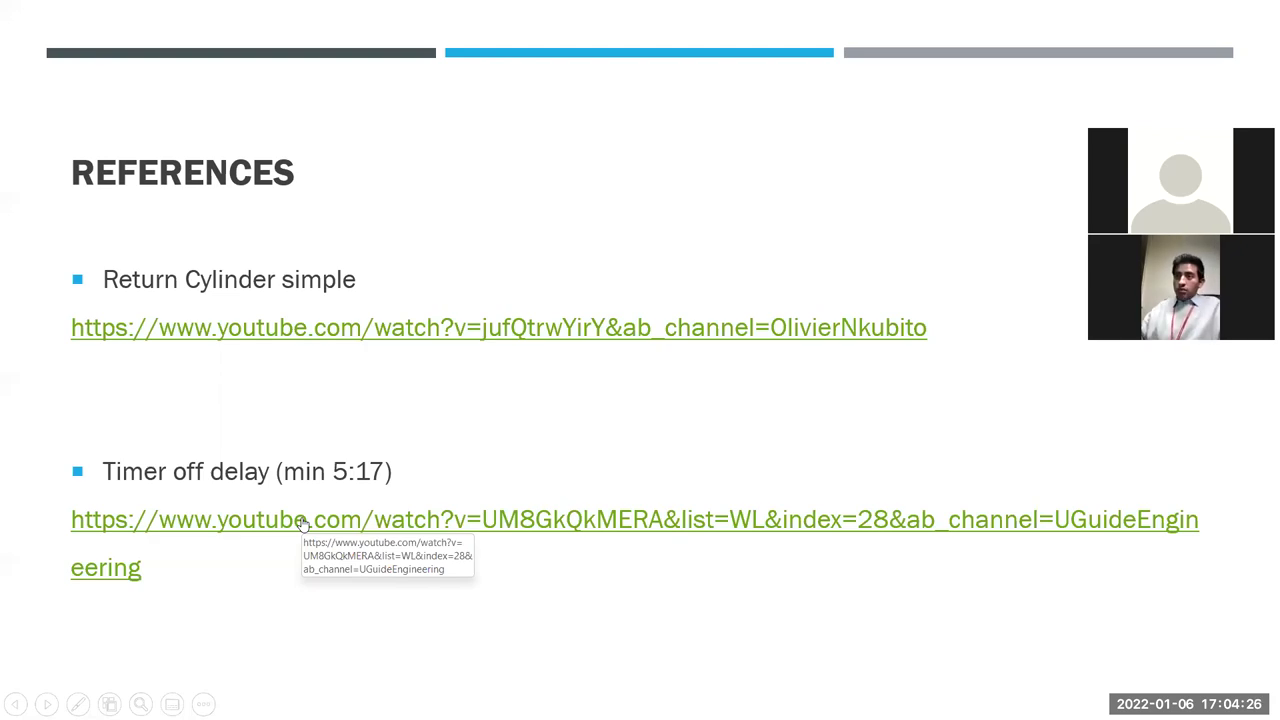
- End the slide show and switch to FluidSIM
{"action": "key", "text": "Right"}
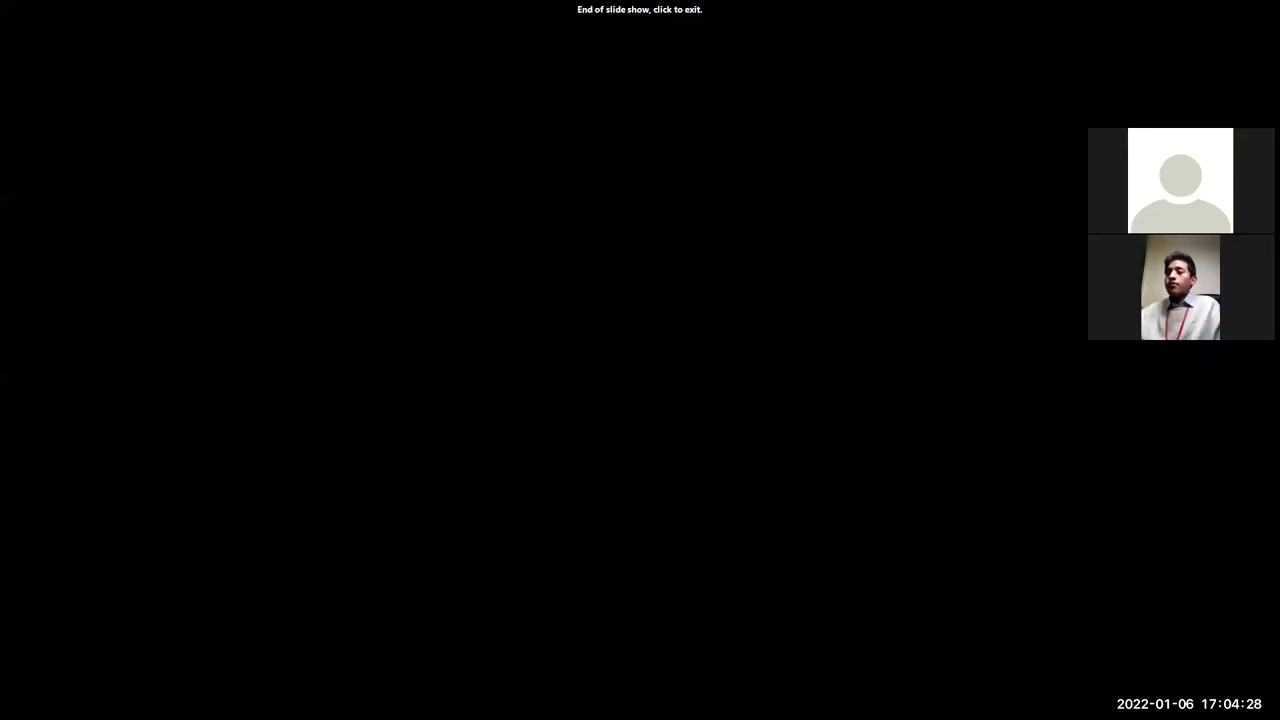
{"action": "left_click", "coordinate": [301, 516]}
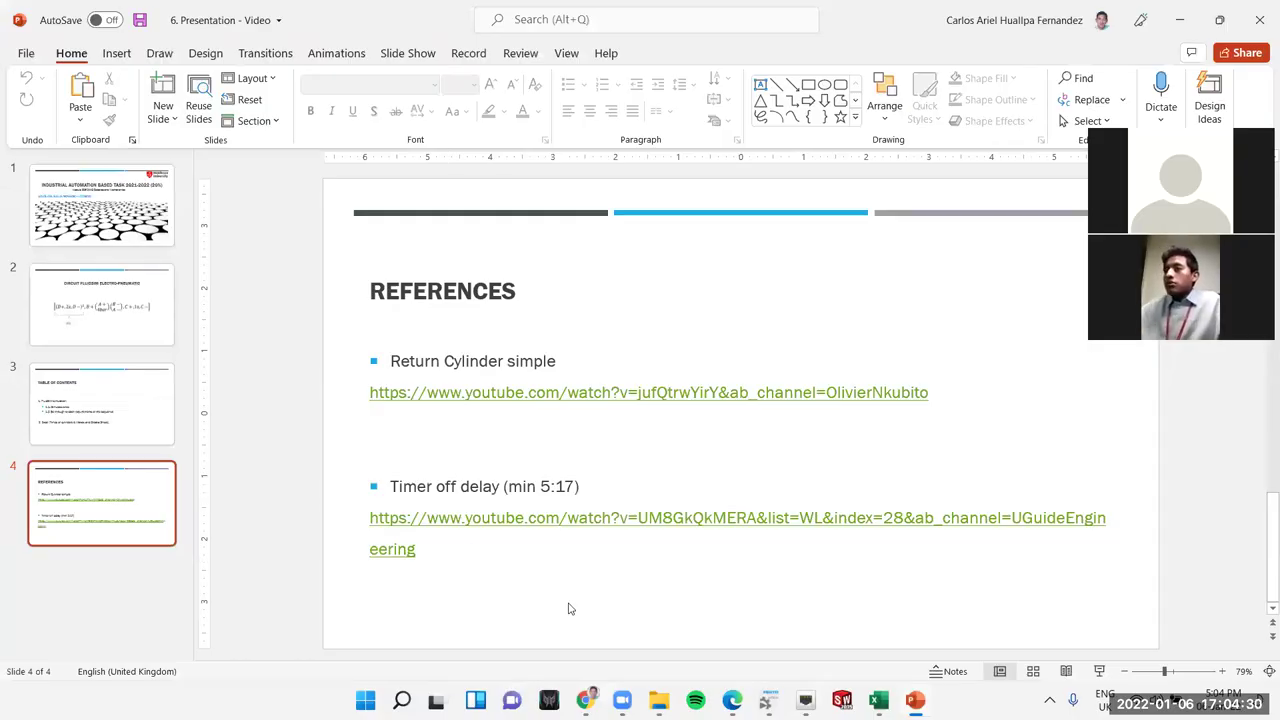
{"action": "left_click", "coordinate": [768, 700]}
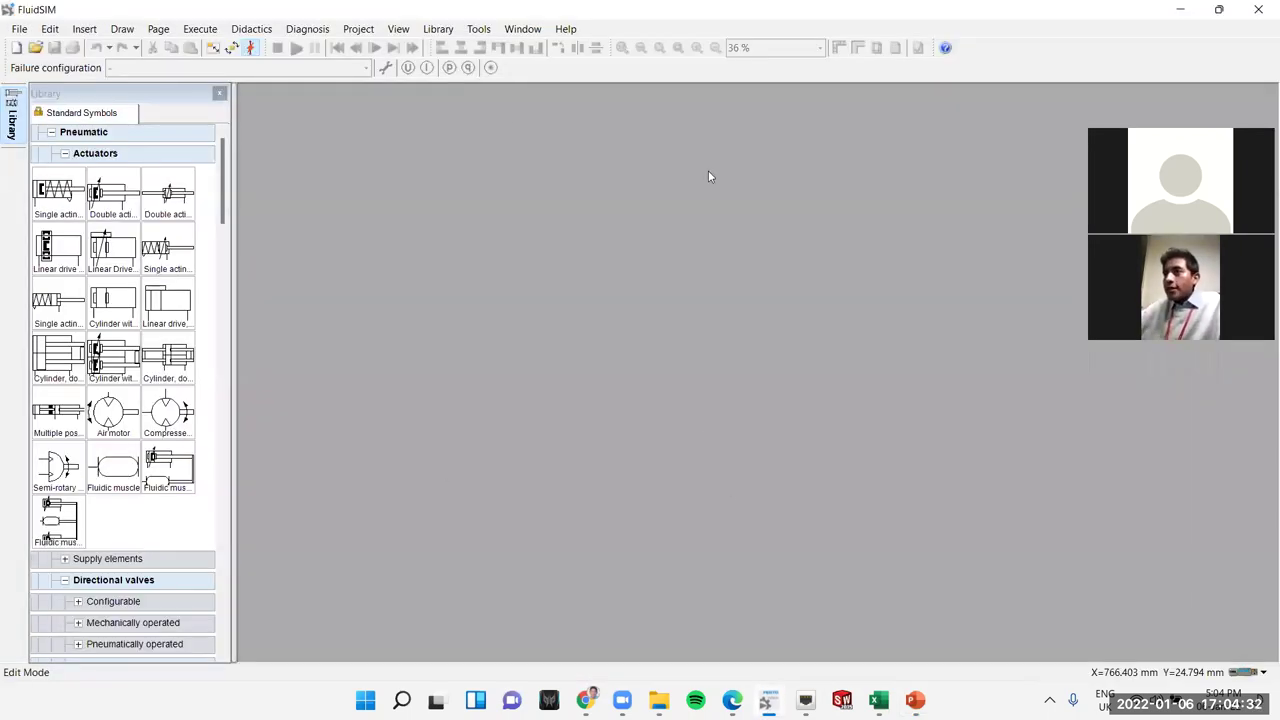
- Open the circuit file "1. Final_circuit" from the Submission folder
{"action": "key", "text": "ctrl+o"}
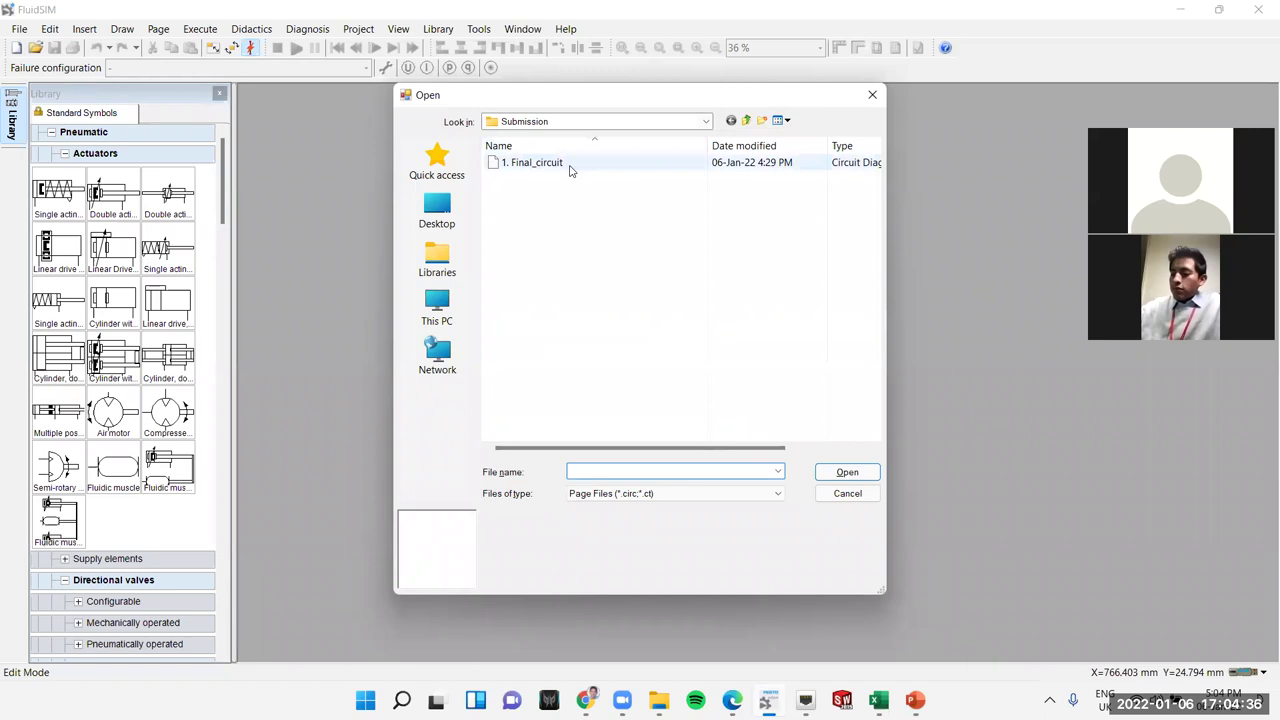
{"action": "left_click", "coordinate": [571, 164]}
{"action": "left_click", "coordinate": [840, 476]}
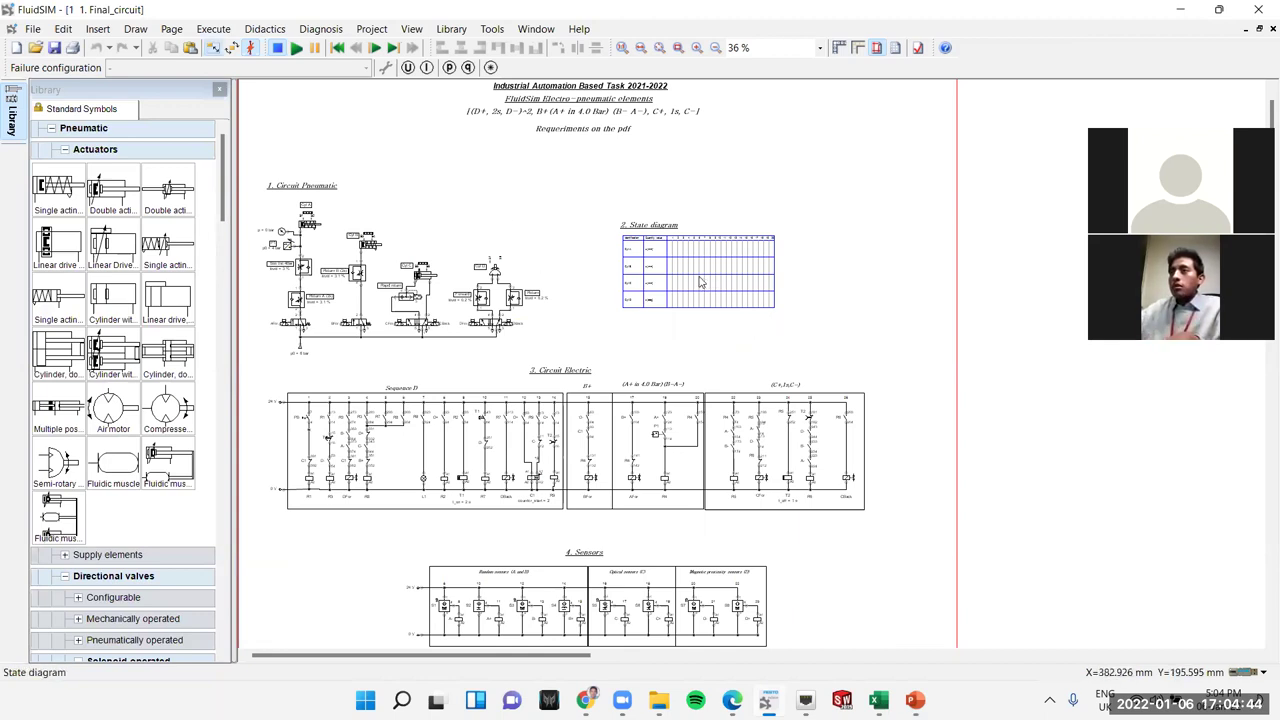
- Move the state diagram with its heading into the free space above cylinders C and D of the pneumatic circuit
{"action": "left_click_drag", "start_coordinate": [829, 314], "coordinate": [422, 179]}
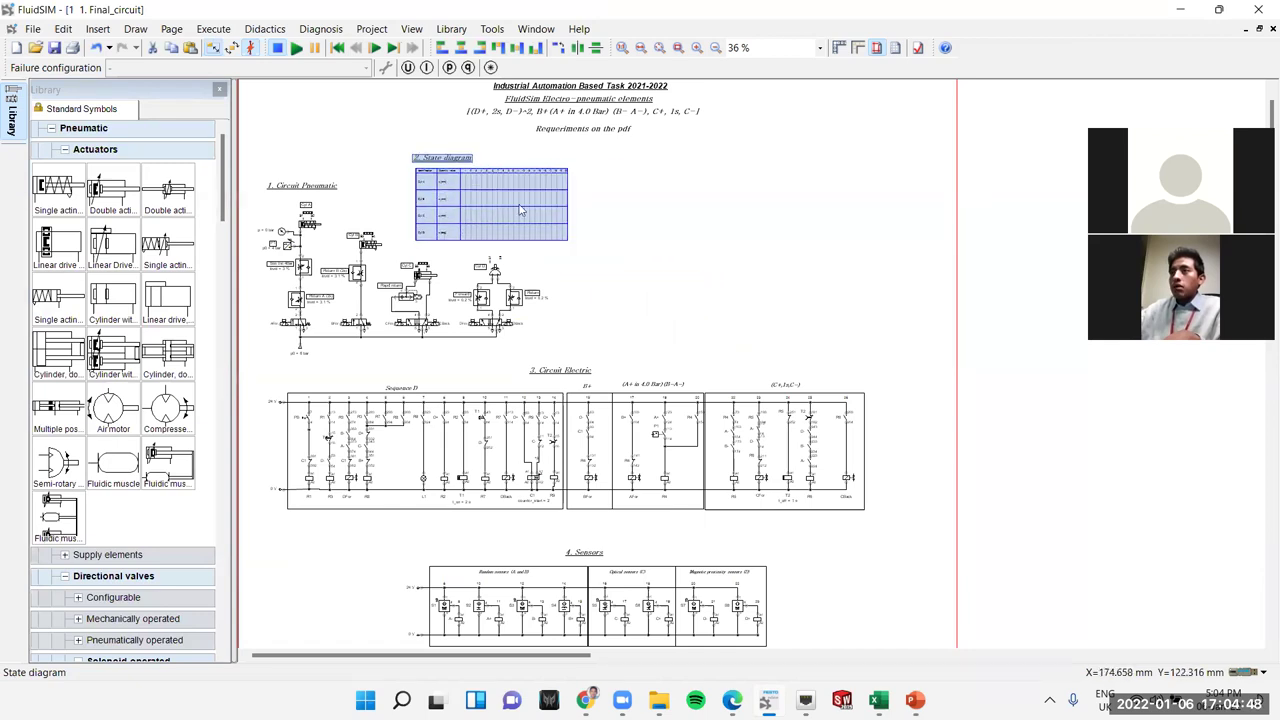
{"action": "left_click", "coordinate": [533, 290]}
{"action": "scroll", "coordinate": [378, 287], "scroll_direction": "up", "scroll_amount": 2}
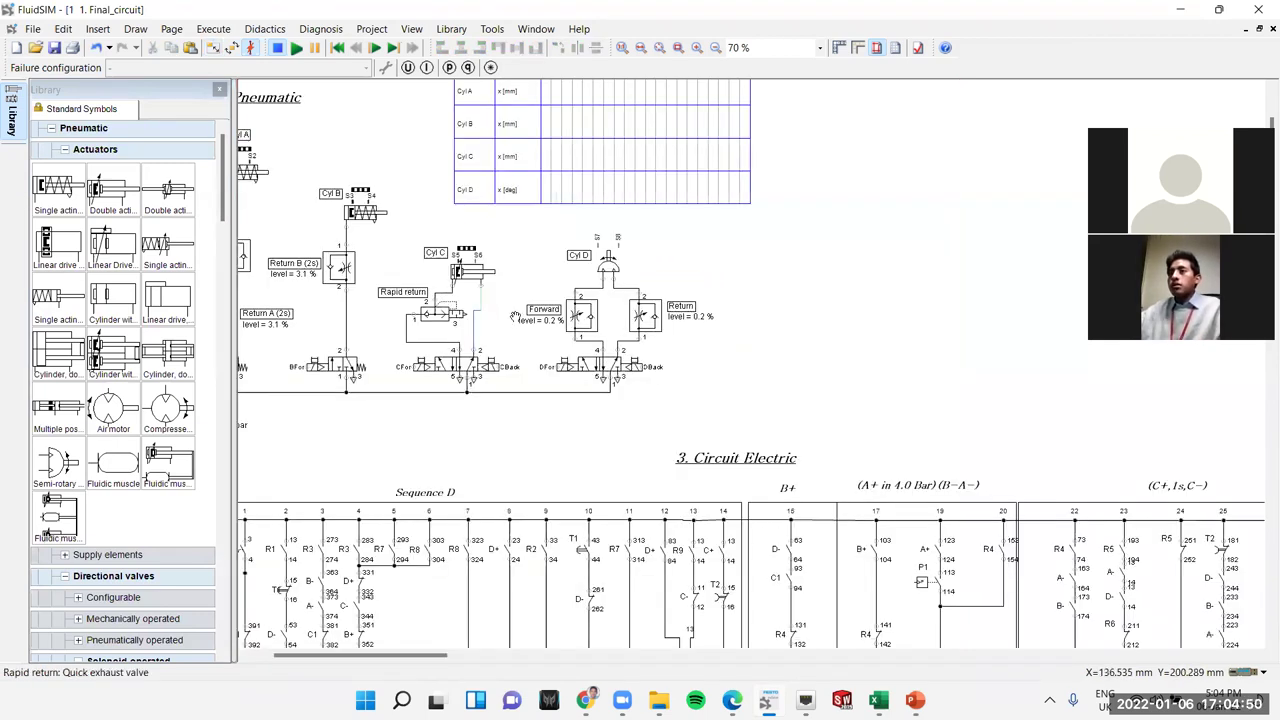
{"action": "scroll", "coordinate": [600, 400], "scroll_direction": "up", "scroll_amount": 2}
{"action": "scroll", "coordinate": [690, 467], "scroll_direction": "up", "scroll_amount": 1}
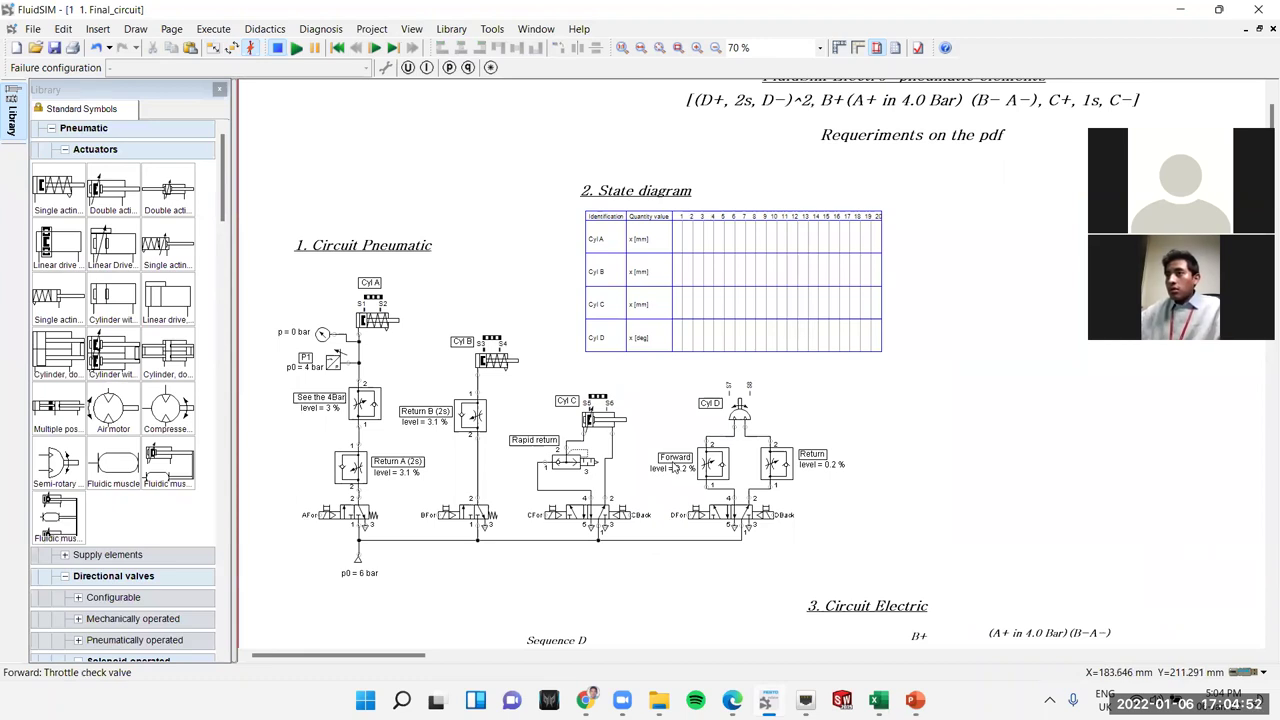
{"action": "scroll", "coordinate": [675, 469], "scroll_direction": "up", "scroll_amount": 2}
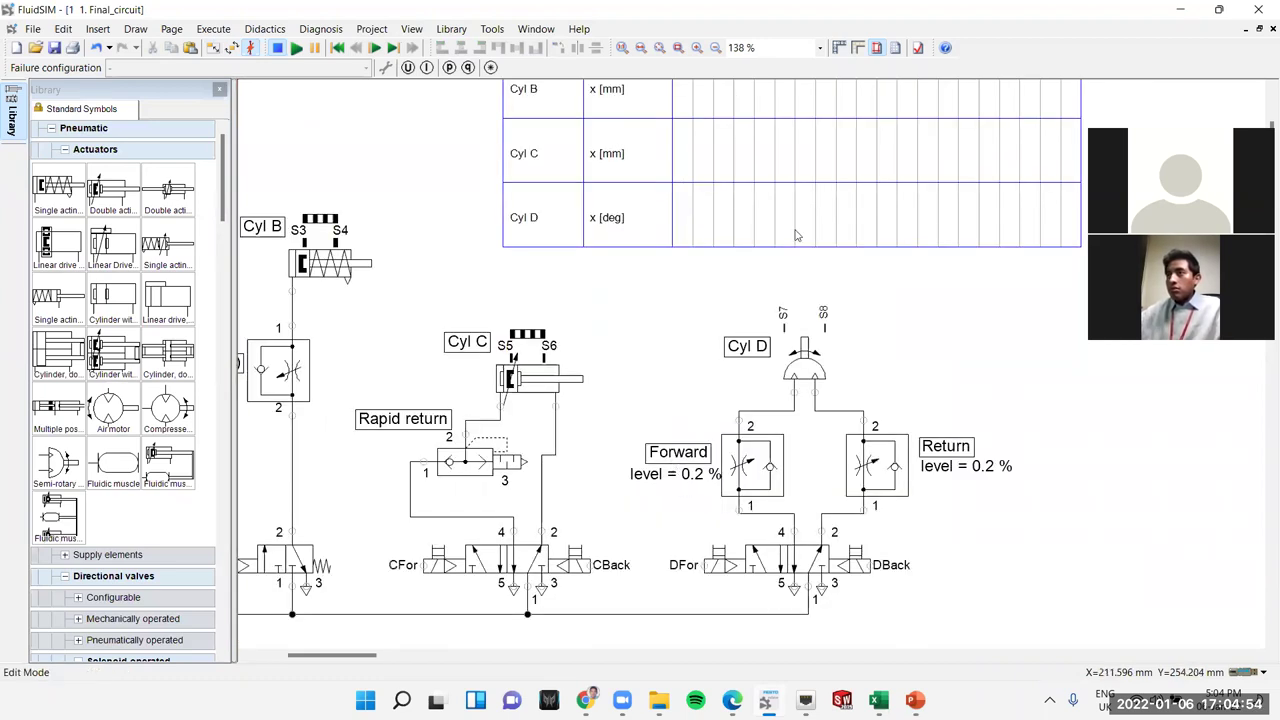
{"action": "scroll", "coordinate": [610, 350], "scroll_direction": "down", "scroll_amount": 2}
{"action": "scroll", "coordinate": [640, 390], "scroll_direction": "up", "scroll_amount": 2}
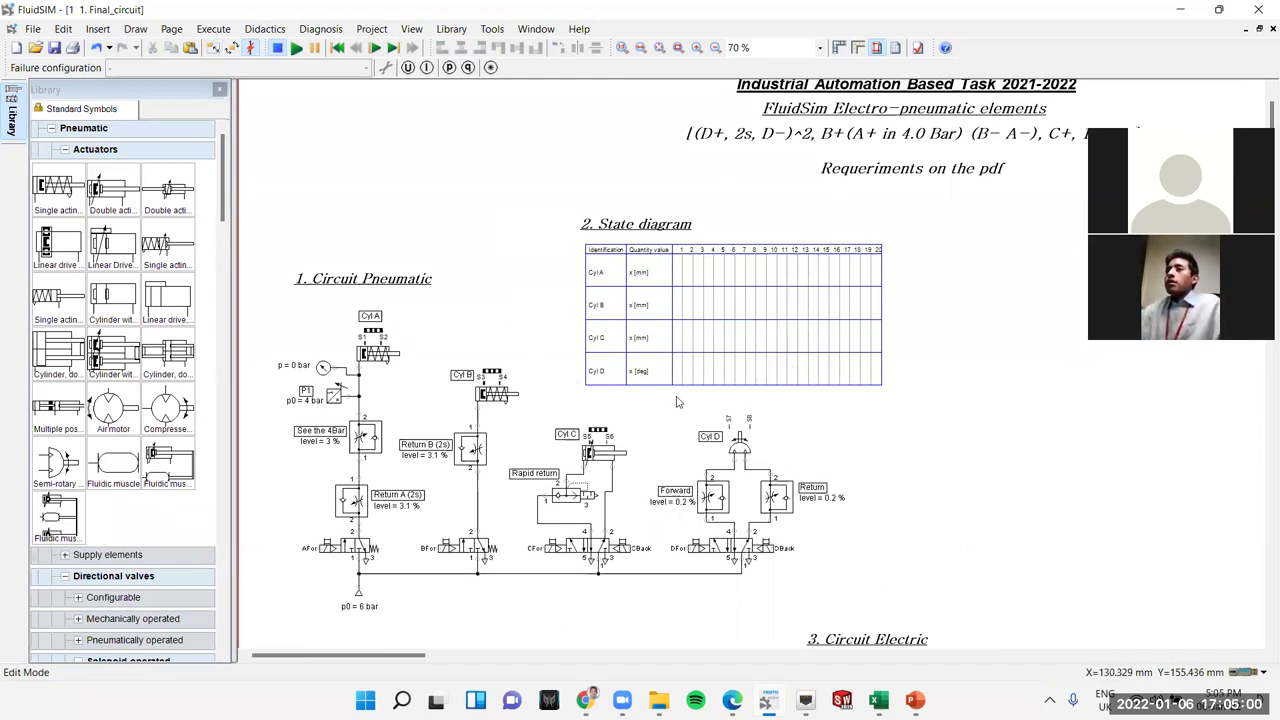
- Move the state diagram and its heading back to the empty area beside the pneumatic circuit
{"action": "left_click_drag", "start_coordinate": [797, 368], "coordinate": [1200, 498]}
{"action": "left_click", "coordinate": [803, 317]}
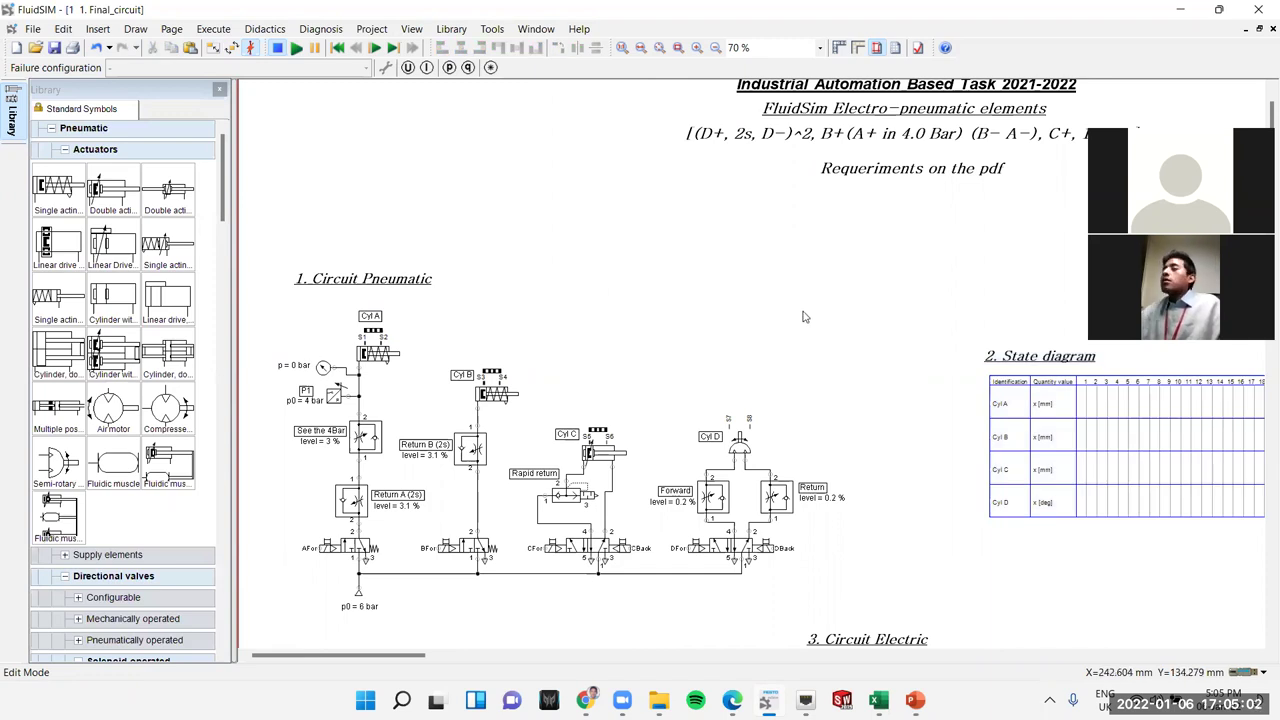
{"action": "scroll", "coordinate": [768, 318], "scroll_direction": "down", "scroll_amount": 2}
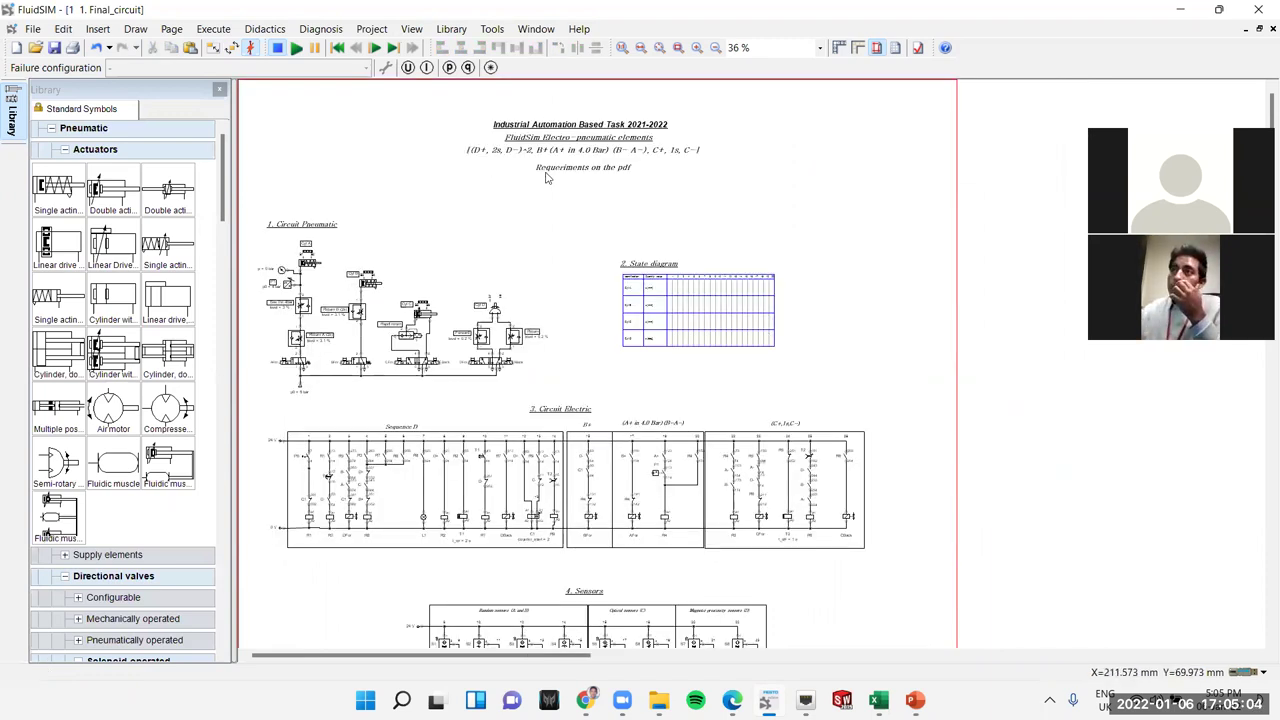
- Examine the task title and movement sequence, the pneumatic circuit section and the state diagram section
{"action": "scroll", "coordinate": [613, 152], "scroll_direction": "up", "scroll_amount": 2}
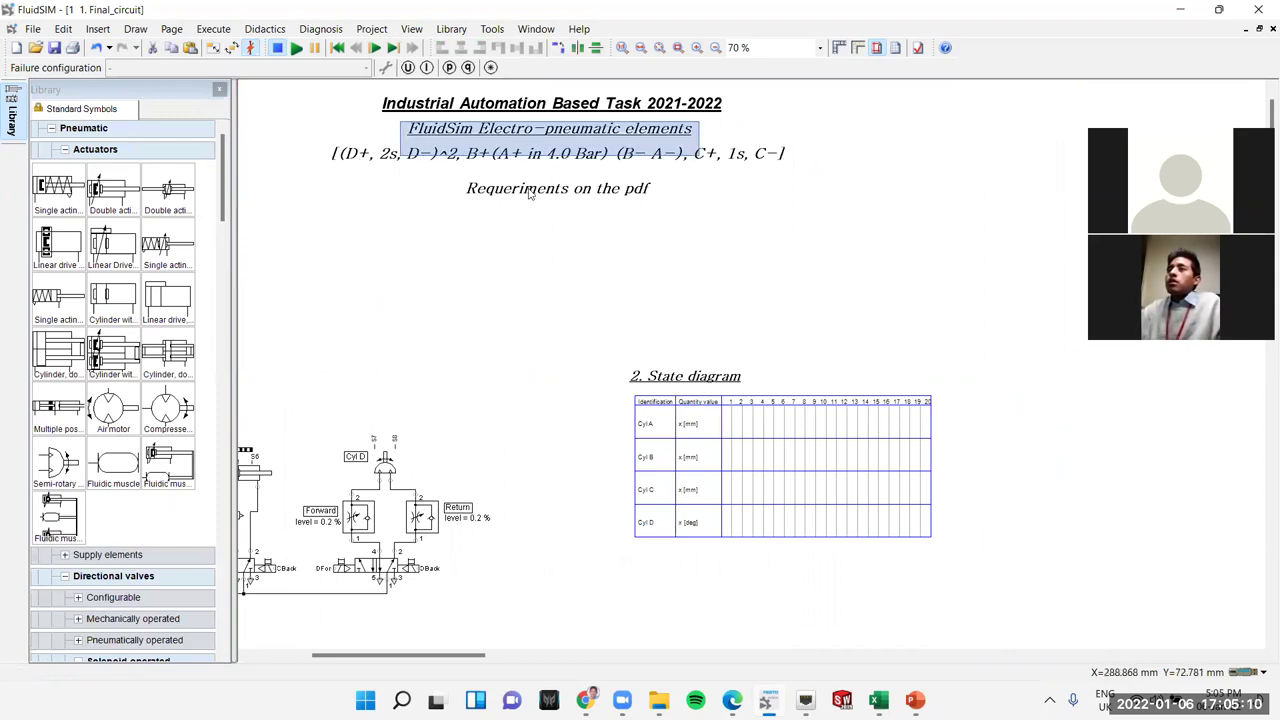
{"action": "left_click", "coordinate": [607, 157]}
{"action": "left_click", "coordinate": [511, 271]}
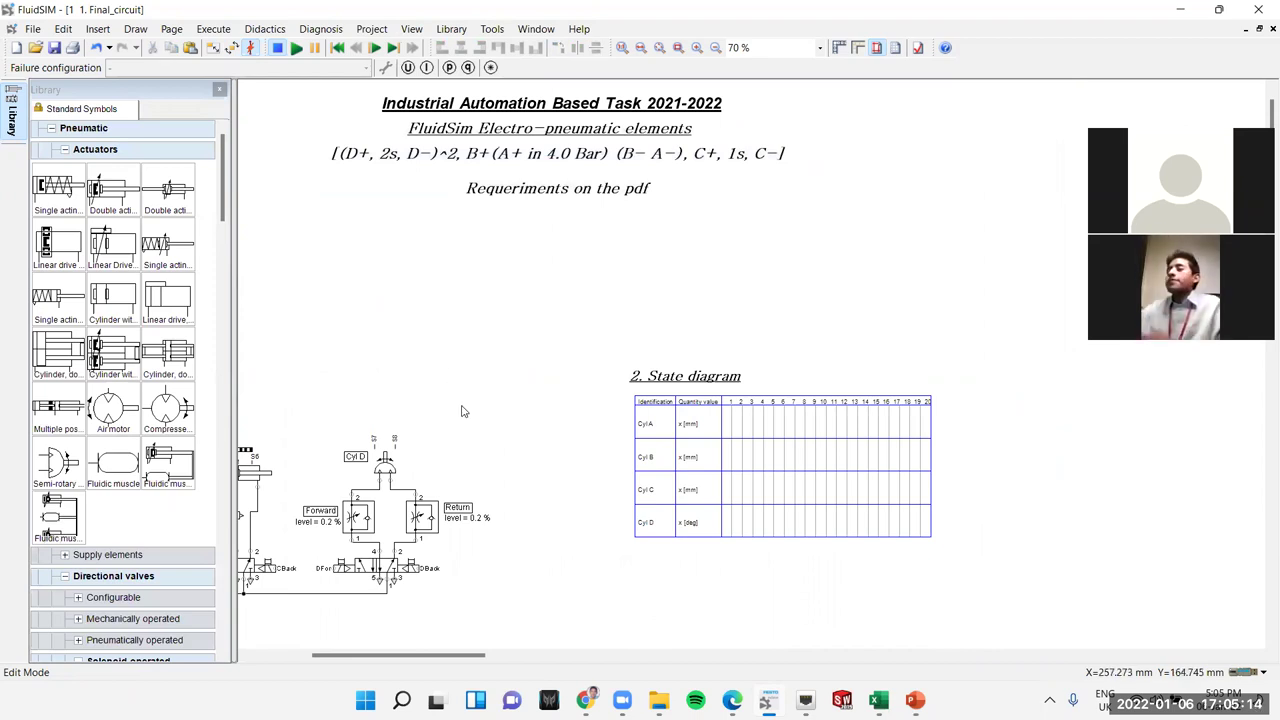
{"action": "scroll", "coordinate": [460, 412], "scroll_direction": "down", "scroll_amount": 3}
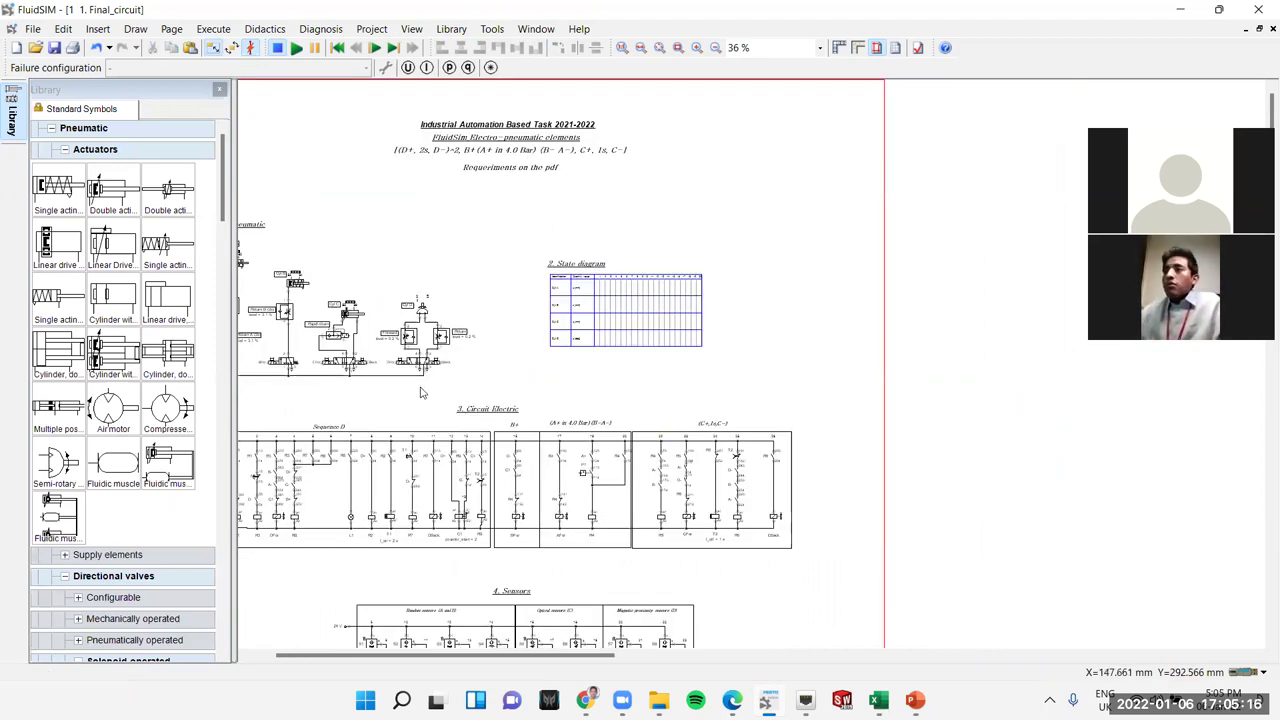
{"action": "scroll", "coordinate": [484, 292], "scroll_direction": "left", "scroll_amount": 2}
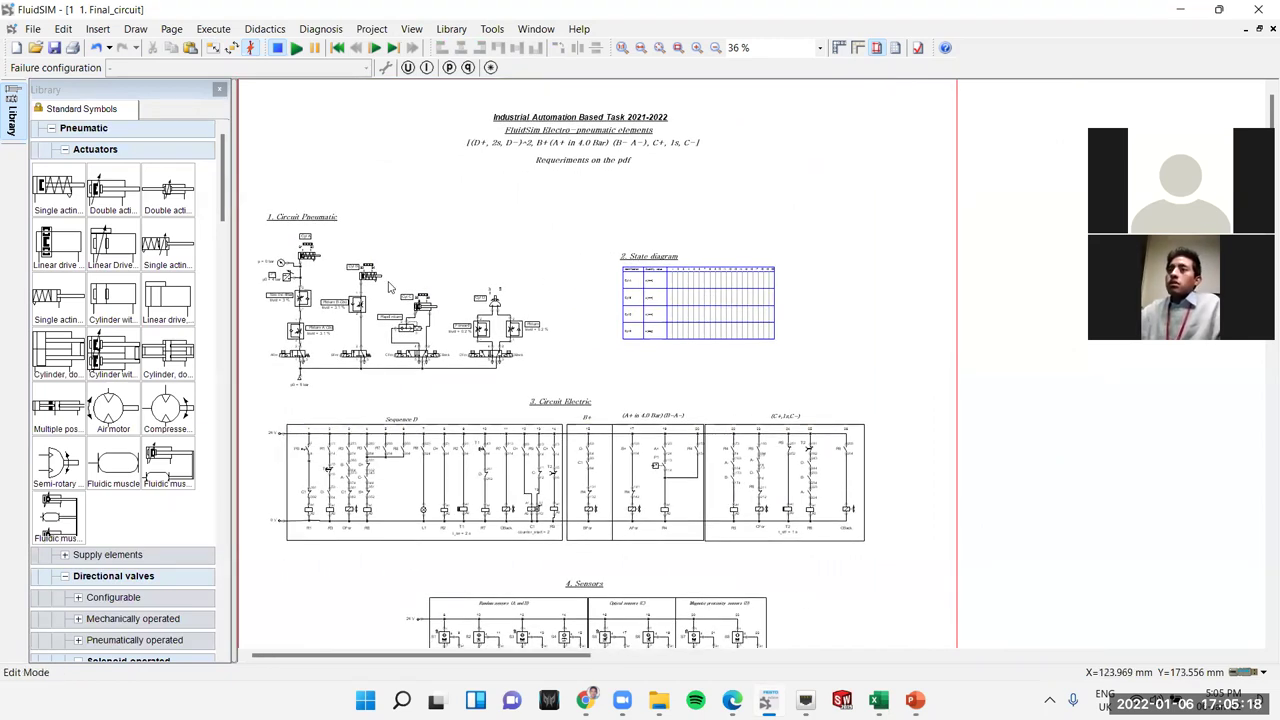
{"action": "scroll", "coordinate": [527, 292], "scroll_direction": "up", "scroll_amount": 3}
{"action": "scroll", "coordinate": [646, 292], "scroll_direction": "left", "scroll_amount": 2}
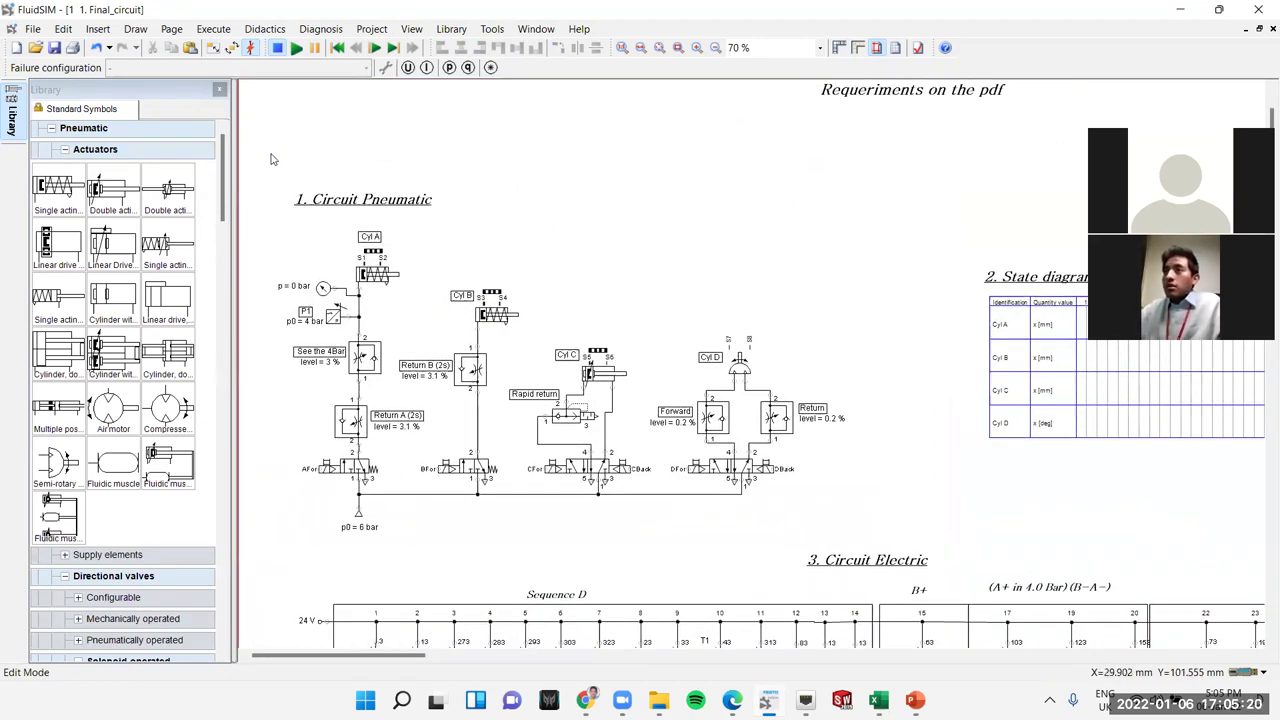
{"action": "left_click_drag", "start_coordinate": [260, 152], "coordinate": [866, 553]}
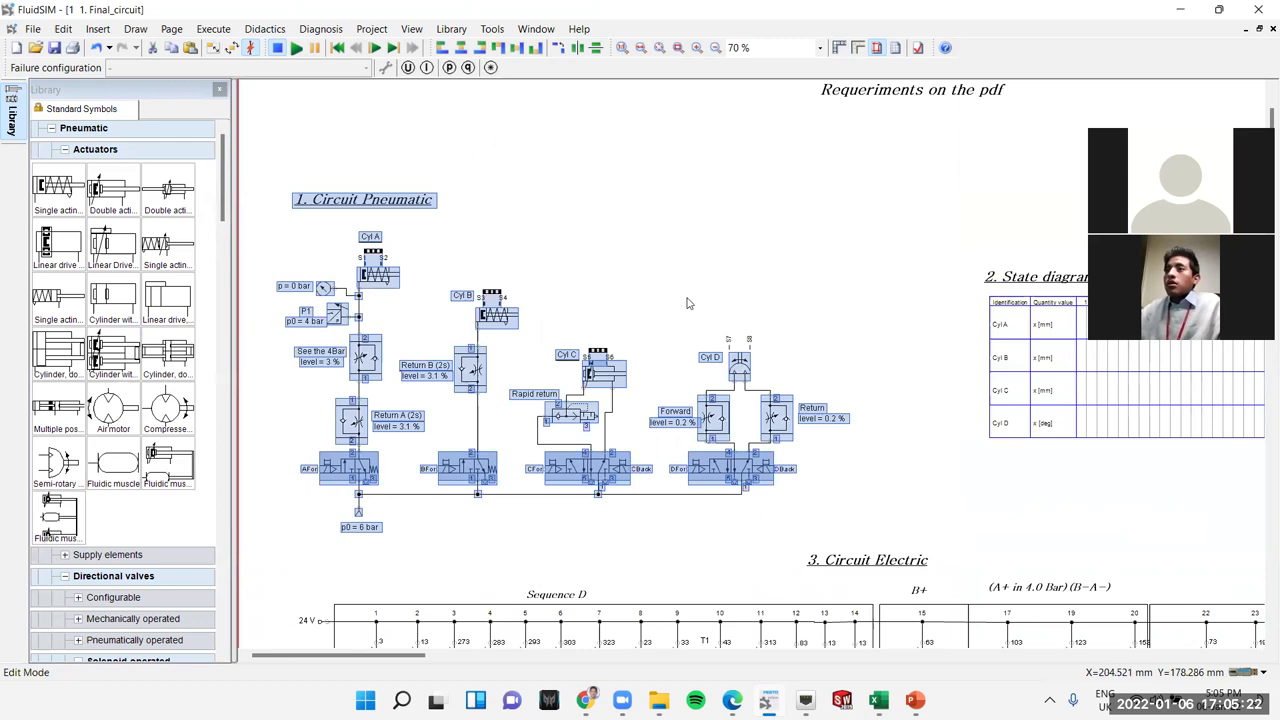
{"action": "left_click", "coordinate": [687, 302]}
{"action": "scroll", "coordinate": [548, 306], "scroll_direction": "right", "scroll_amount": 5}
{"action": "left_click_drag", "start_coordinate": [290, 214], "coordinate": [860, 514]}
{"action": "scroll", "coordinate": [545, 450], "scroll_direction": "left", "scroll_amount": 2}
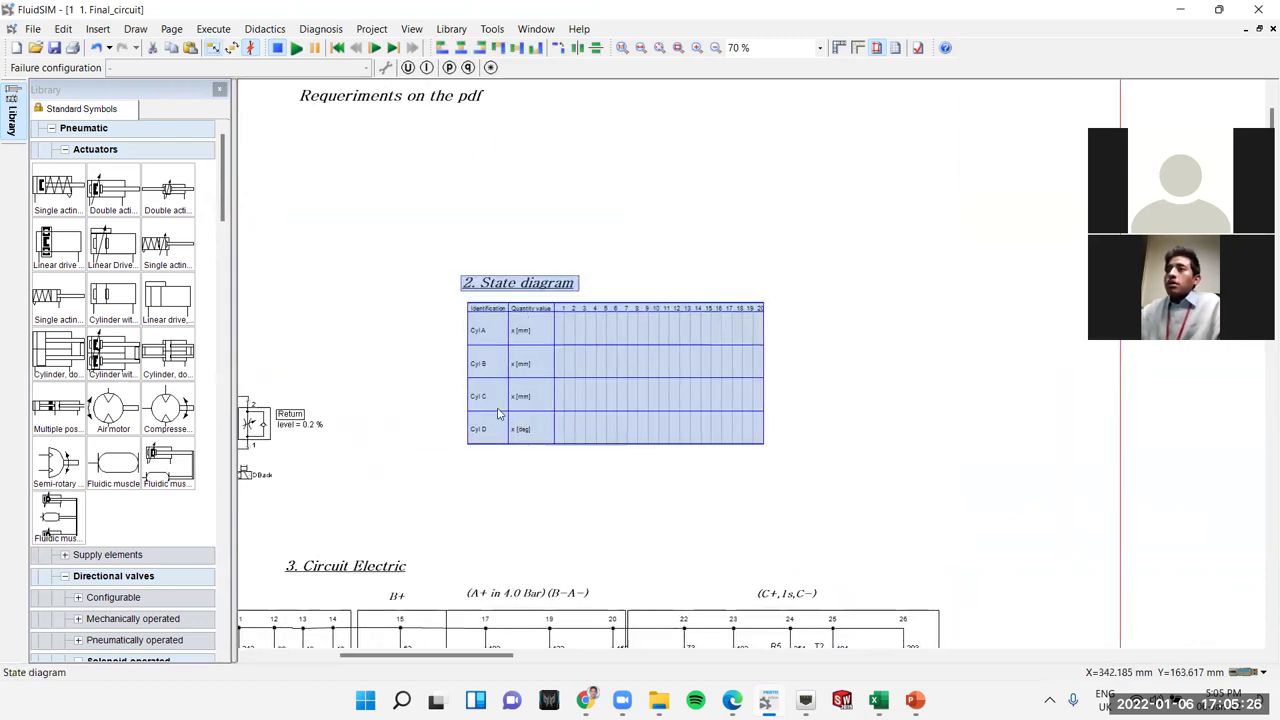
- Examine the electric circuit section and the sensors section, including the random, optical and magnetic proximity sensors
{"action": "left_click", "coordinate": [463, 495]}
{"action": "scroll", "coordinate": [463, 495], "scroll_direction": "down", "scroll_amount": 6}
{"action": "scroll", "coordinate": [463, 495], "scroll_direction": "left", "scroll_amount": 5}
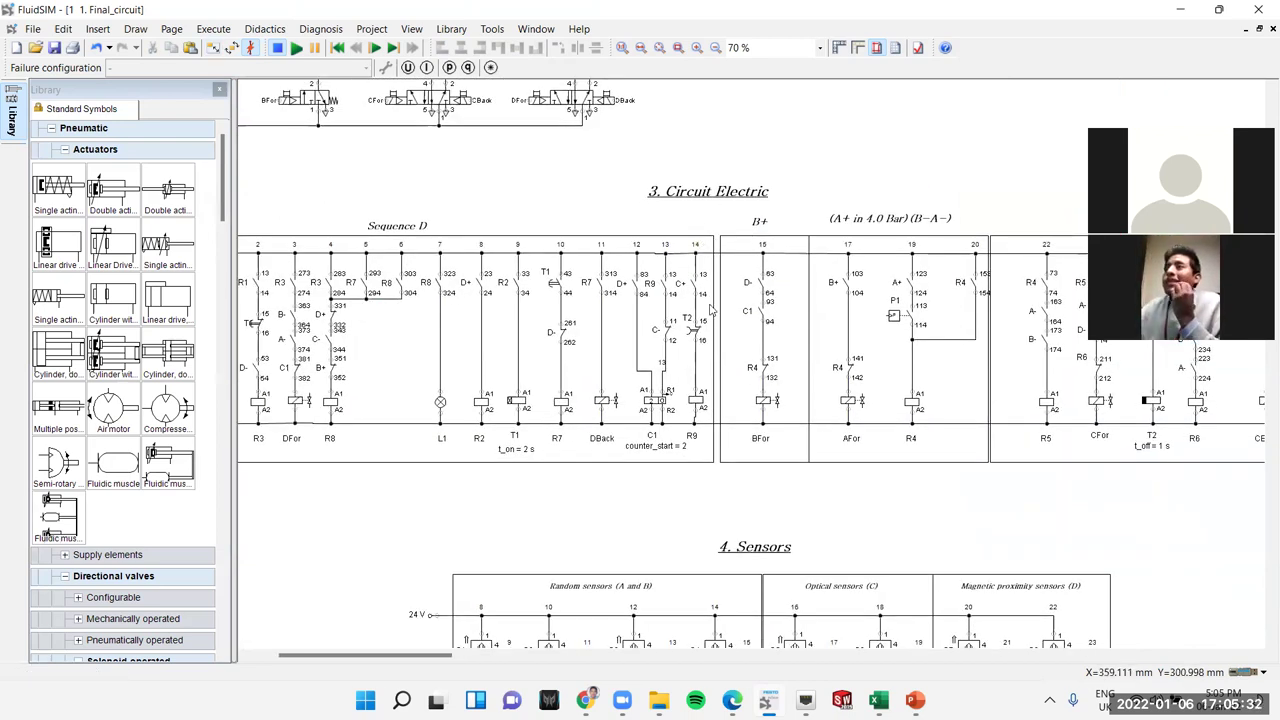
{"action": "scroll", "coordinate": [714, 471], "scroll_direction": "right", "scroll_amount": 5}
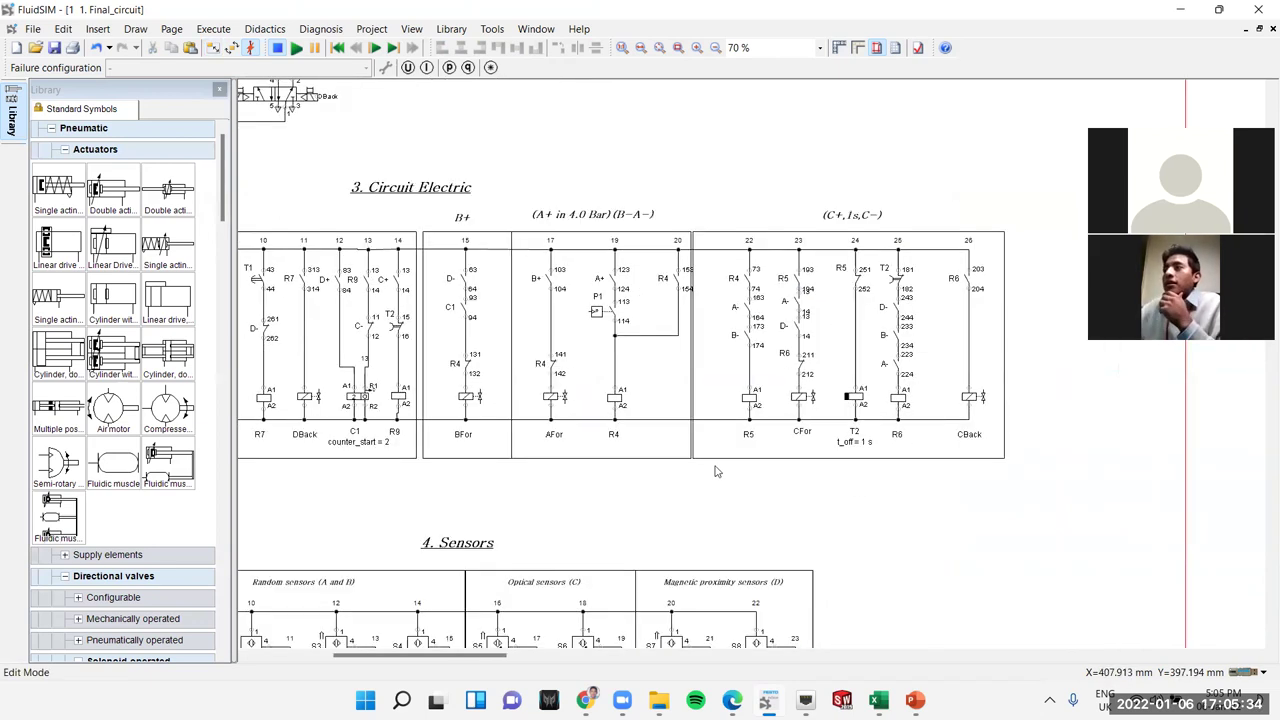
{"action": "scroll", "coordinate": [884, 243], "scroll_direction": "down", "scroll_amount": 1}
{"action": "scroll", "coordinate": [884, 243], "scroll_direction": "down", "scroll_amount": 4}
{"action": "scroll", "coordinate": [884, 243], "scroll_direction": "left", "scroll_amount": 3}
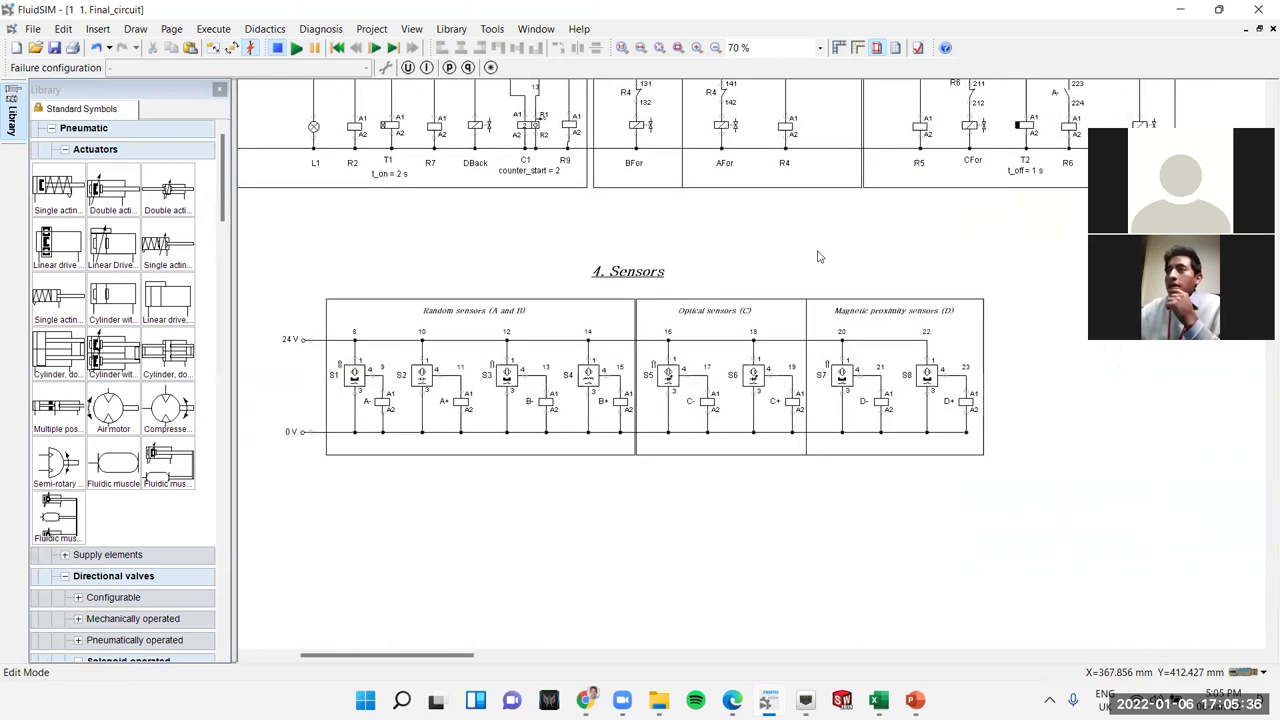
{"action": "left_click_drag", "start_coordinate": [1071, 534], "coordinate": [240, 214]}
{"action": "left_click", "coordinate": [453, 529], "text": "ctrl"}
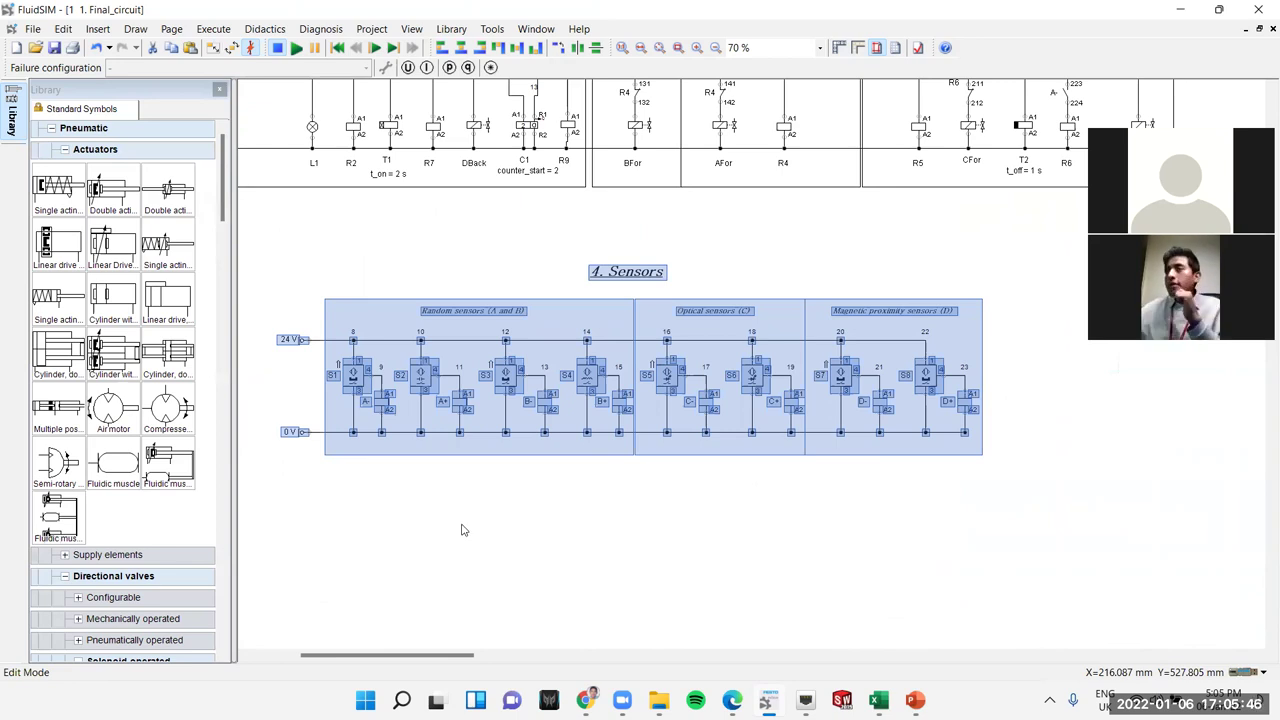
{"action": "left_click", "coordinate": [472, 525]}
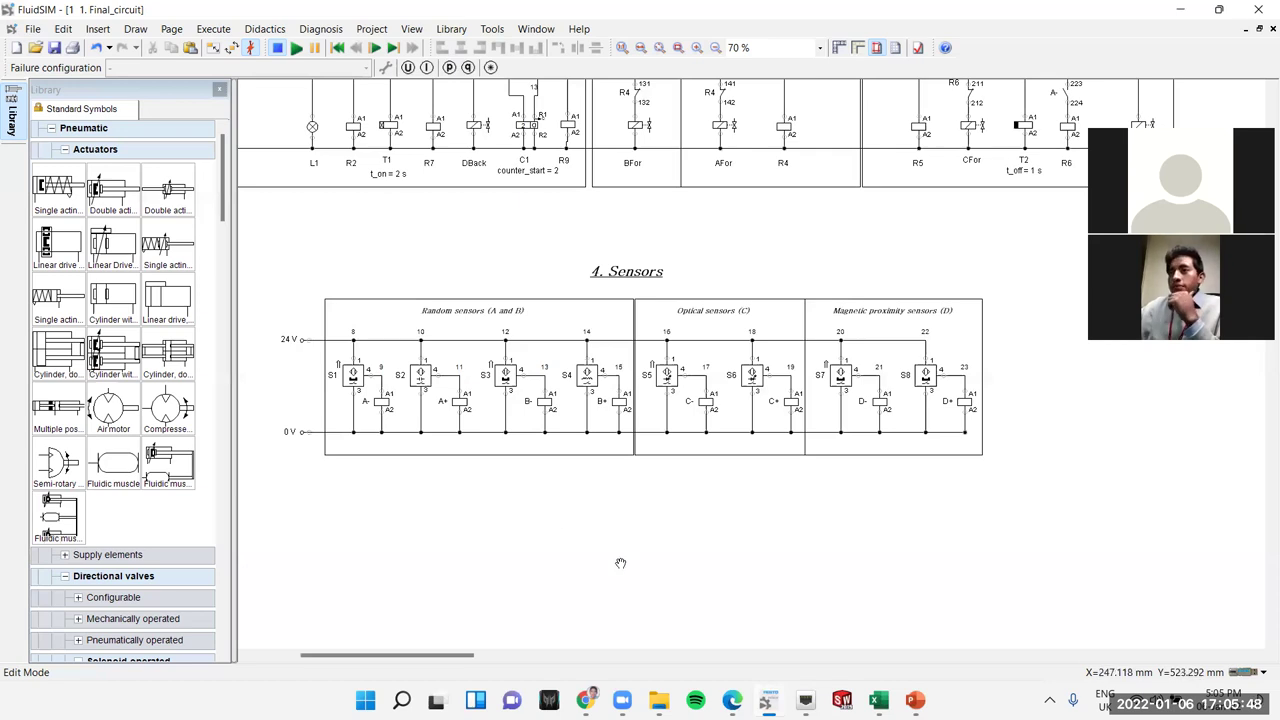
- Place the state diagram with its heading directly above cylinders C and D, next to the pneumatic circuit's heading
{"action": "left_click_drag", "start_coordinate": [620, 563], "coordinate": [580, 440]}
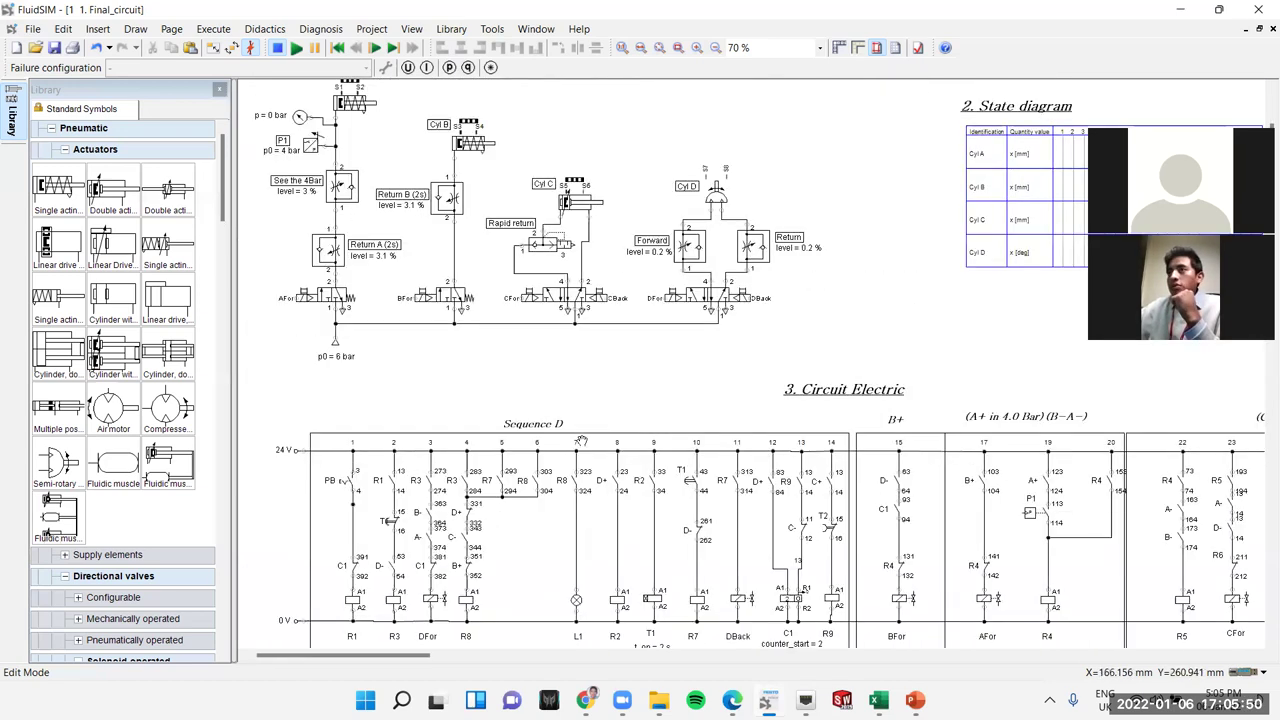
{"action": "scroll", "coordinate": [580, 440], "scroll_direction": "up", "scroll_amount": 5}
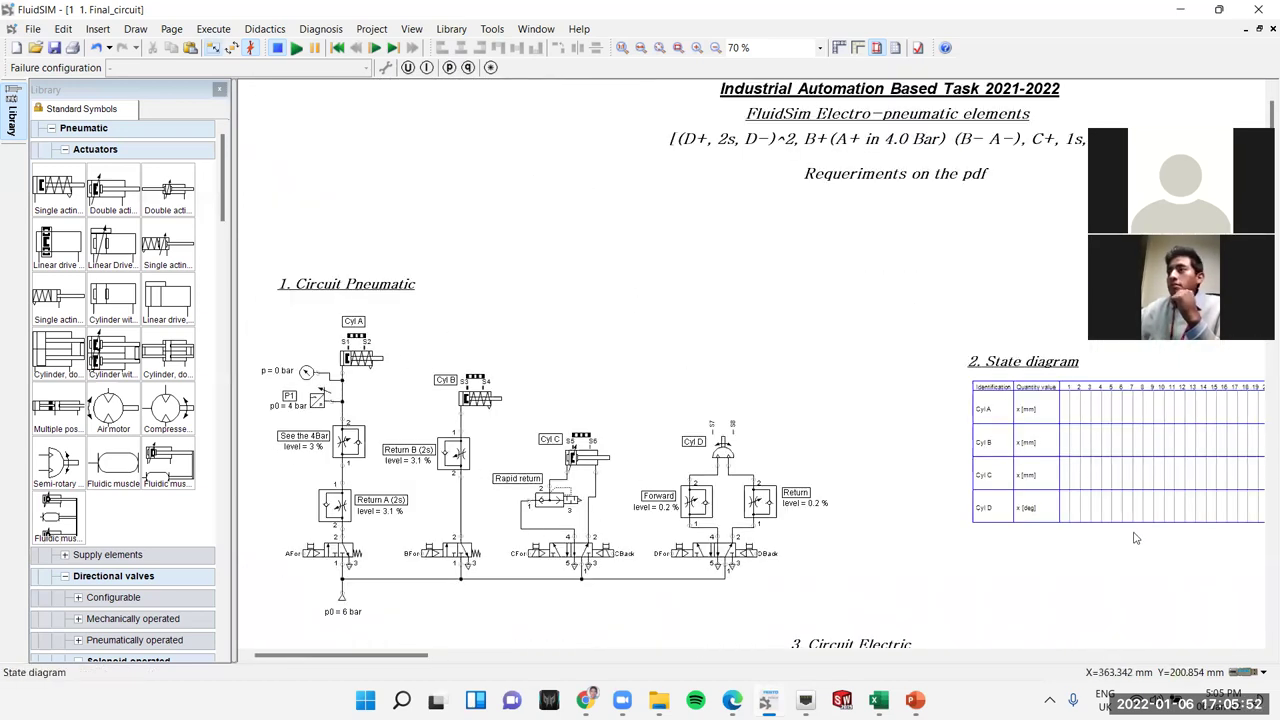
{"action": "left_click_drag", "start_coordinate": [1120, 531], "coordinate": [739, 450]}
{"action": "left_click_drag", "start_coordinate": [410, 217], "coordinate": [776, 452]}
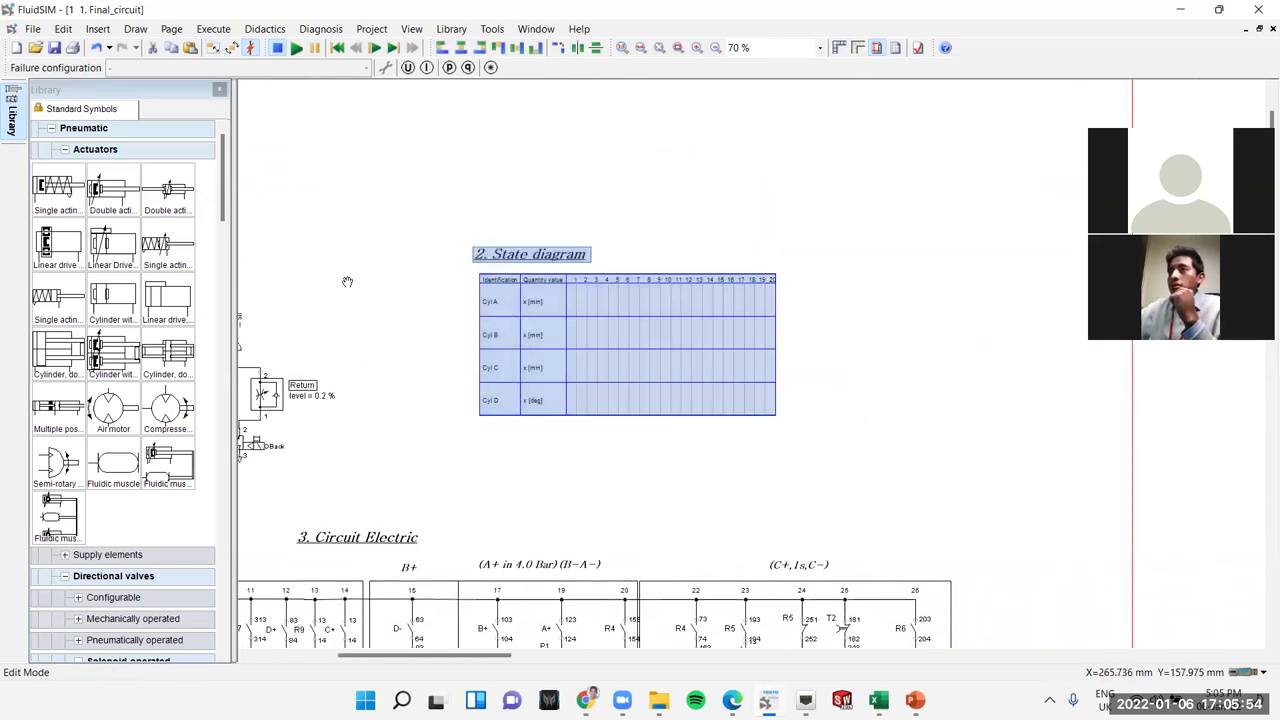
{"action": "left_click_drag", "start_coordinate": [346, 280], "coordinate": [723, 400]}
{"action": "left_click_drag", "start_coordinate": [885, 460], "coordinate": [443, 323]}
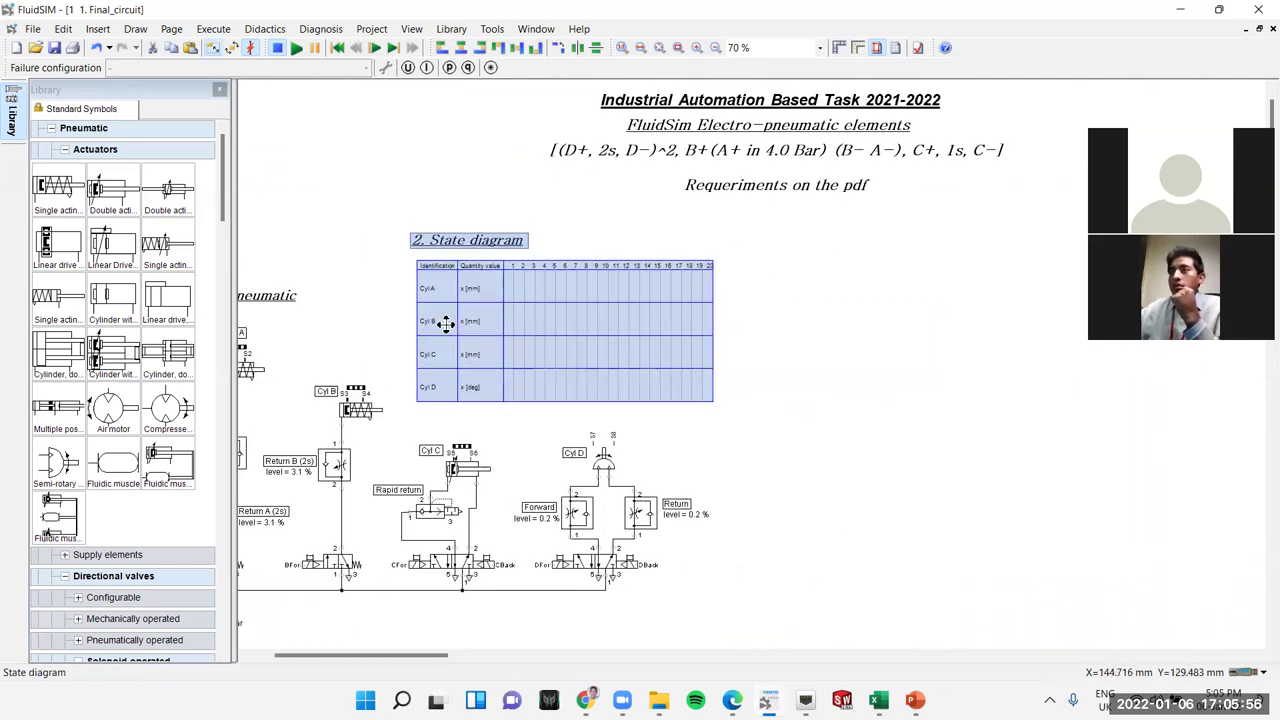
{"action": "left_click", "coordinate": [528, 423]}
{"action": "left_click_drag", "start_coordinate": [688, 462], "coordinate": [823, 430]}
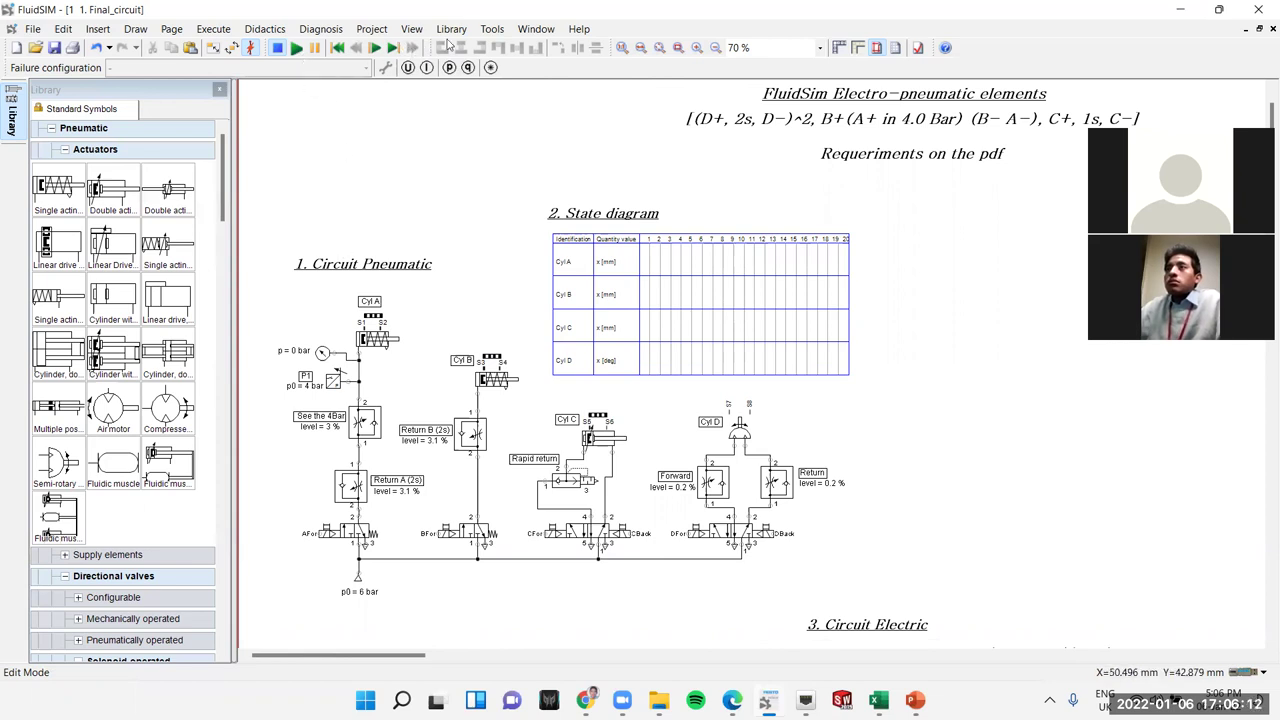
- Check the slow-motion factor and line colors in the simulation options, and accept the settings
{"action": "left_click", "coordinate": [532, 32]}
{"action": "left_click", "coordinate": [515, 44]}
{"action": "left_click", "coordinate": [849, 180]}
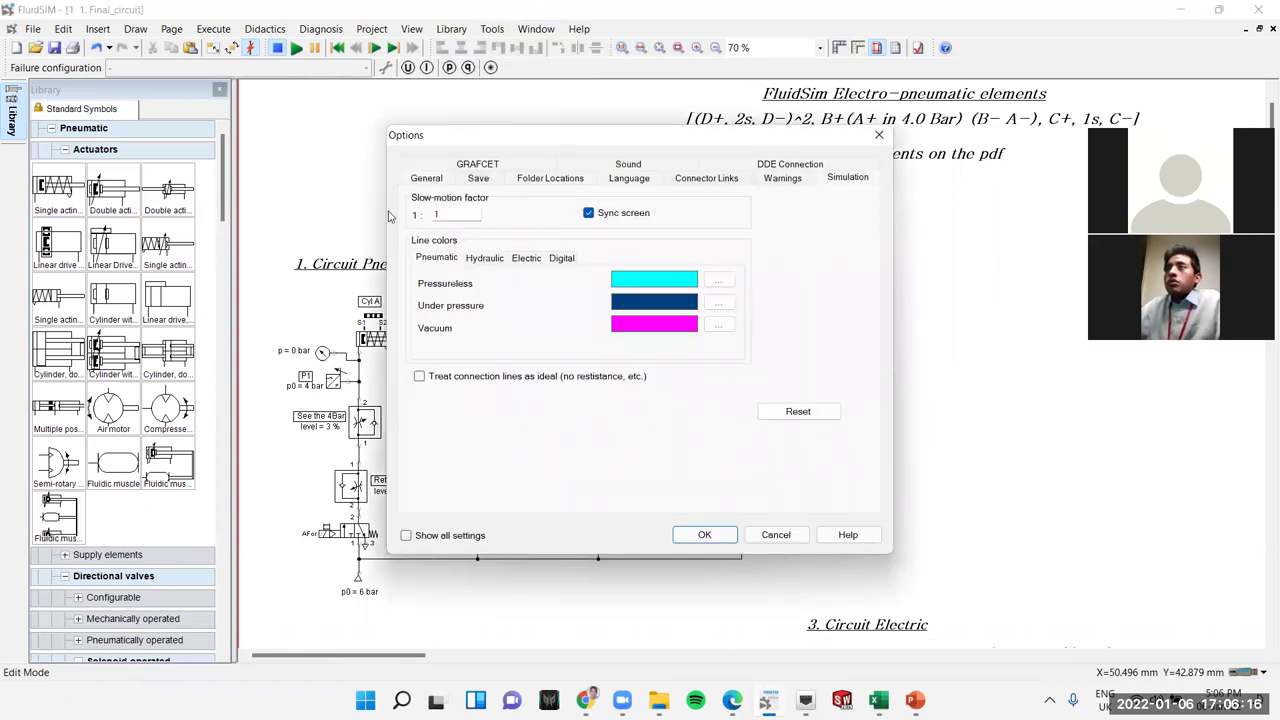
{"action": "left_click", "coordinate": [716, 542]}
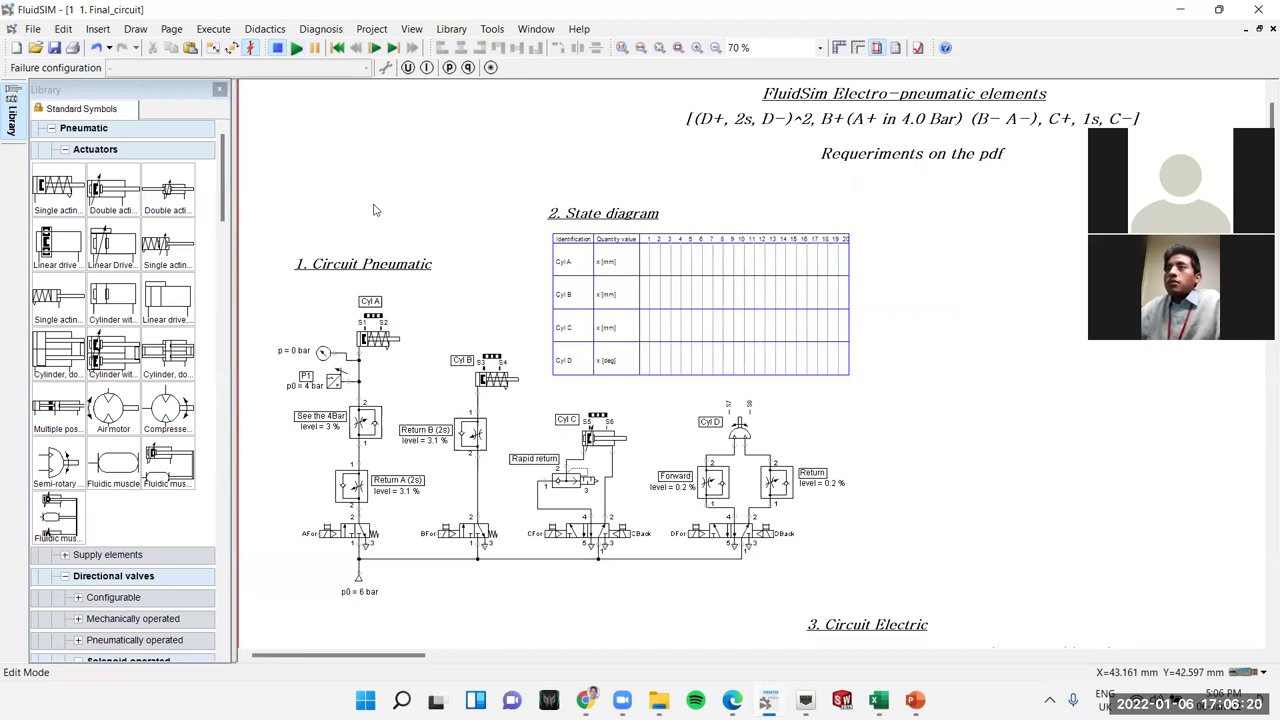
- Start the circuit simulation and trigger the sequence with pushbutton PB in the electric circuit
{"action": "key", "text": "F9"}
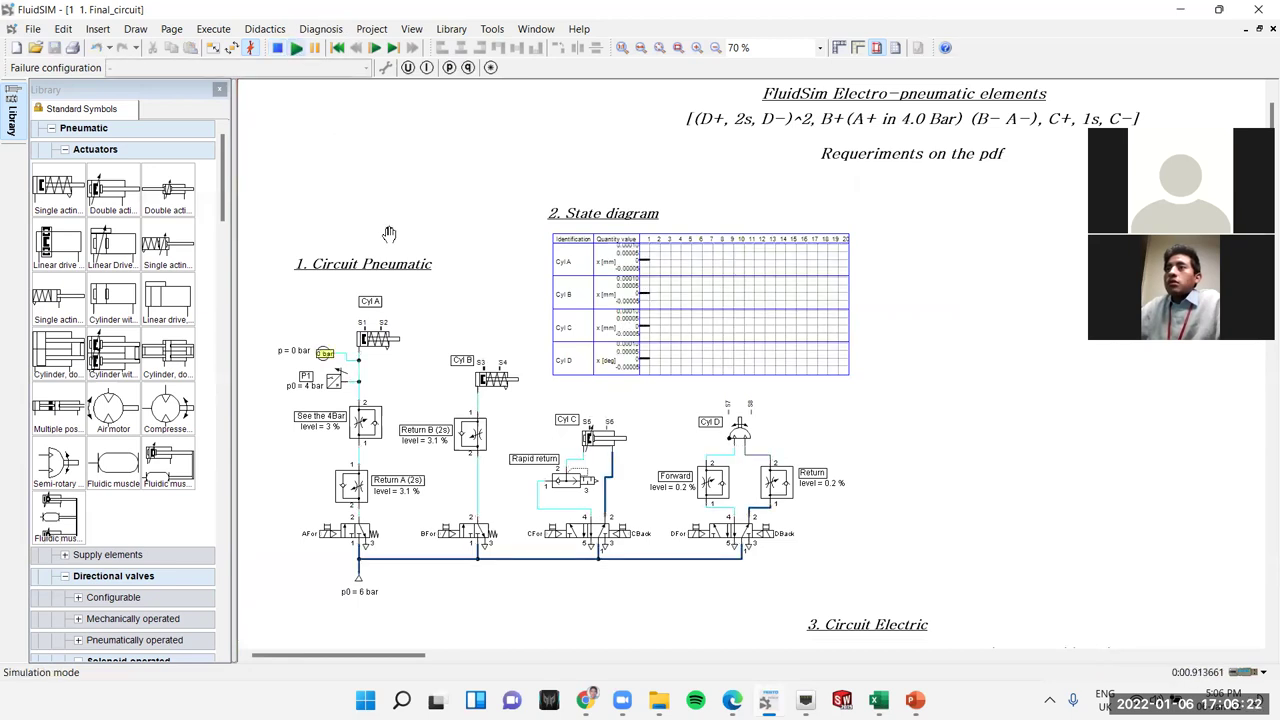
{"action": "scroll", "coordinate": [391, 247], "scroll_direction": "down", "scroll_amount": 2}
{"action": "scroll", "coordinate": [391, 250], "scroll_direction": "down", "scroll_amount": 6}
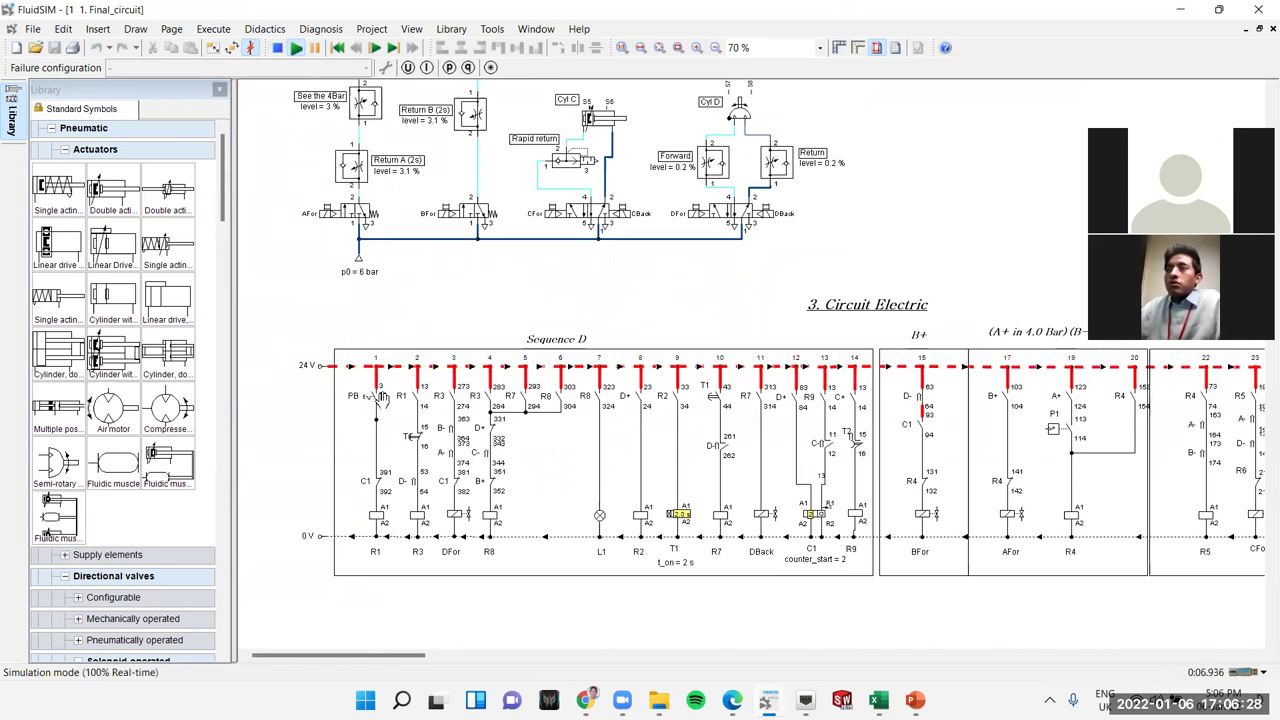
- Follow the cylinder movements in the state diagram and pause the running simulation
{"action": "scroll", "coordinate": [610, 393], "scroll_direction": "up", "scroll_amount": 8}
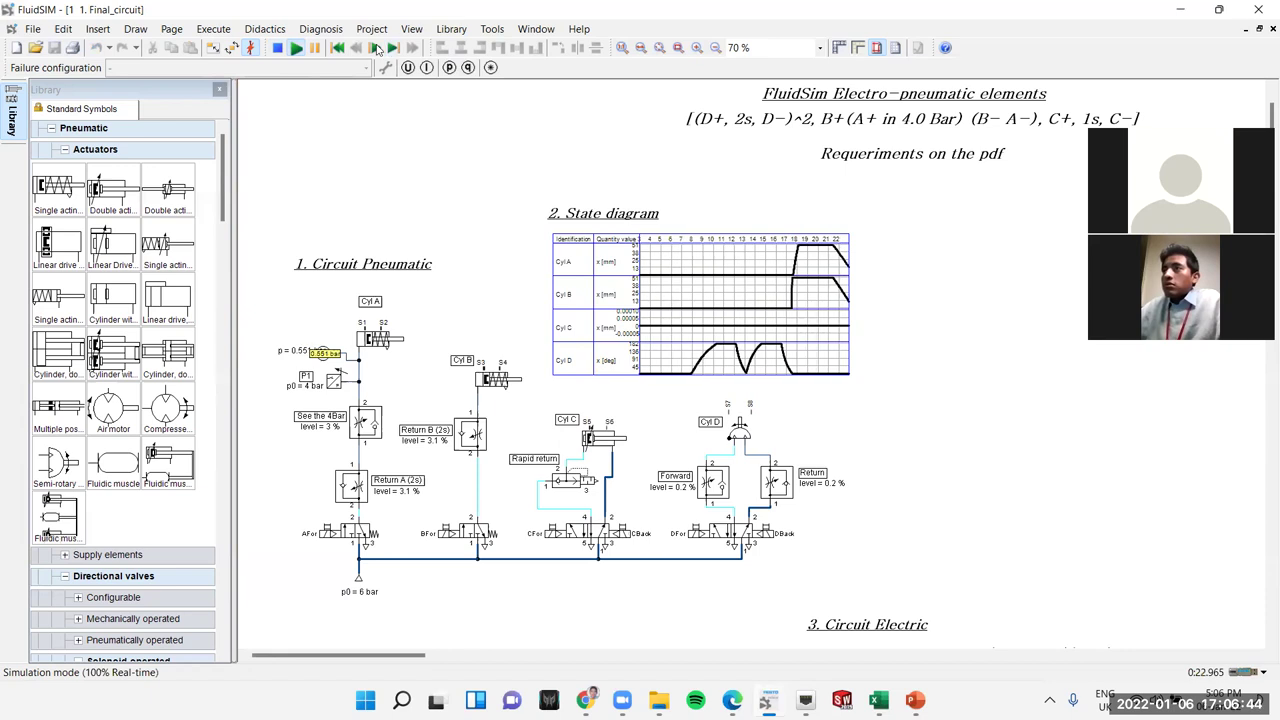
{"action": "left_click", "coordinate": [316, 48]}
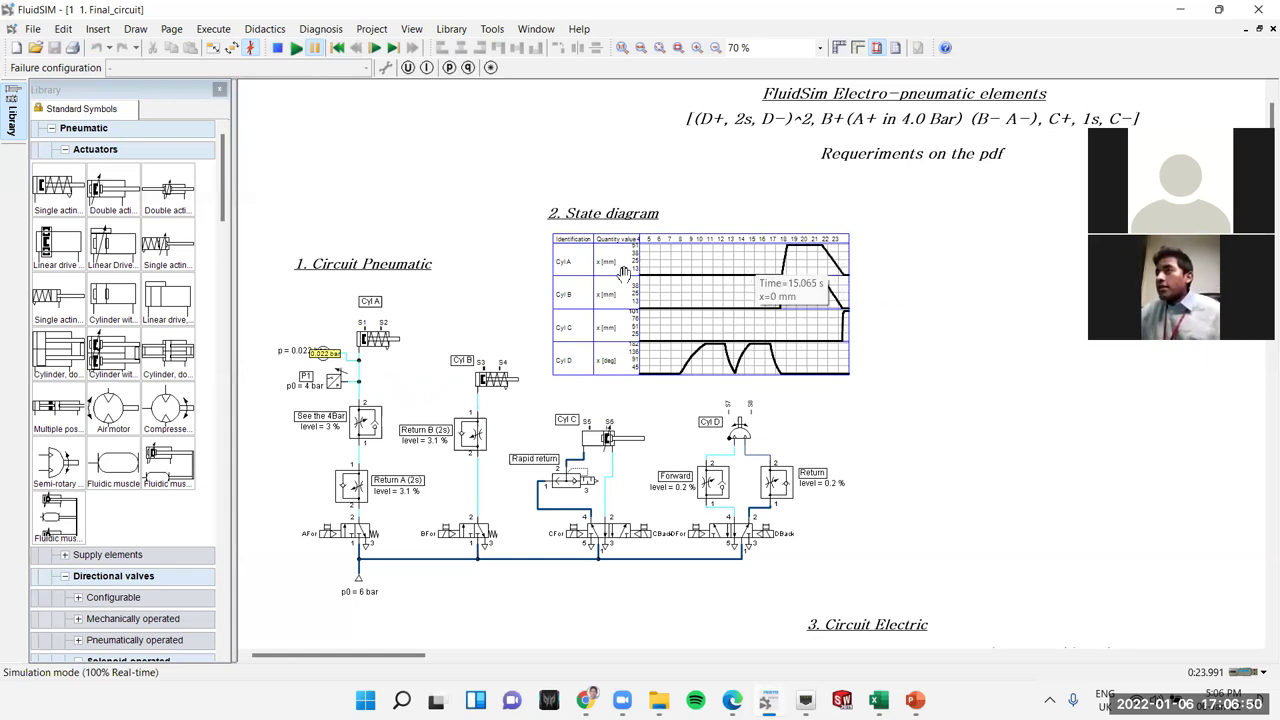
- Resume the paused simulation and examine the movement curves of cylinders A to D in the state diagram
{"action": "left_click", "coordinate": [297, 49]}
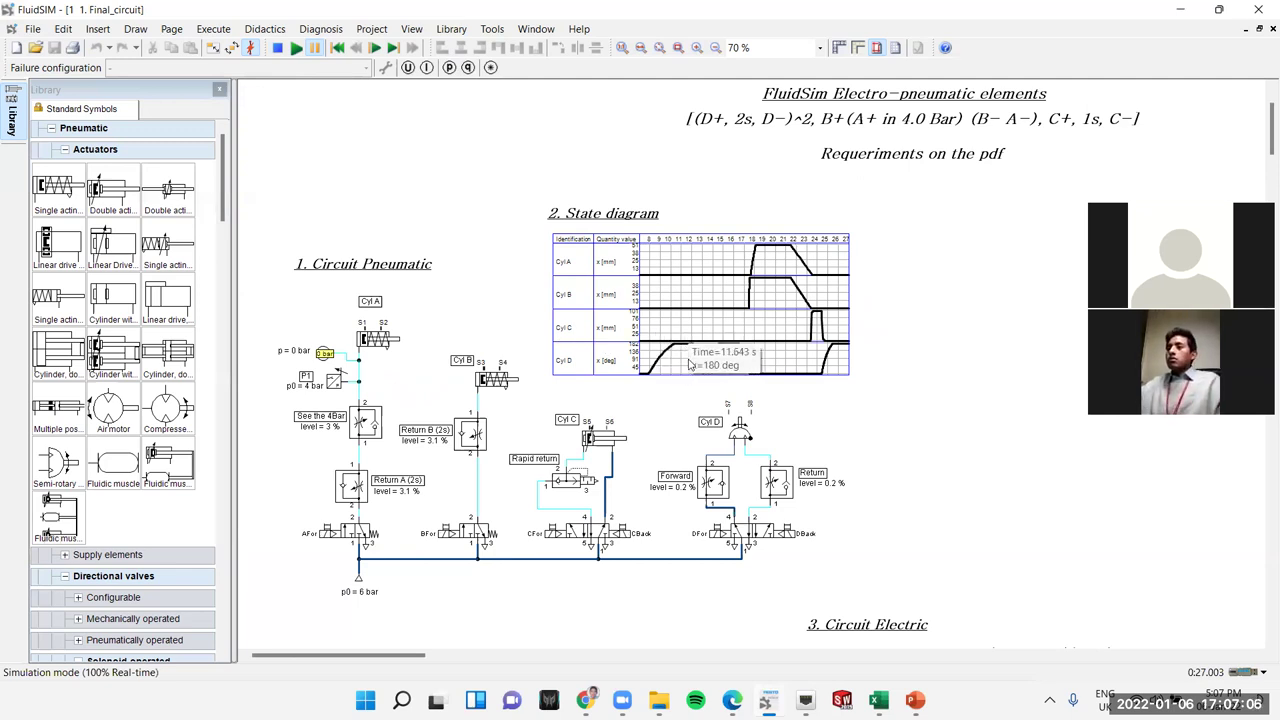
{"action": "scroll", "coordinate": [689, 360], "scroll_direction": "up", "scroll_amount": 3}
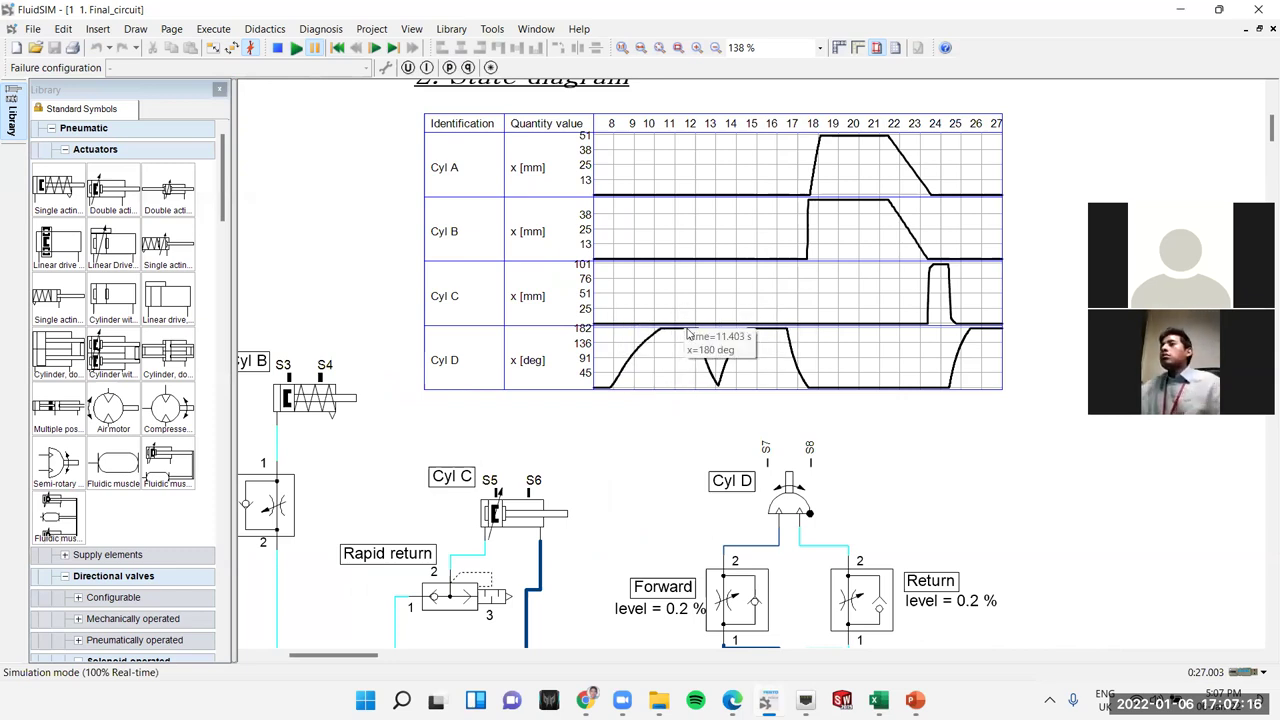
{"action": "scroll", "coordinate": [753, 408], "scroll_direction": "down", "scroll_amount": 3, "text": "ctrl"}
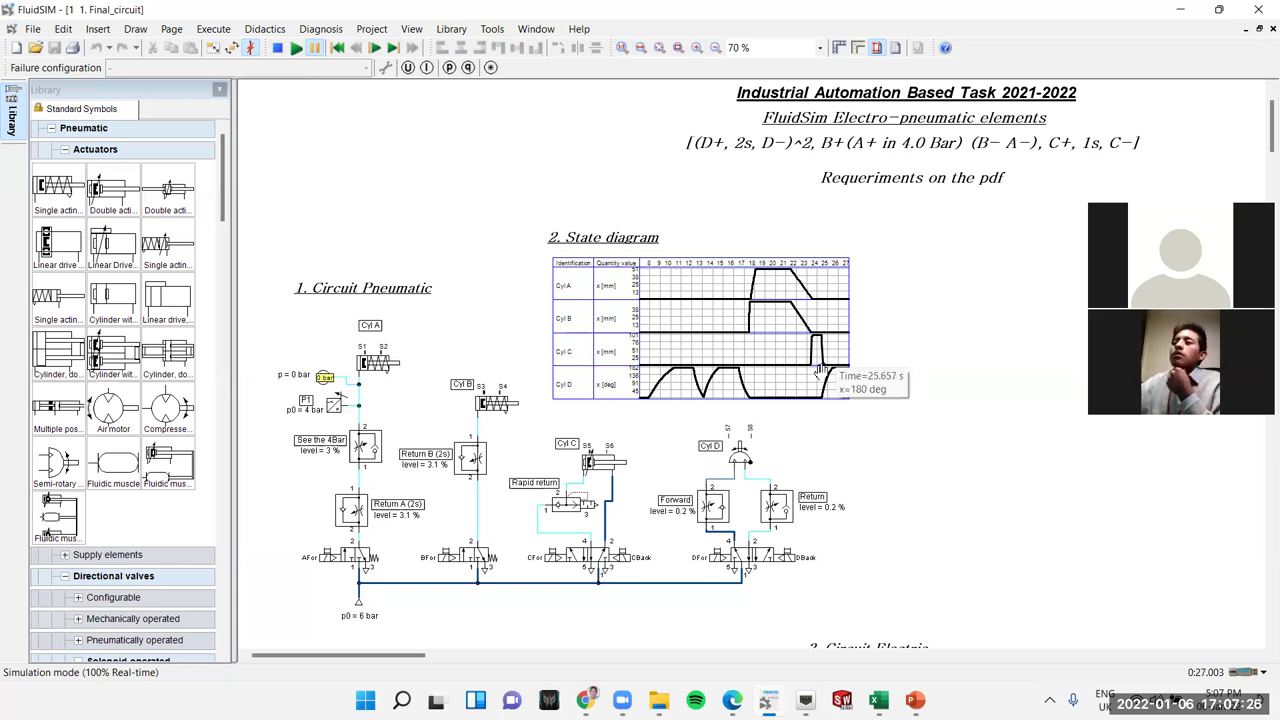
{"action": "mouse_move", "coordinate": [815, 368]}
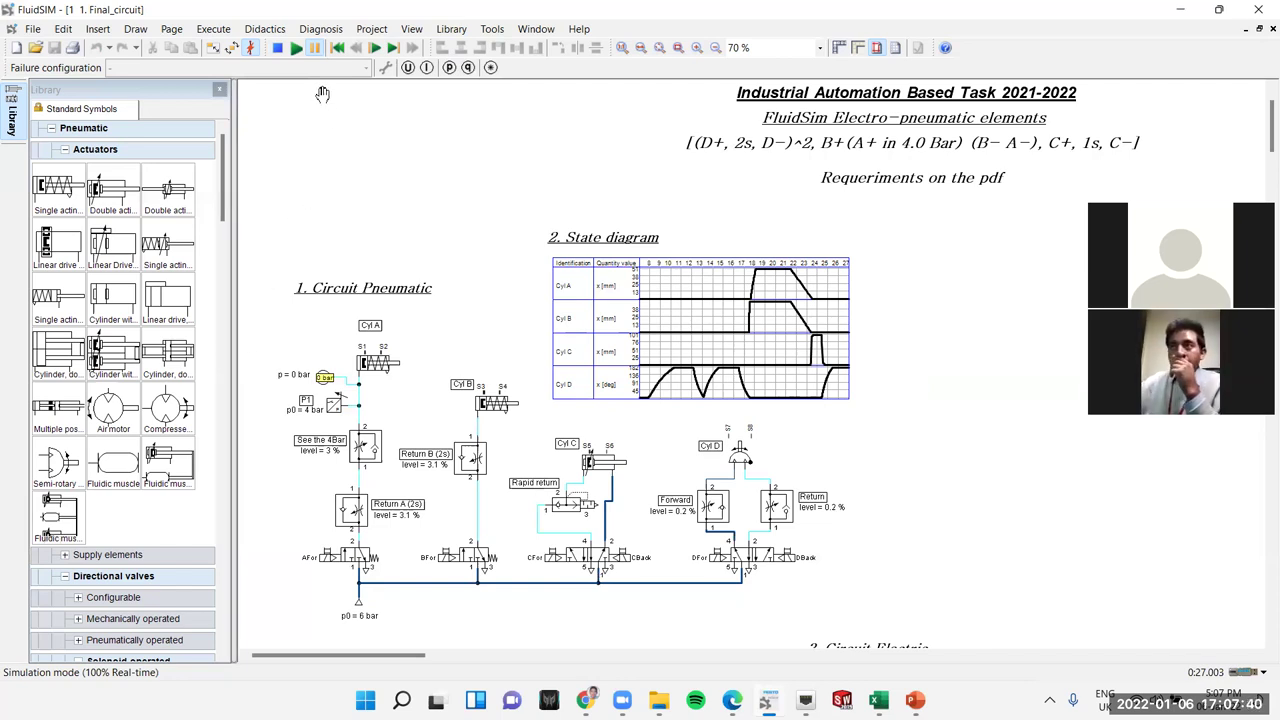
- Stop the simulation and move the state diagram with its heading to the free area right of cylinder D
{"action": "left_click", "coordinate": [278, 48]}
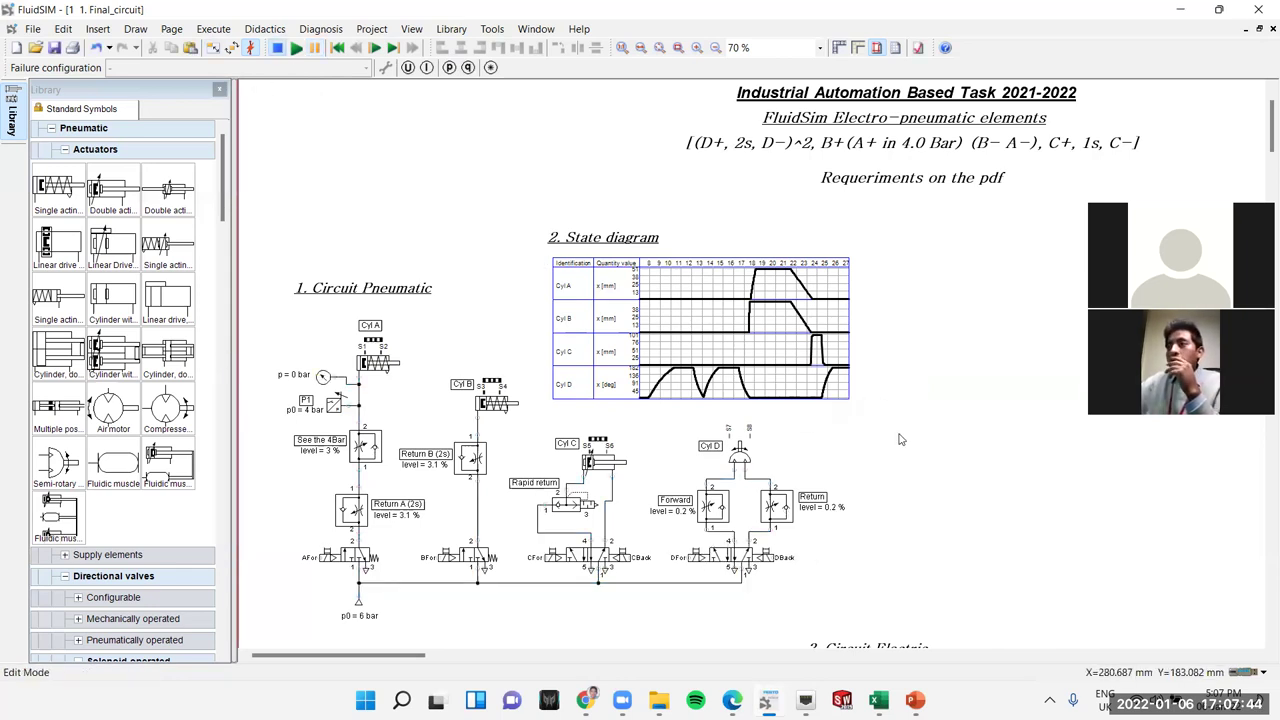
{"action": "left_click_drag", "start_coordinate": [700, 330], "coordinate": [1136, 458]}
{"action": "left_click_drag", "start_coordinate": [838, 345], "coordinate": [655, 272]}
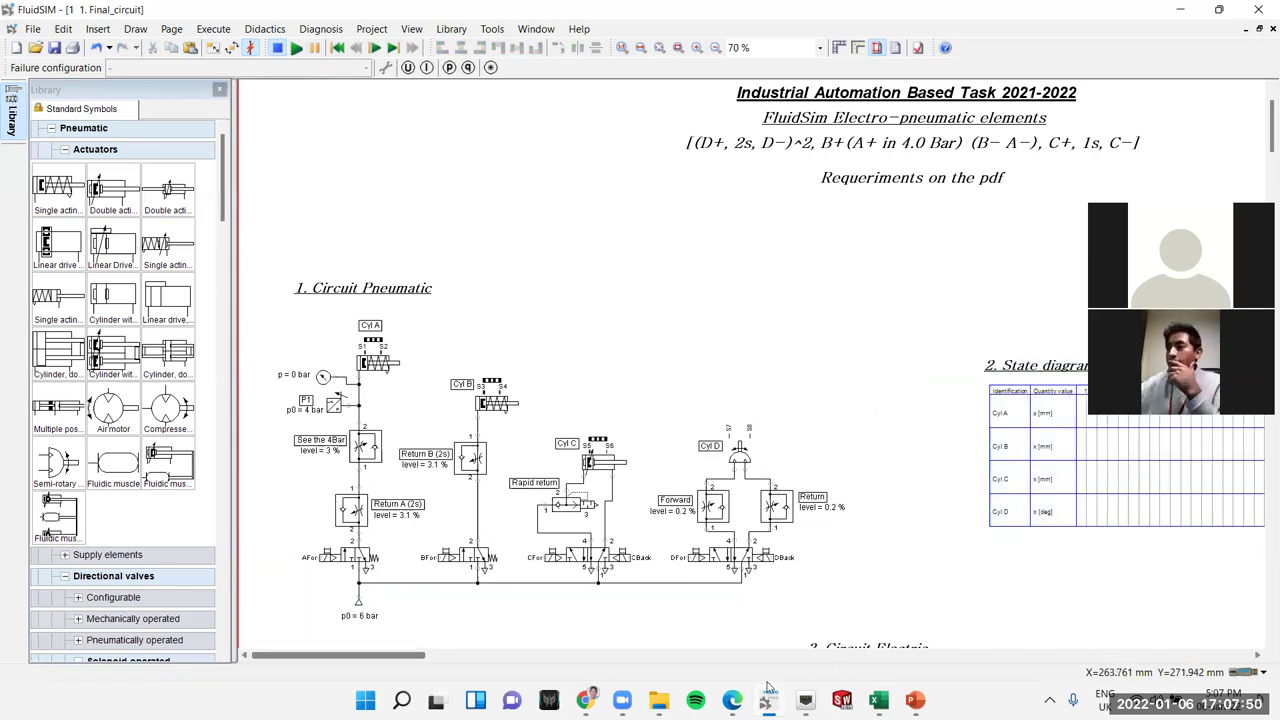
- Switch to the assignment PDF in Edge, show it full screen, and read the required cylinder sequence formula
{"action": "left_click", "coordinate": [732, 700]}
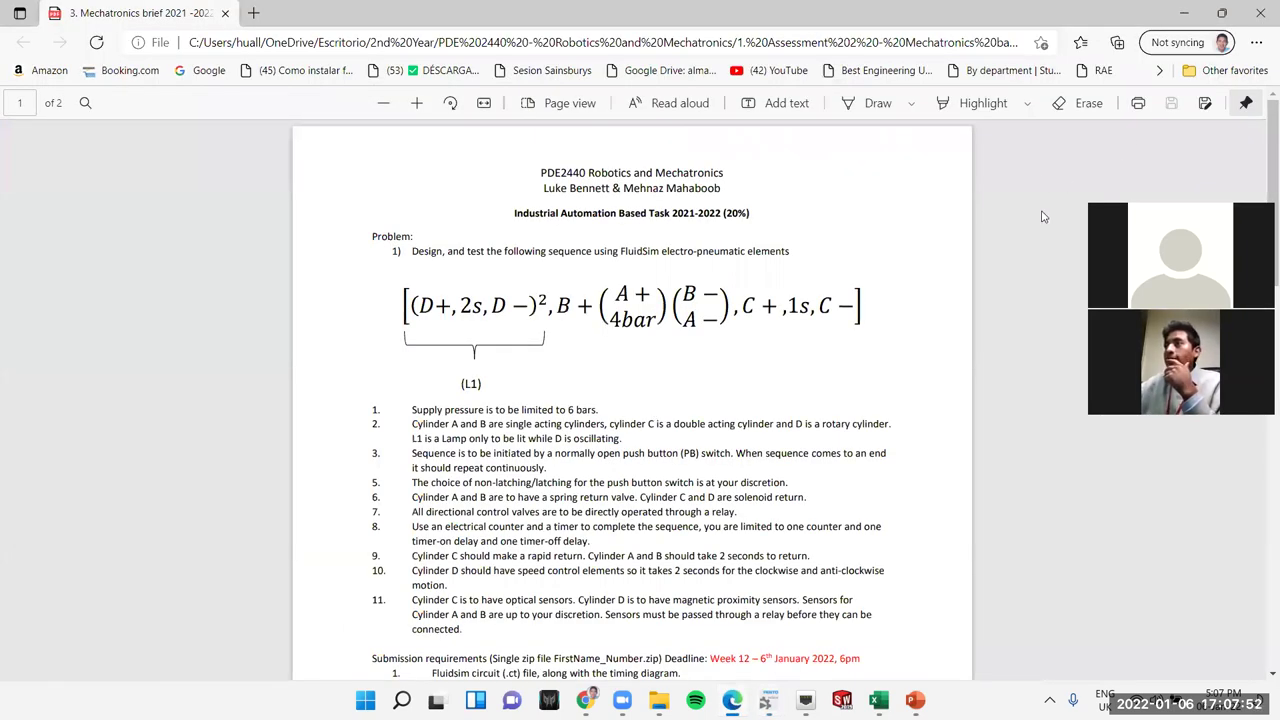
{"action": "key", "text": "F11"}
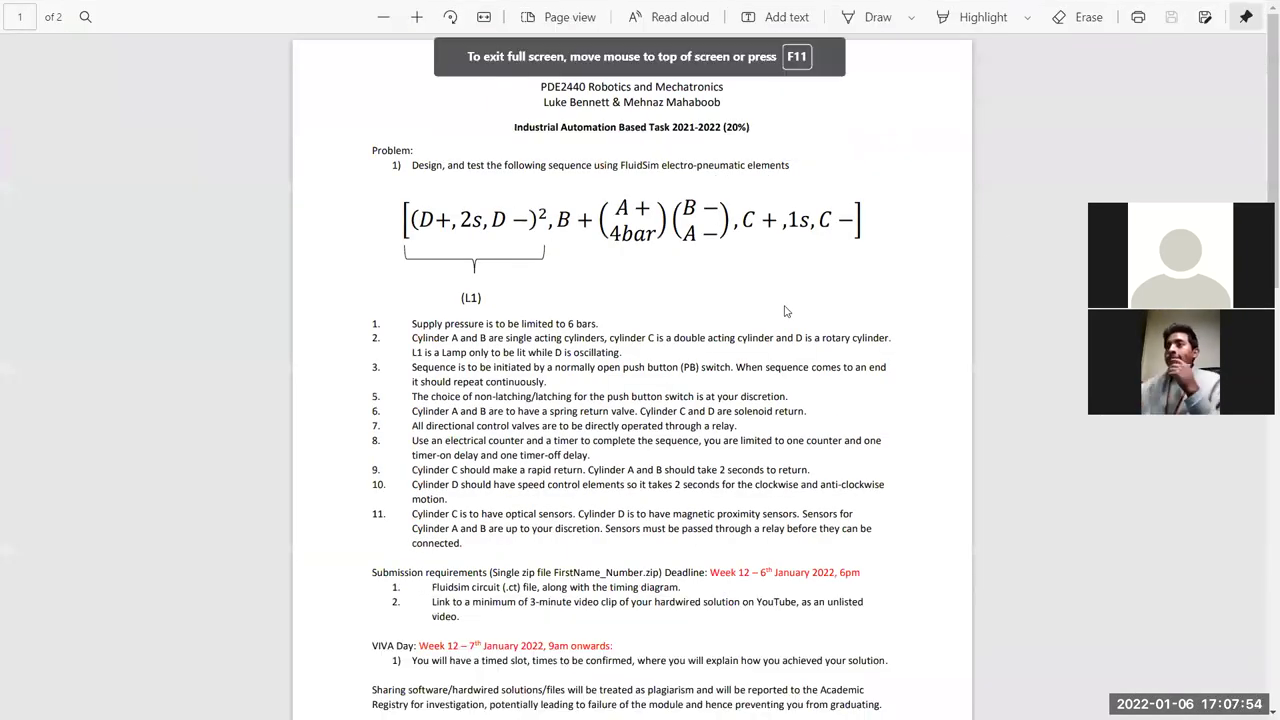
{"action": "scroll", "coordinate": [745, 271], "scroll_direction": "up", "scroll_amount": 4, "text": "ctrl"}
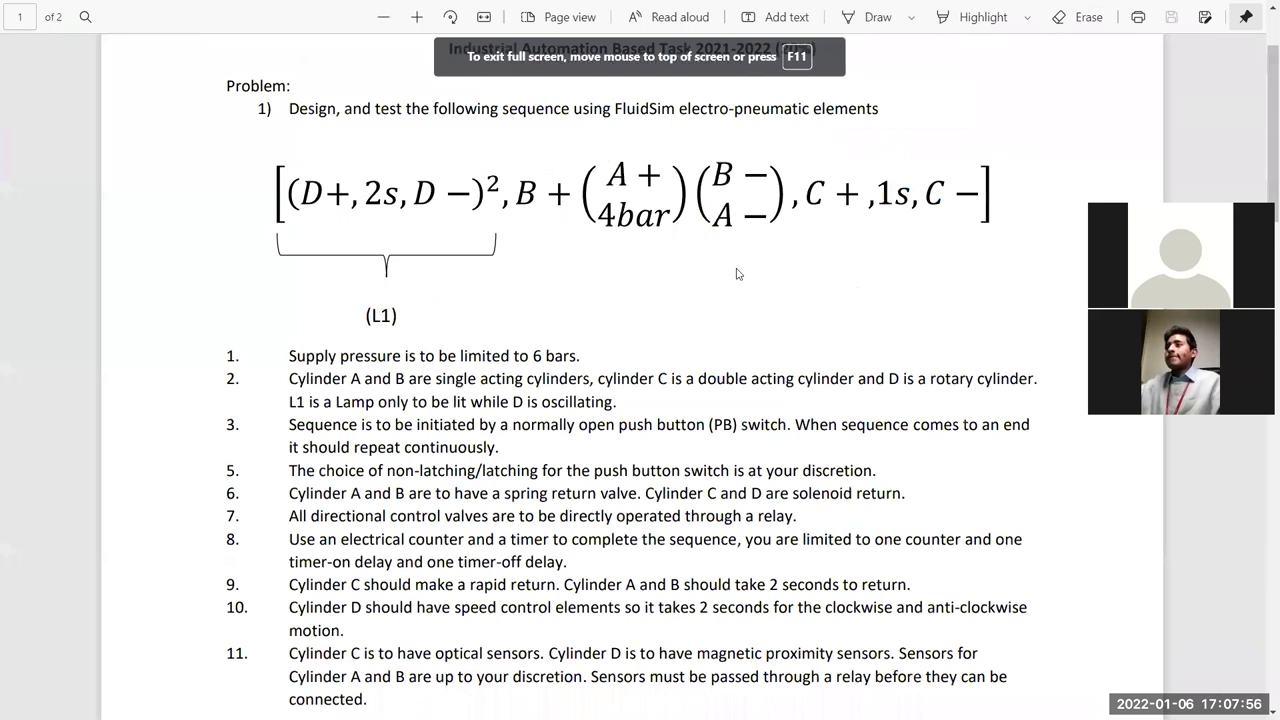
{"action": "scroll", "coordinate": [686, 365], "scroll_direction": "up", "scroll_amount": 3}
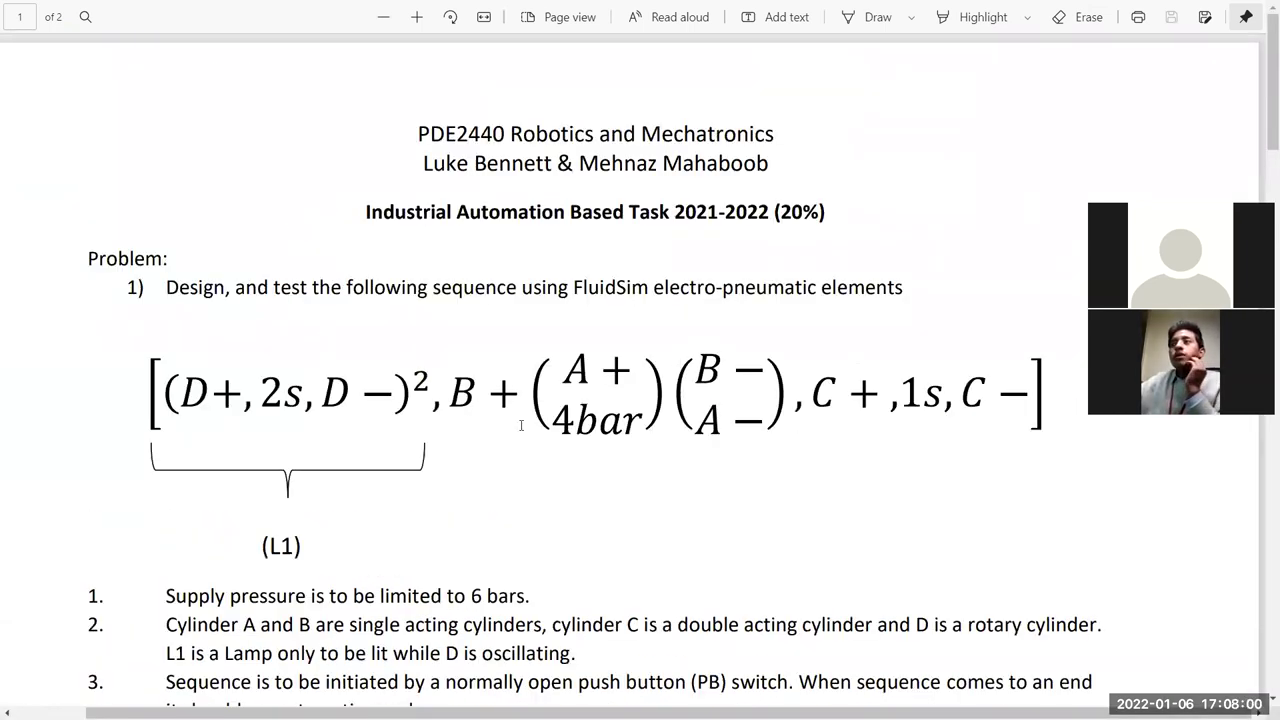
{"action": "left_click_drag", "start_coordinate": [997, 390], "coordinate": [175, 400]}
{"action": "left_click", "coordinate": [374, 433]}
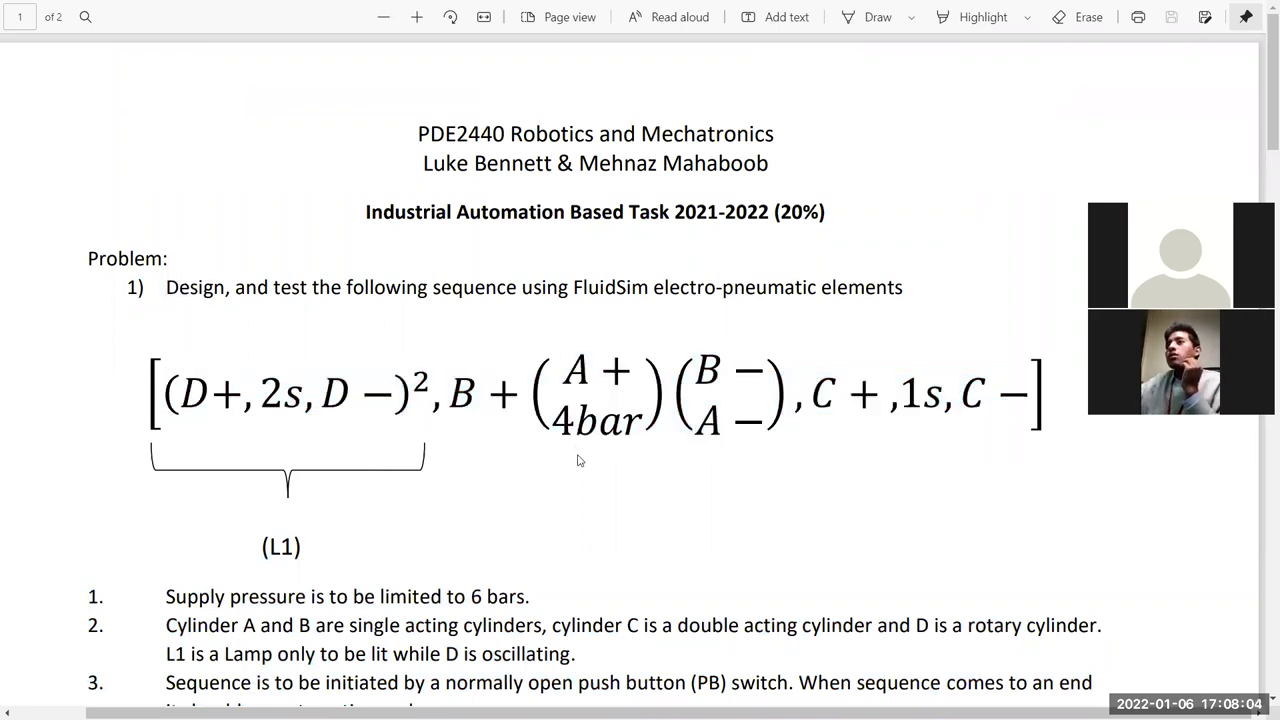
- Read requirement 1 on the supply pressure limit in the brief, marking its text
{"action": "scroll", "coordinate": [578, 460], "scroll_direction": "down", "scroll_amount": 7}
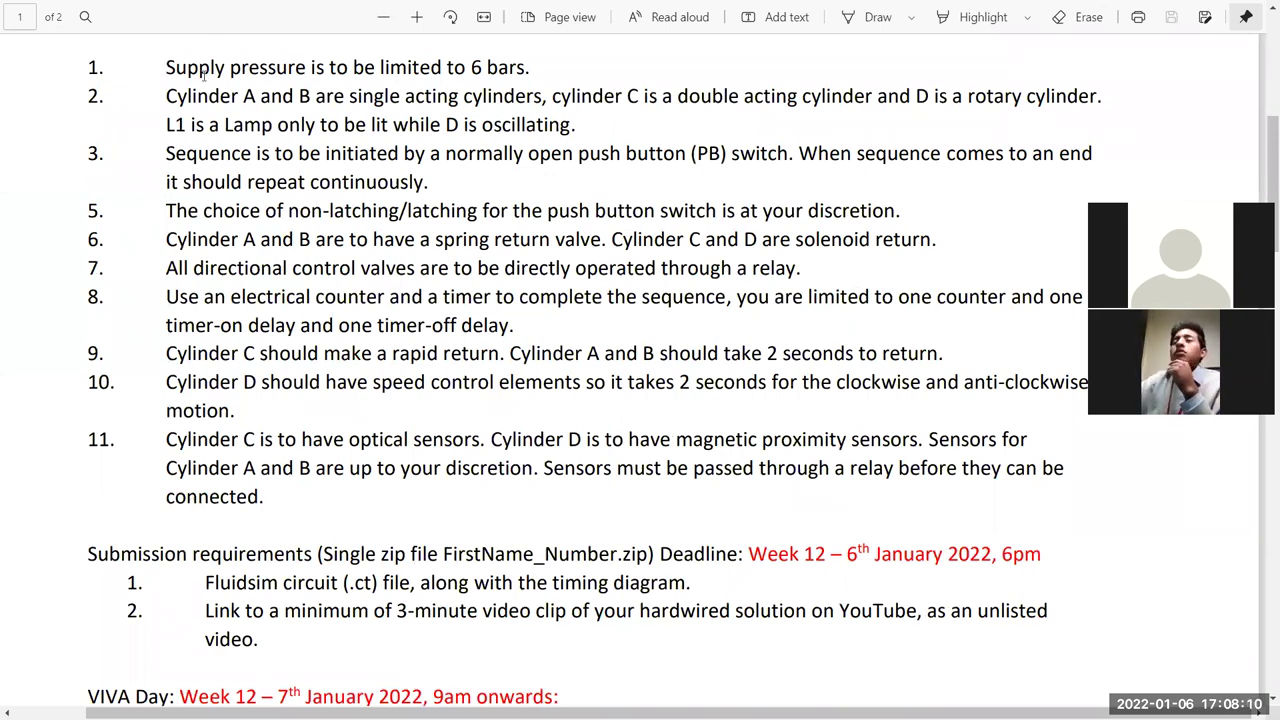
{"action": "left_click_drag", "start_coordinate": [165, 67], "coordinate": [530, 68]}
{"action": "left_click", "coordinate": [410, 272]}
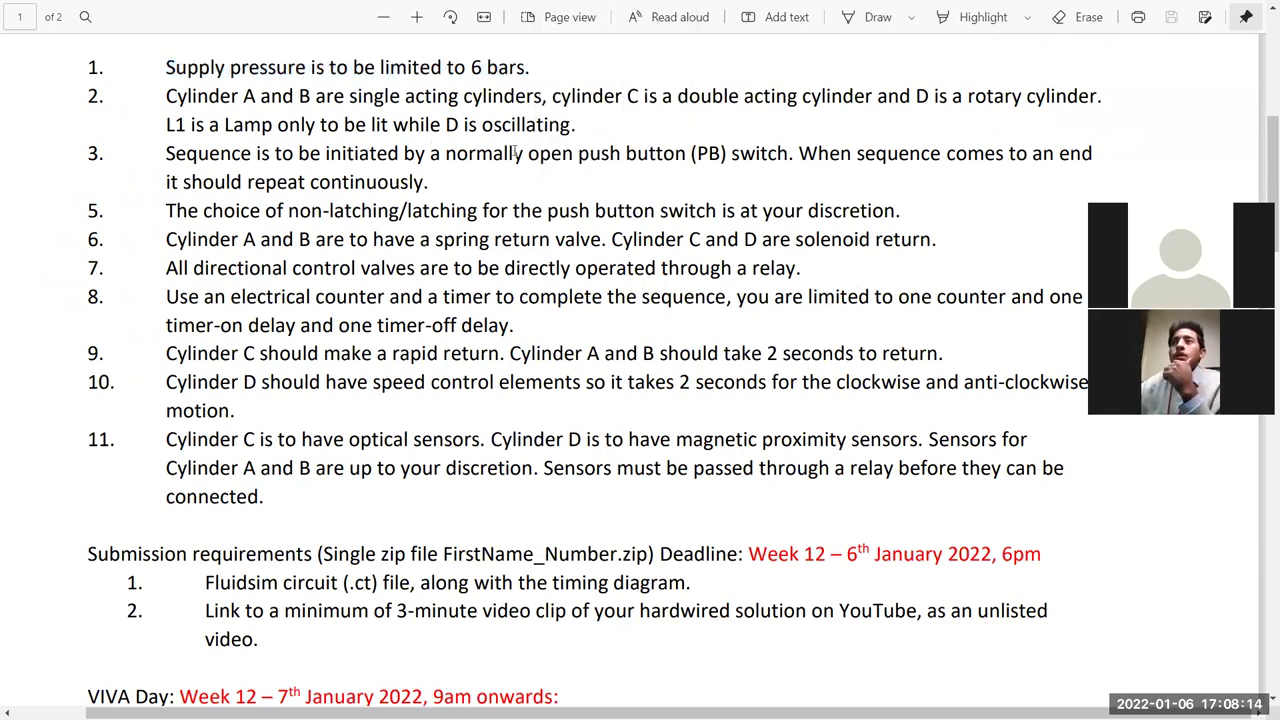
- Switch back to FluidSIM and locate the compressed air supply feeding the pneumatic circuit's valves
{"action": "key", "text": "alt+Tab"}
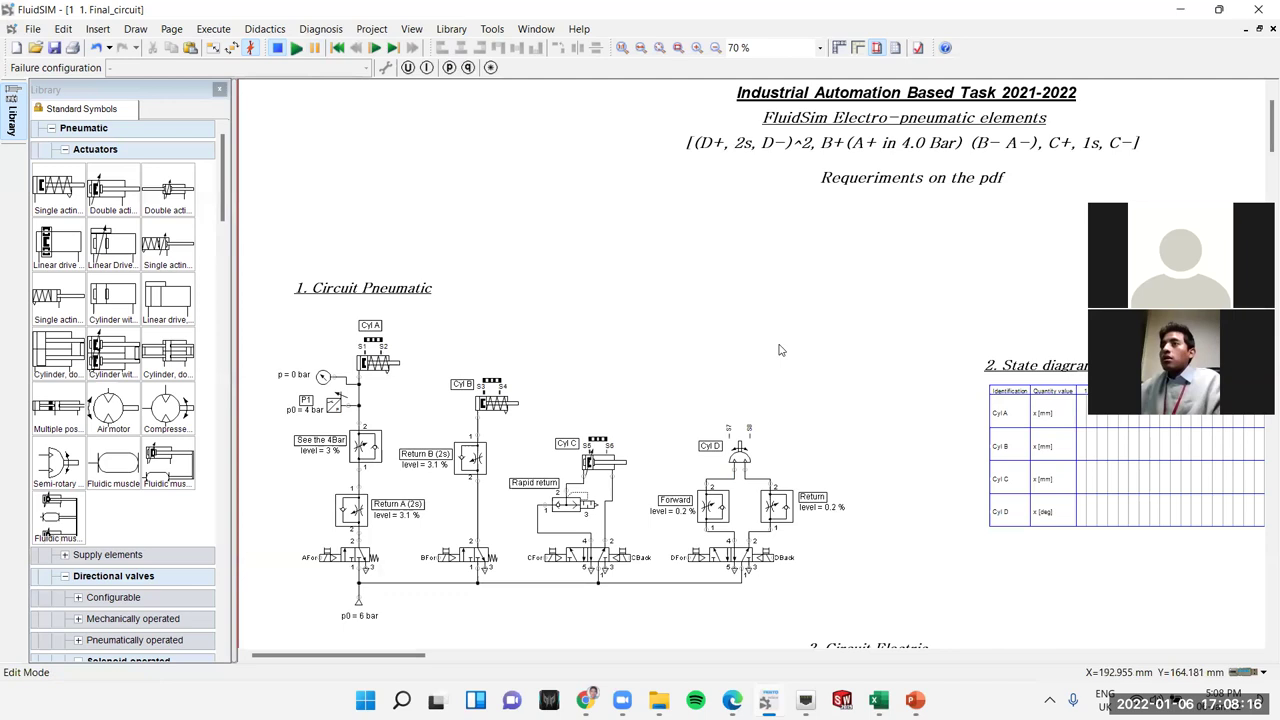
{"action": "scroll", "coordinate": [826, 240], "scroll_direction": "down", "scroll_amount": 1}
{"action": "scroll", "coordinate": [826, 240], "scroll_direction": "down", "scroll_amount": 2}
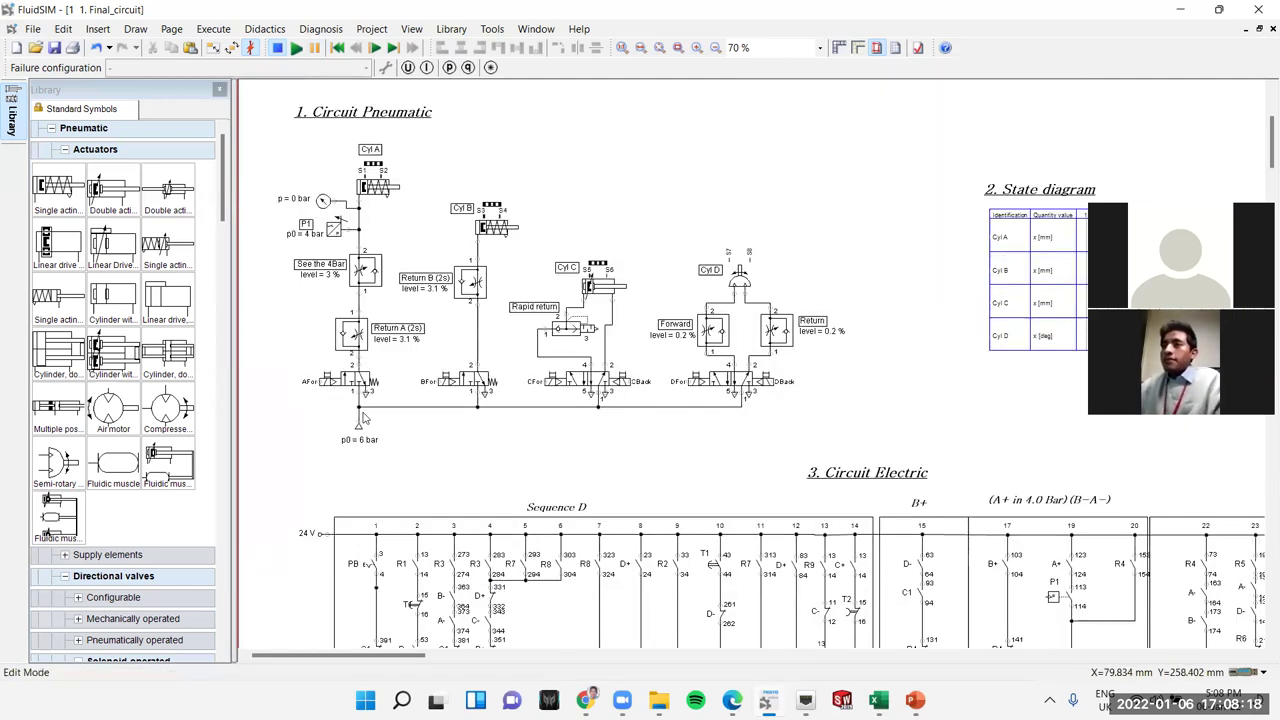
{"action": "scroll", "coordinate": [355, 437], "scroll_direction": "up", "scroll_amount": 3}
{"action": "scroll", "coordinate": [355, 437], "scroll_direction": "up", "scroll_amount": 3}
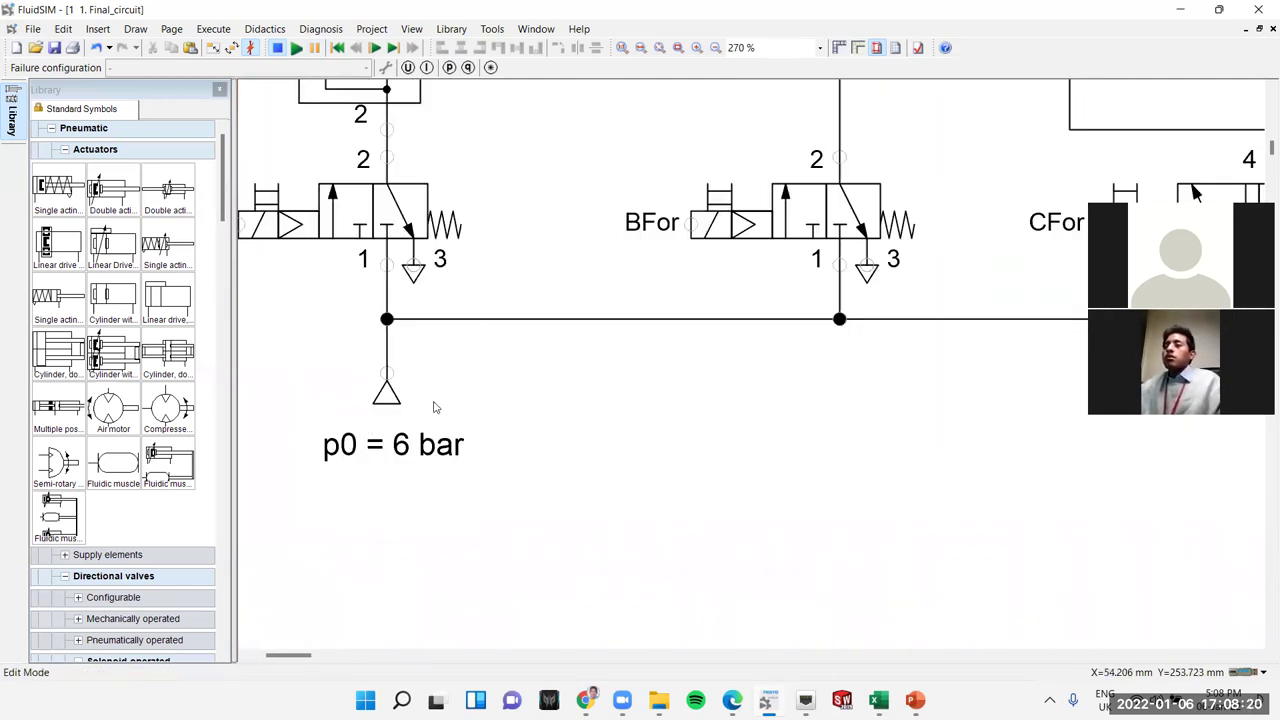
{"action": "left_click", "coordinate": [388, 398]}
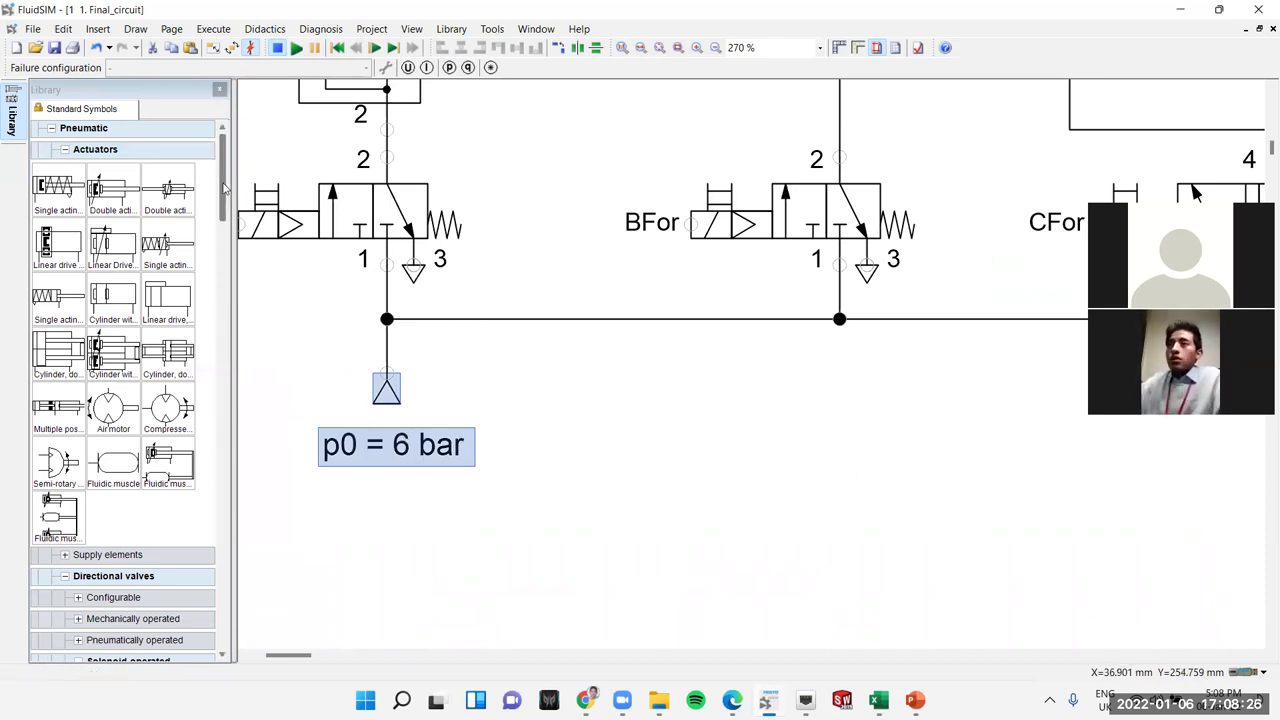
{"action": "left_click_drag", "start_coordinate": [223, 200], "coordinate": [116, 10]}
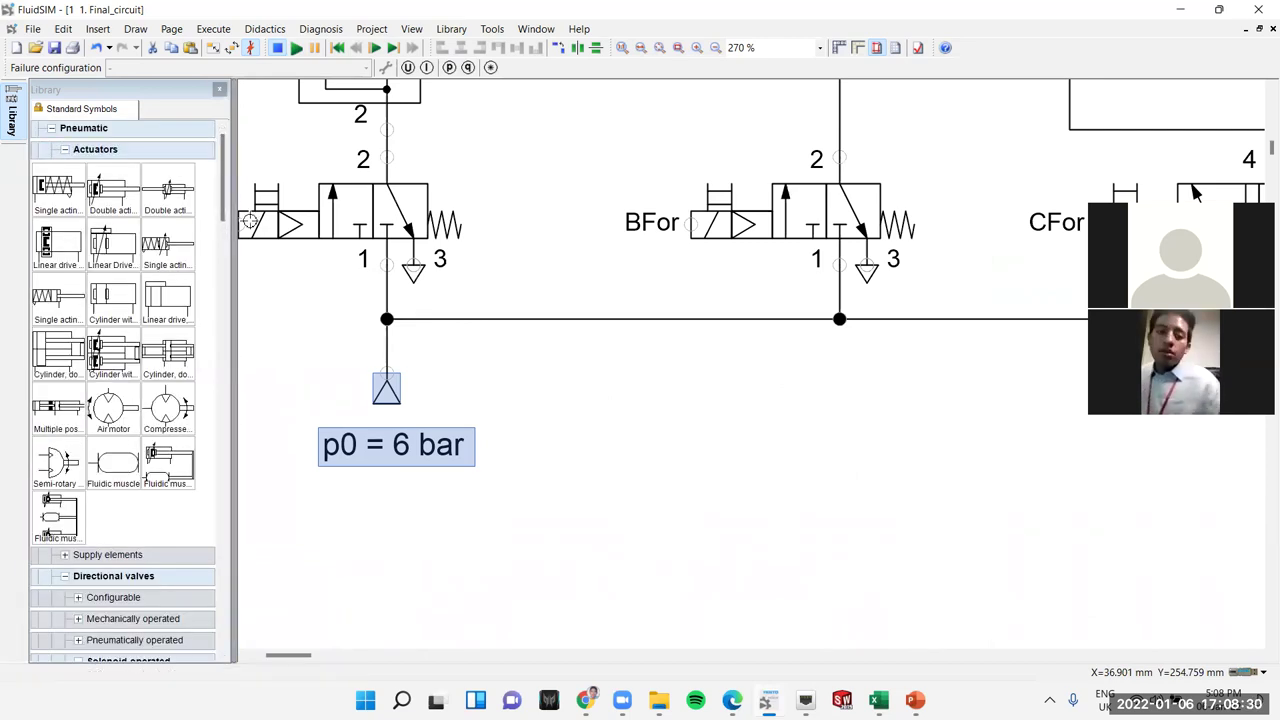
{"action": "left_click", "coordinate": [543, 391]}
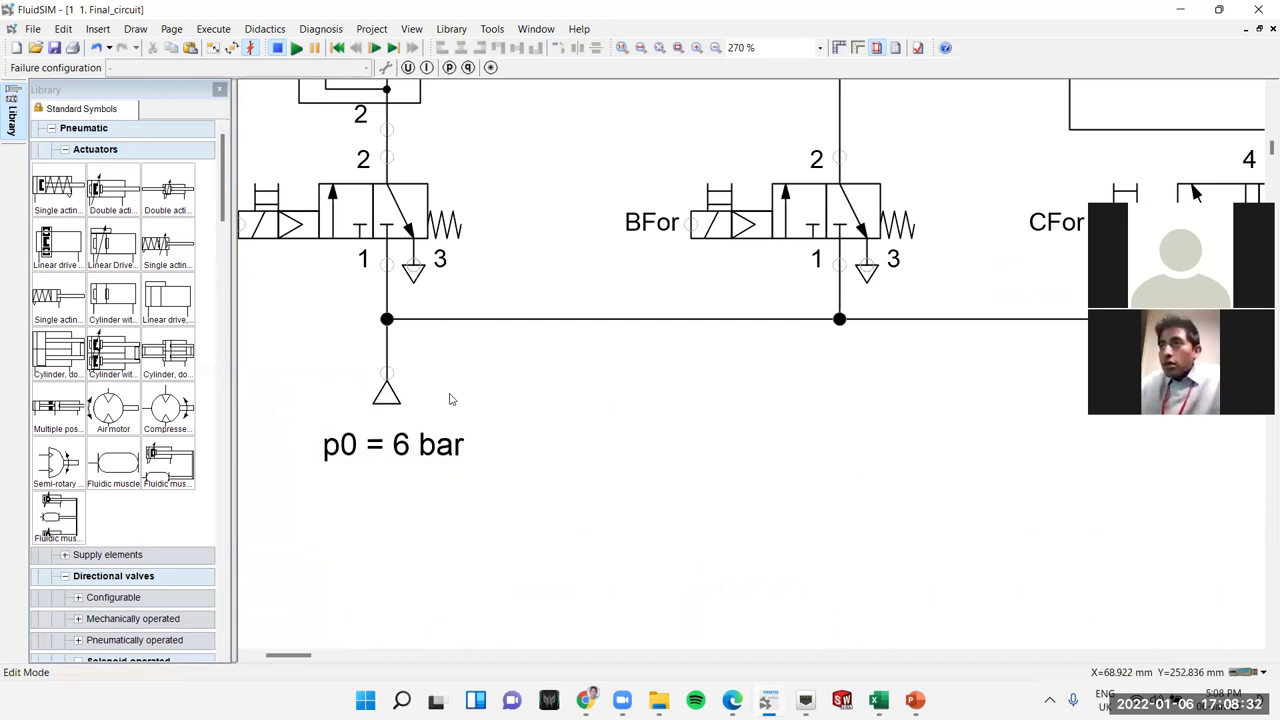
- Check the operating pressure and its unit in the compressed air supply's properties, and accept the settings
{"action": "left_click", "coordinate": [389, 410]}
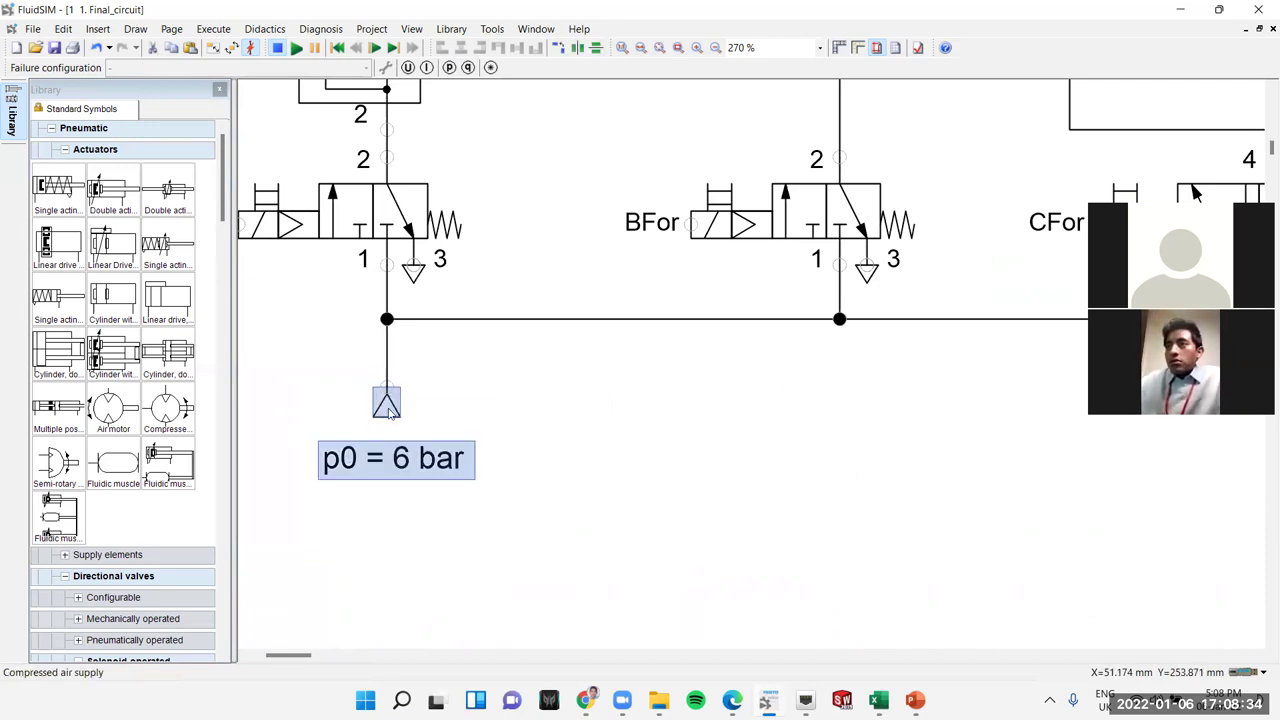
{"action": "double_click", "coordinate": [387, 404]}
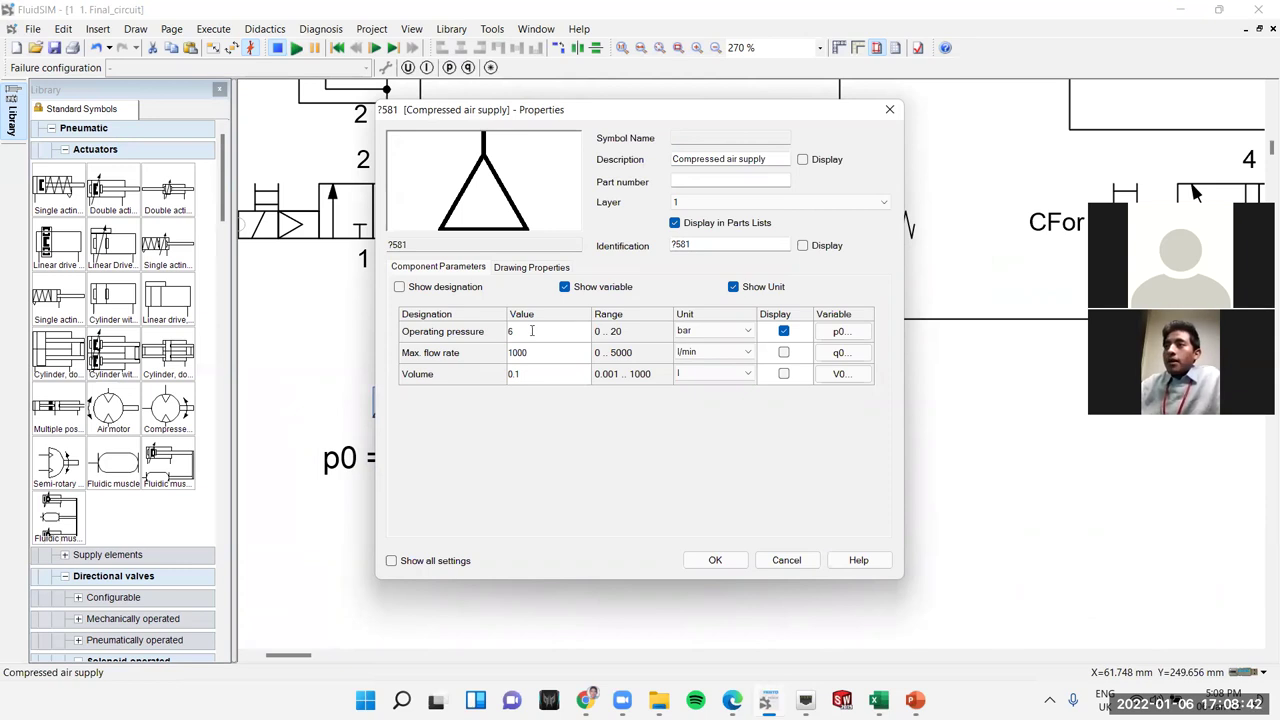
{"action": "left_click", "coordinate": [697, 333]}
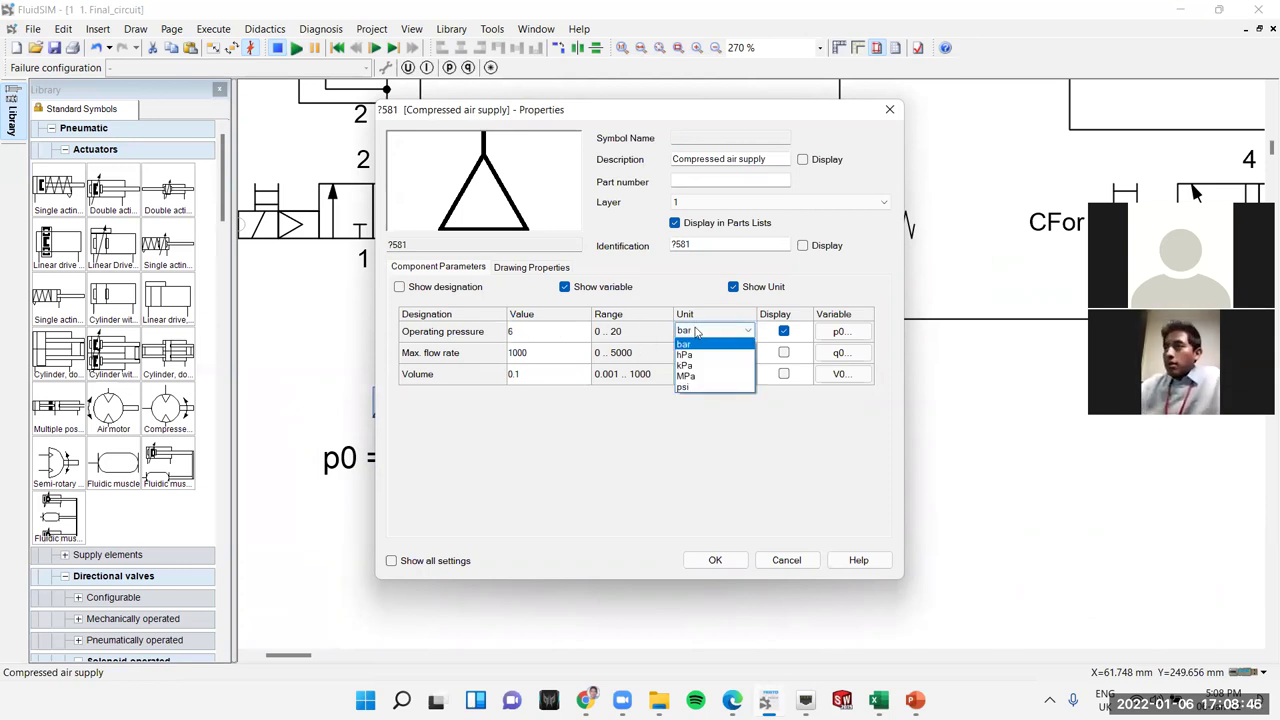
{"action": "left_click", "coordinate": [697, 333]}
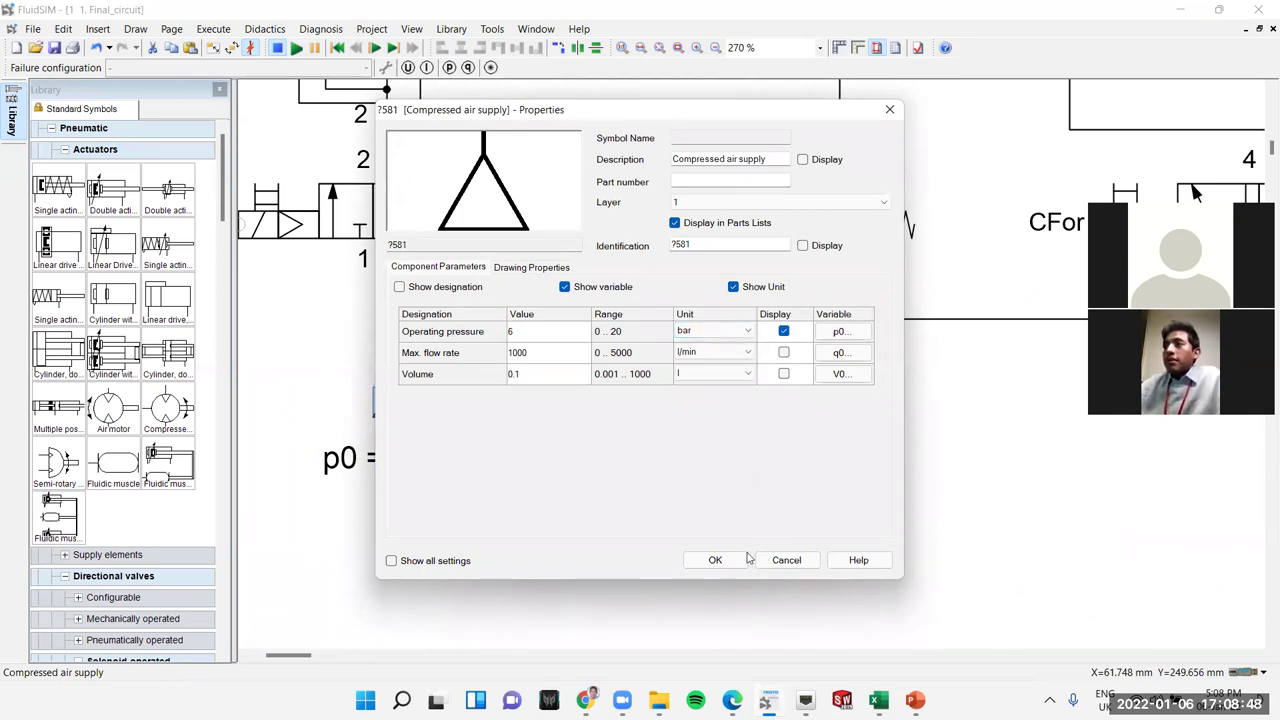
{"action": "left_click", "coordinate": [724, 560]}
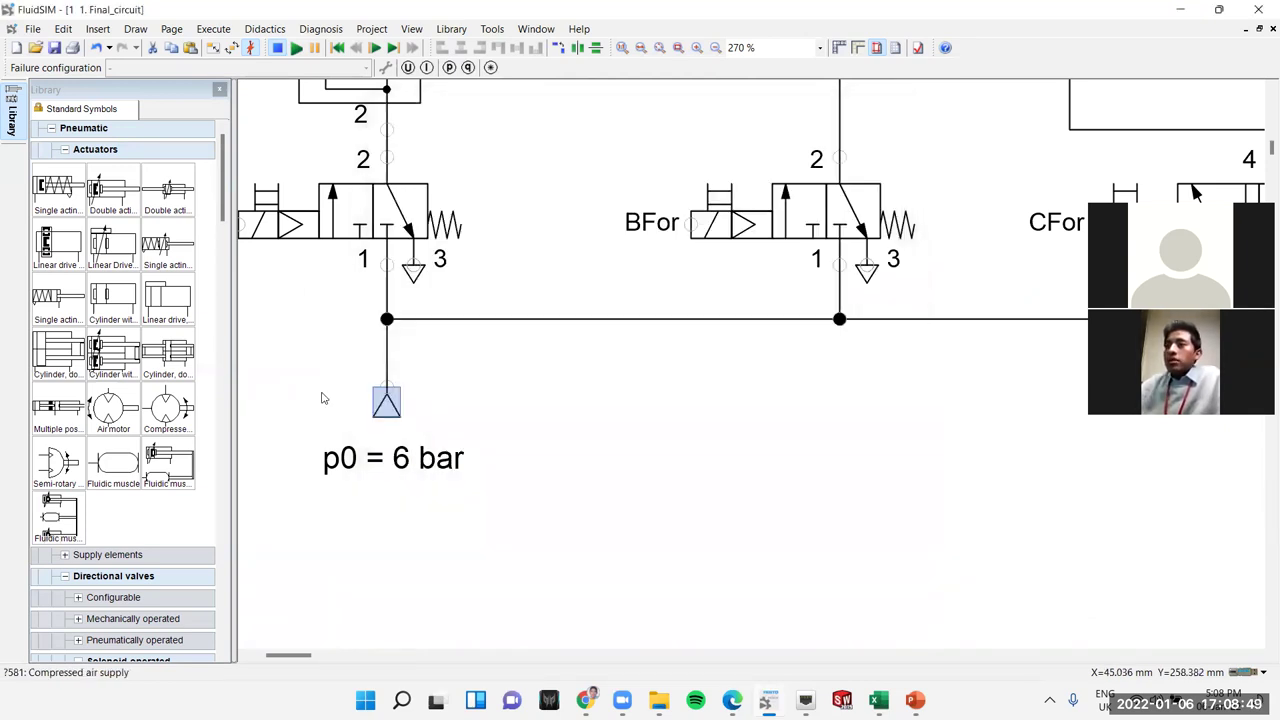
{"action": "left_click", "coordinate": [557, 466]}
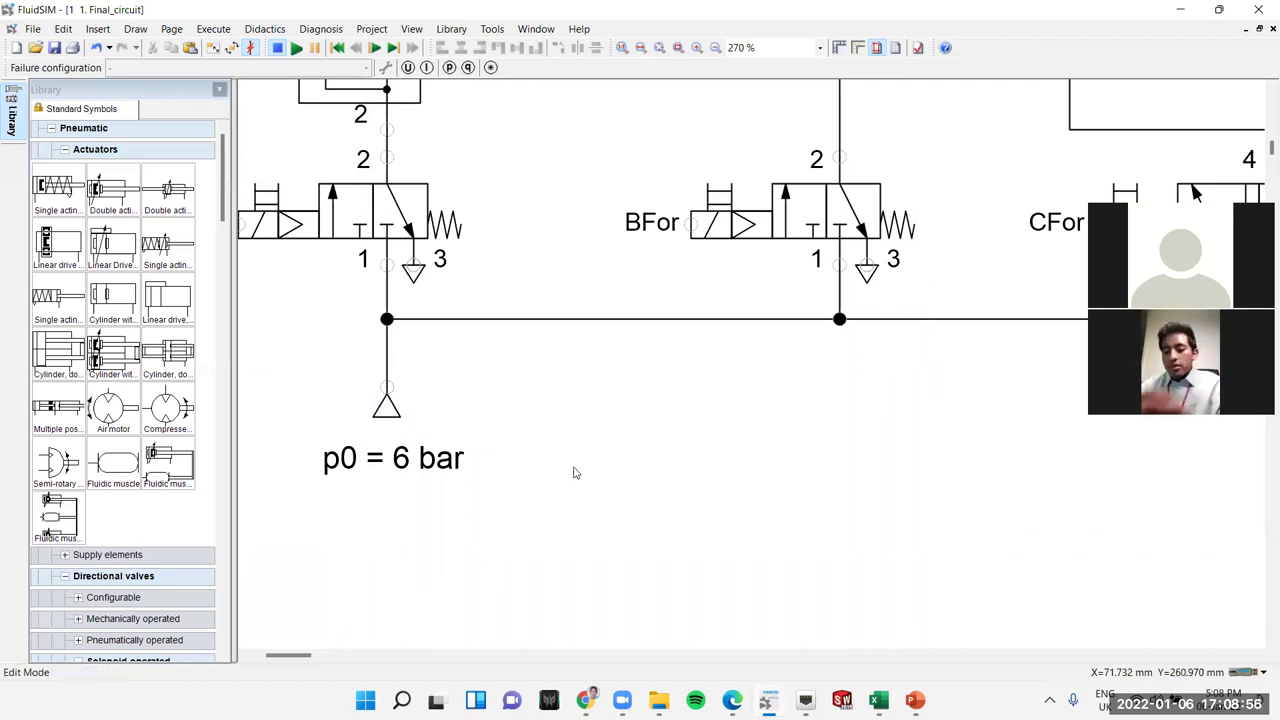
- Return to the PDF brief and mark the requirement text "Cylinder A and B are single acting cylinders"
{"action": "key", "text": "alt"}
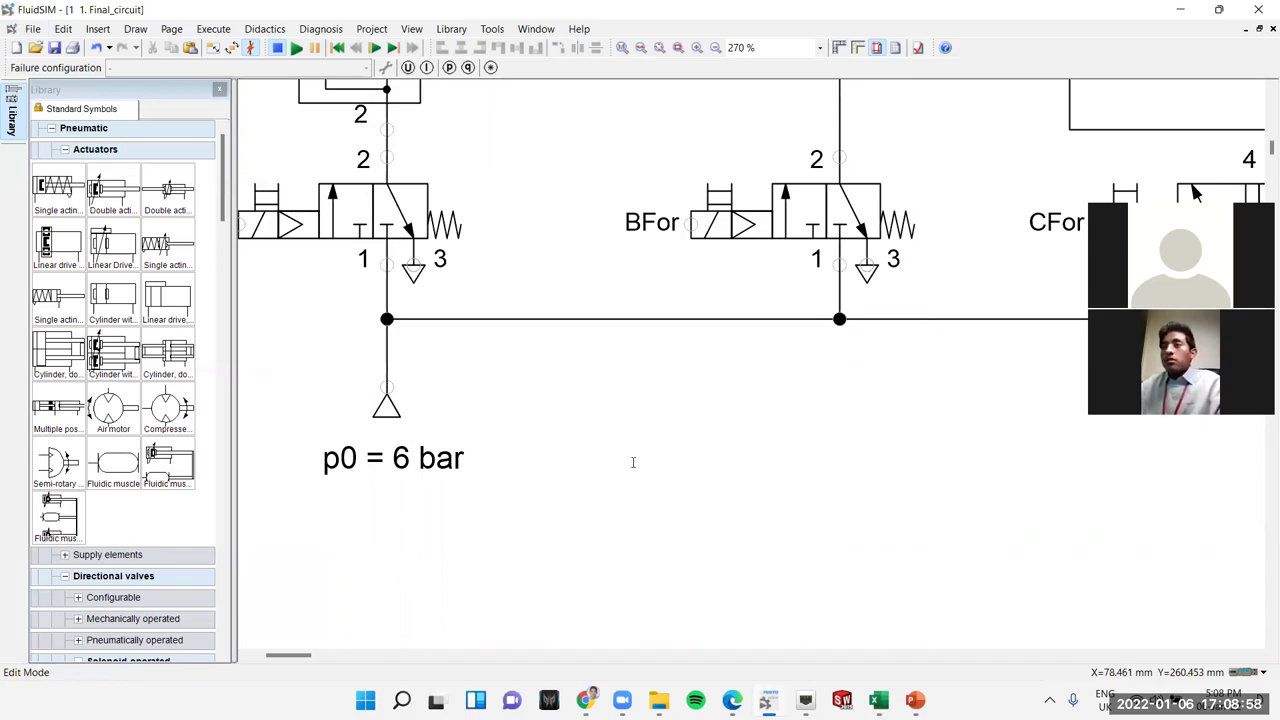
{"action": "key", "text": "alt+Tab"}
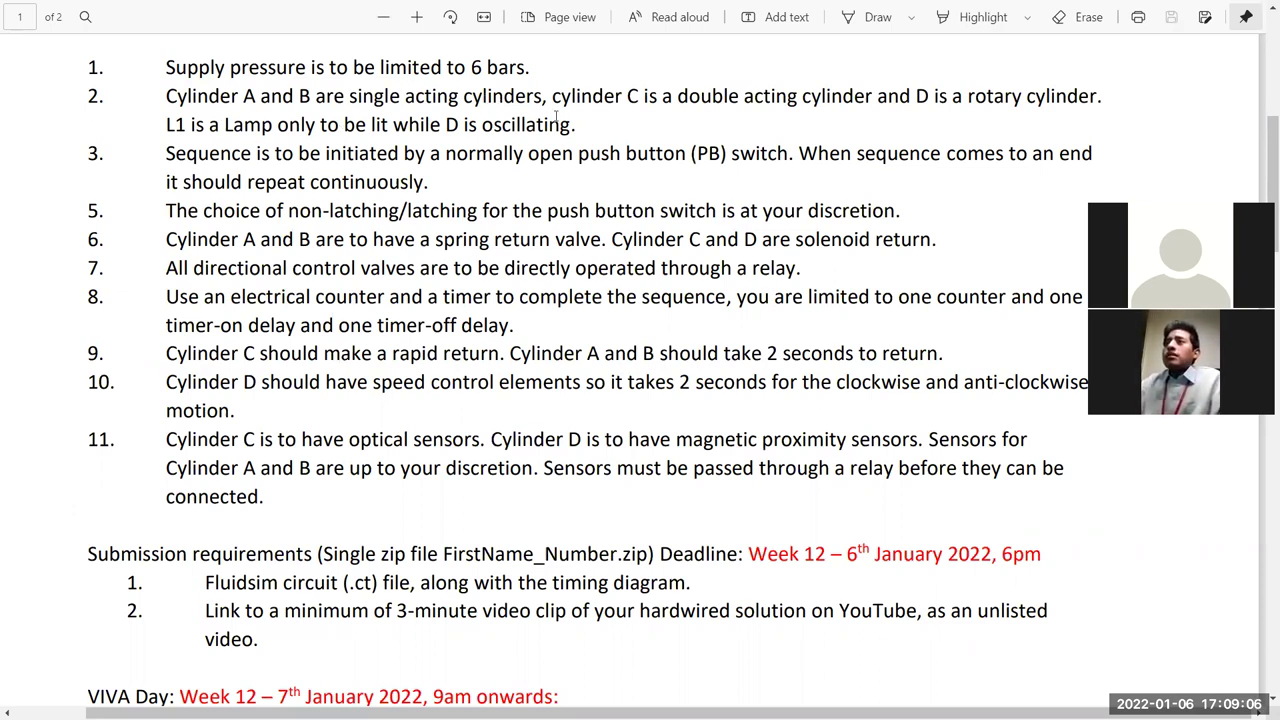
{"action": "left_click_drag", "start_coordinate": [363, 102], "coordinate": [176, 104]}
{"action": "left_click", "coordinate": [167, 104]}
{"action": "left_click_drag", "start_coordinate": [398, 97], "coordinate": [541, 97]}
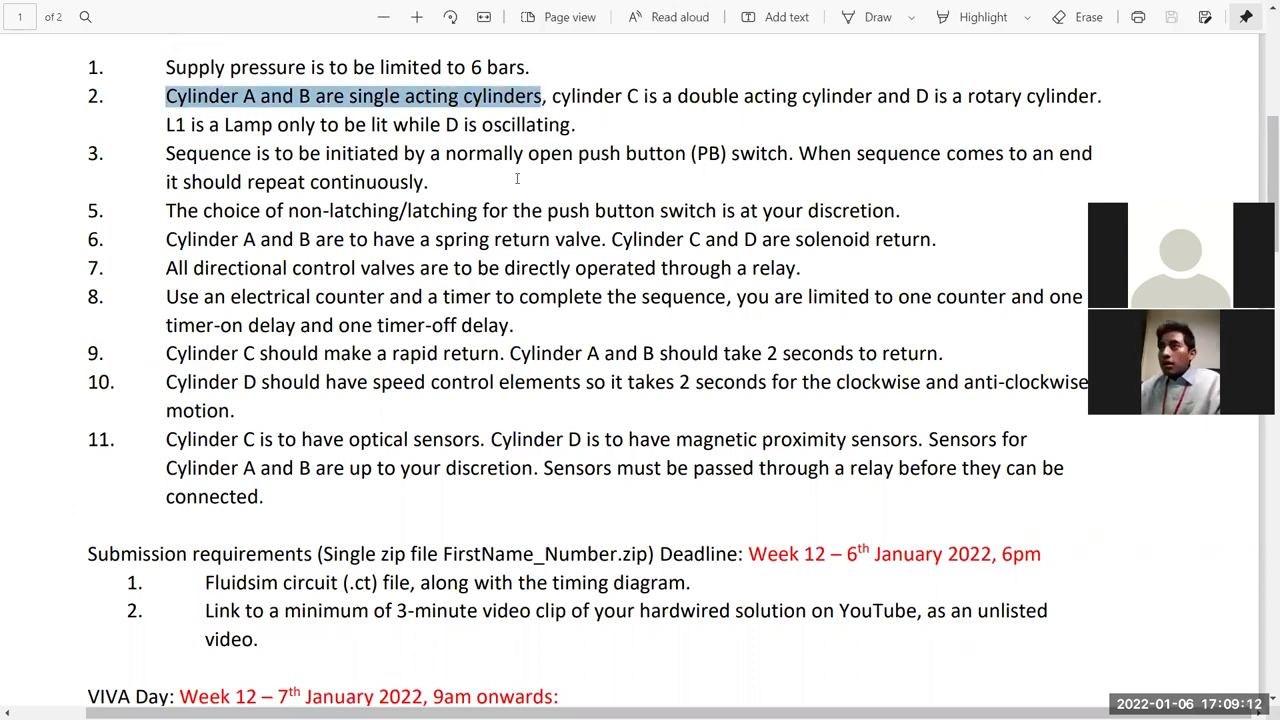
- Switch to FluidSIM and inspect cylinders A and B in the pneumatic circuit
{"action": "key", "text": "alt+Tab"}
{"action": "scroll", "coordinate": [514, 419], "scroll_direction": "down", "scroll_amount": 3}
{"action": "scroll", "coordinate": [514, 419], "scroll_direction": "up", "scroll_amount": 5}
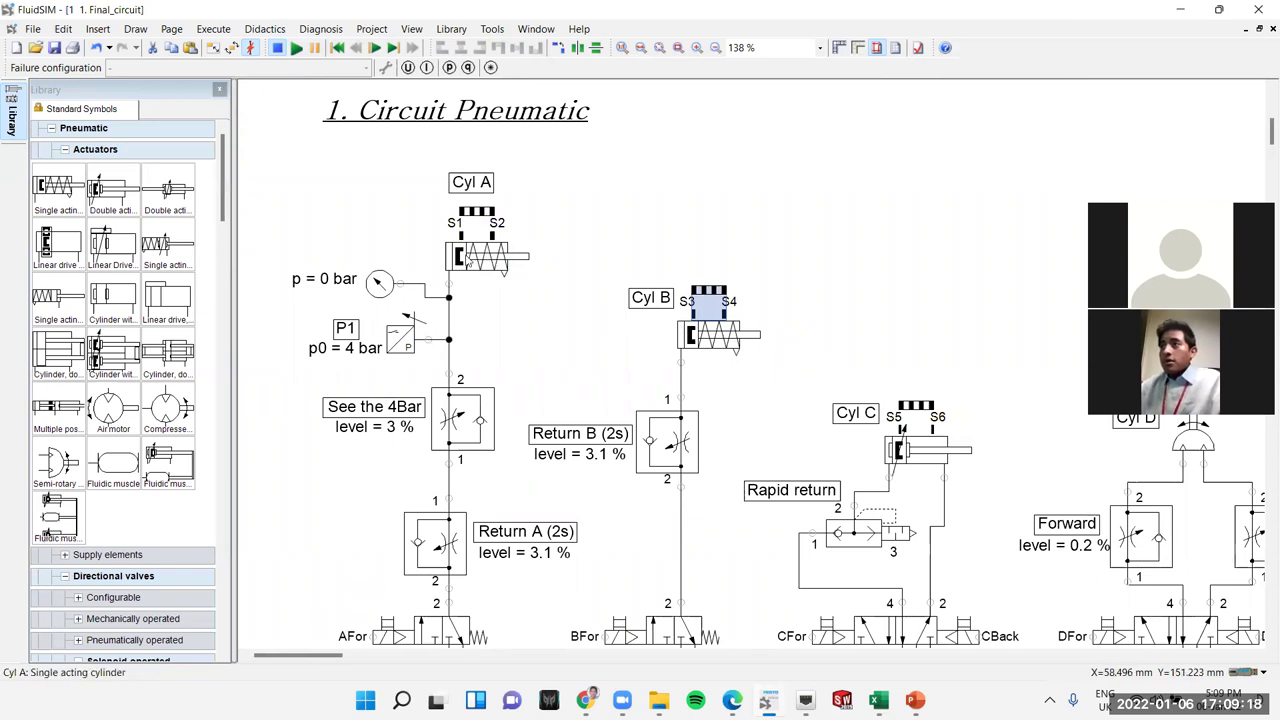
{"action": "left_click", "coordinate": [729, 340]}
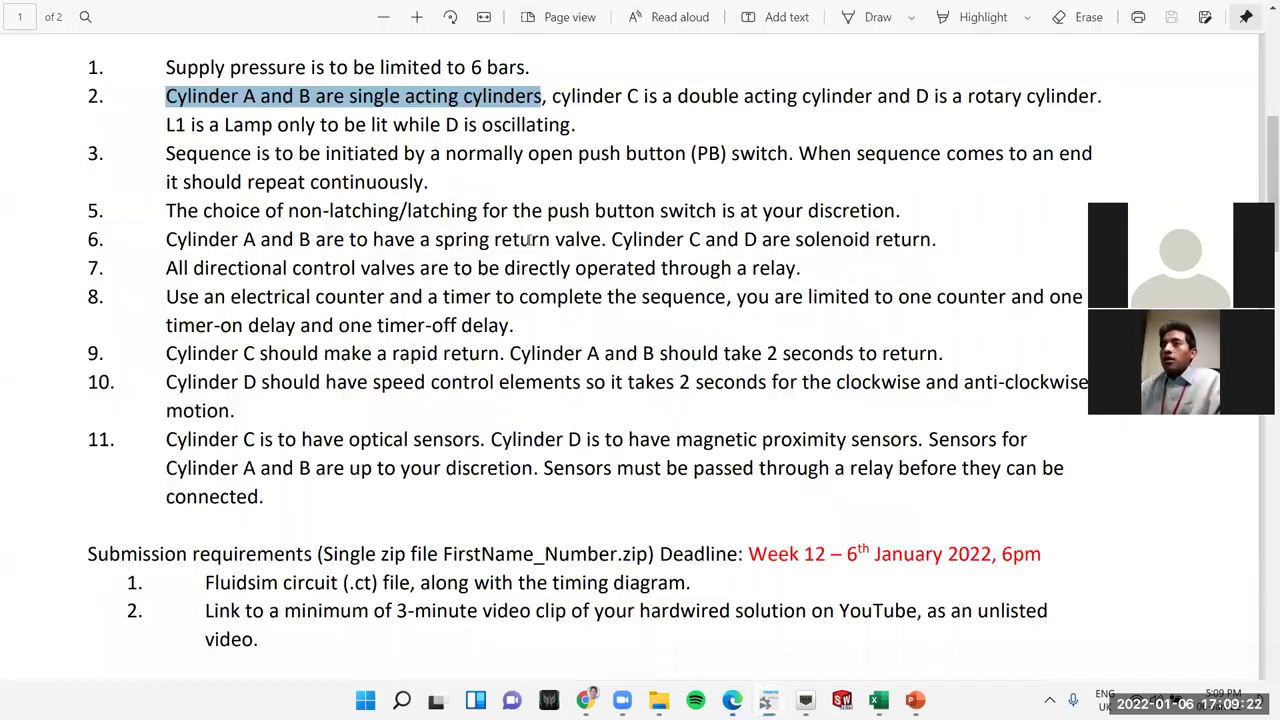
- Mark "cylinder C is a double acting cylinder" in the PDF brief and compare it with cylinder C in FluidSIM
{"action": "key", "text": "alt+Tab"}
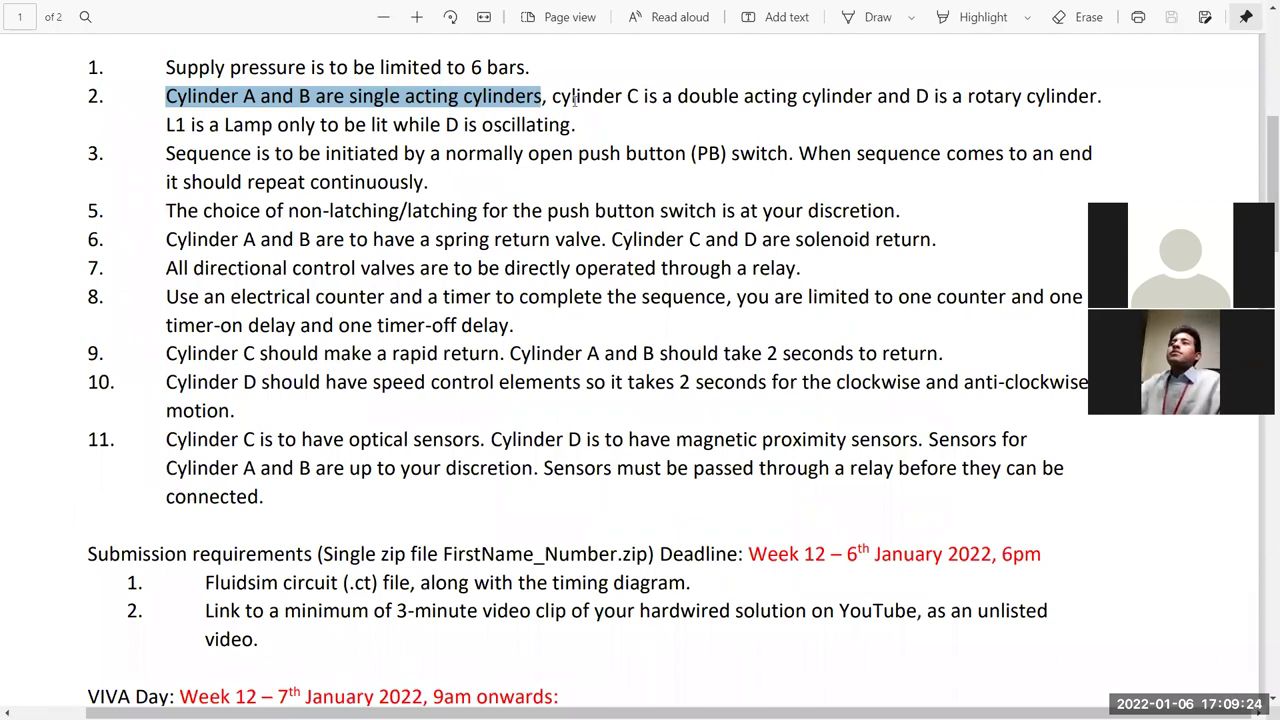
{"action": "left_click_drag", "start_coordinate": [550, 96], "coordinate": [873, 96]}
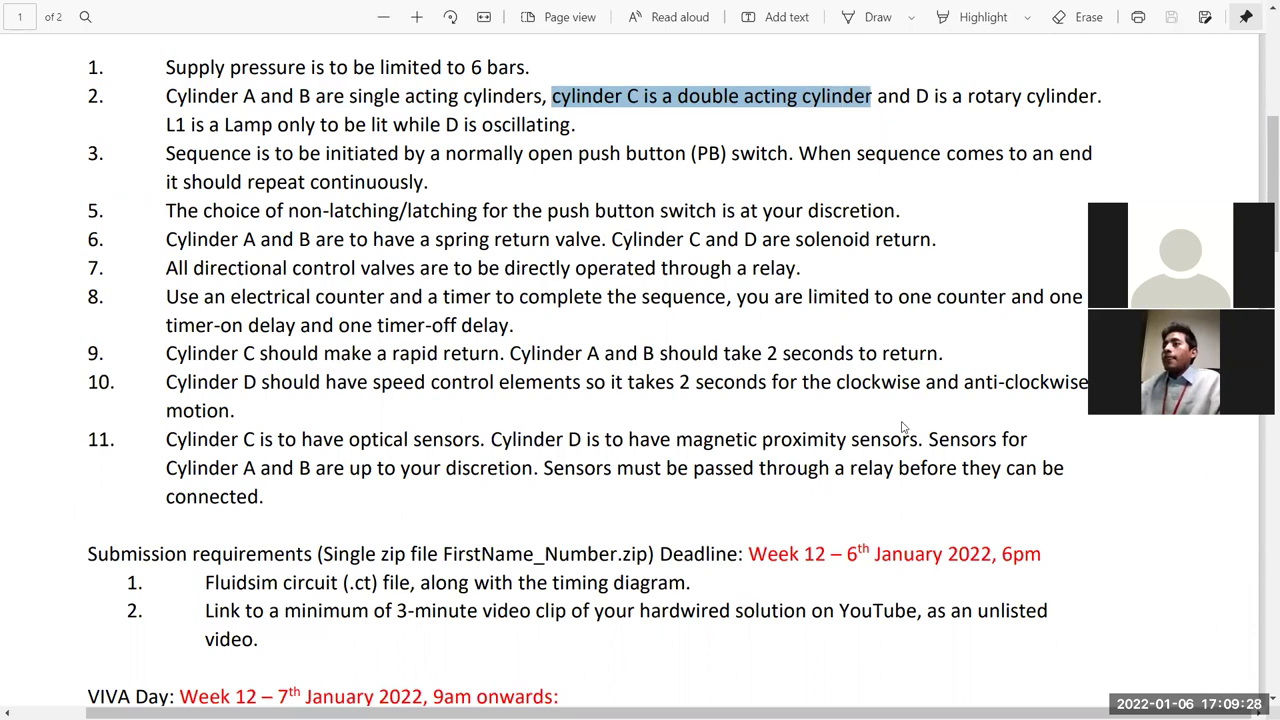
{"action": "key", "text": "alt+Tab"}
{"action": "left_click_drag", "start_coordinate": [674, 241], "coordinate": [459, 124]}
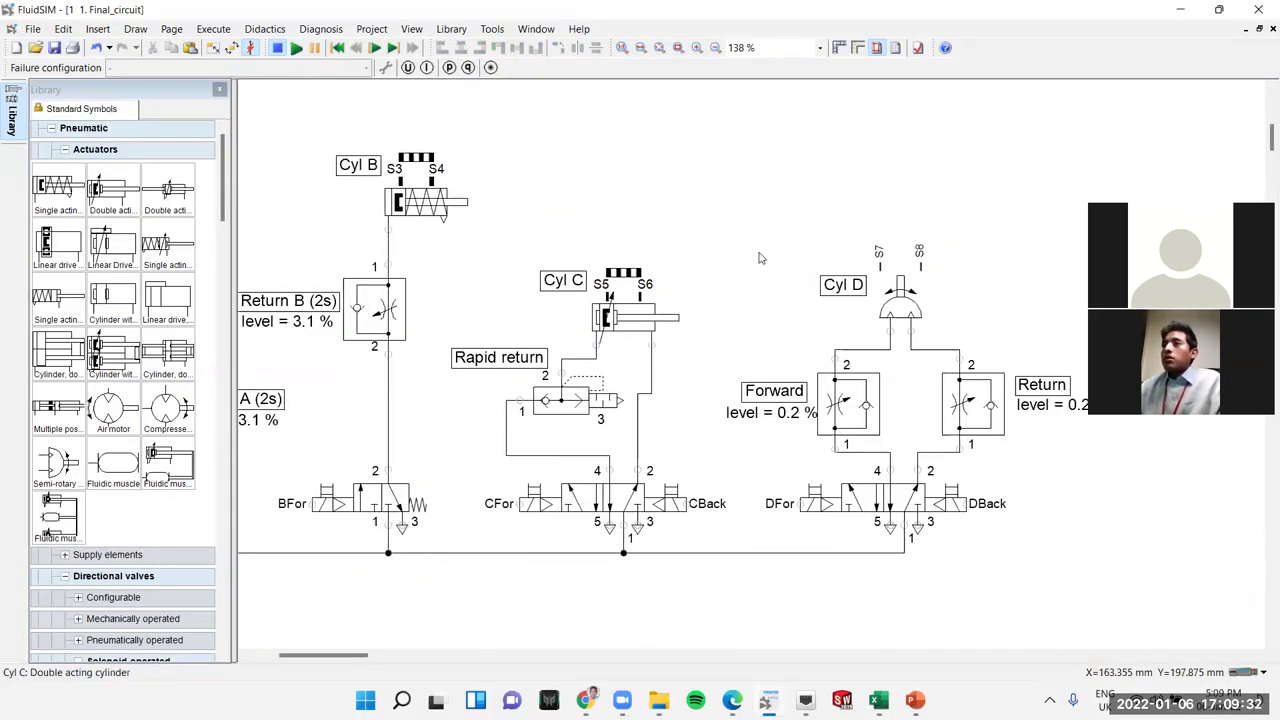
- Mark the brief's rotary cylinder requirement for D and select cylinder D in the FluidSIM circuit
{"action": "key", "text": "alt+Tab"}
{"action": "left_click_drag", "start_coordinate": [910, 96], "coordinate": [1110, 104]}
{"action": "key", "text": "alt+Tab"}
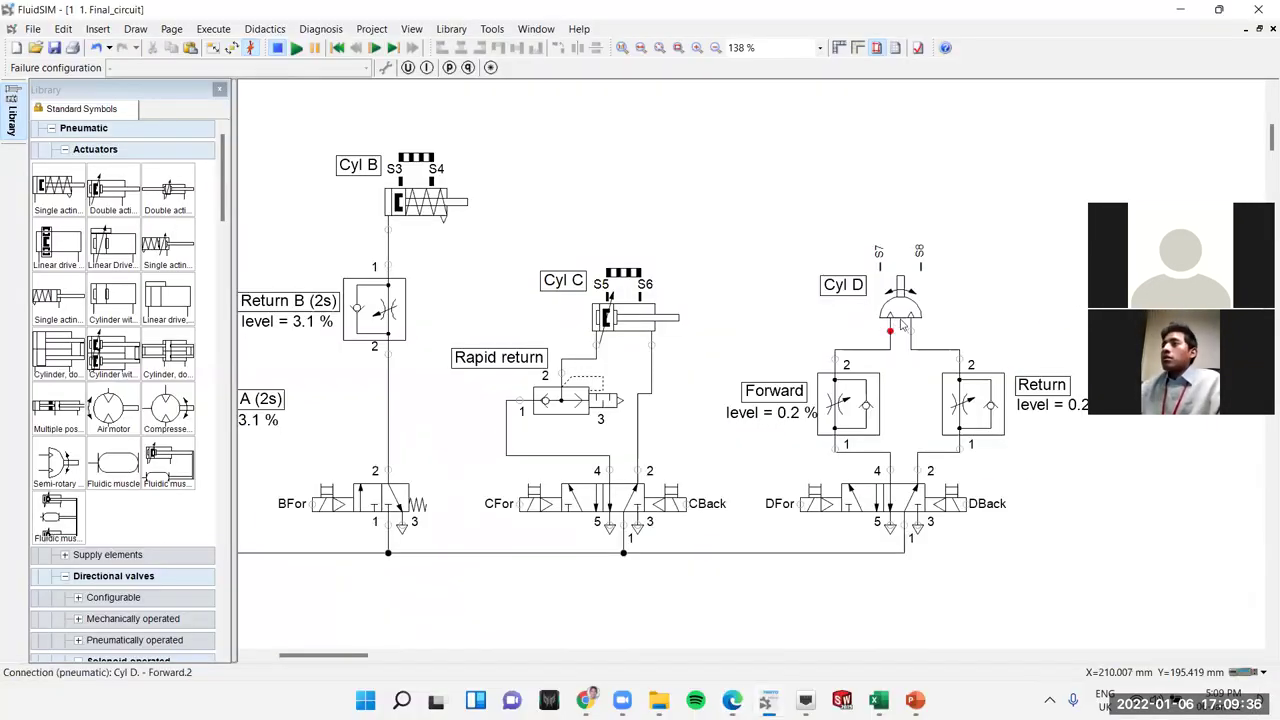
{"action": "left_click", "coordinate": [886, 322]}
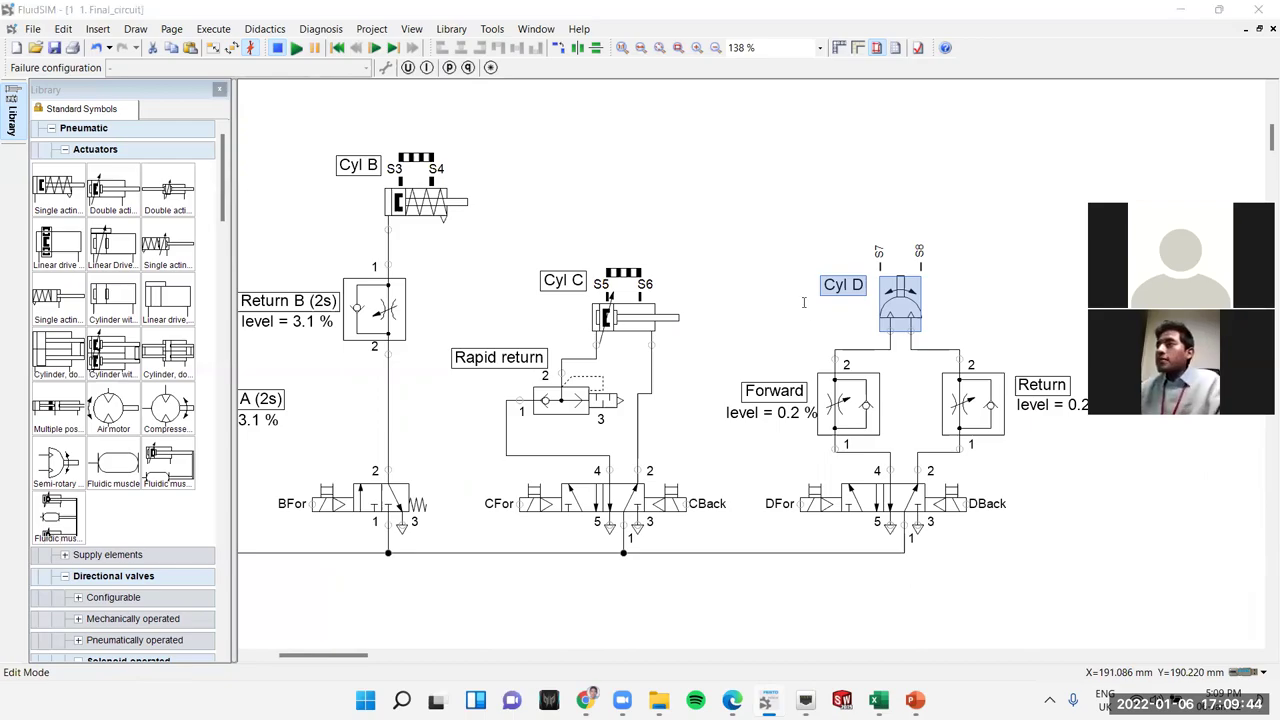
- Return to the PDF brief and mark the requirement text "L1 is a Lamp only to be lit while D is oscillating"
{"action": "key", "text": "alt+Tab"}
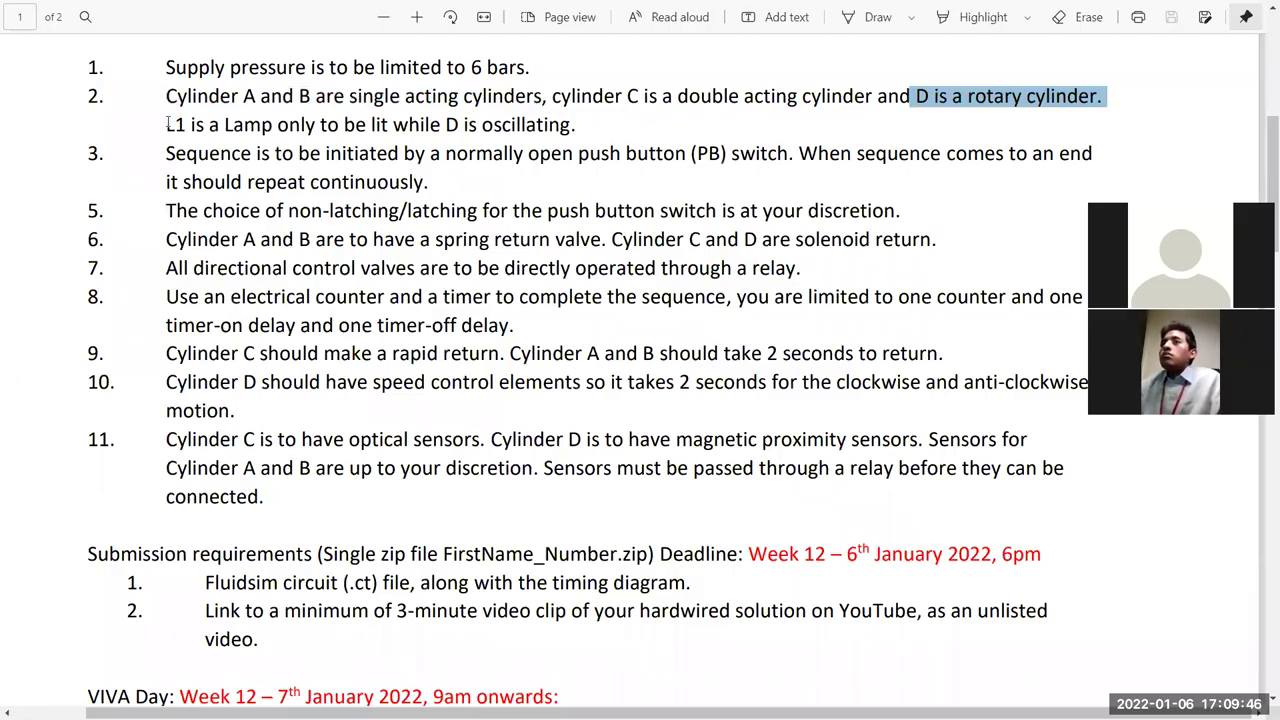
{"action": "left_click_drag", "start_coordinate": [167, 124], "coordinate": [602, 121]}
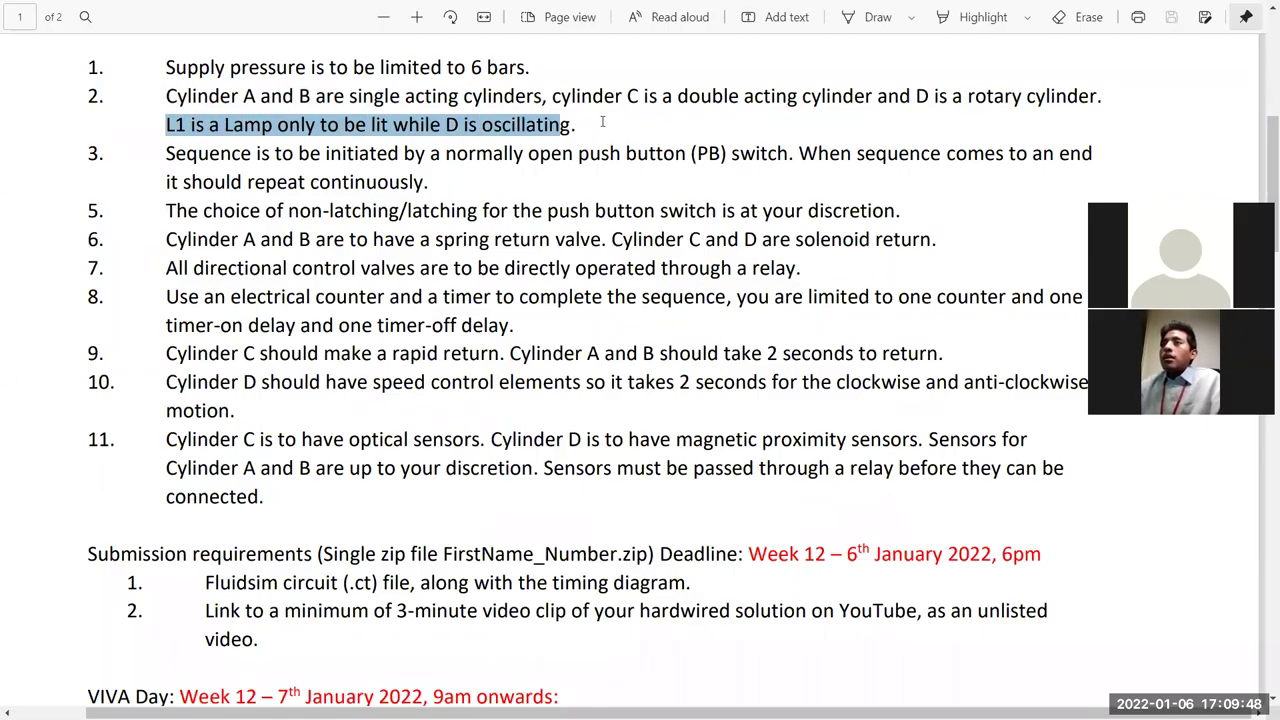
{"action": "right_click", "coordinate": [602, 121]}
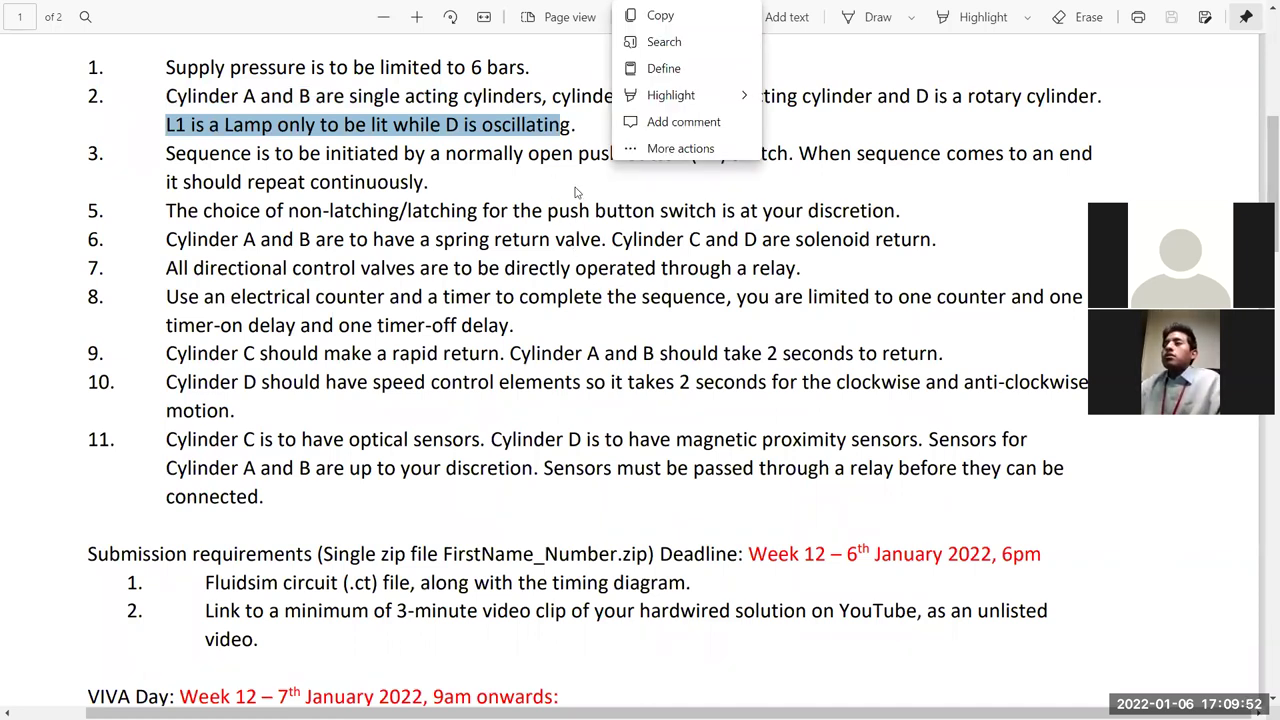
- Switch to FluidSIM and select the lamp L1 branch of Sequence D in the electric circuit, comparing it with cylinder D and the brief
{"action": "key", "text": "alt+Tab"}
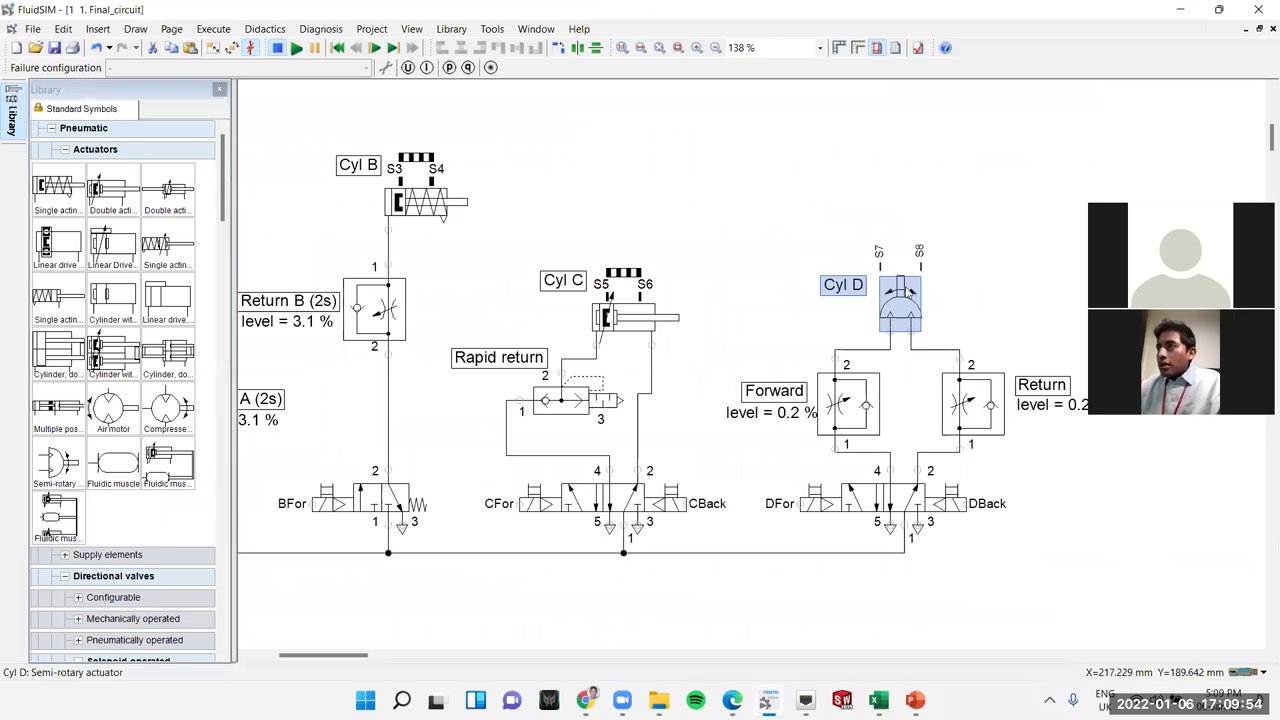
{"action": "mouse_move", "coordinate": [878, 325]}
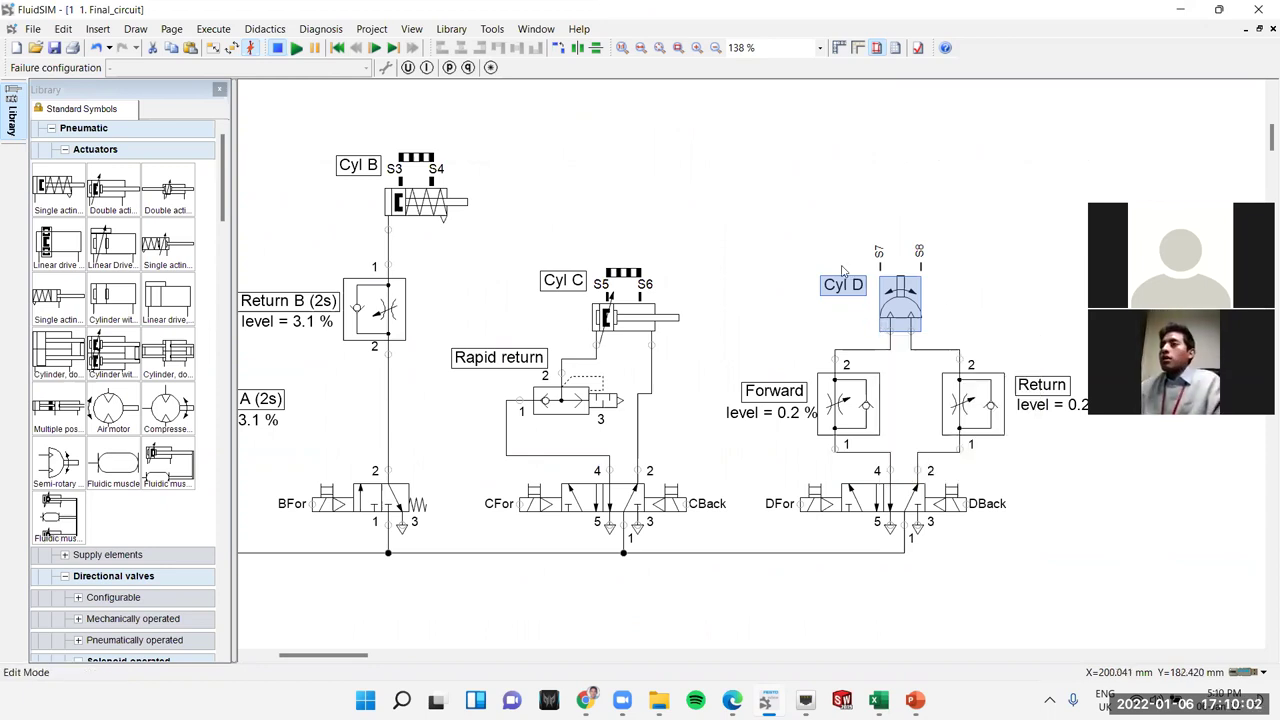
{"action": "key", "text": "alt+Tab"}
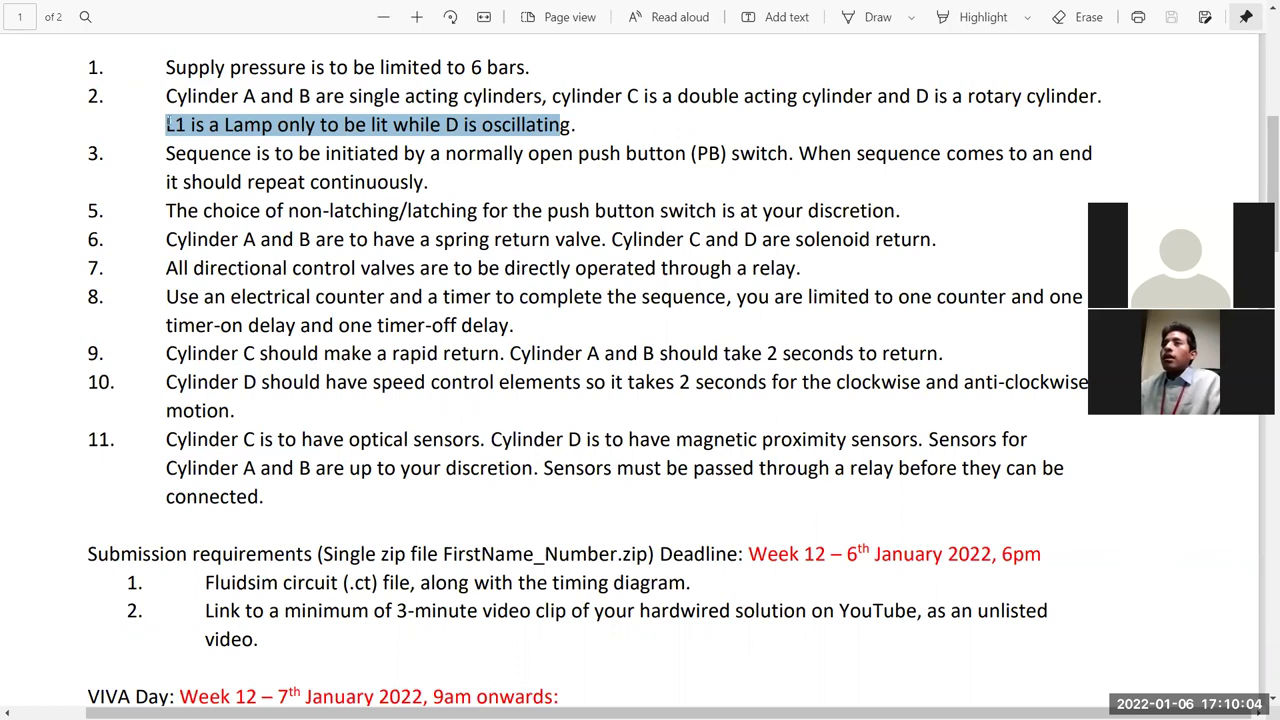
{"action": "key", "text": "alt+Tab"}
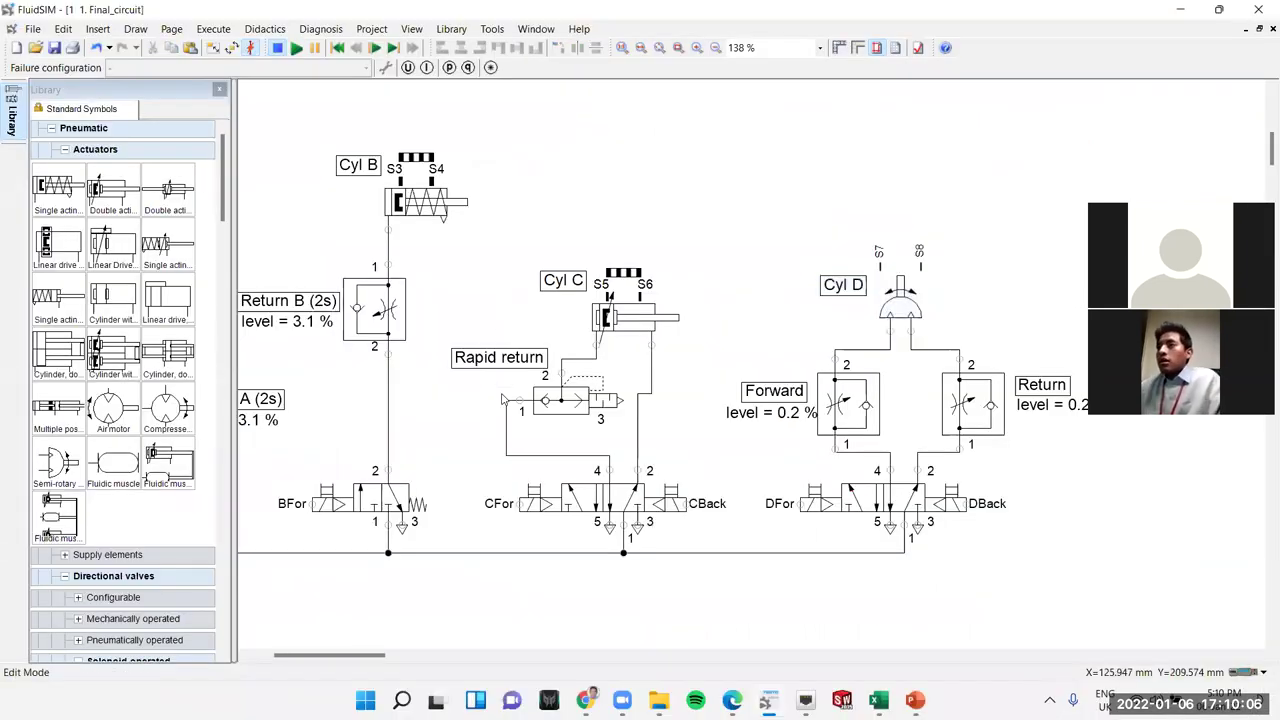
{"action": "scroll", "coordinate": [503, 396], "scroll_direction": "down", "scroll_amount": 3}
{"action": "scroll", "coordinate": [506, 320], "scroll_direction": "down", "scroll_amount": 5}
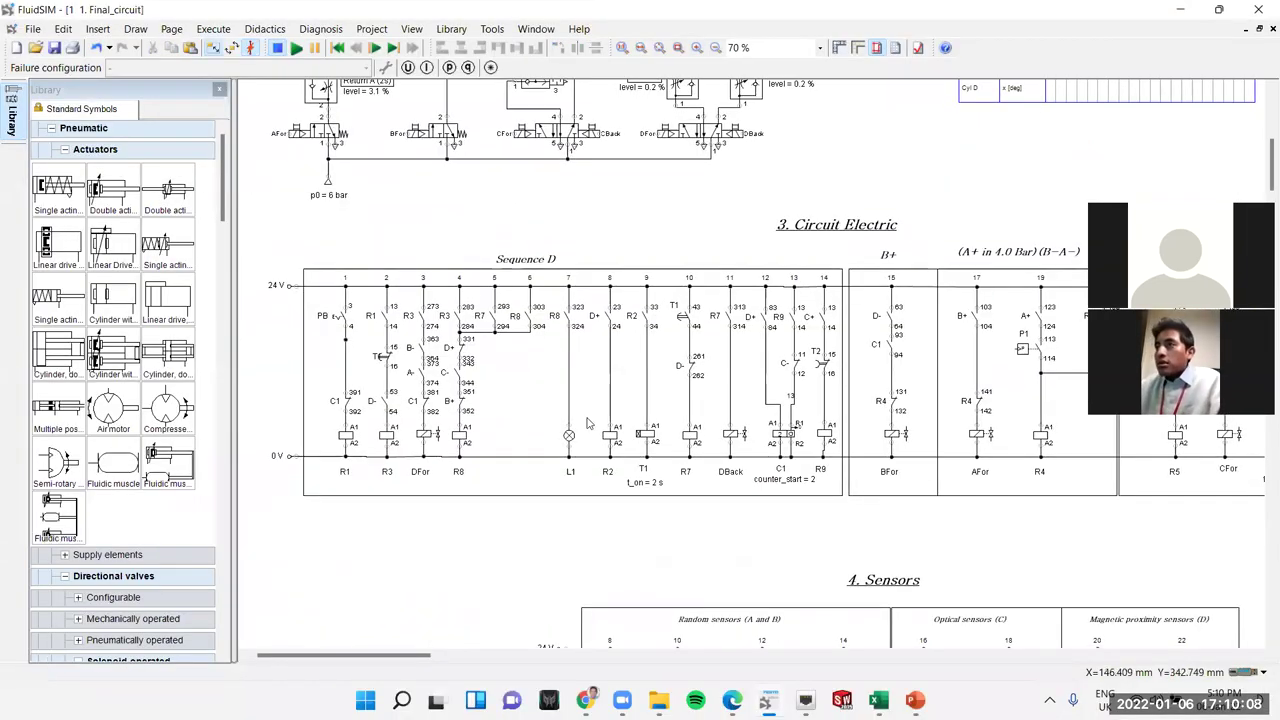
{"action": "left_click_drag", "start_coordinate": [549, 214], "coordinate": [594, 568]}
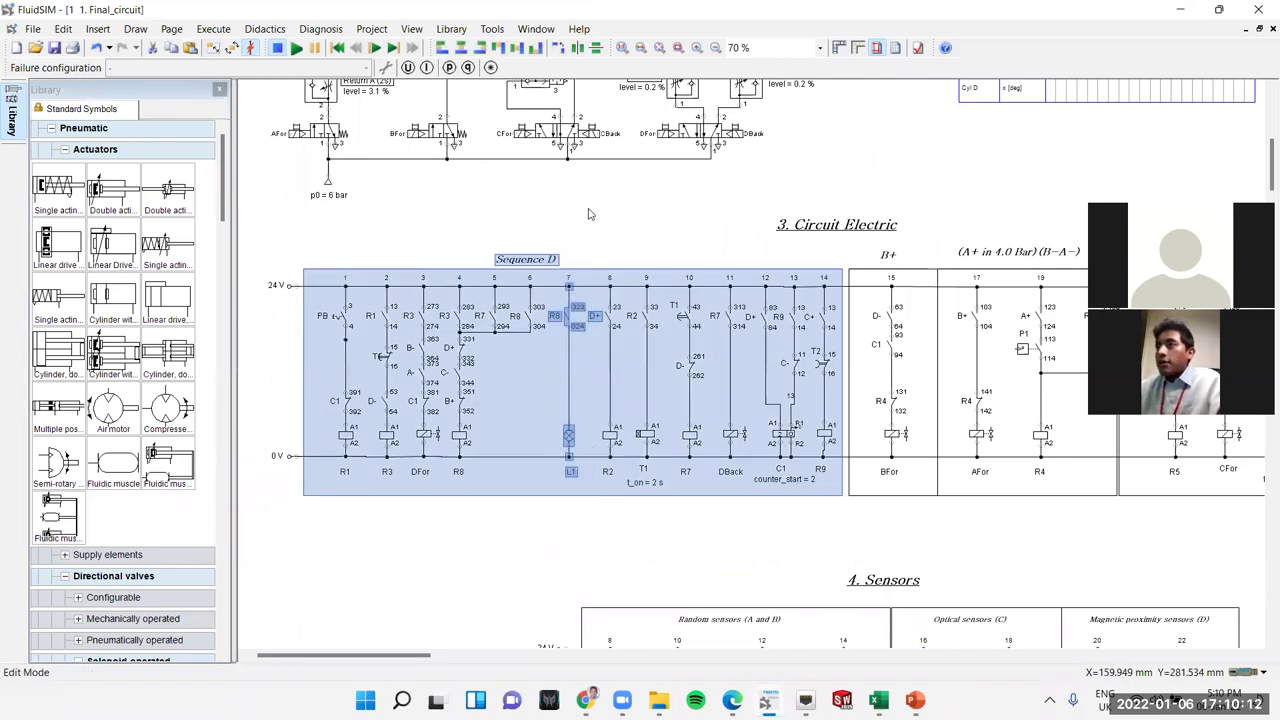
{"action": "left_click", "coordinate": [576, 352]}
- Start the simulation and actuate the PB switch to run the cylinder sequence, keeping lamp L1 and the state diagram in view
{"action": "scroll", "coordinate": [671, 240], "scroll_direction": "up", "scroll_amount": 2}
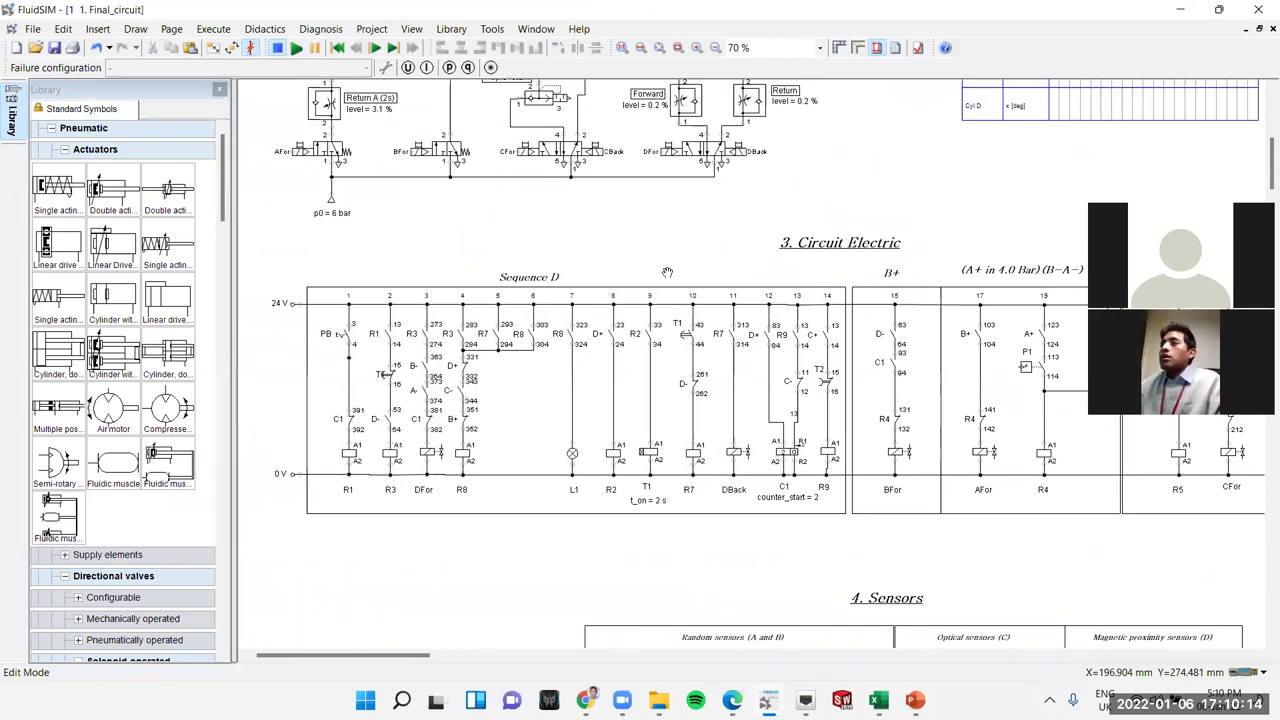
{"action": "scroll", "coordinate": [578, 385], "scroll_direction": "up", "scroll_amount": 3}
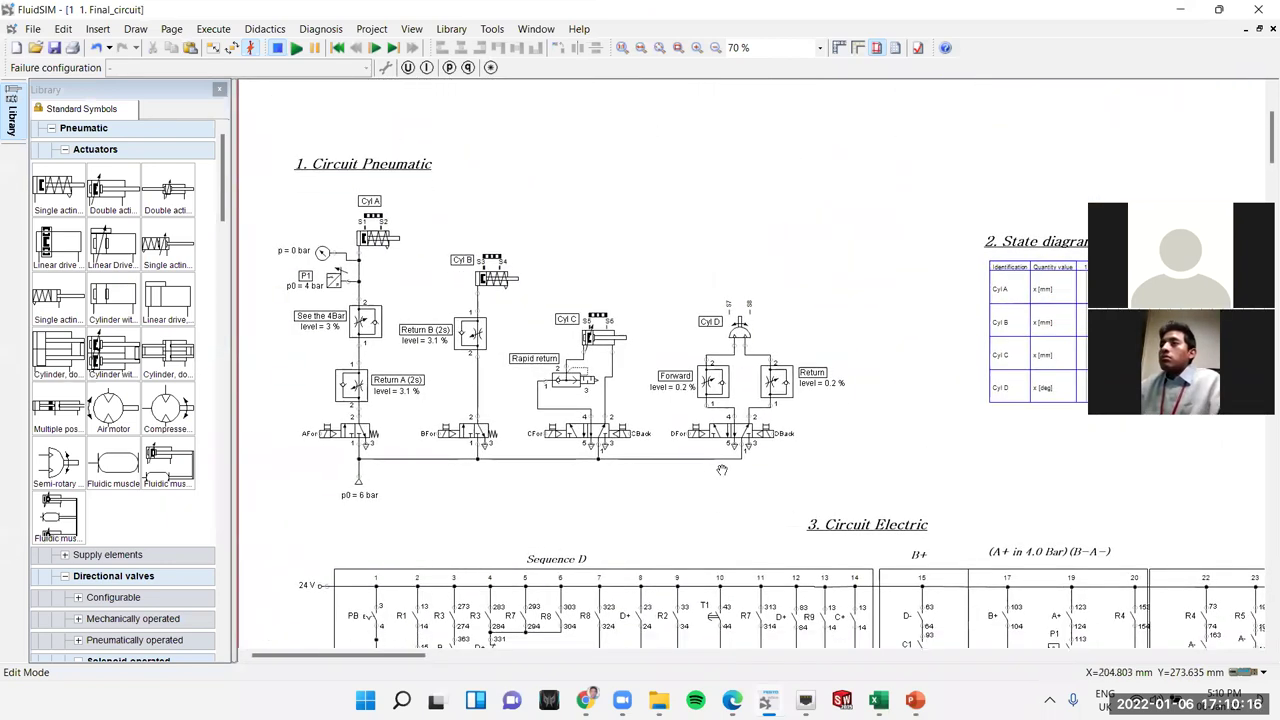
{"action": "scroll", "coordinate": [724, 368], "scroll_direction": "down", "scroll_amount": 1}
{"action": "scroll", "coordinate": [724, 368], "scroll_direction": "down", "scroll_amount": 1}
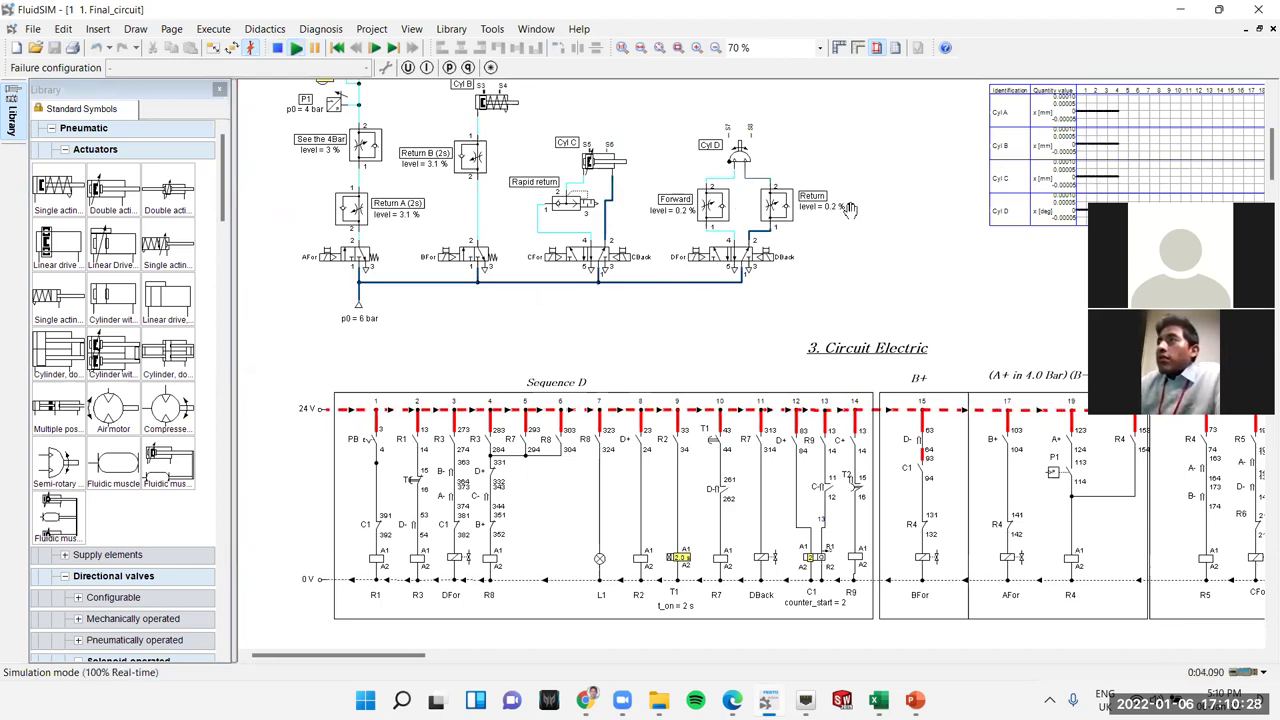
{"action": "scroll", "coordinate": [860, 212], "scroll_direction": "up", "scroll_amount": 5}
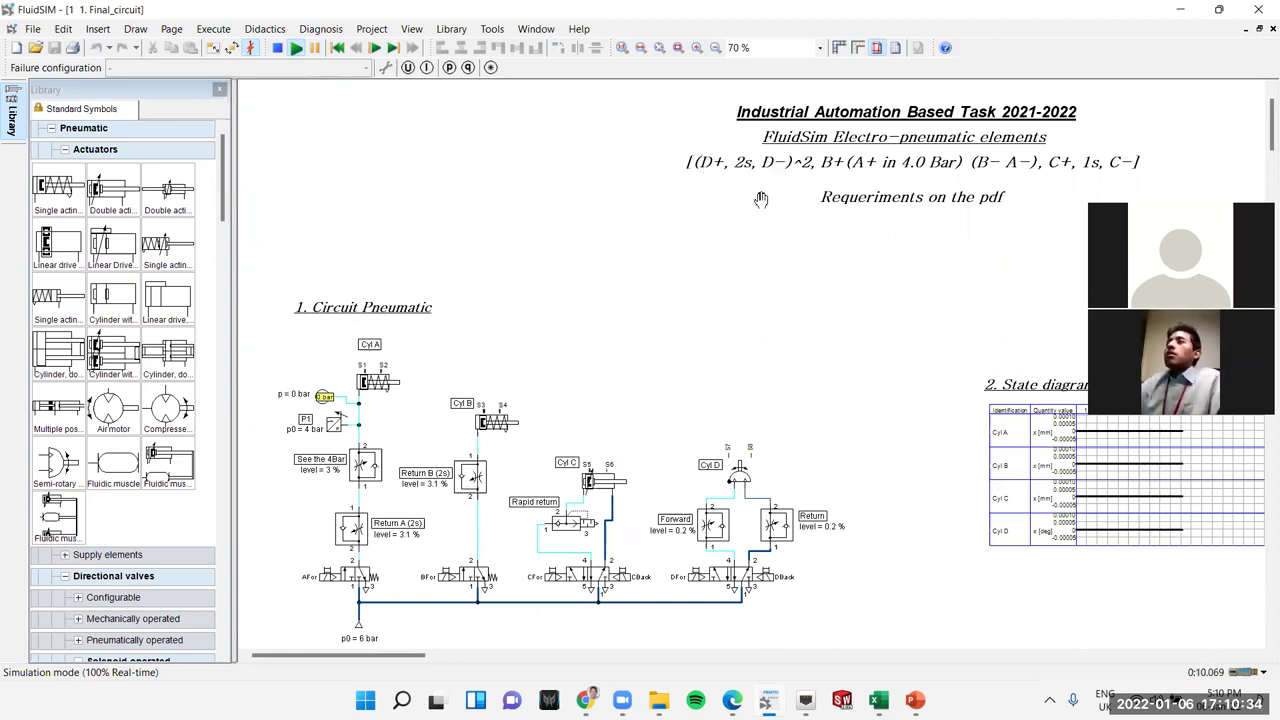
{"action": "scroll", "coordinate": [690, 343], "scroll_direction": "down", "scroll_amount": 3}
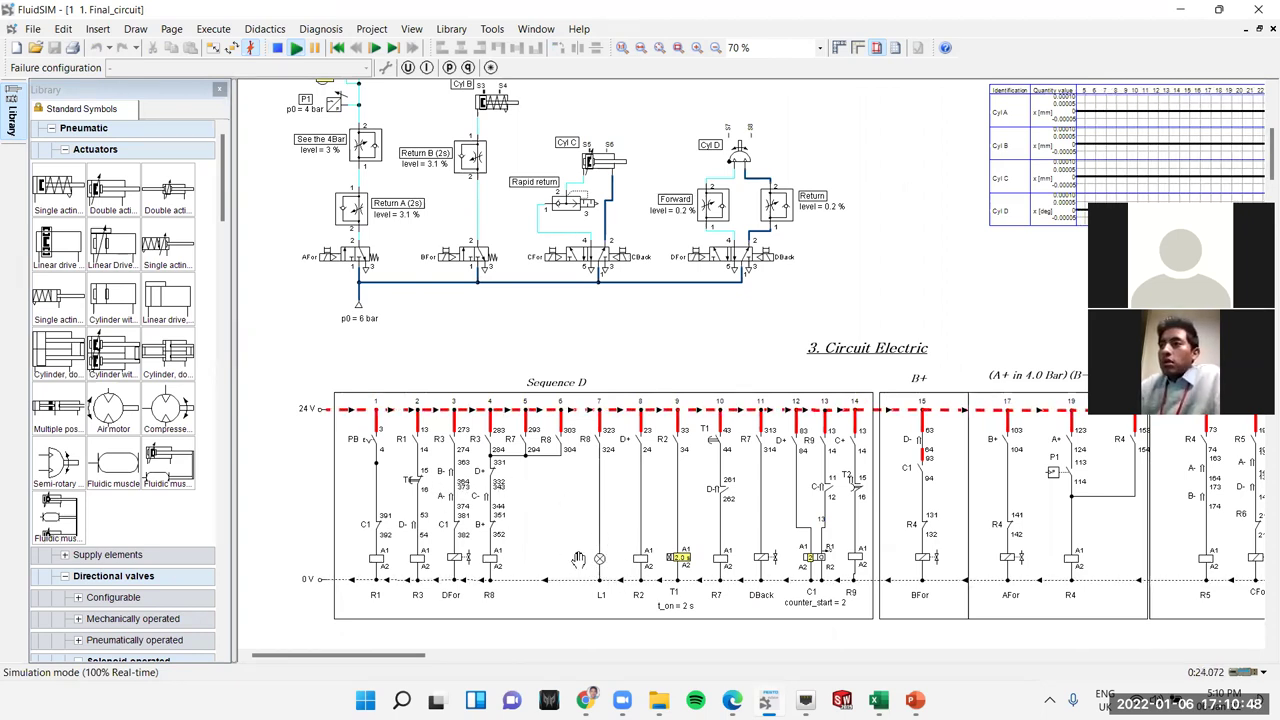
{"action": "left_click", "coordinate": [347, 447]}
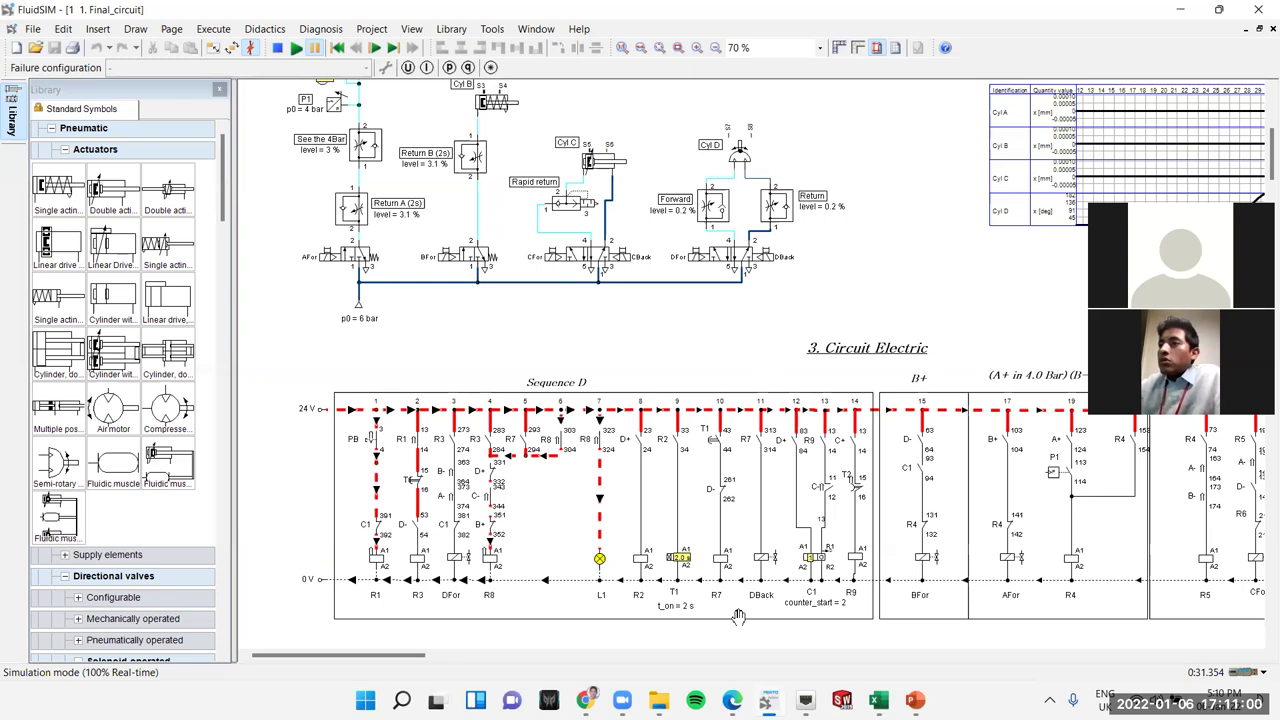
{"action": "scroll", "coordinate": [738, 615], "scroll_direction": "right", "scroll_amount": 5}
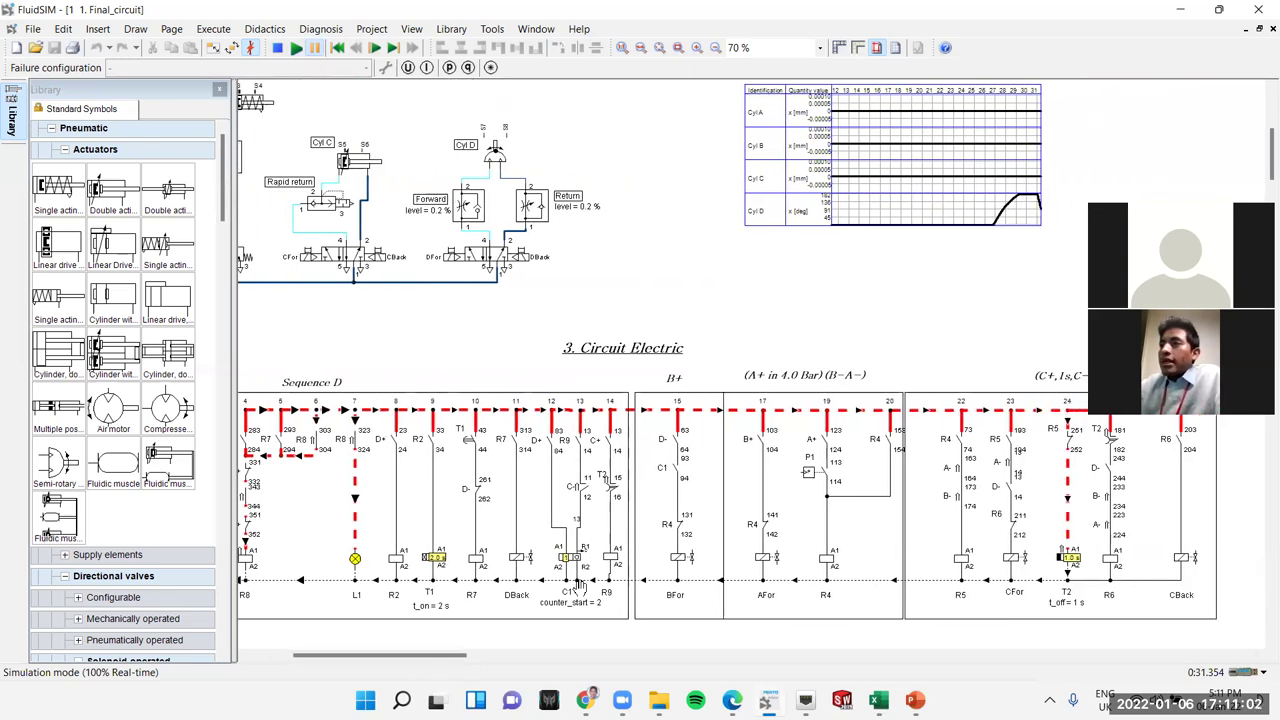
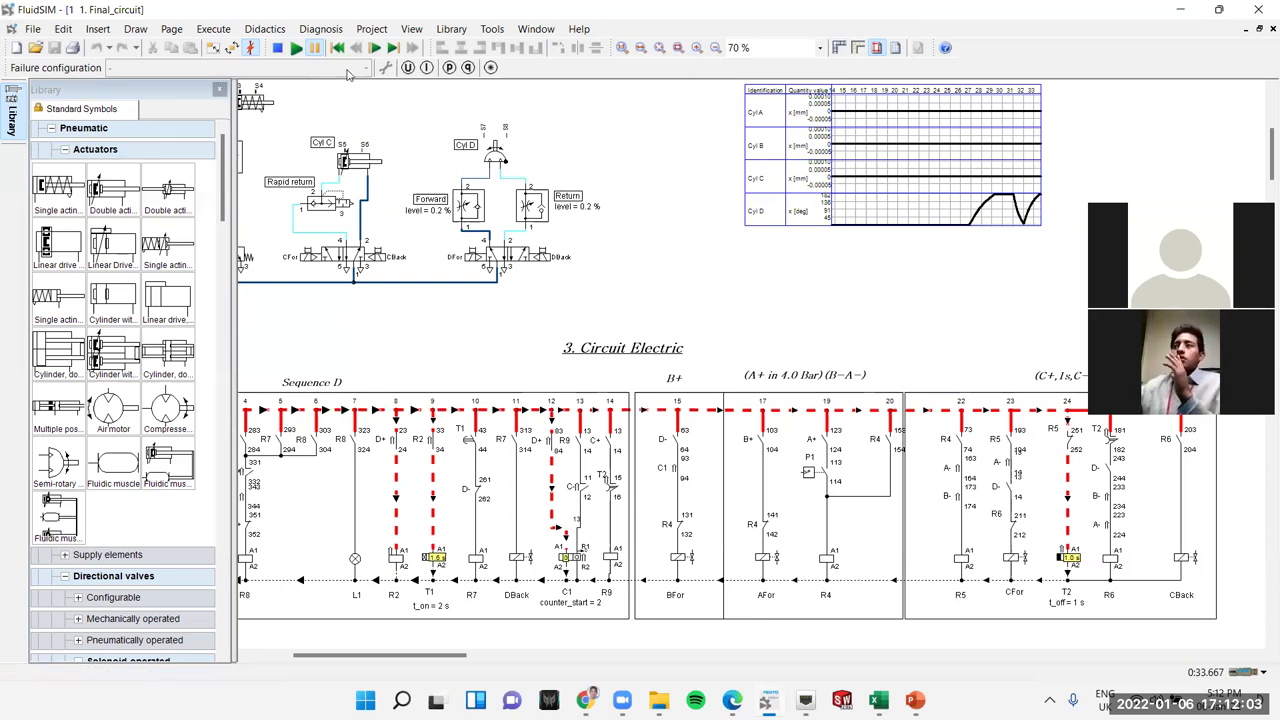
- Advance the simulation in single steps through the second cylinder D oscillation into B+, checking lamp L1 against the state diagram
{"action": "left_click", "coordinate": [376, 48]}
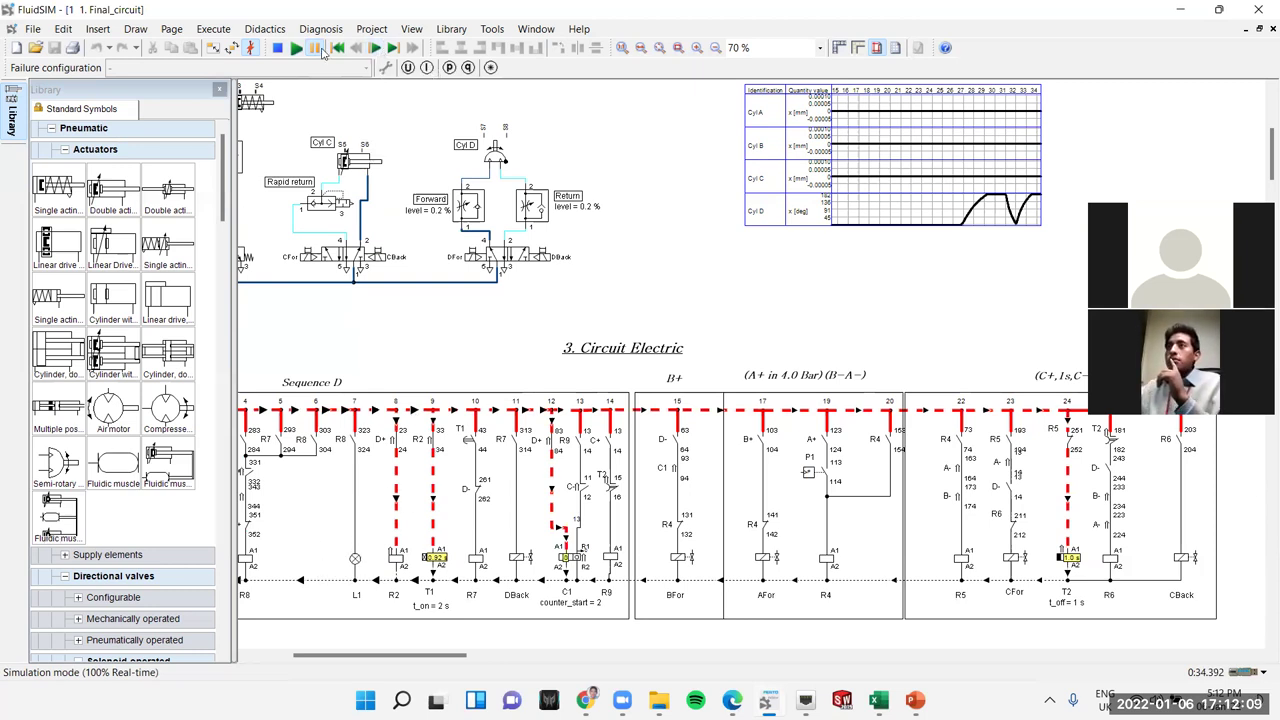
{"action": "left_click", "coordinate": [378, 49]}
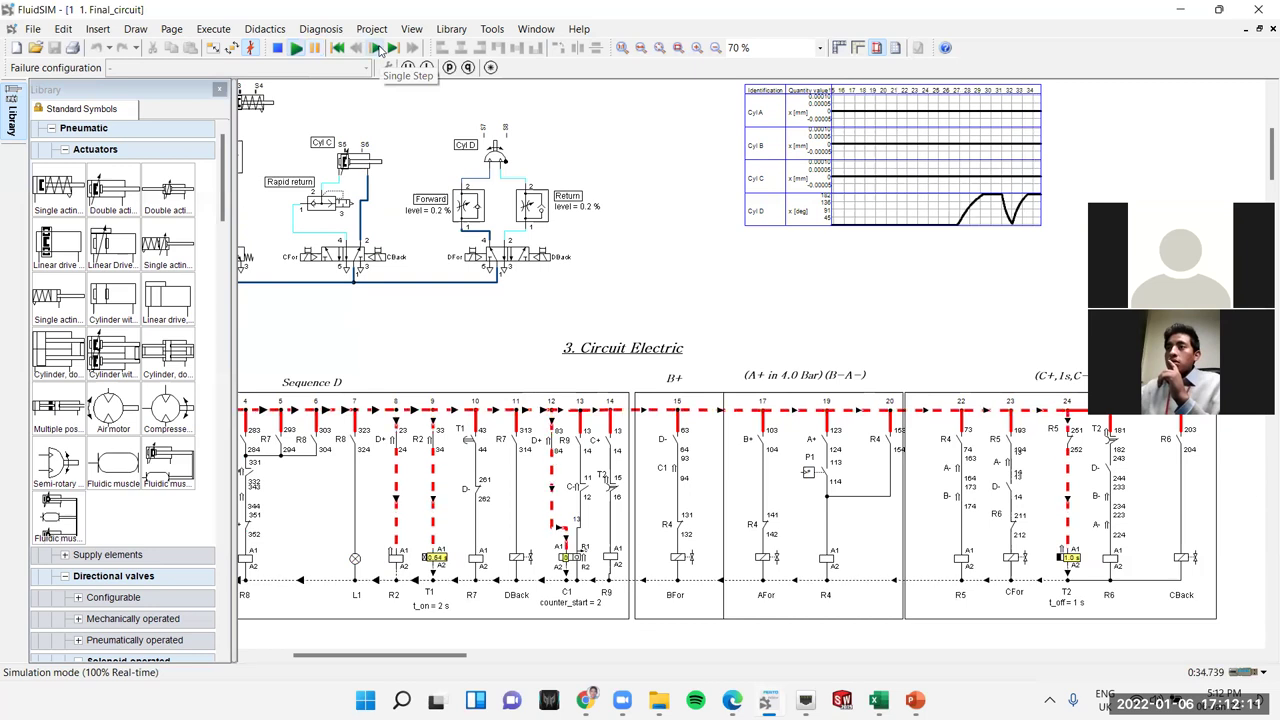
{"action": "left_click", "coordinate": [378, 49]}
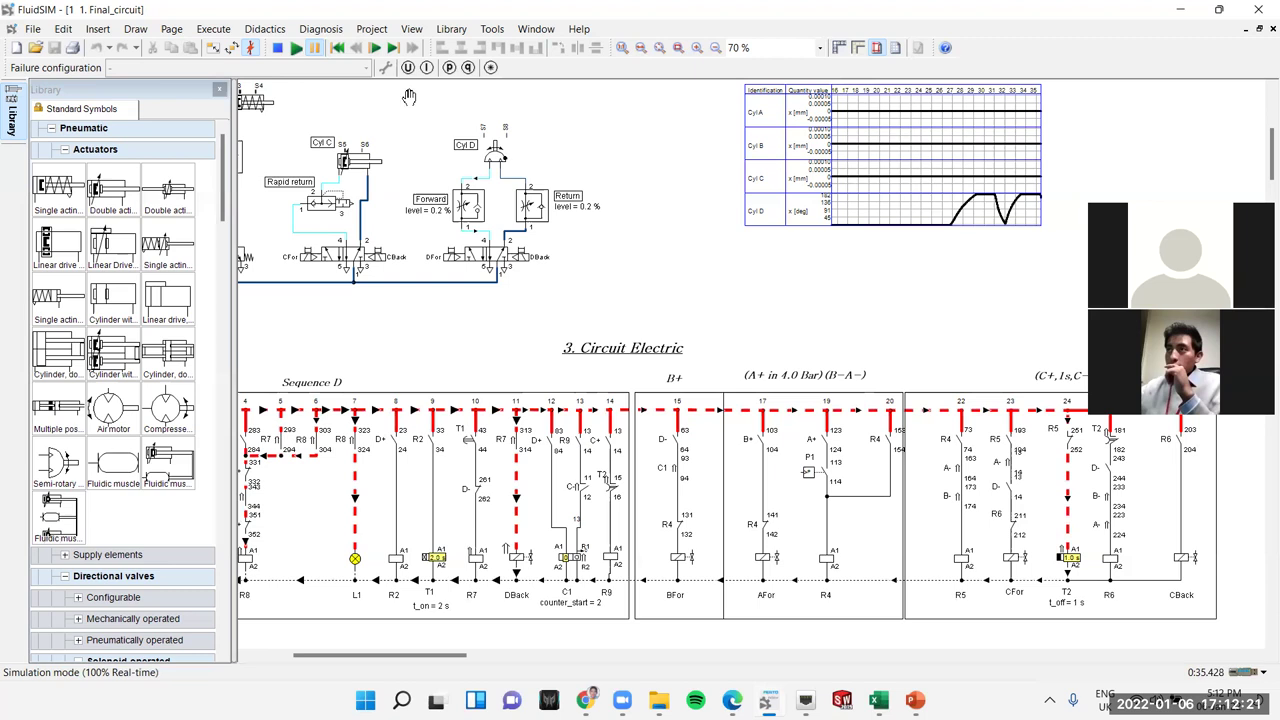
{"action": "left_click", "coordinate": [376, 48]}
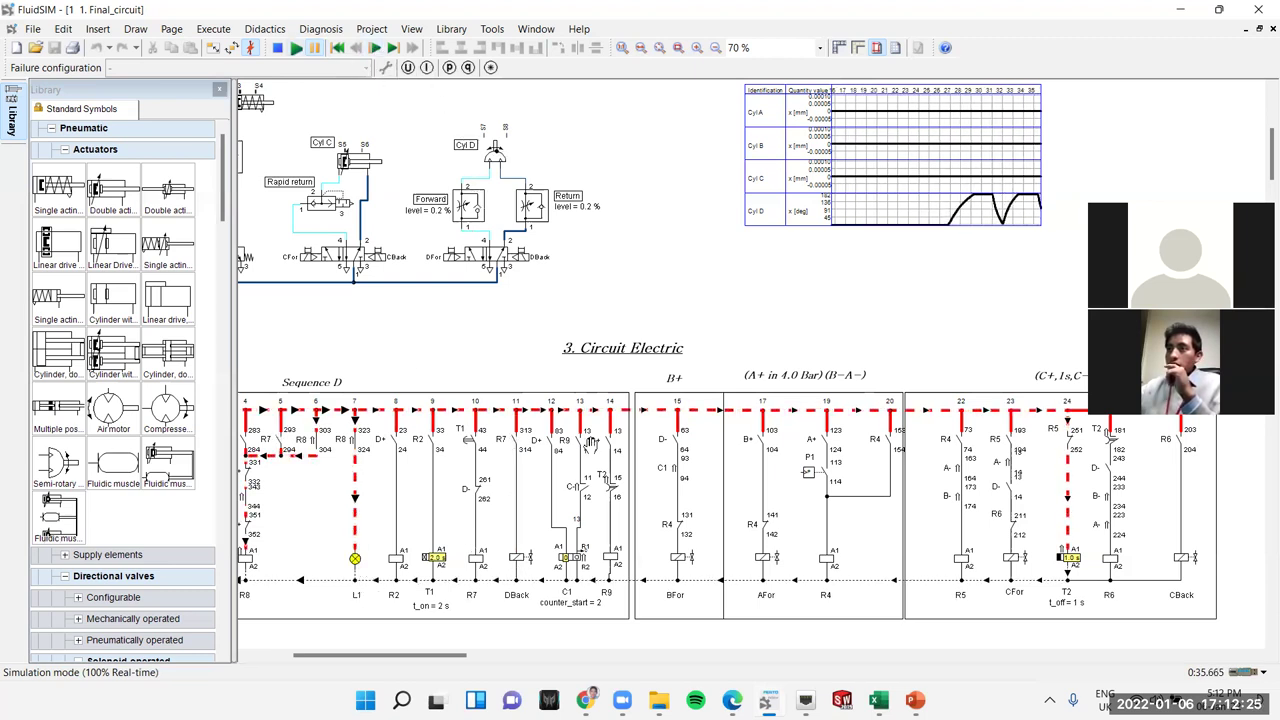
{"action": "left_click", "coordinate": [375, 48]}
{"action": "left_click", "coordinate": [375, 48]}
{"action": "left_click", "coordinate": [375, 48]}
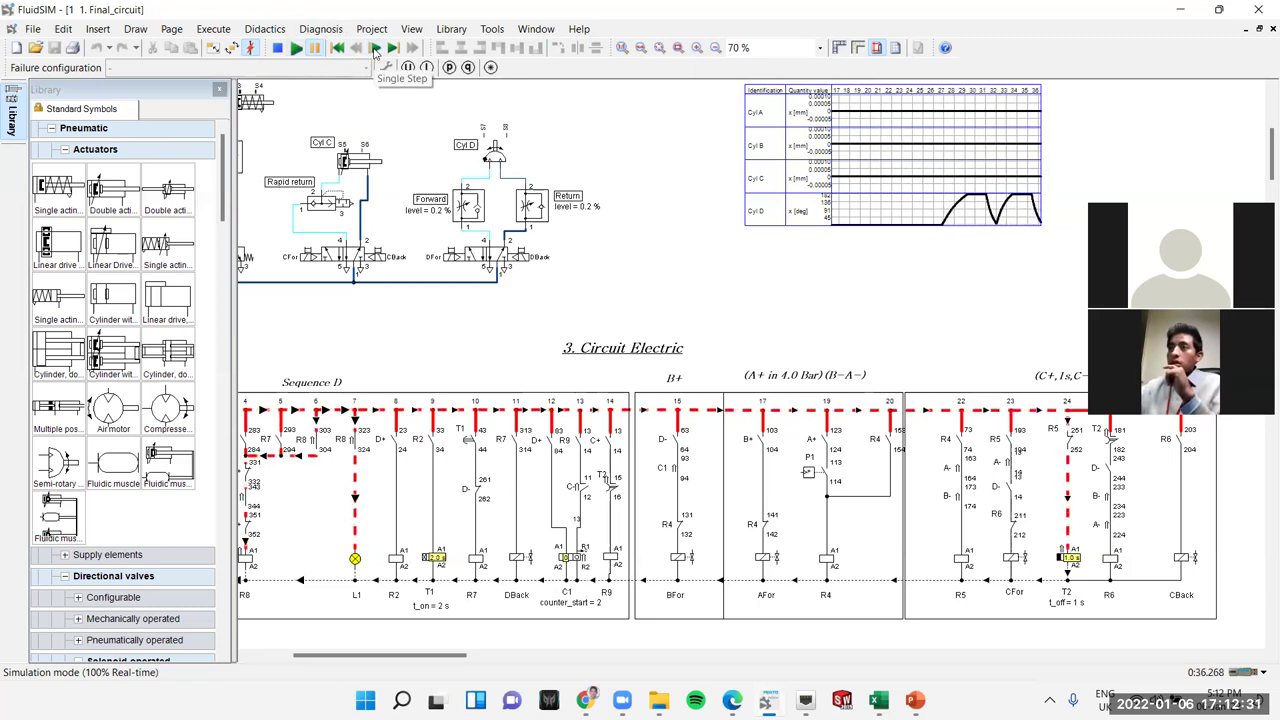
{"action": "left_click", "coordinate": [375, 48]}
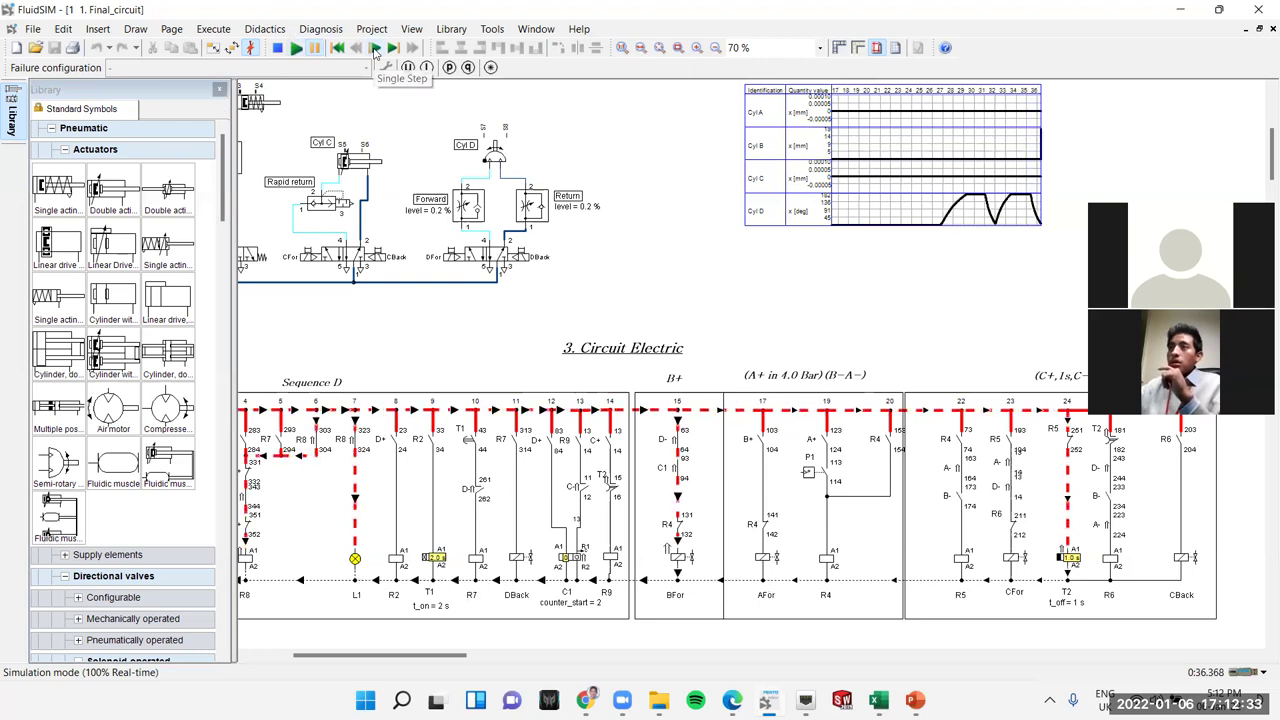
{"action": "left_click", "coordinate": [375, 48]}
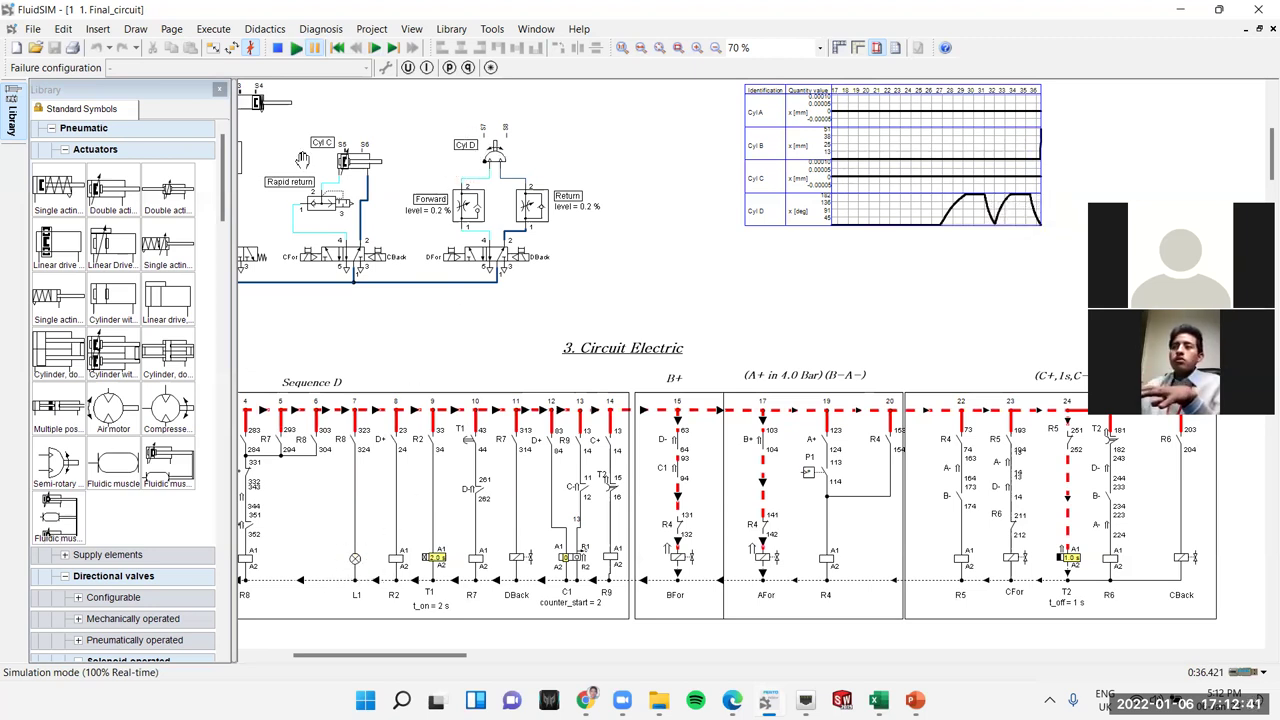
- Resume the simulation until the sequence repeats with cylinder D, pause it to check lamp L1, and return to edit mode
{"action": "left_click", "coordinate": [297, 50]}
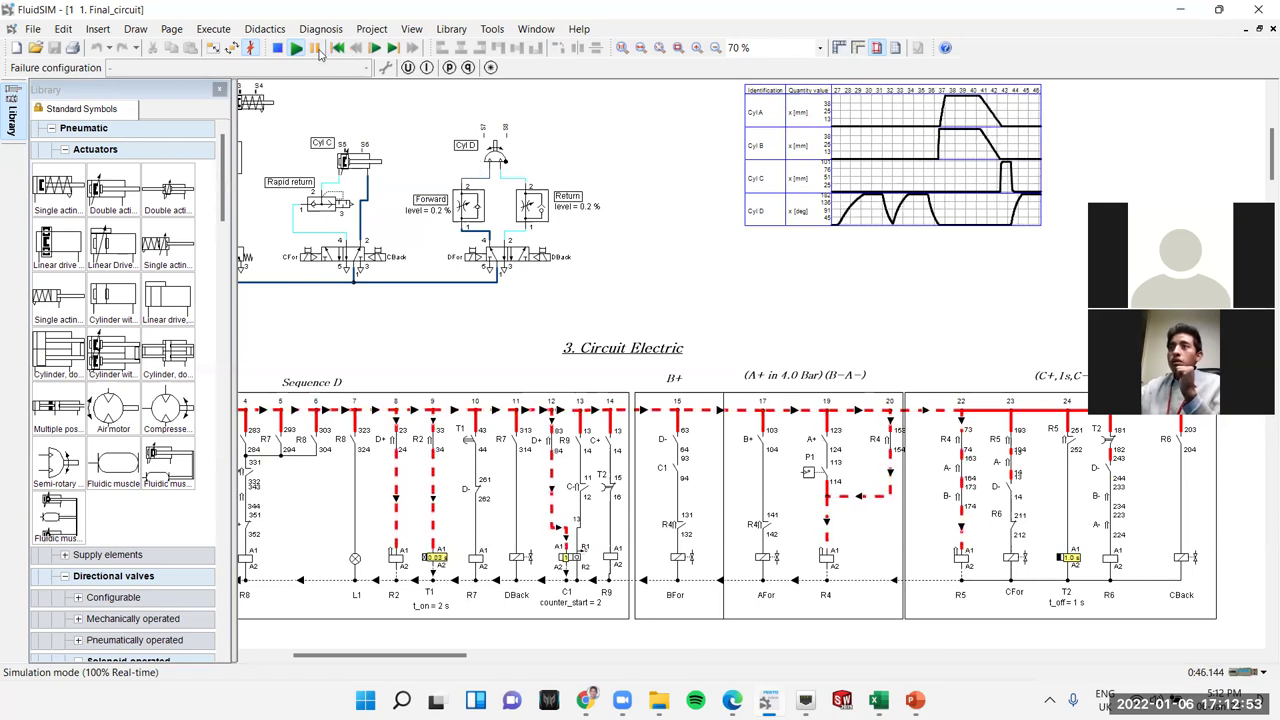
{"action": "left_click", "coordinate": [315, 48]}
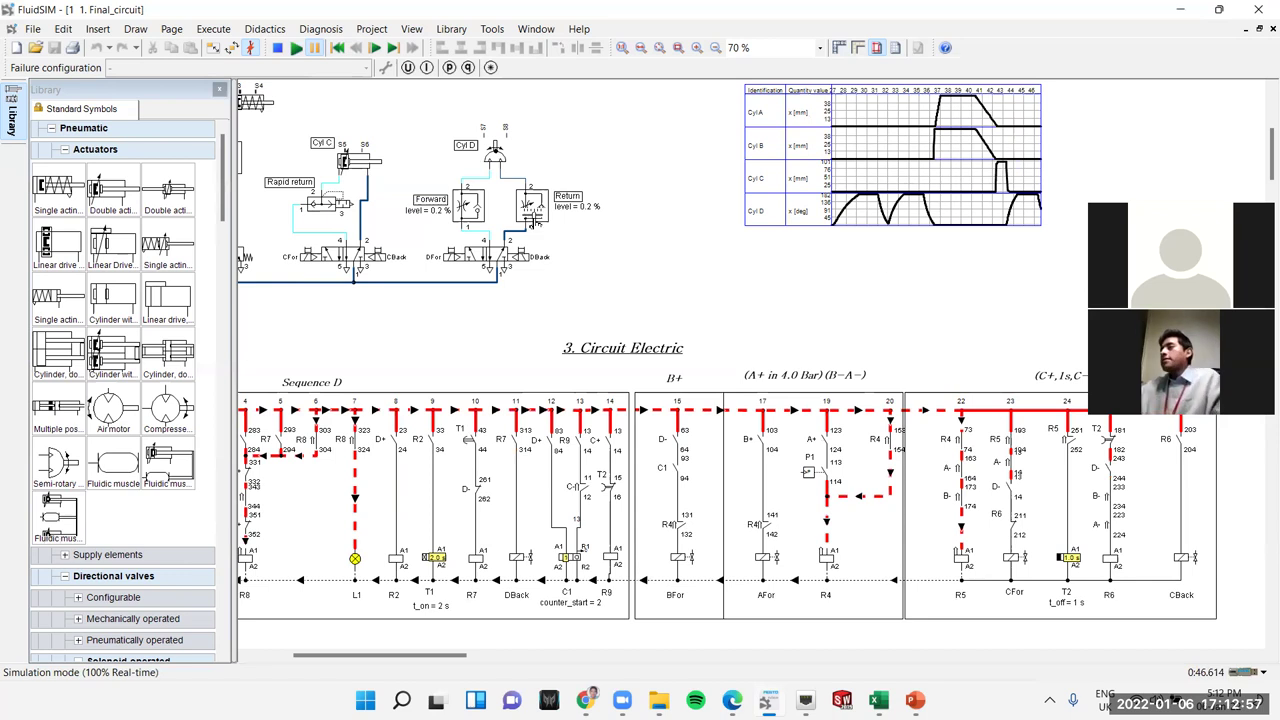
{"action": "left_click", "coordinate": [279, 50]}
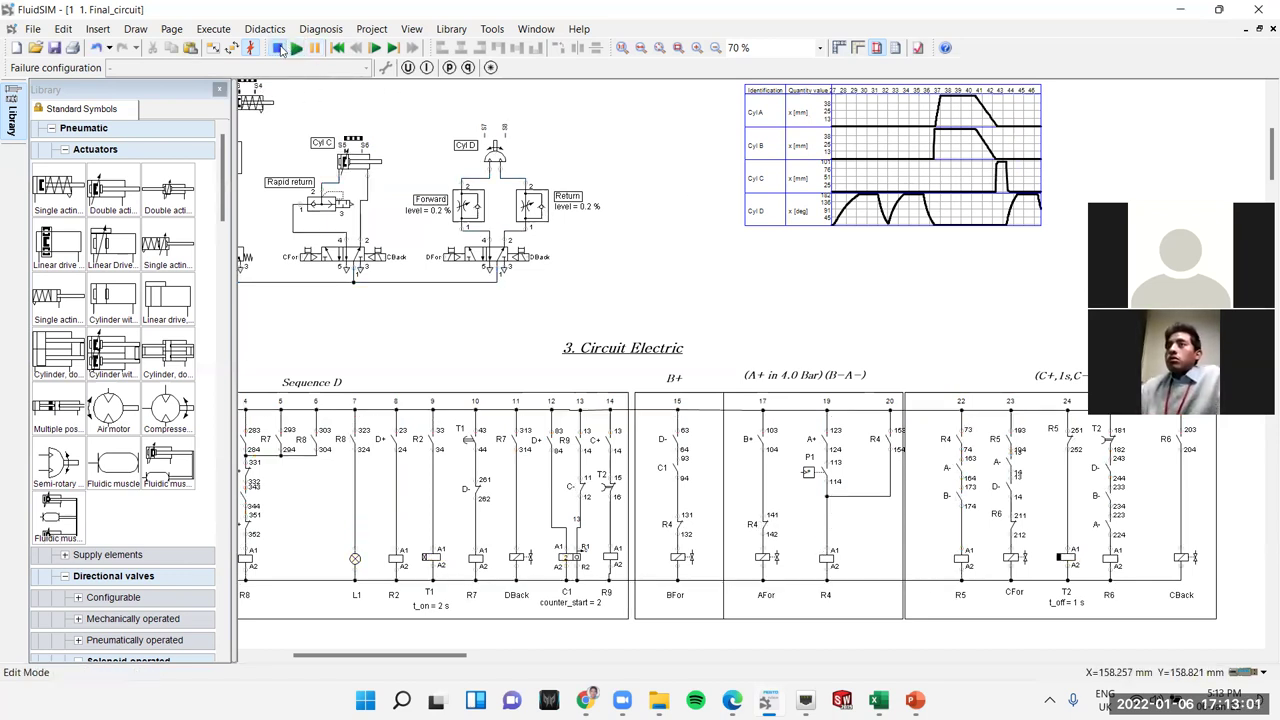
{"action": "key", "text": "F9"}
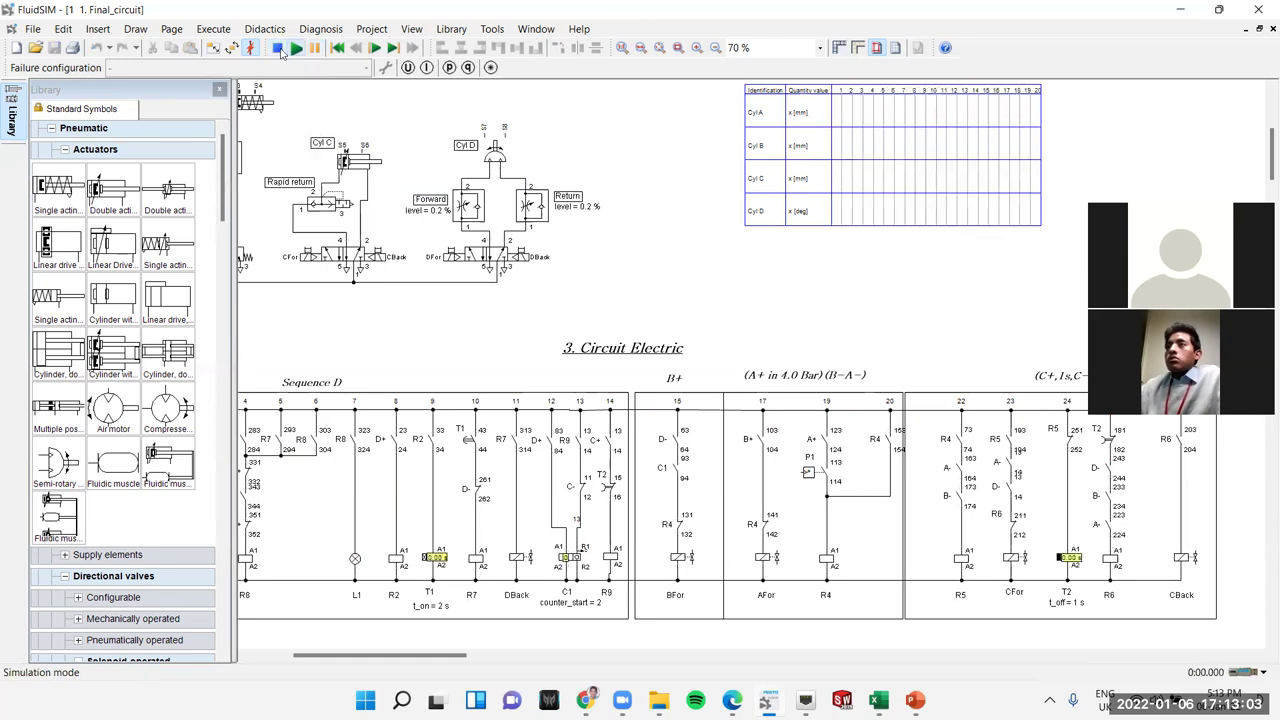
{"action": "left_click", "coordinate": [279, 50]}
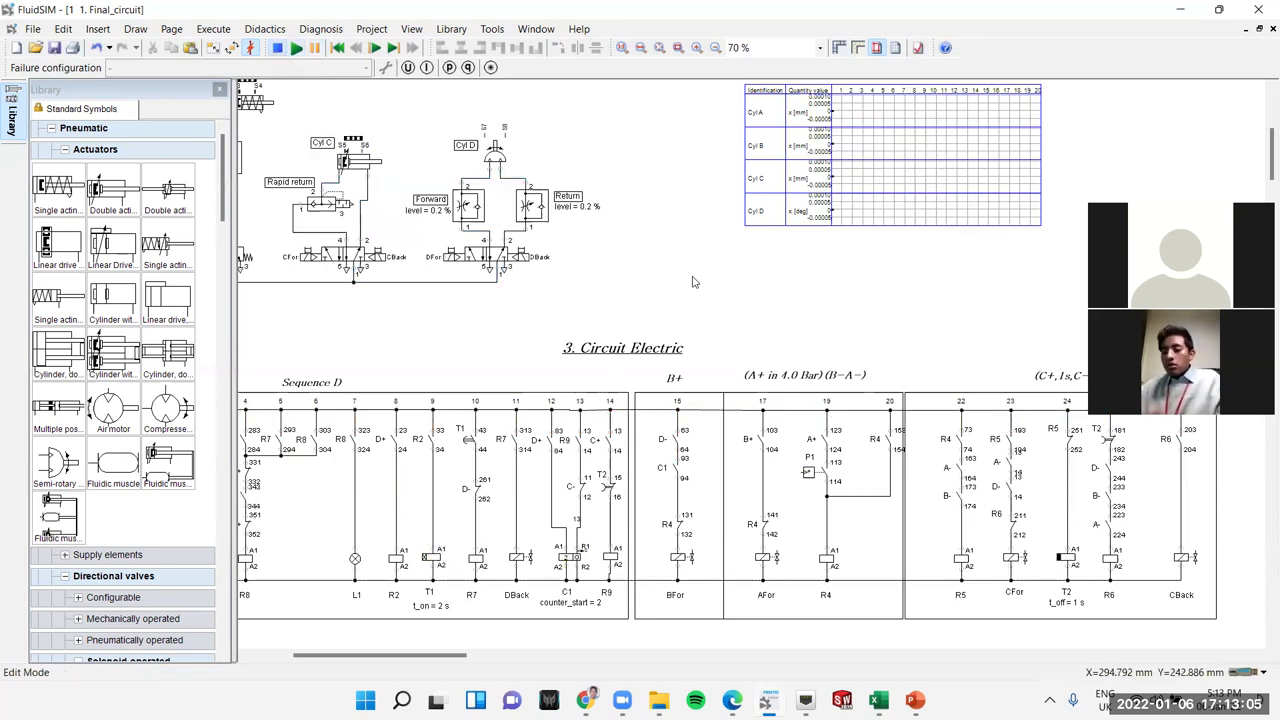
- Switch to the PDF brief and go over requirement 3 about the normally open push button start and continuous repetition
{"action": "left_click", "coordinate": [732, 700]}
{"action": "left_click", "coordinate": [81, 158]}
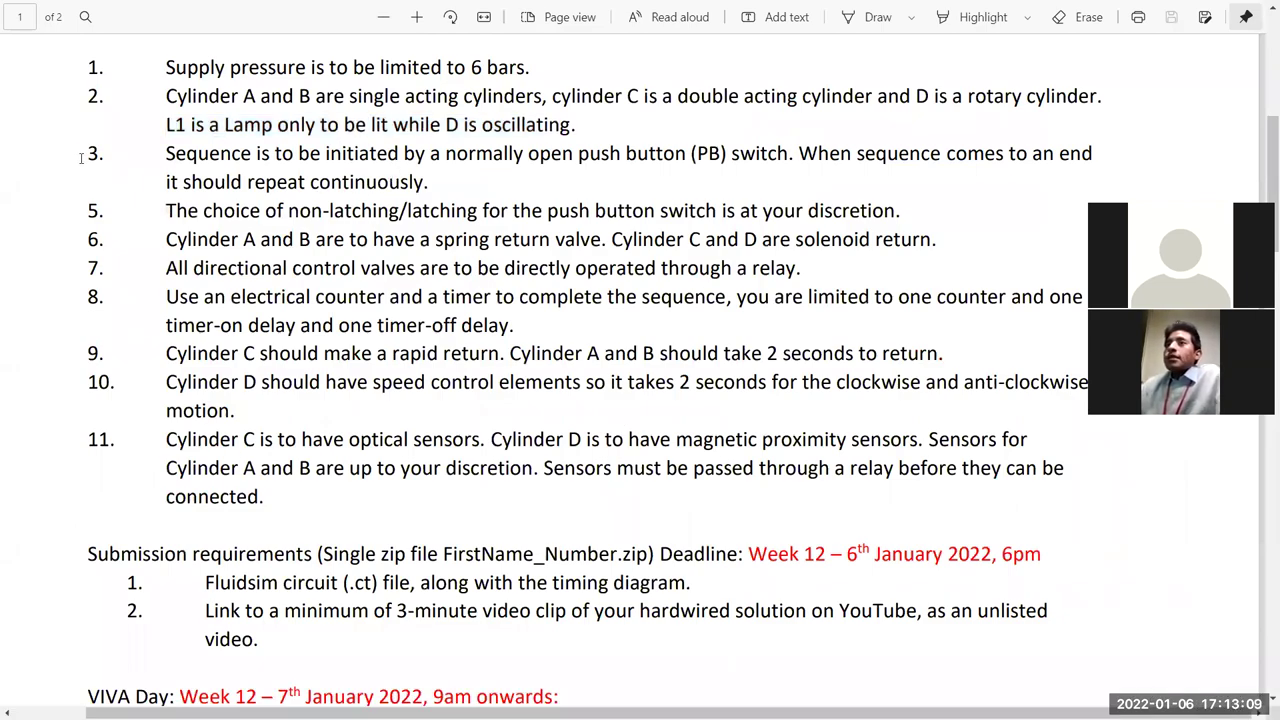
{"action": "left_click_drag", "start_coordinate": [169, 158], "coordinate": [430, 181]}
{"action": "left_click", "coordinate": [332, 183]}
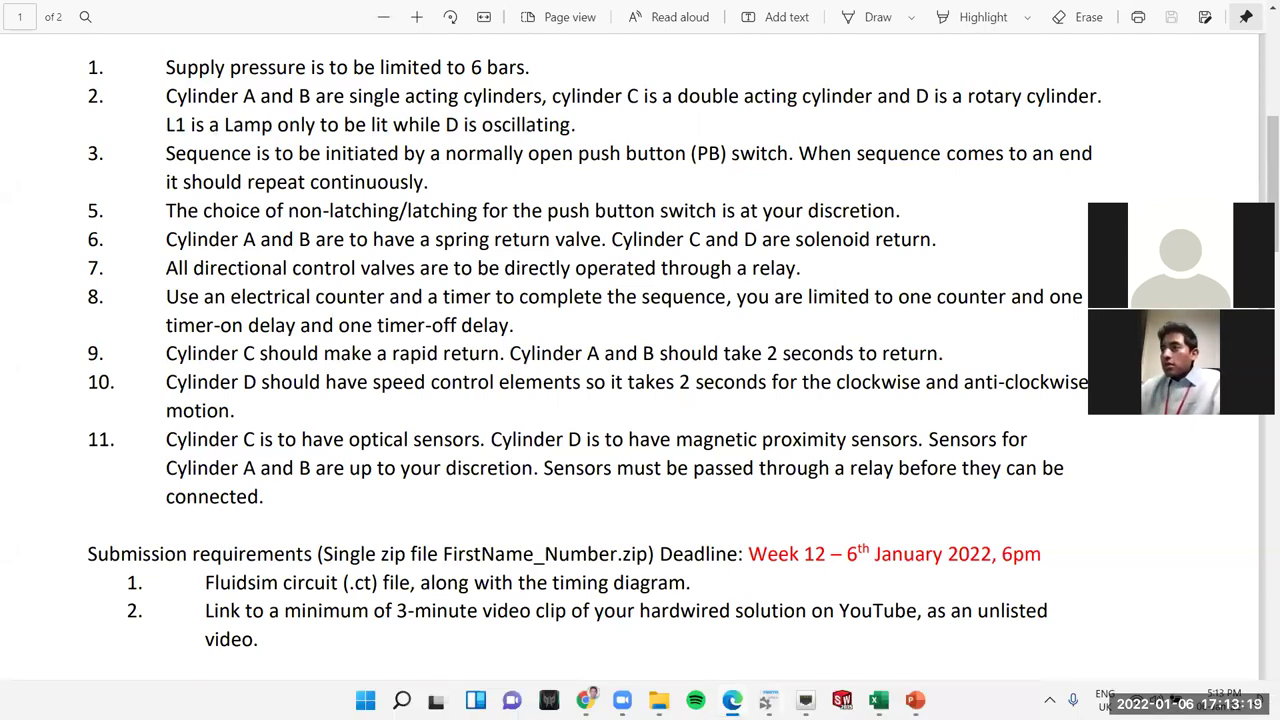
- Switch to FluidSIM and inspect the PB switch on the first branch of the electric circuit up close
{"action": "left_click", "coordinate": [767, 700]}
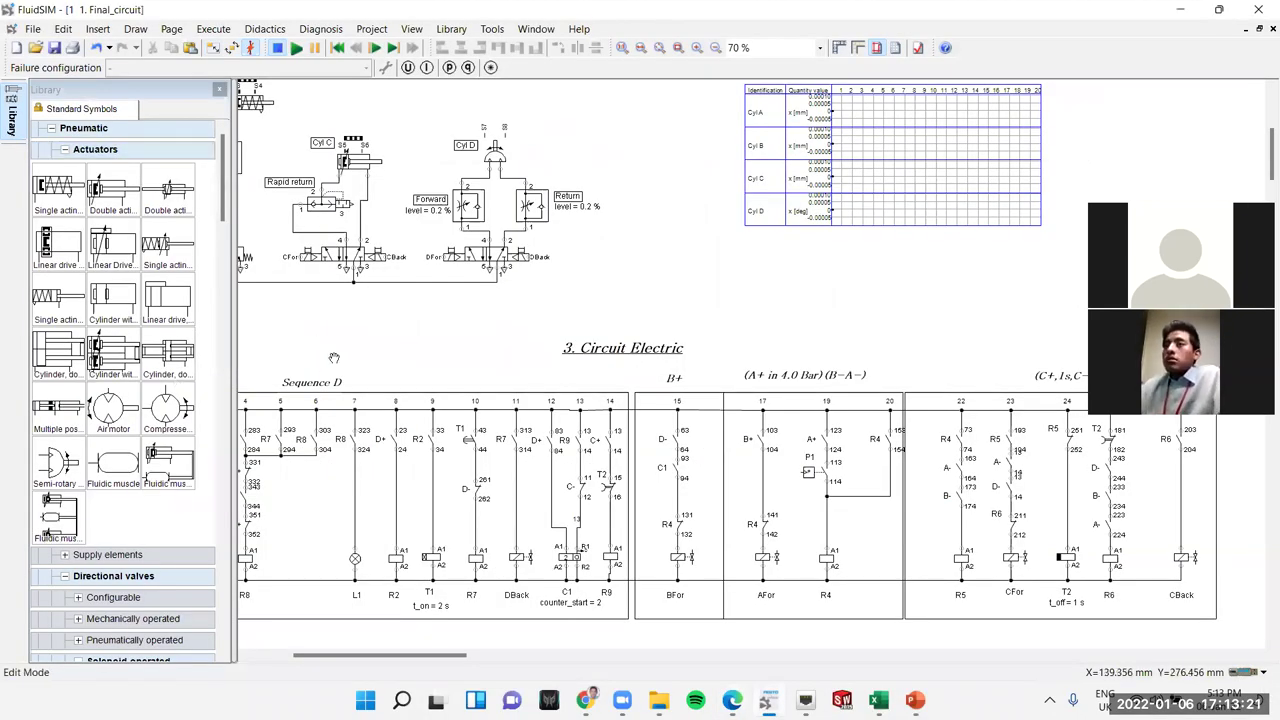
{"action": "scroll", "coordinate": [334, 357], "scroll_direction": "left", "scroll_amount": 5}
{"action": "scroll", "coordinate": [334, 357], "scroll_direction": "down", "scroll_amount": 1}
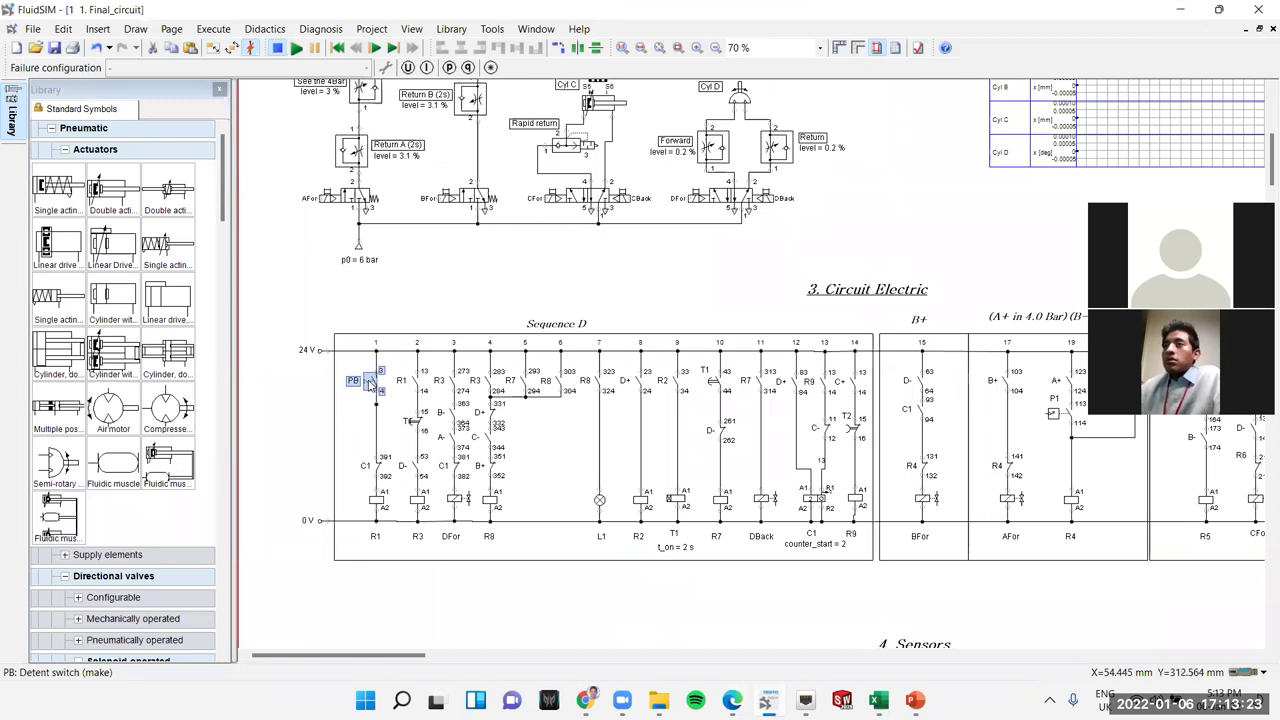
{"action": "scroll", "coordinate": [372, 381], "scroll_direction": "up", "scroll_amount": 5}
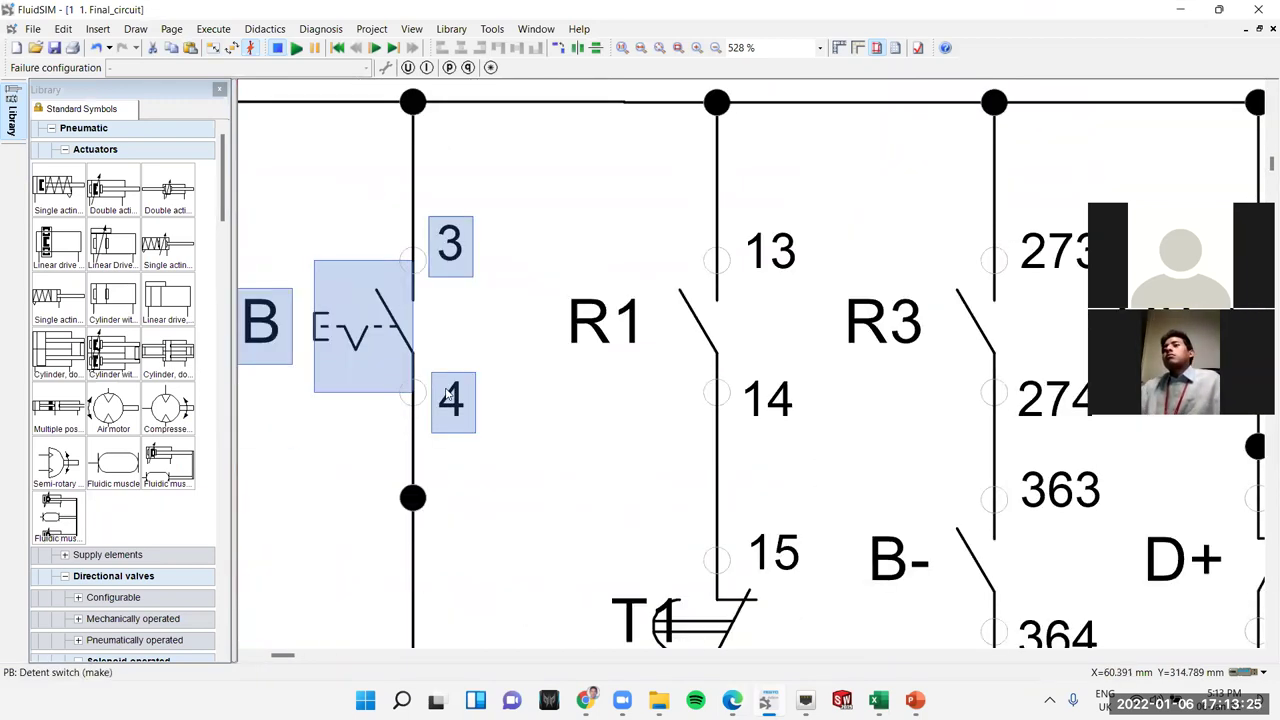
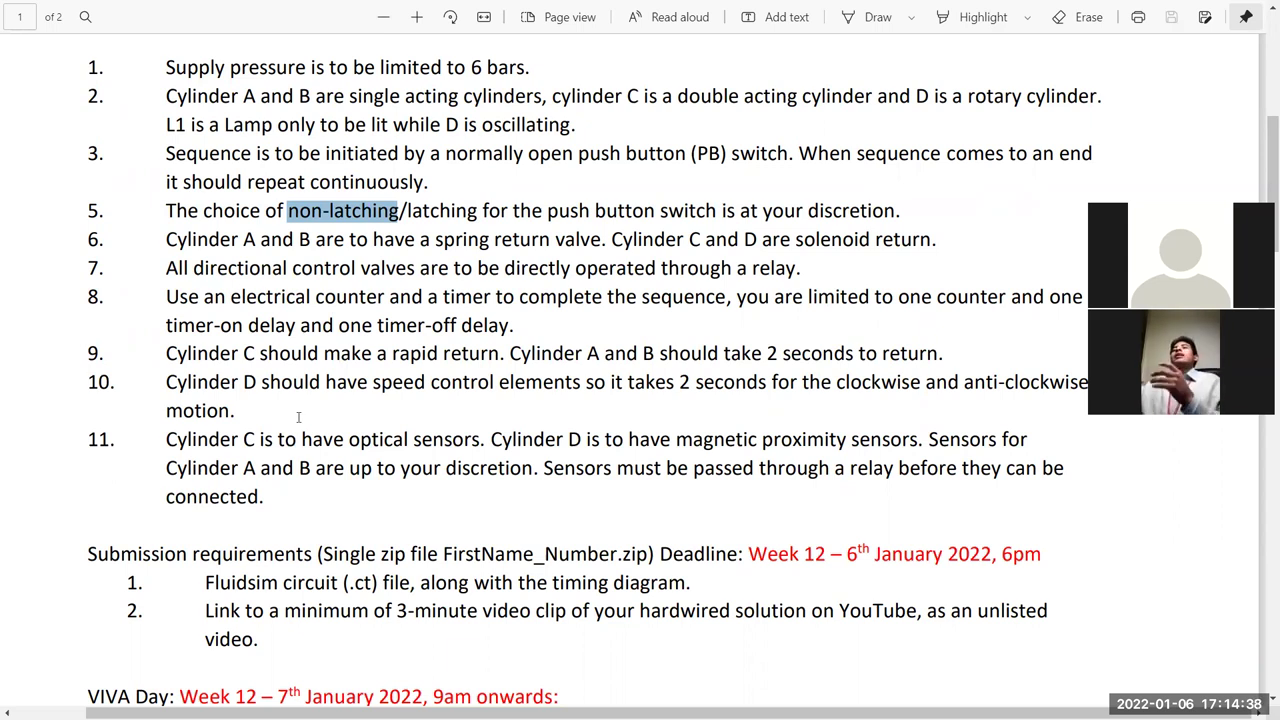
- Mark the word "latching" in requirement 5 of the brief and switch to FluidSIM
{"action": "double_click", "coordinate": [440, 211]}
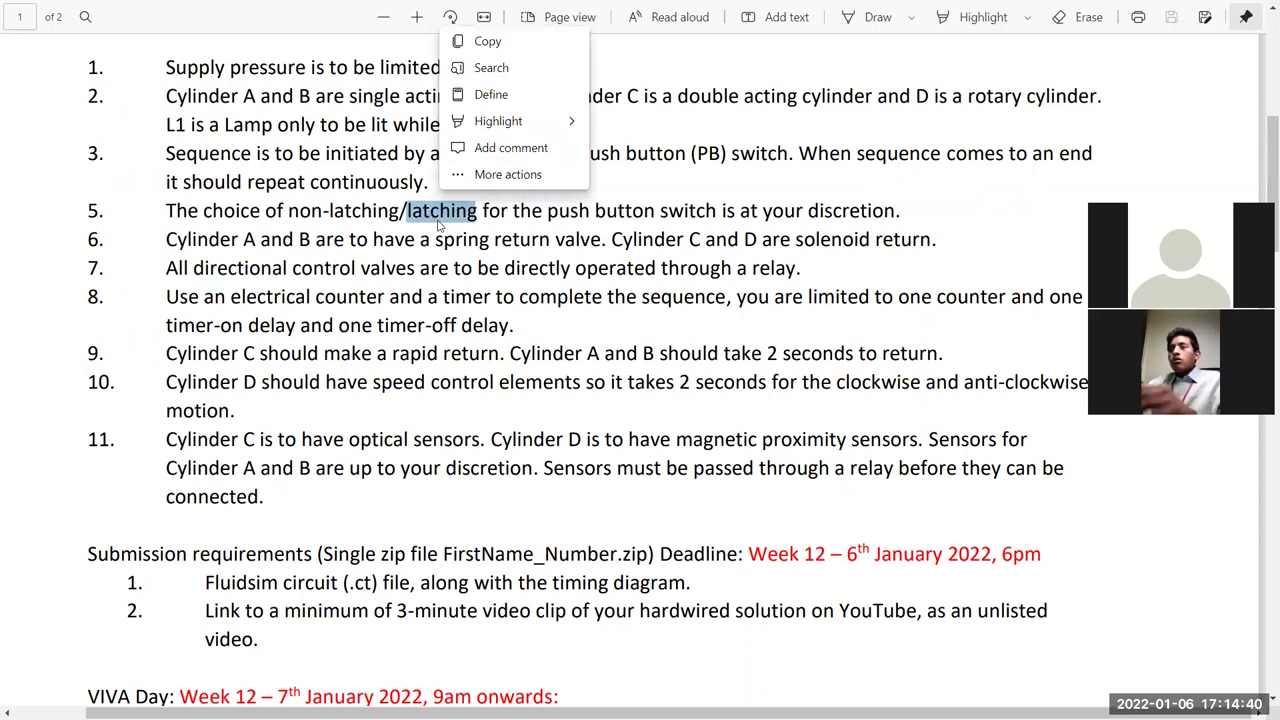
{"action": "mouse_move", "coordinate": [732, 700]}
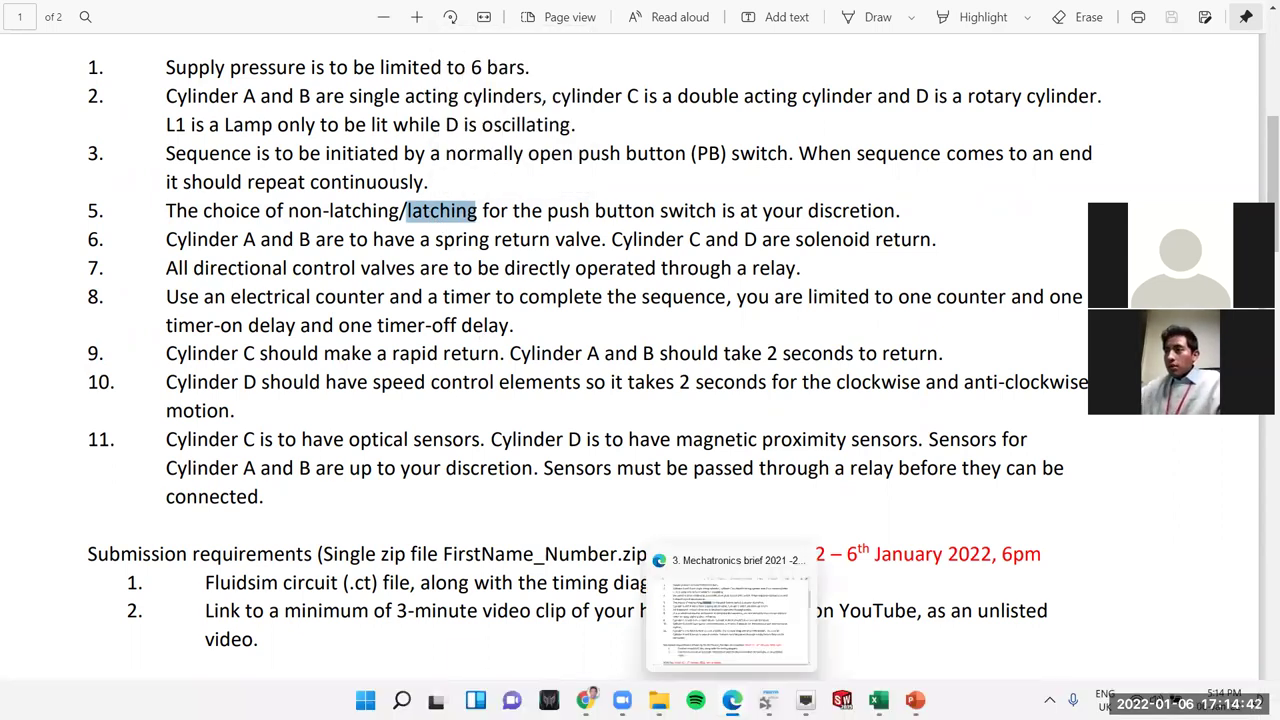
{"action": "left_click", "coordinate": [768, 700]}
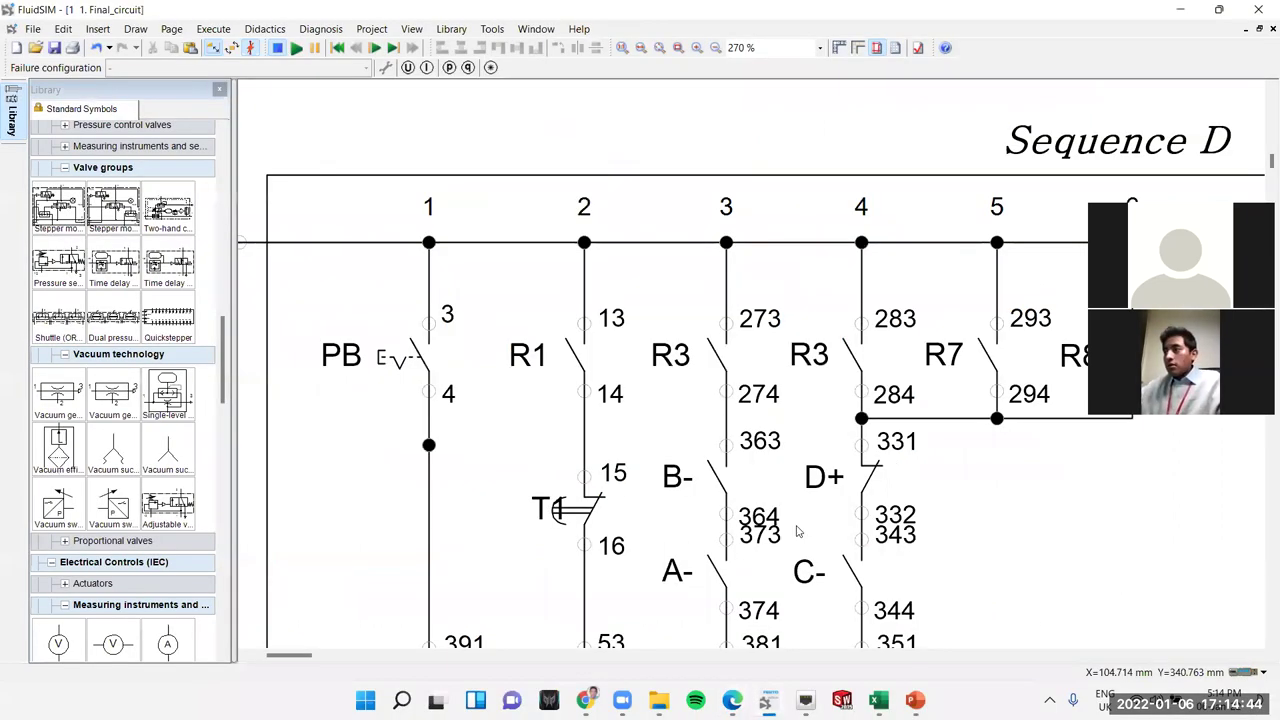
- Try to insert a Pushbutton (make) from the manually operated switches into the first branch, just below the PB switch
{"action": "left_click_drag", "start_coordinate": [222, 360], "coordinate": [237, 544]}
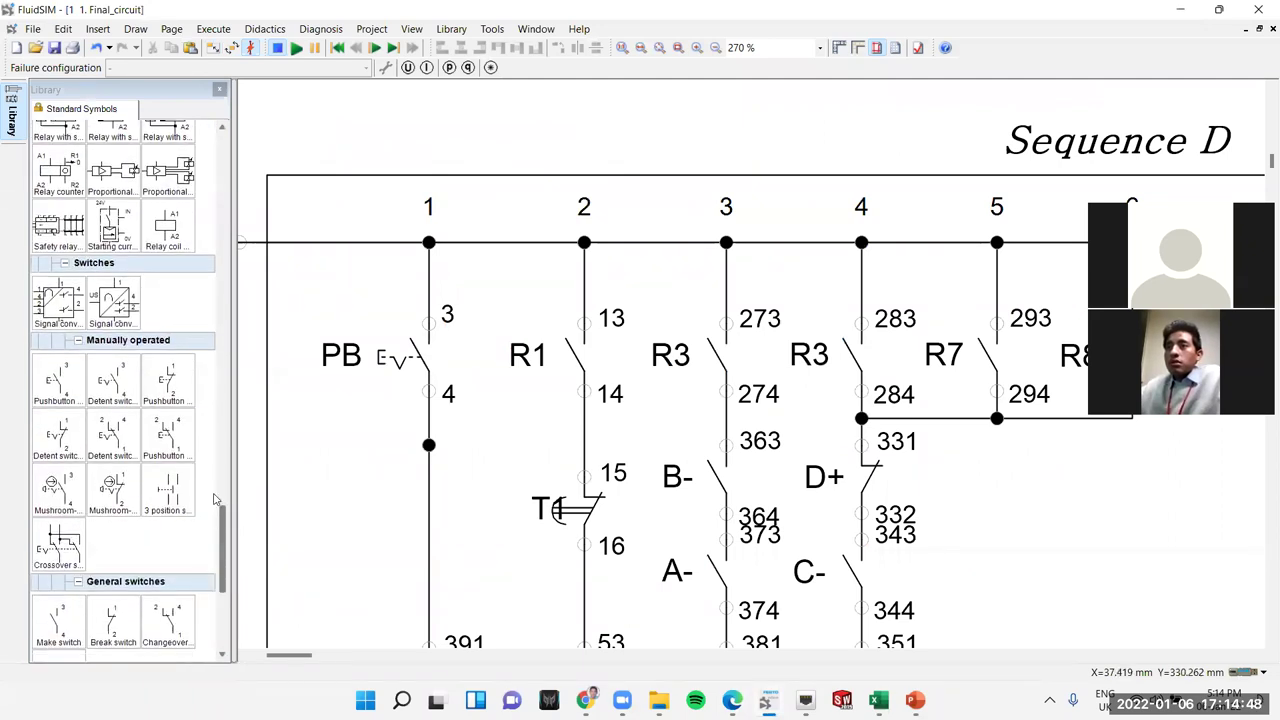
{"action": "left_click_drag", "start_coordinate": [58, 380], "coordinate": [399, 469]}
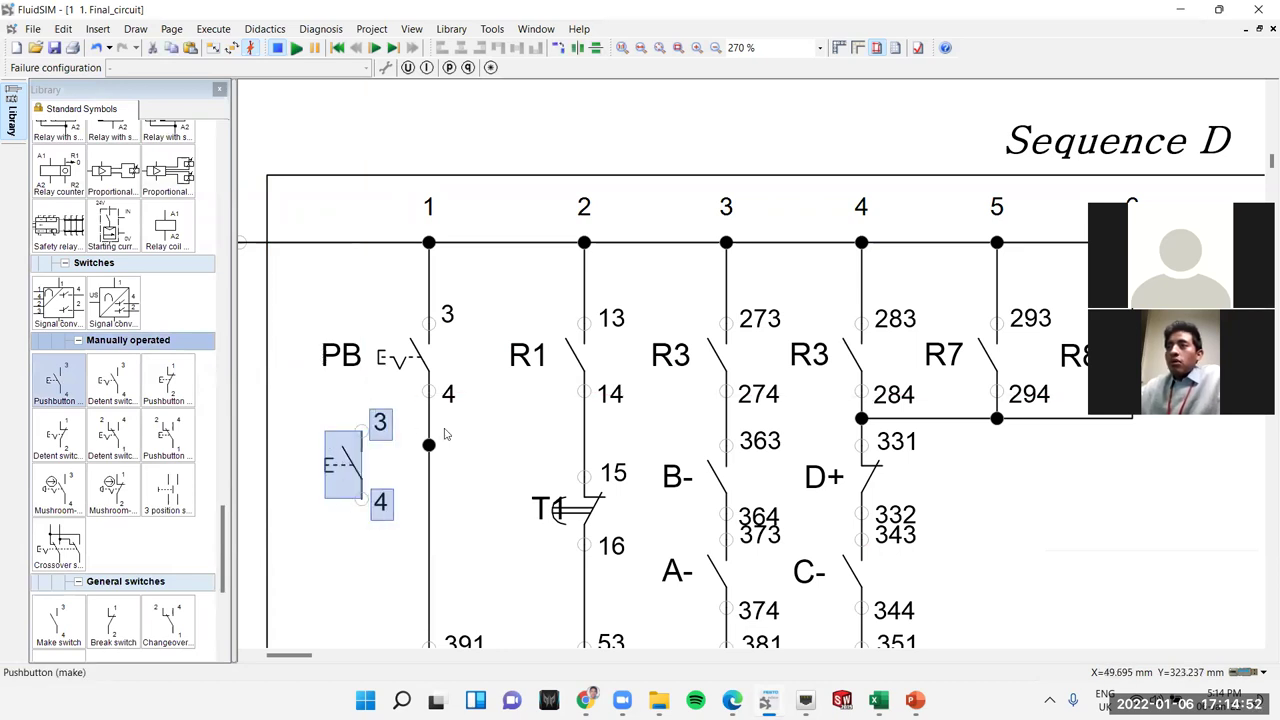
{"action": "scroll", "coordinate": [464, 440], "scroll_direction": "down", "scroll_amount": 6}
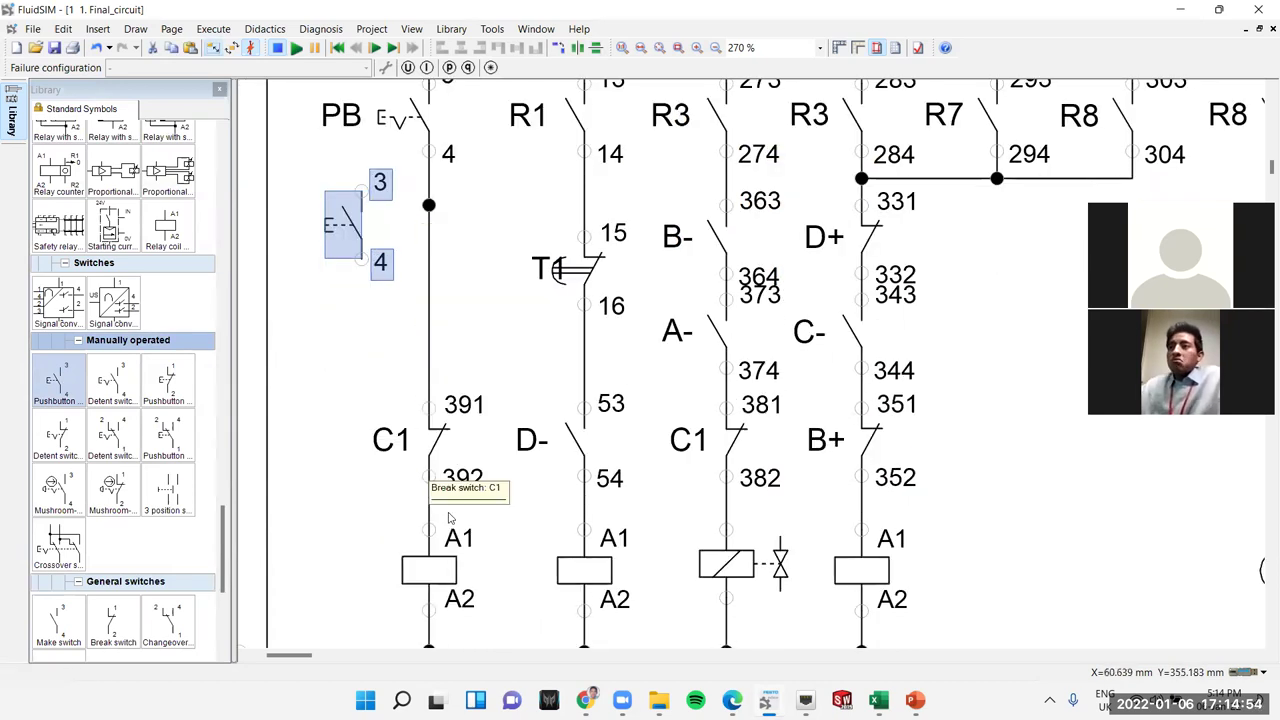
{"action": "scroll", "coordinate": [470, 448], "scroll_direction": "down", "scroll_amount": 4}
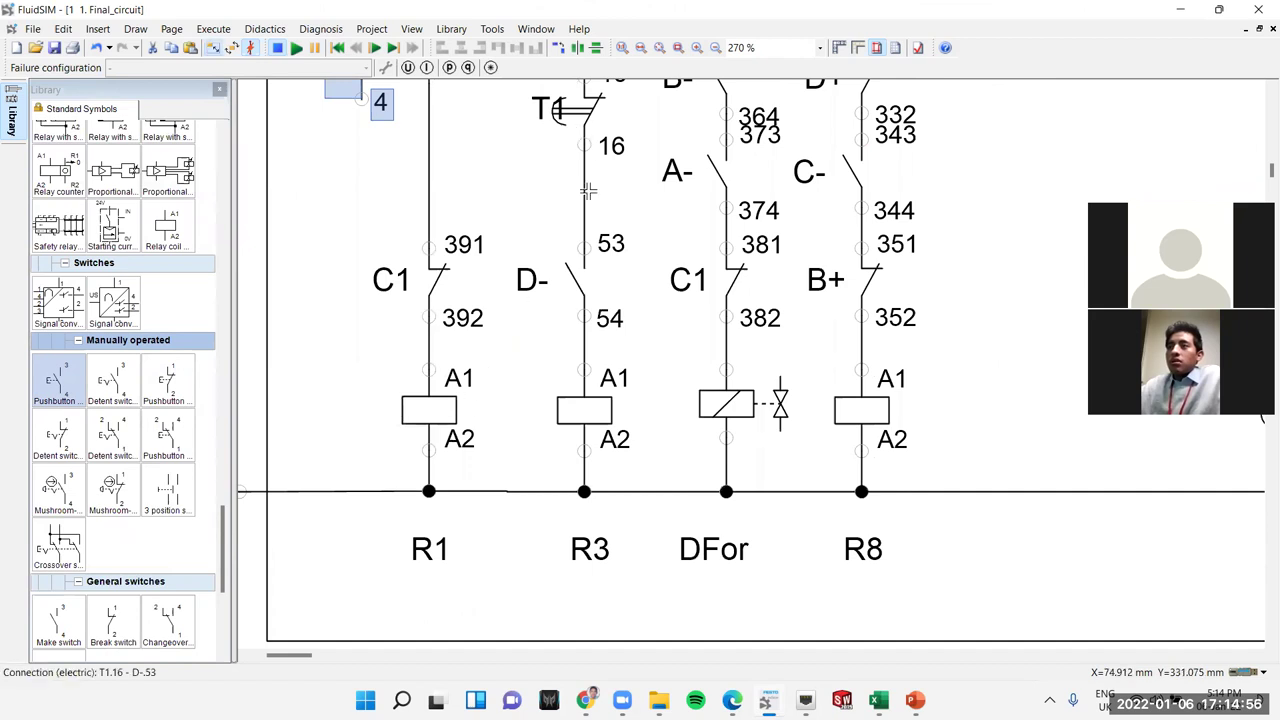
{"action": "left_click", "coordinate": [580, 290]}
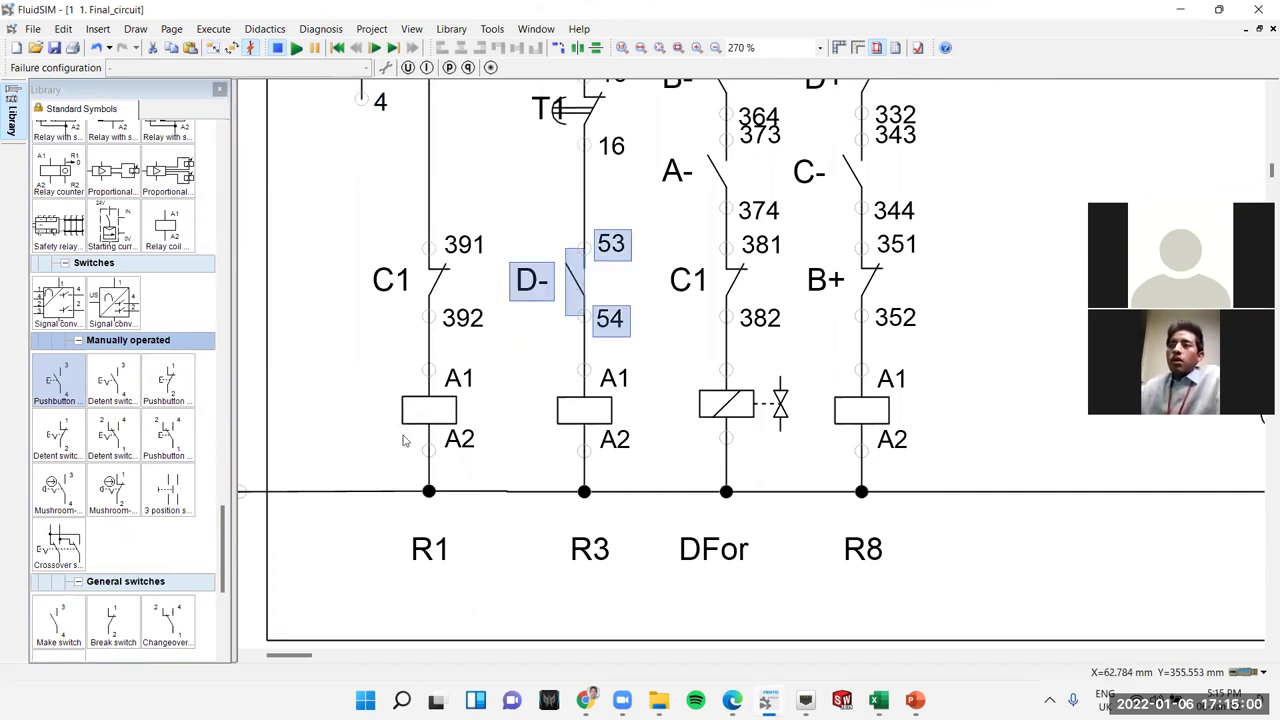
{"action": "scroll", "coordinate": [378, 395], "scroll_direction": "up", "scroll_amount": 3}
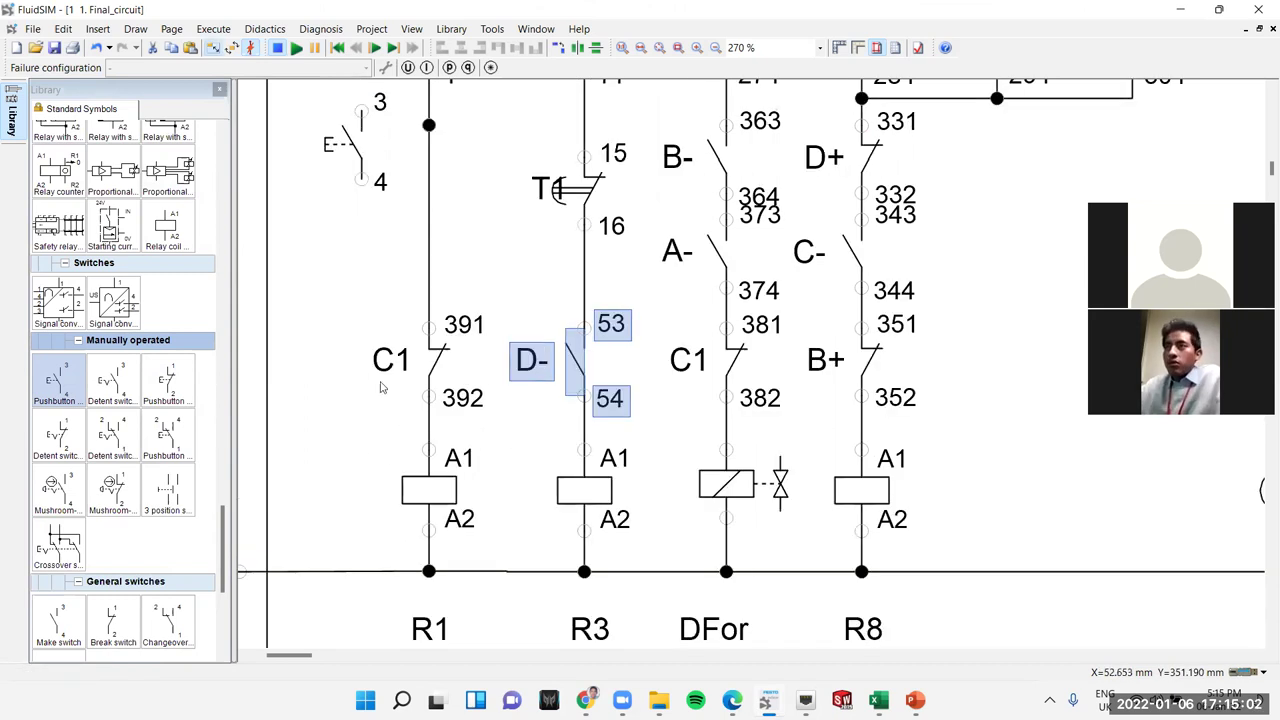
{"action": "left_click", "coordinate": [362, 210]}
{"action": "left_click_drag", "start_coordinate": [420, 213], "coordinate": [430, 208]}
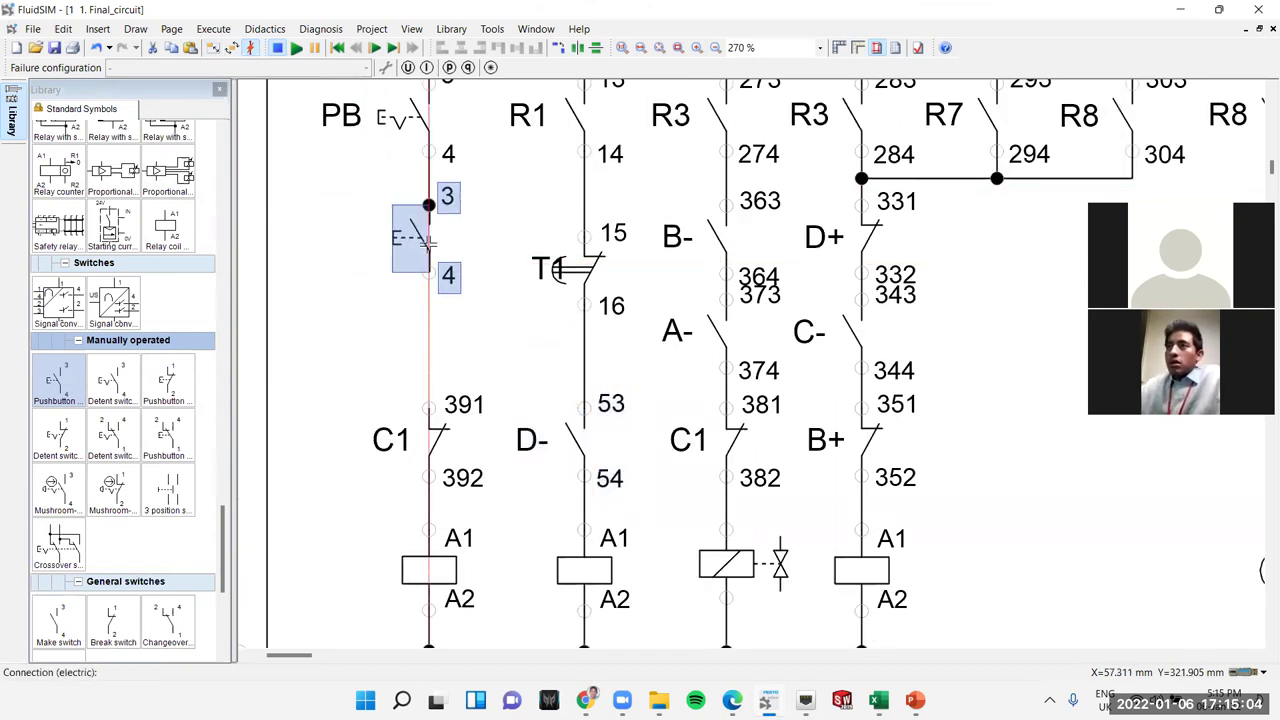
- Compare the detent PB switch with the added pushbutton, and delete the added pushbutton from the first branch
{"action": "scroll", "coordinate": [529, 124], "scroll_direction": "up", "scroll_amount": 2}
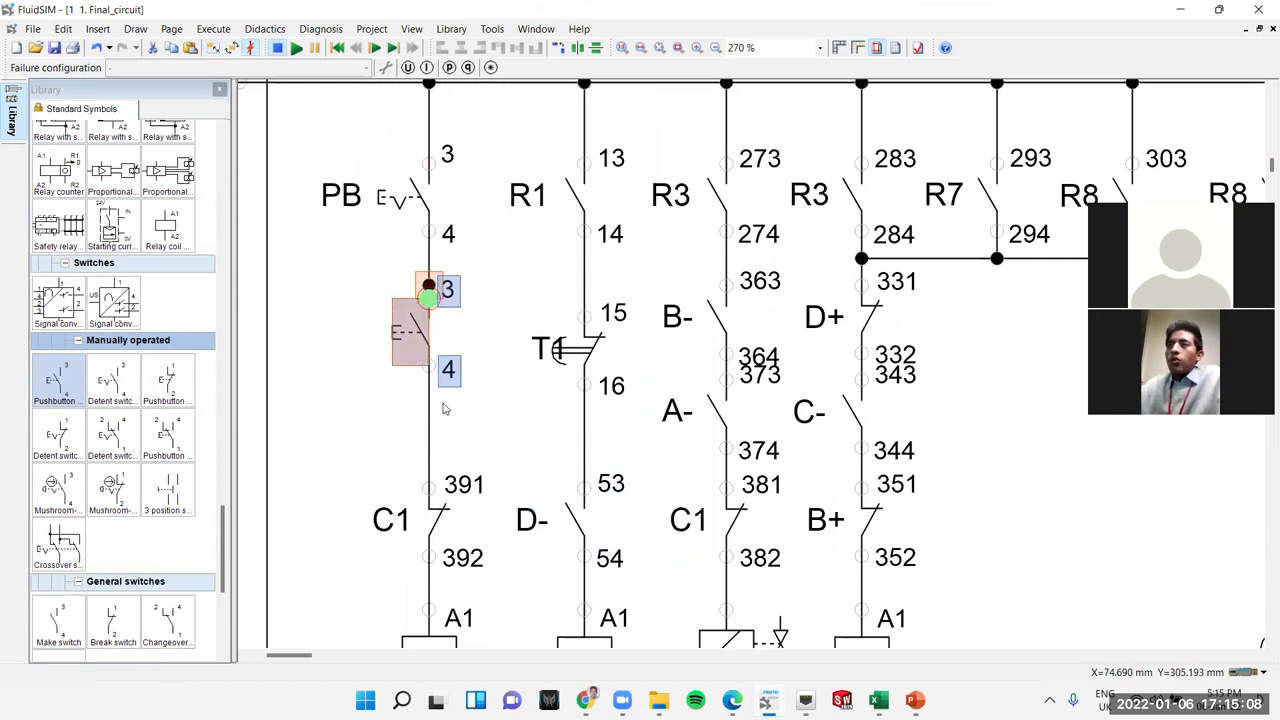
{"action": "left_click", "coordinate": [421, 200]}
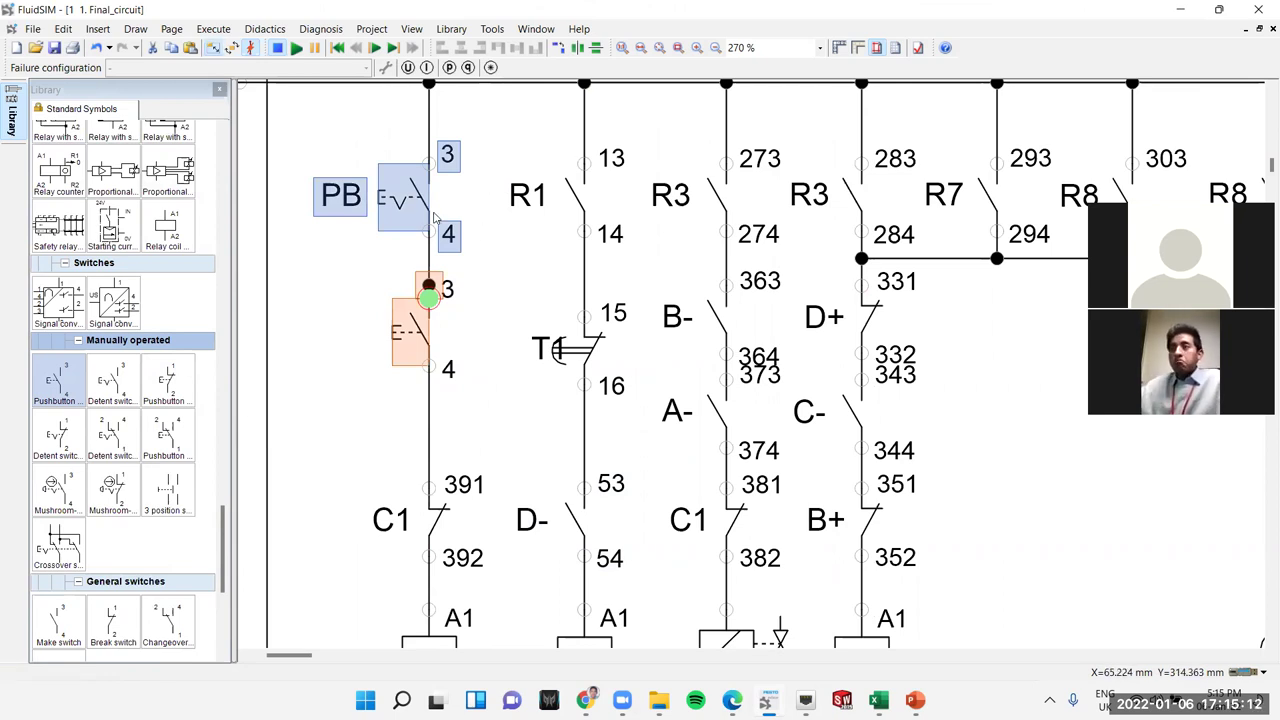
{"action": "left_click", "coordinate": [418, 332]}
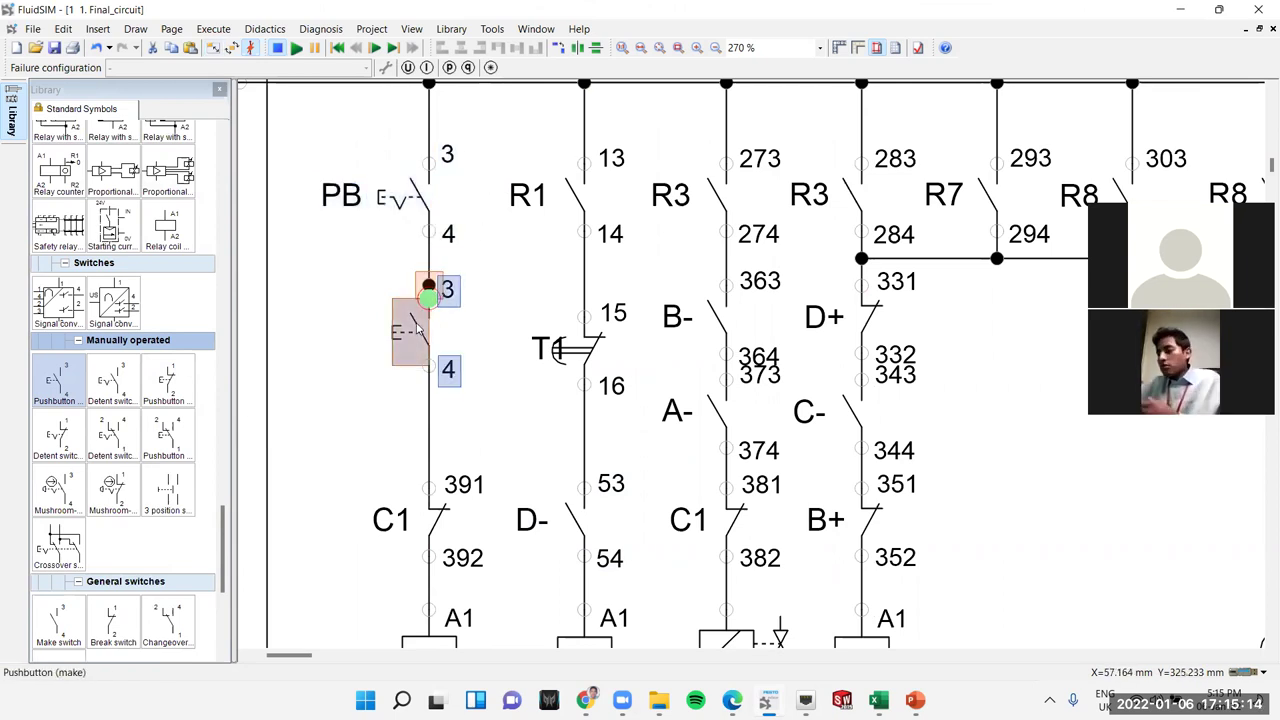
{"action": "key", "text": "Delete"}
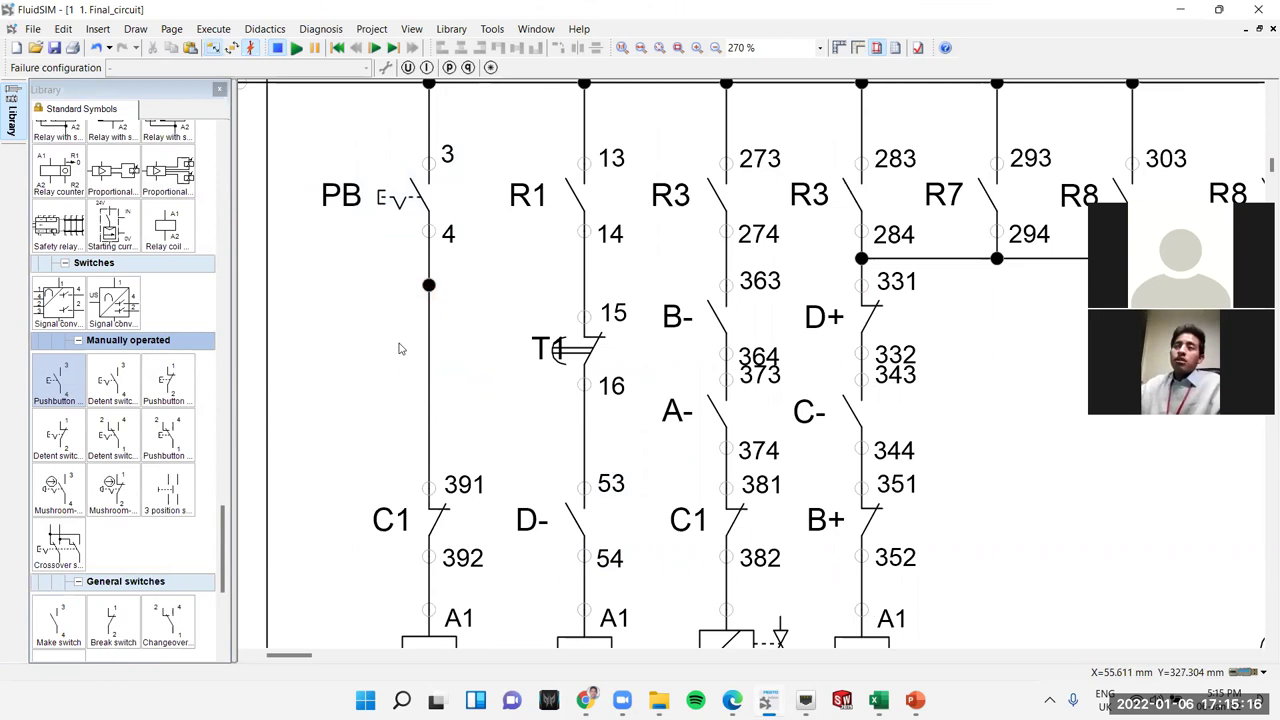
- Delete the junction point on the first branch between the PB switch and contact C1
{"action": "left_click", "coordinate": [398, 348]}
{"action": "left_click", "coordinate": [428, 285]}
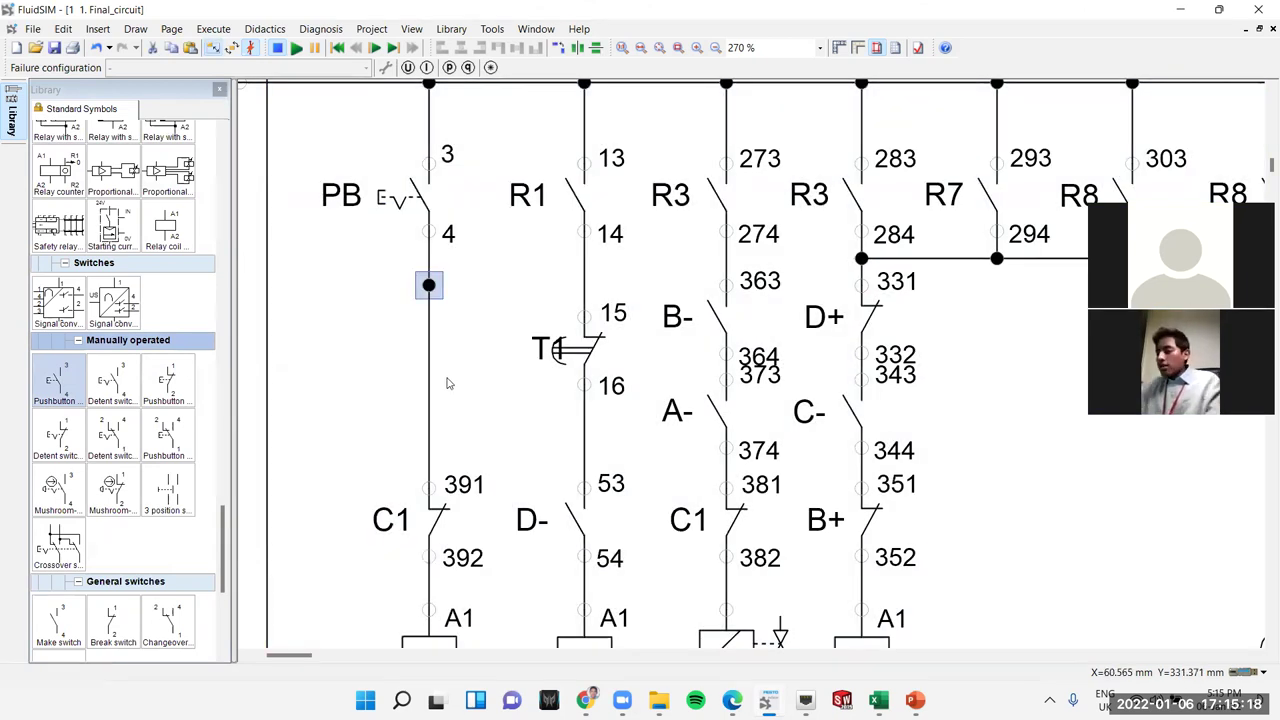
{"action": "key", "text": "Delete"}
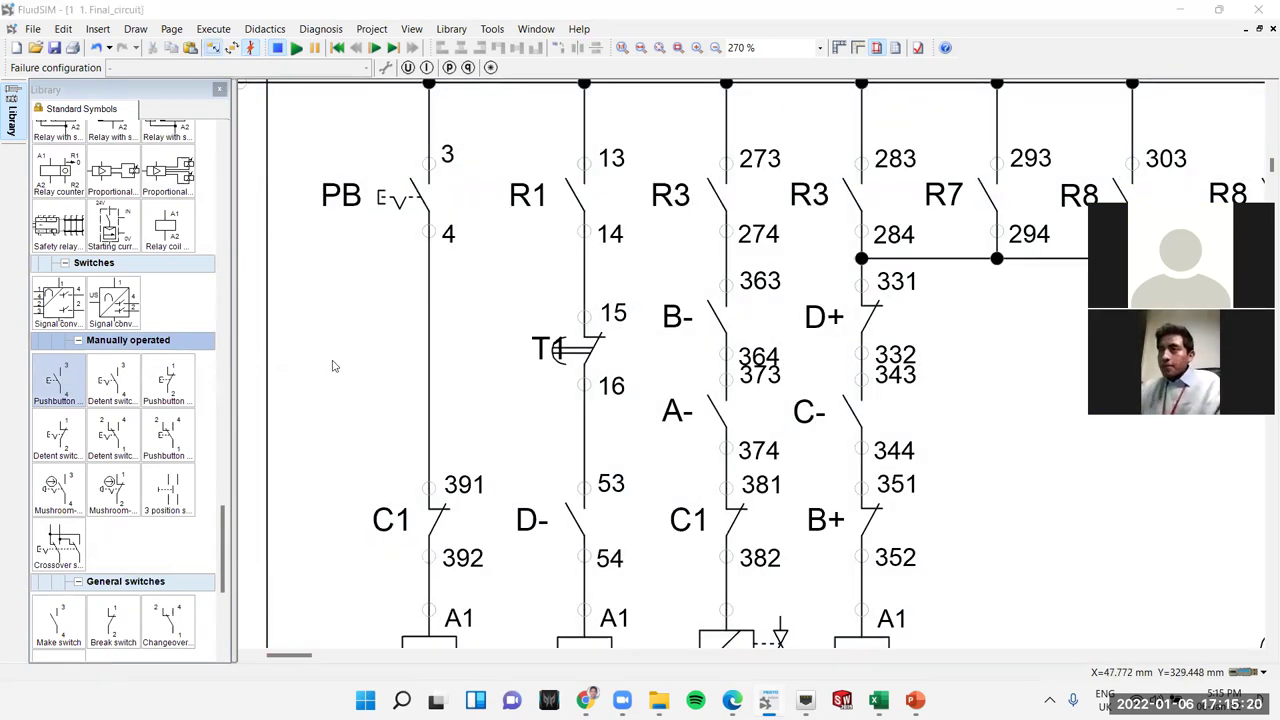
- Switch to the PDF brief and mark the requirement 6 sentence about cylinders A and B having a spring return valve
{"action": "mouse_move", "coordinate": [767, 700]}
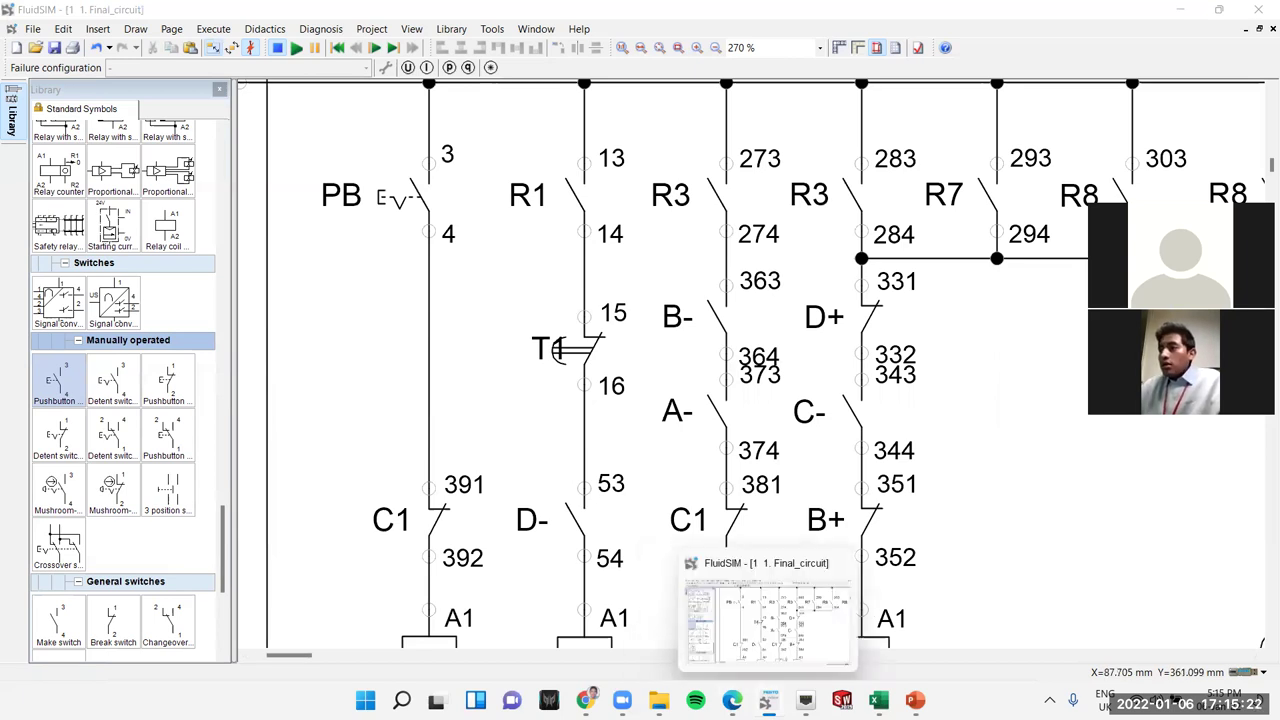
{"action": "mouse_move", "coordinate": [622, 700]}
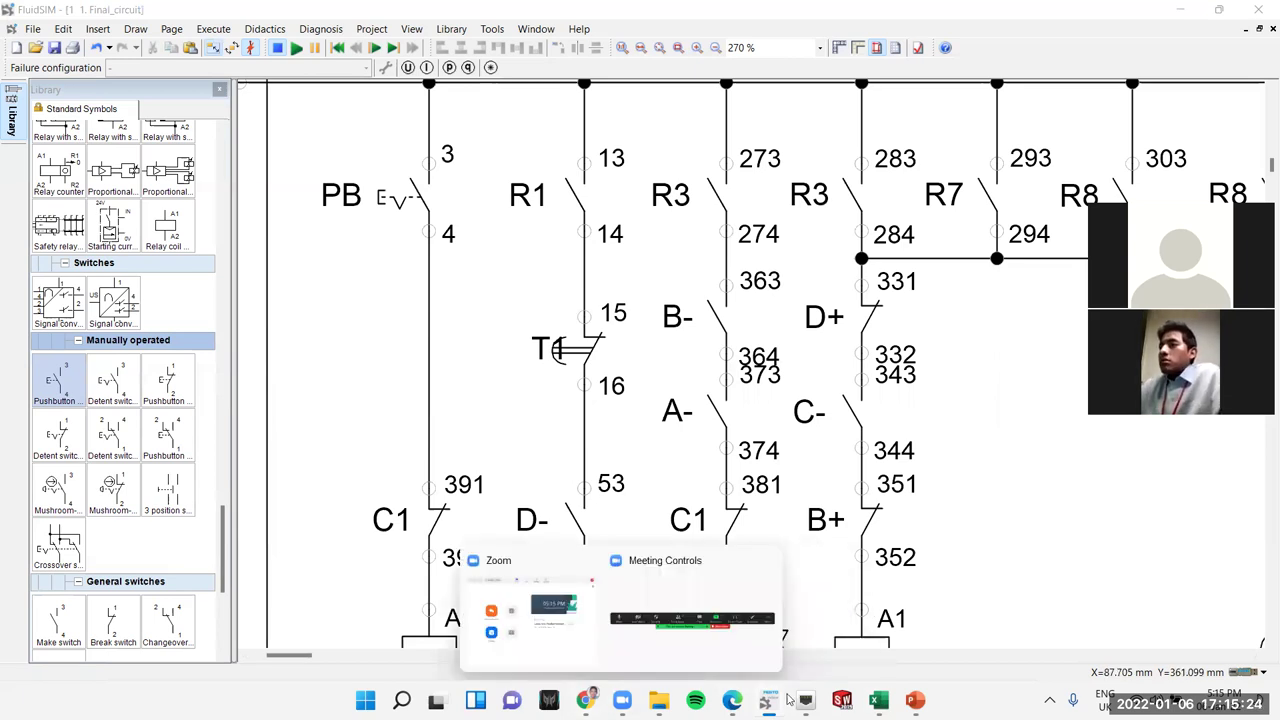
{"action": "left_click", "coordinate": [733, 700]}
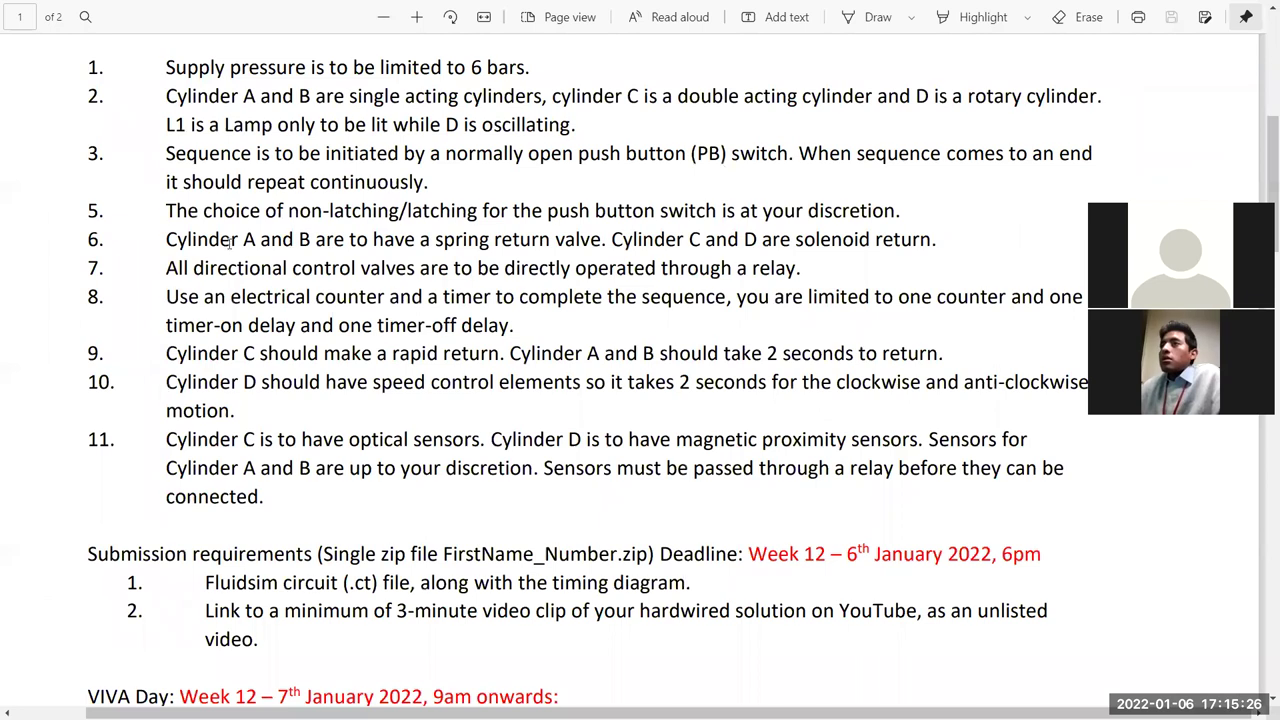
{"action": "left_click_drag", "start_coordinate": [164, 240], "coordinate": [602, 254]}
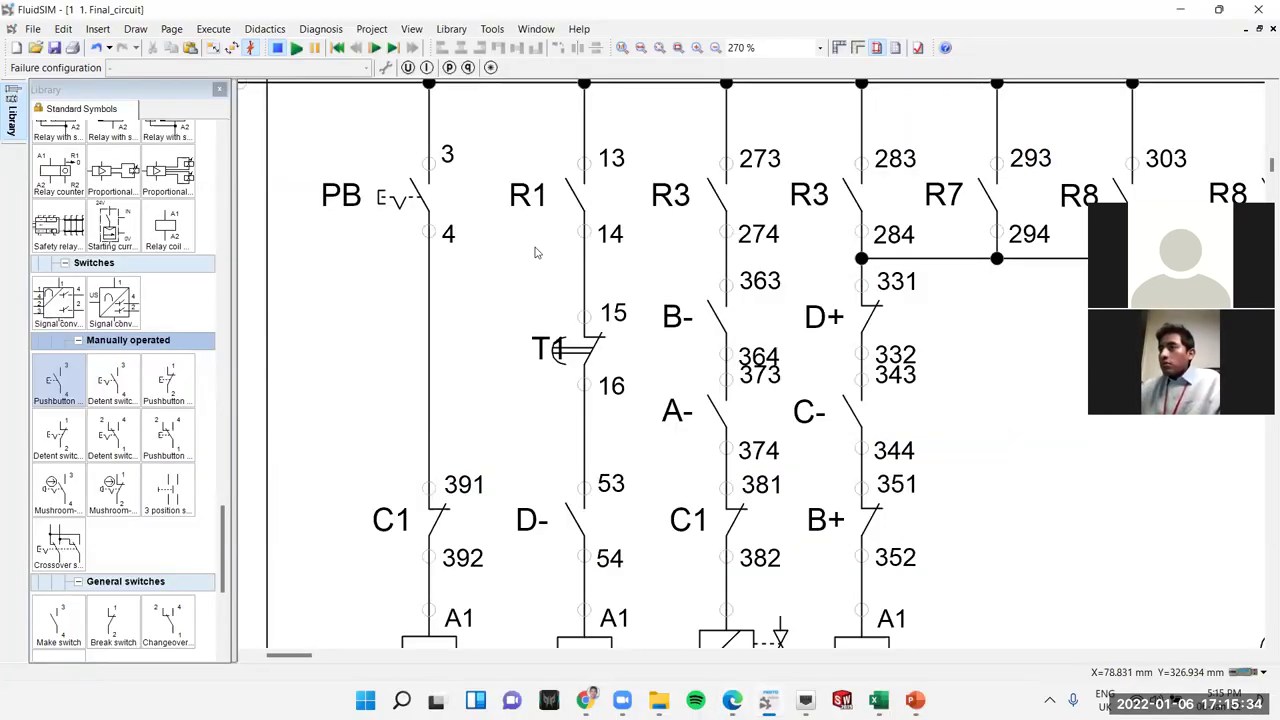
- Switch to FluidSIM to examine the spring return valves of cylinders A and B in the pneumatic circuit, and return to the PDF brief
{"action": "left_click", "coordinate": [767, 700]}
{"action": "scroll", "coordinate": [530, 350], "scroll_direction": "up", "scroll_amount": 3}
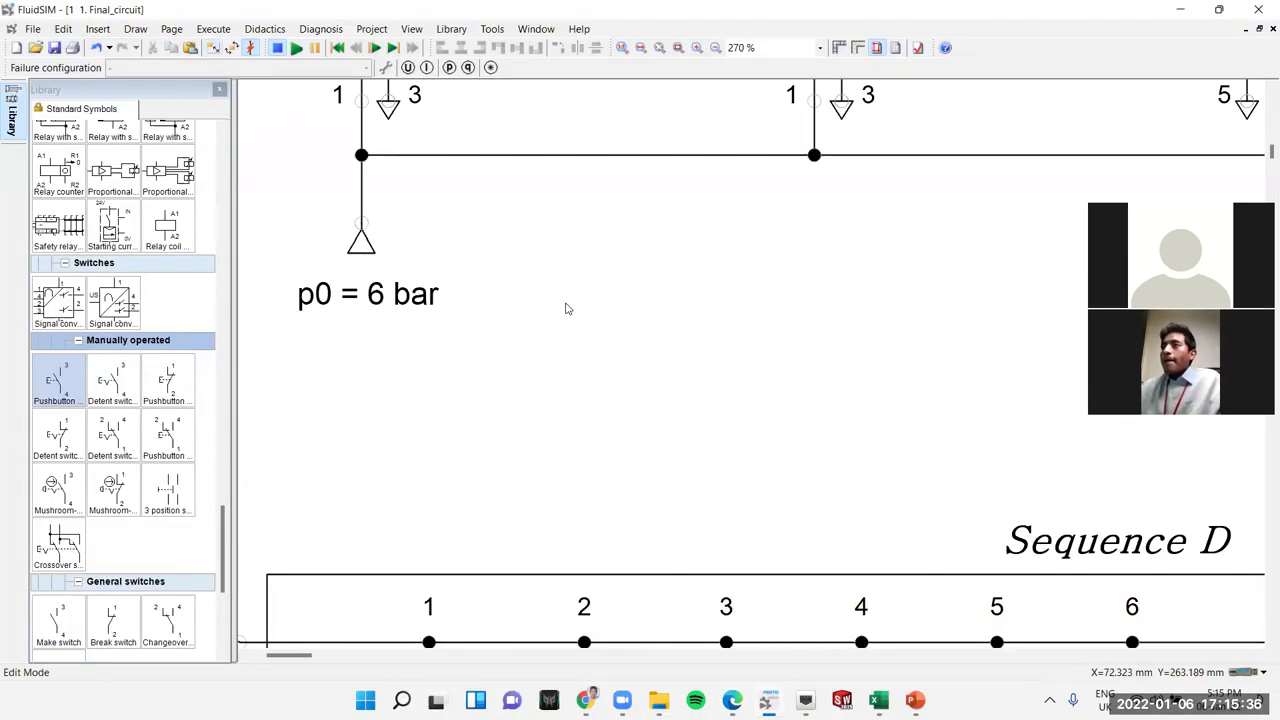
{"action": "scroll", "coordinate": [565, 308], "scroll_direction": "down", "scroll_amount": 3}
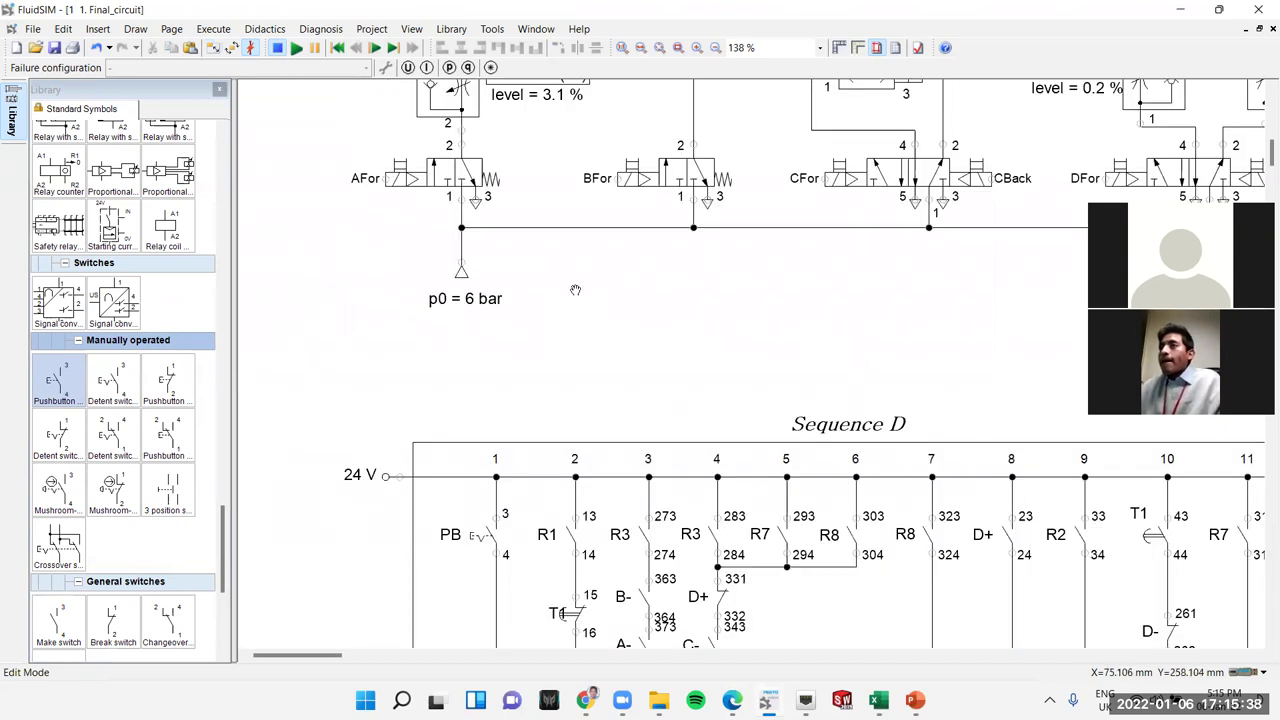
{"action": "scroll", "coordinate": [575, 300], "scroll_direction": "up", "scroll_amount": 2}
{"action": "scroll", "coordinate": [530, 420], "scroll_direction": "up", "scroll_amount": 4}
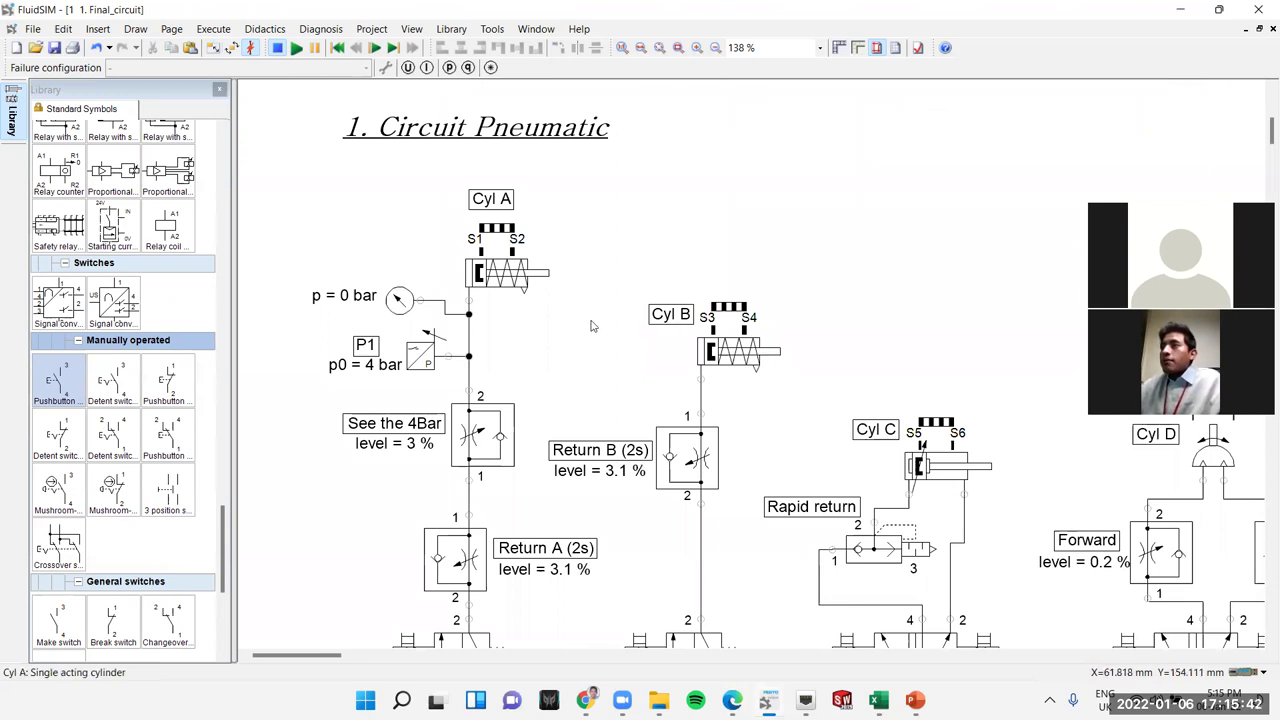
{"action": "scroll", "coordinate": [650, 420], "scroll_direction": "down", "scroll_amount": 2}
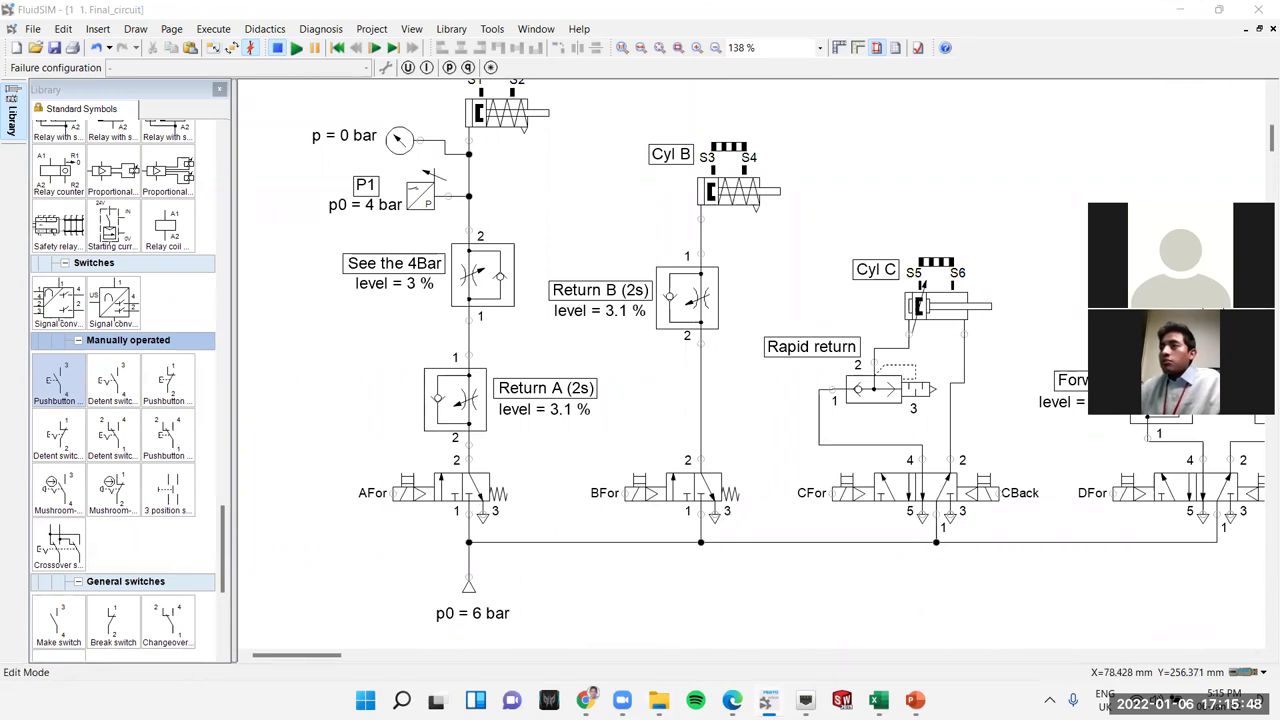
{"action": "mouse_move", "coordinate": [732, 700]}
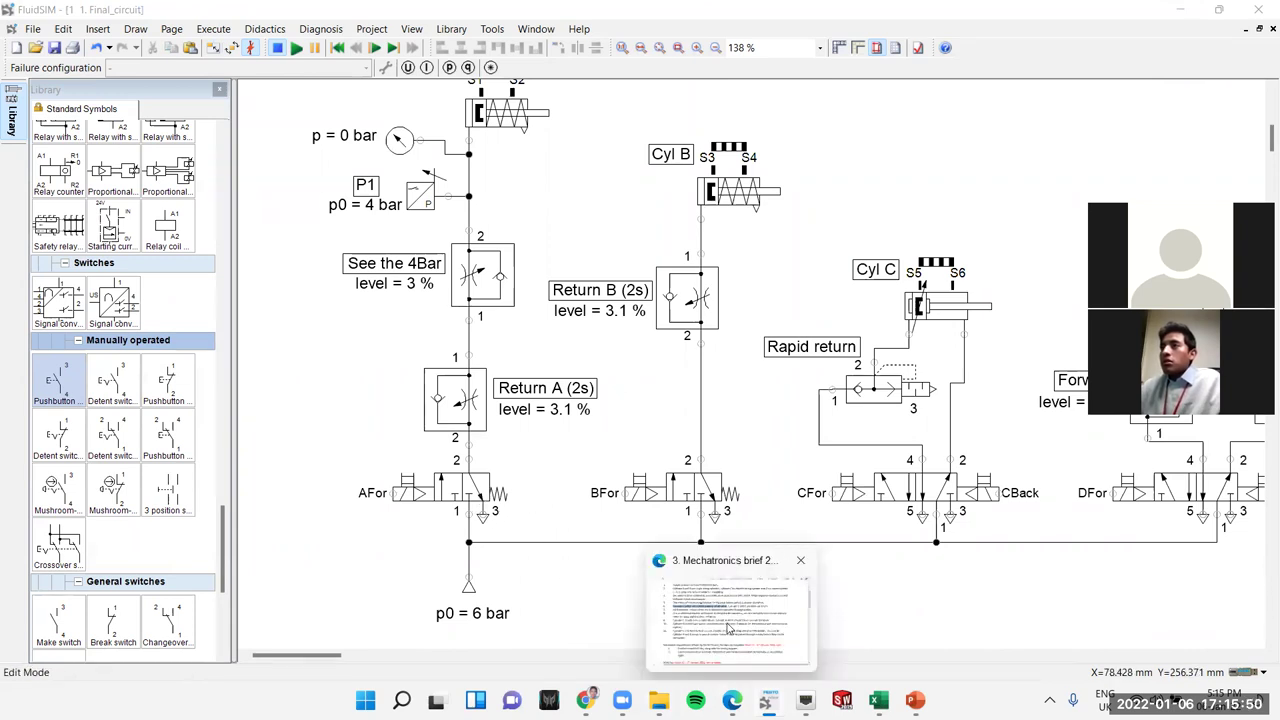
{"action": "left_click", "coordinate": [729, 627]}
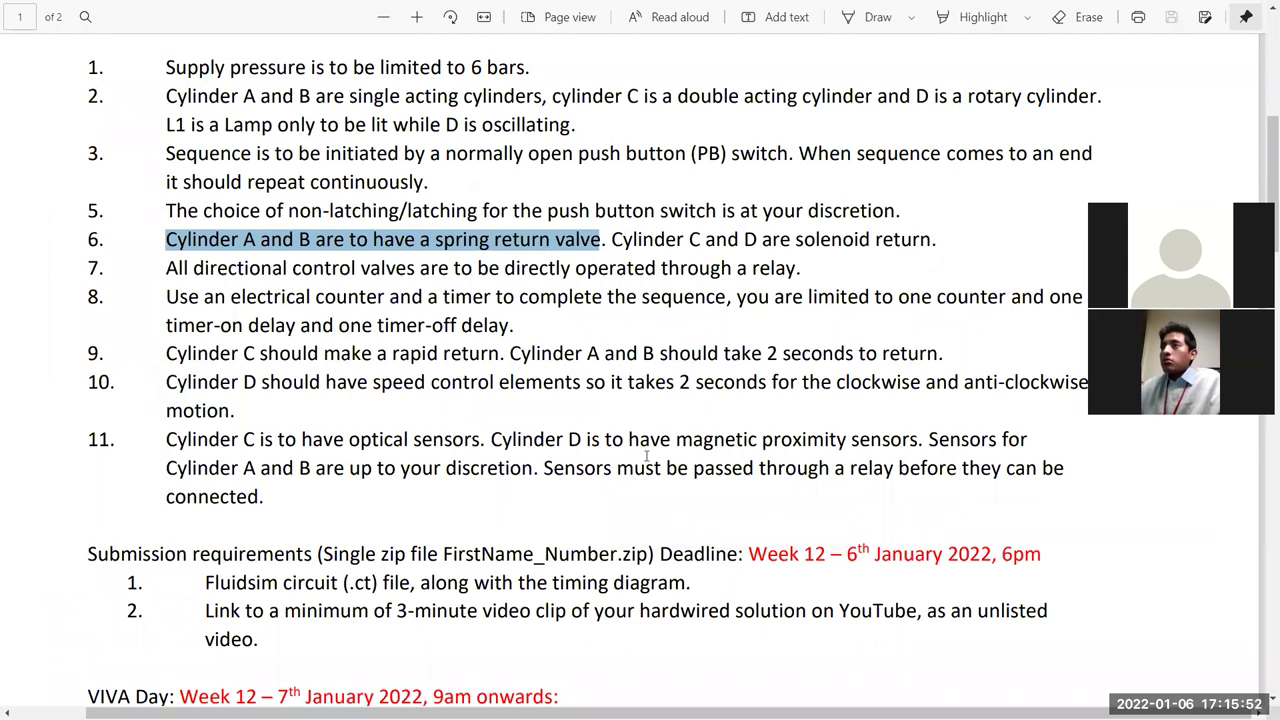
{"action": "key", "text": "super"}
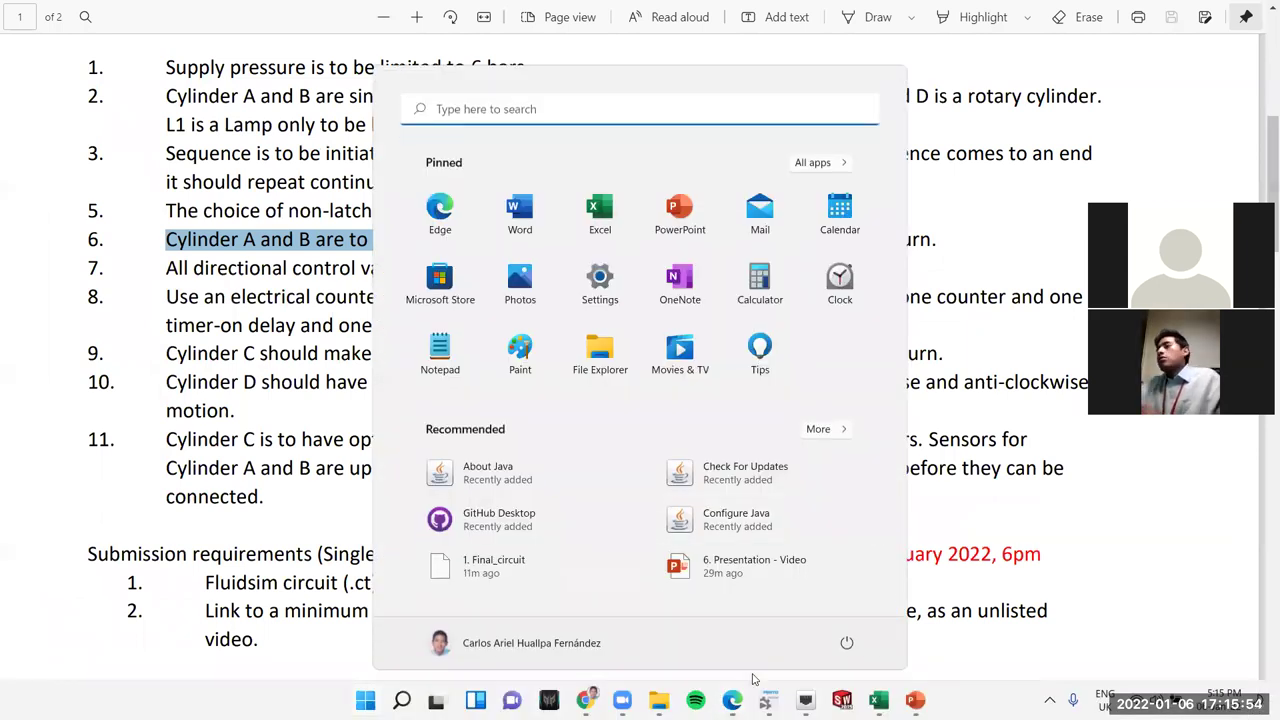
{"action": "mouse_move", "coordinate": [767, 700]}
{"action": "left_click", "coordinate": [338, 355]}
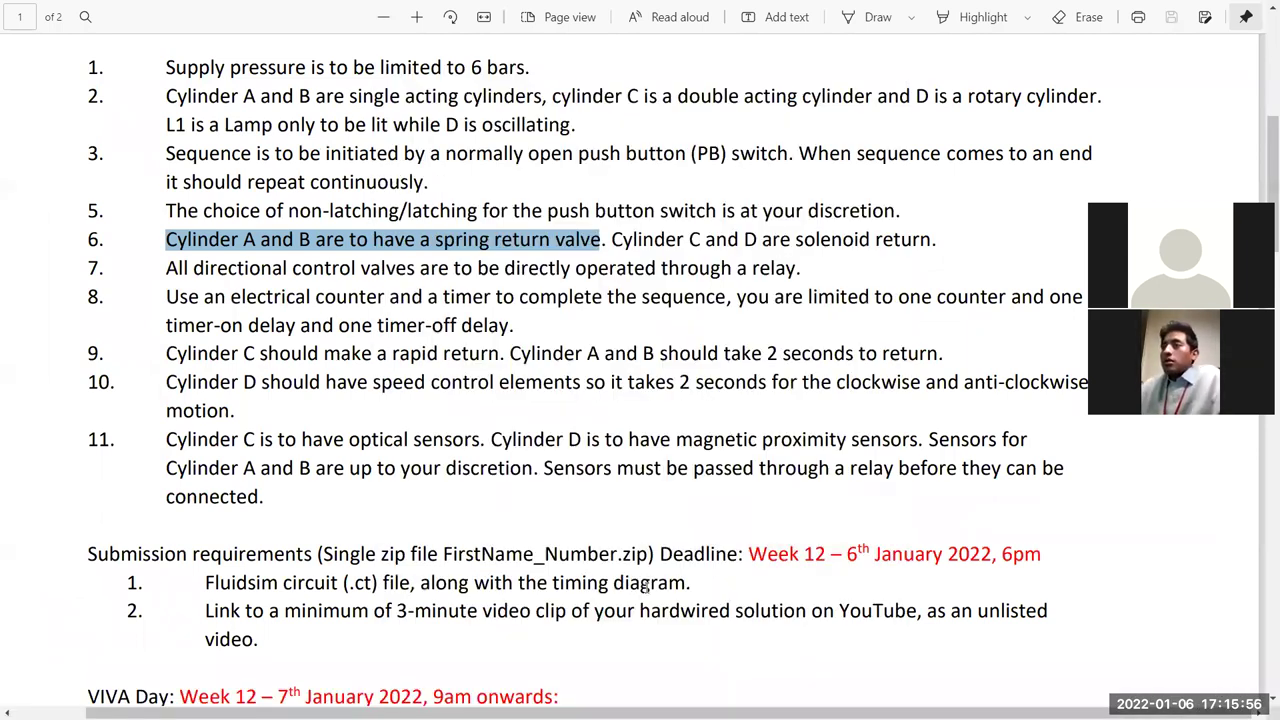
{"action": "key", "text": "super"}
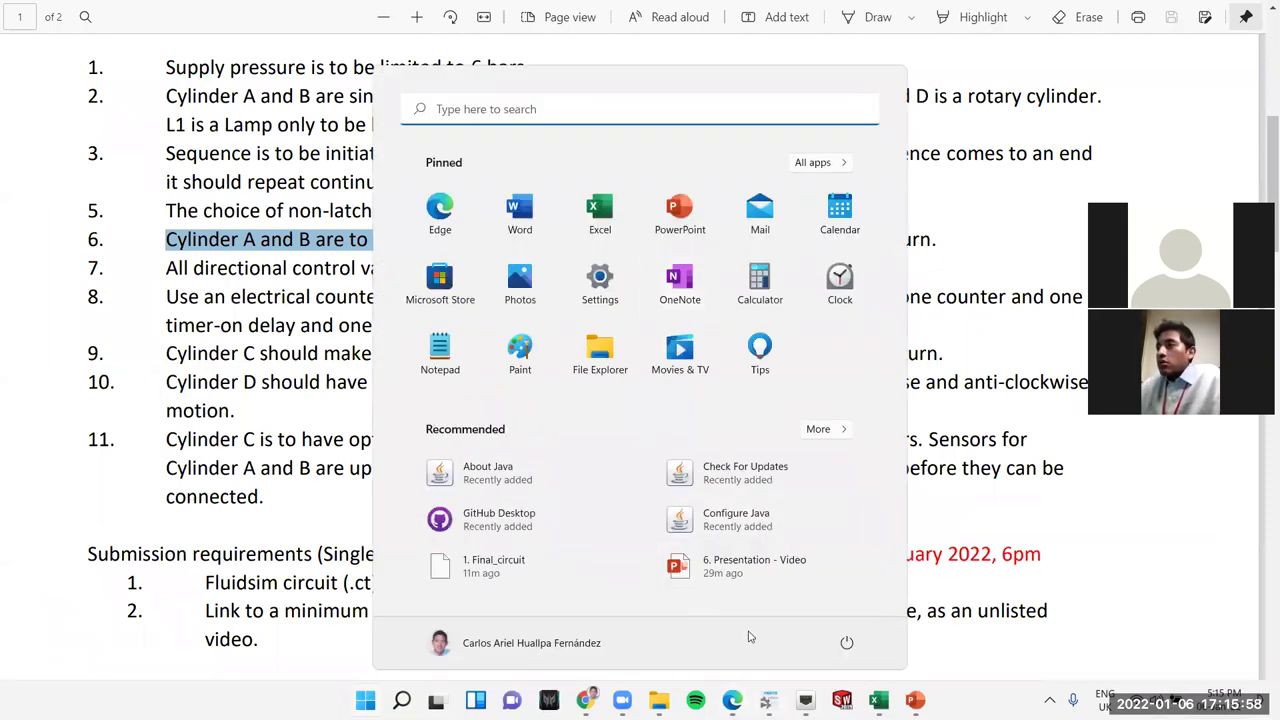
{"action": "key", "text": "super"}
{"action": "key", "text": "super"}
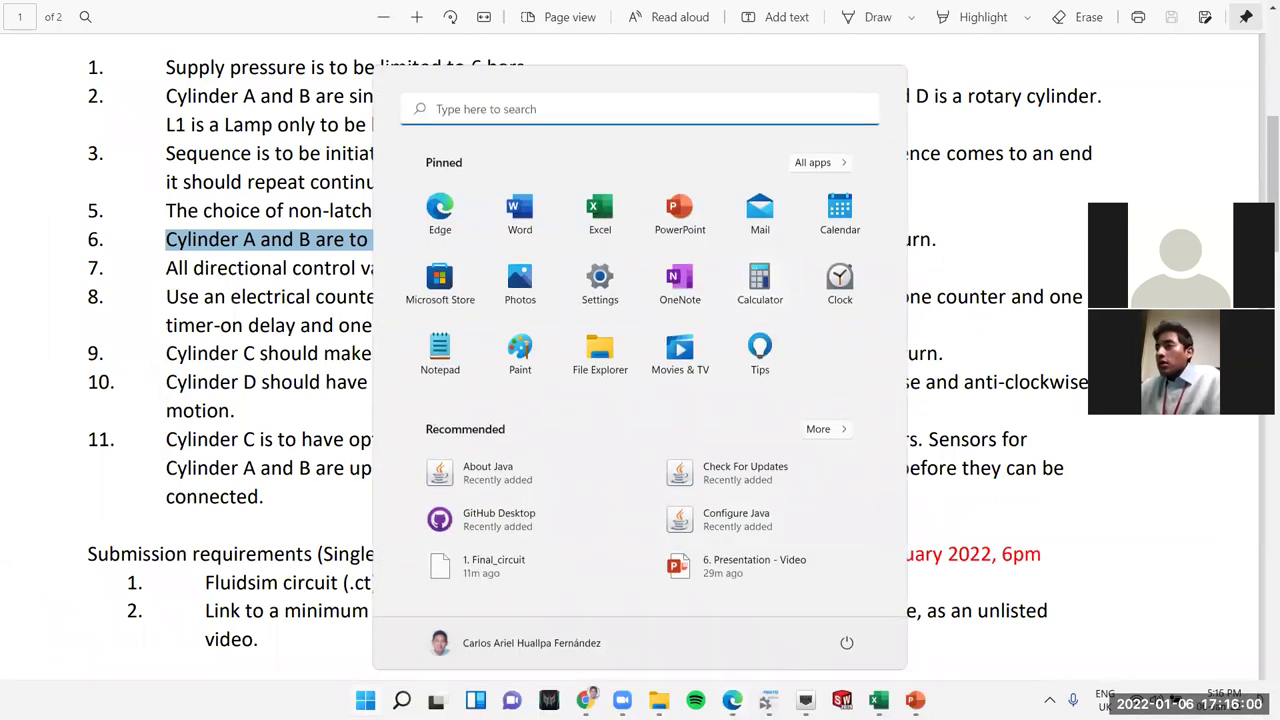
{"action": "key", "text": "super"}
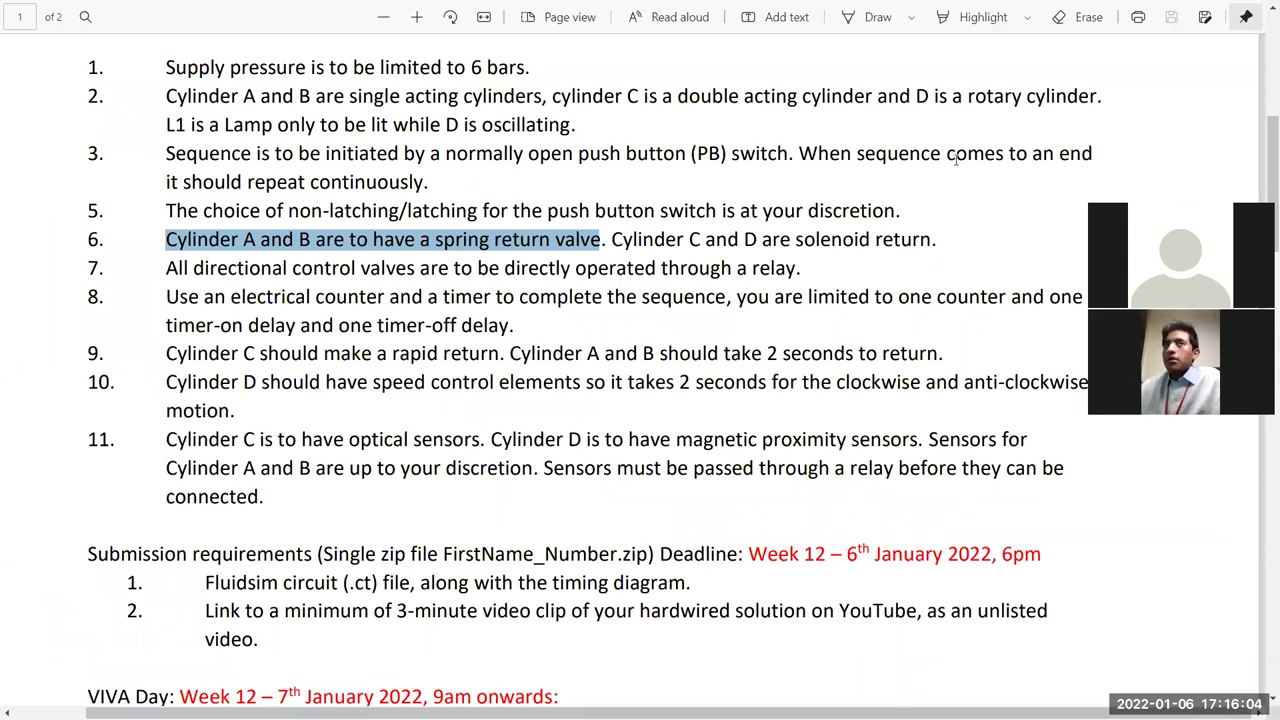
{"action": "key", "text": "super"}
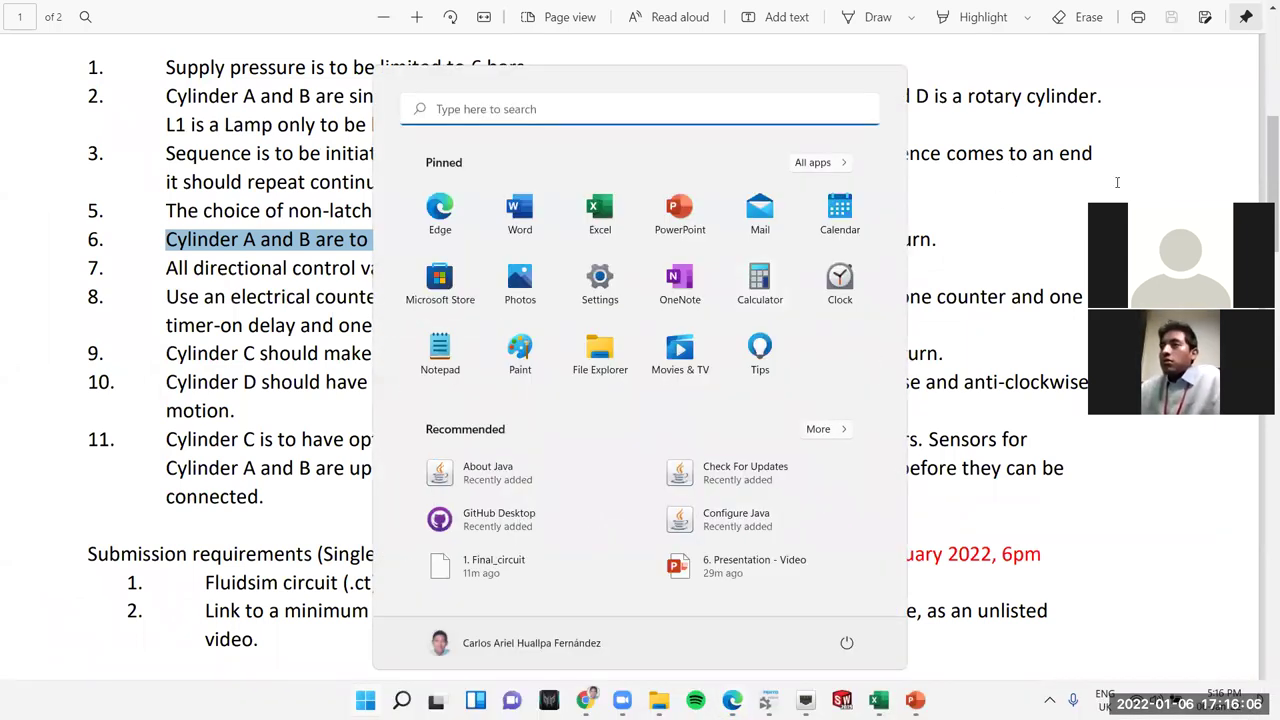
{"action": "mouse_move", "coordinate": [622, 700]}
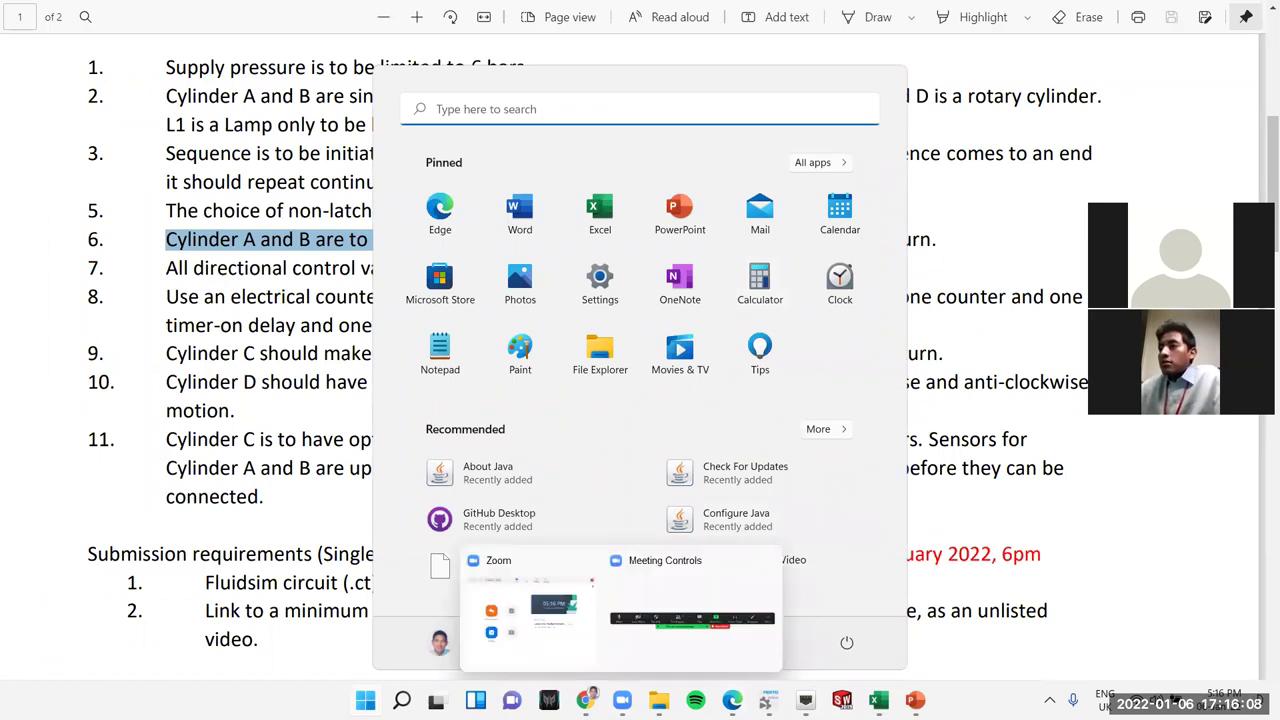
{"action": "key", "text": "super"}
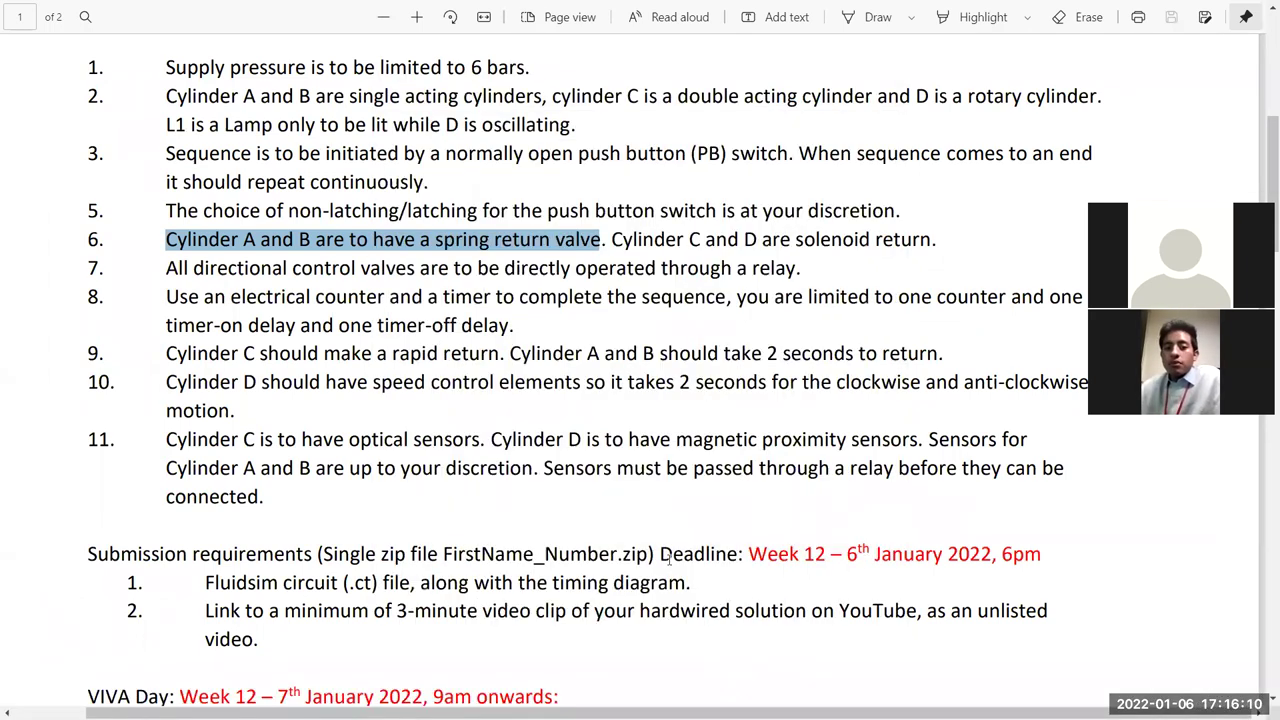
{"action": "left_click", "coordinate": [922, 287]}
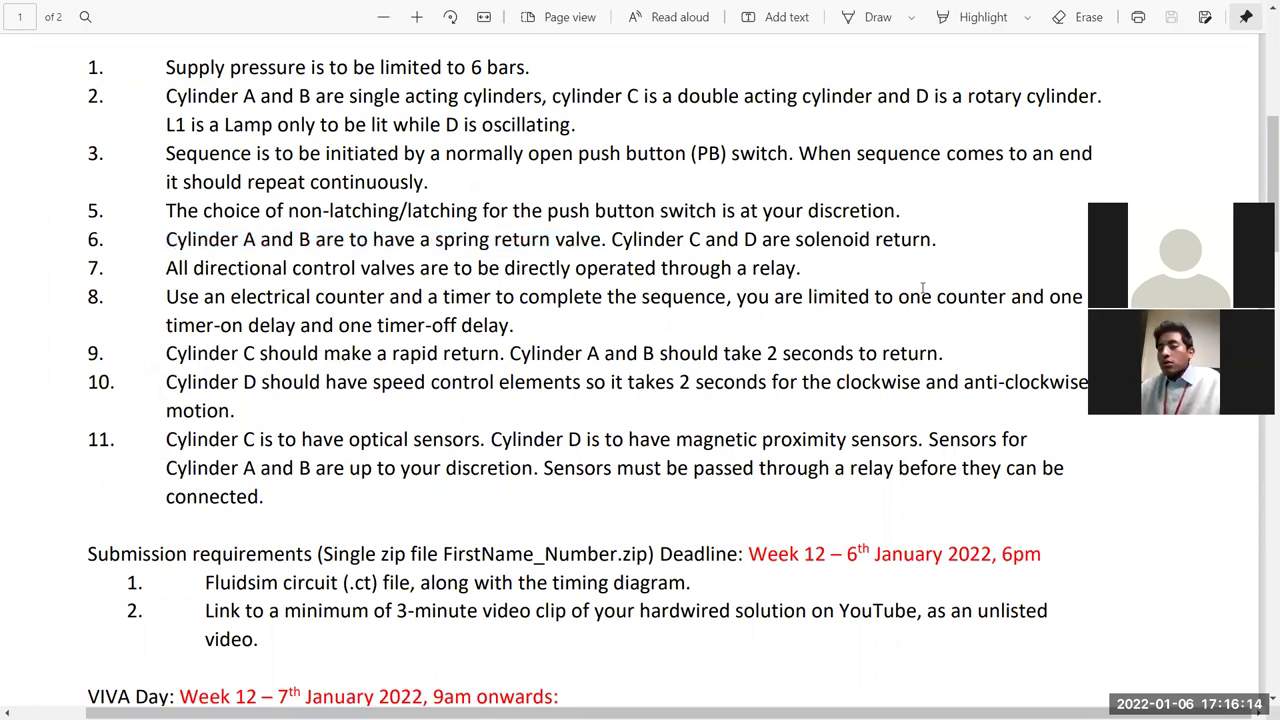
- Return to the PDF brief and mark the requirement 6 sentence about cylinders C and D being solenoid return
{"action": "key", "text": "alt+Tab"}
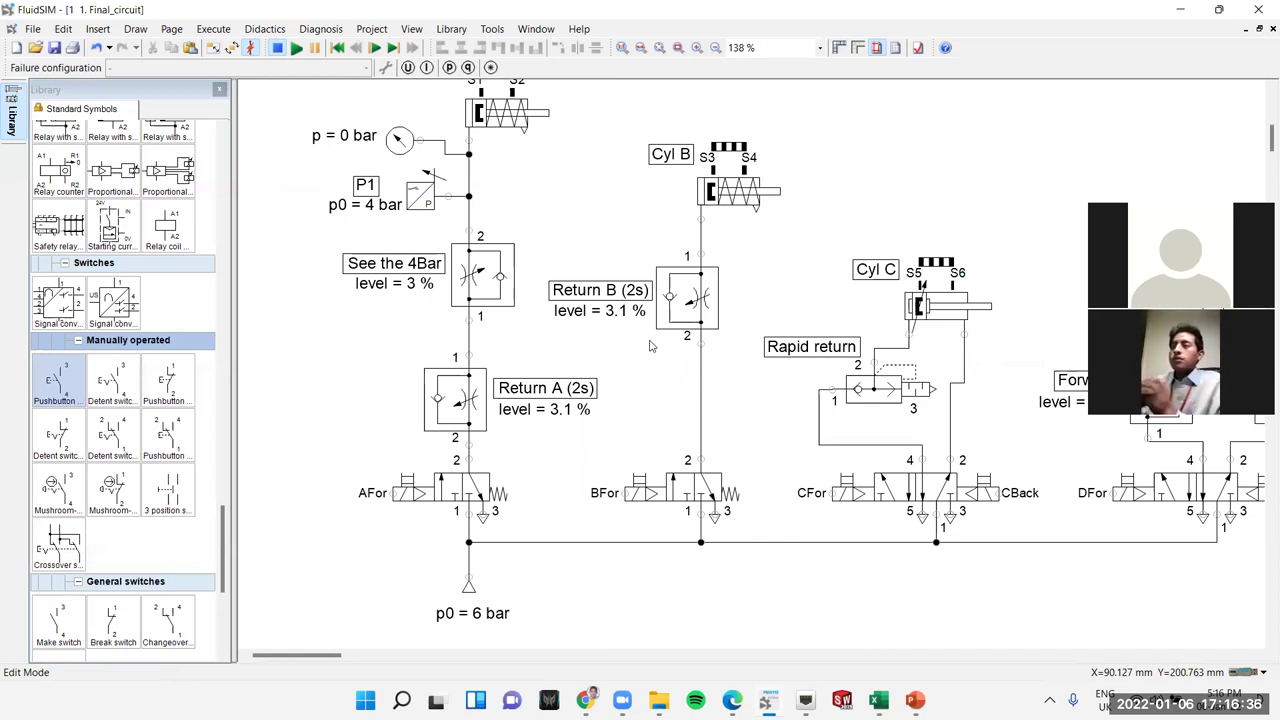
{"action": "mouse_move", "coordinate": [733, 700]}
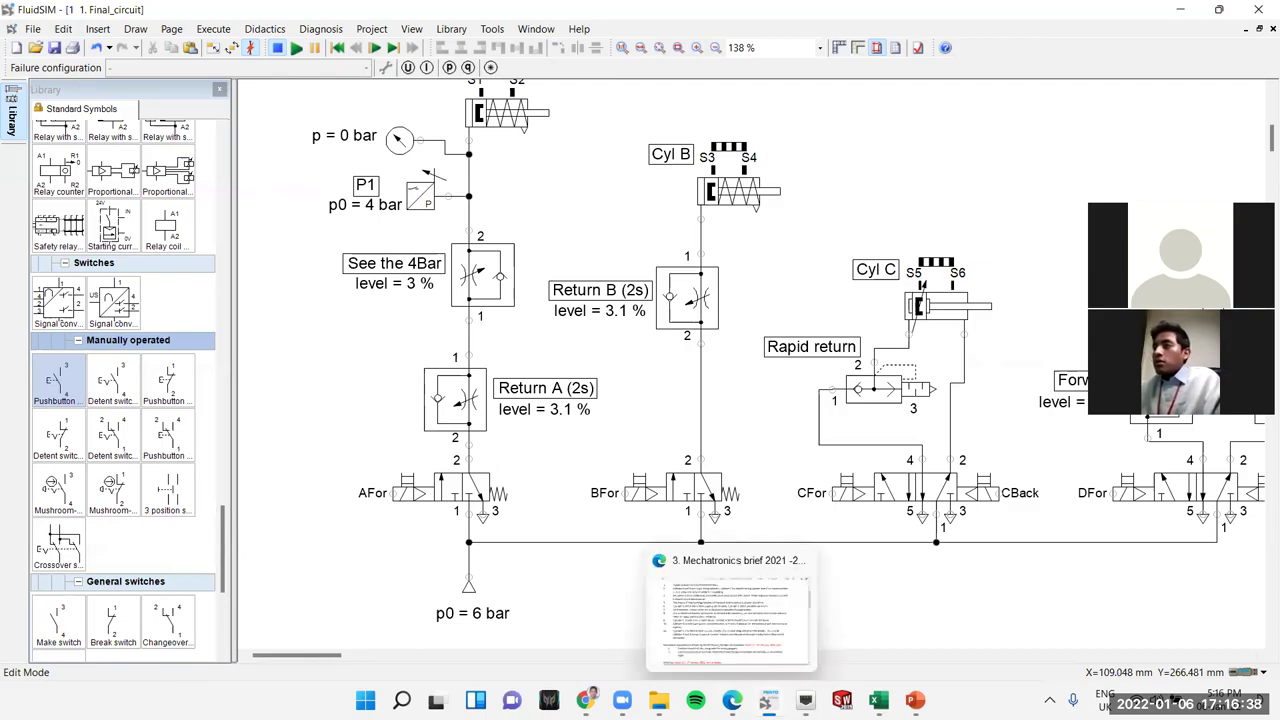
{"action": "left_click", "coordinate": [756, 629]}
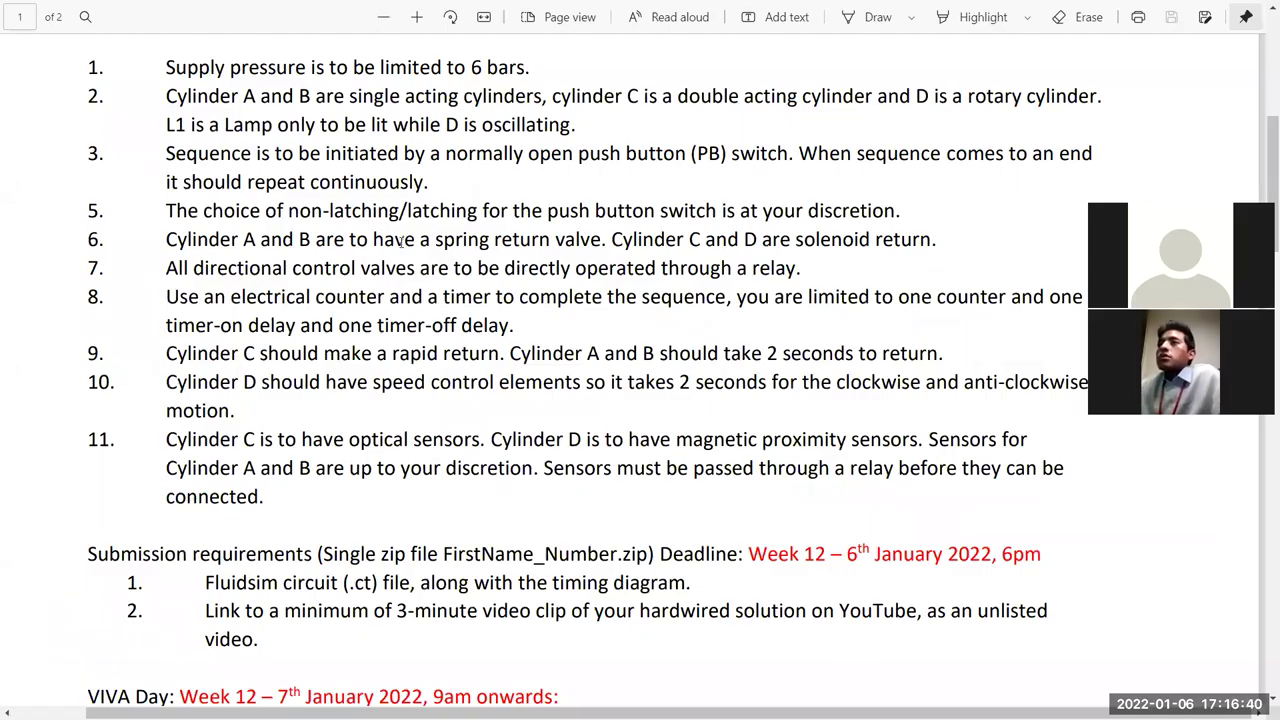
{"action": "left_click_drag", "start_coordinate": [662, 240], "coordinate": [936, 240]}
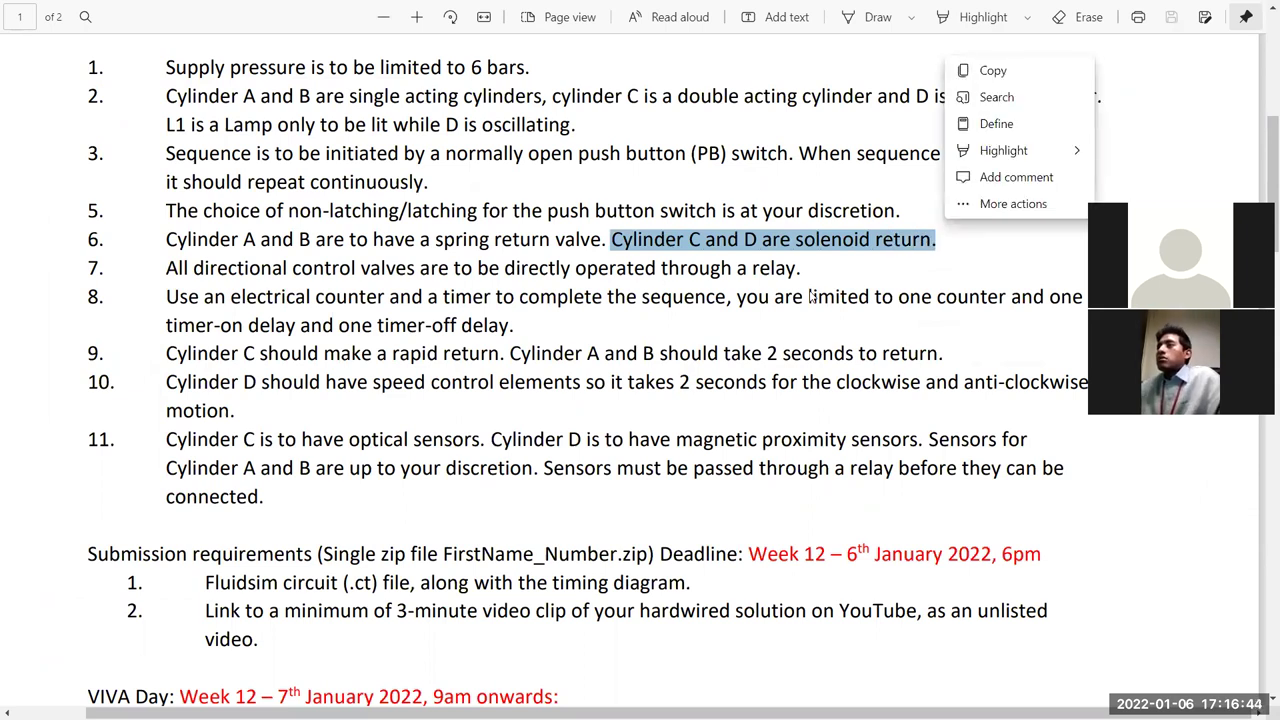
{"action": "left_click", "coordinate": [709, 370]}
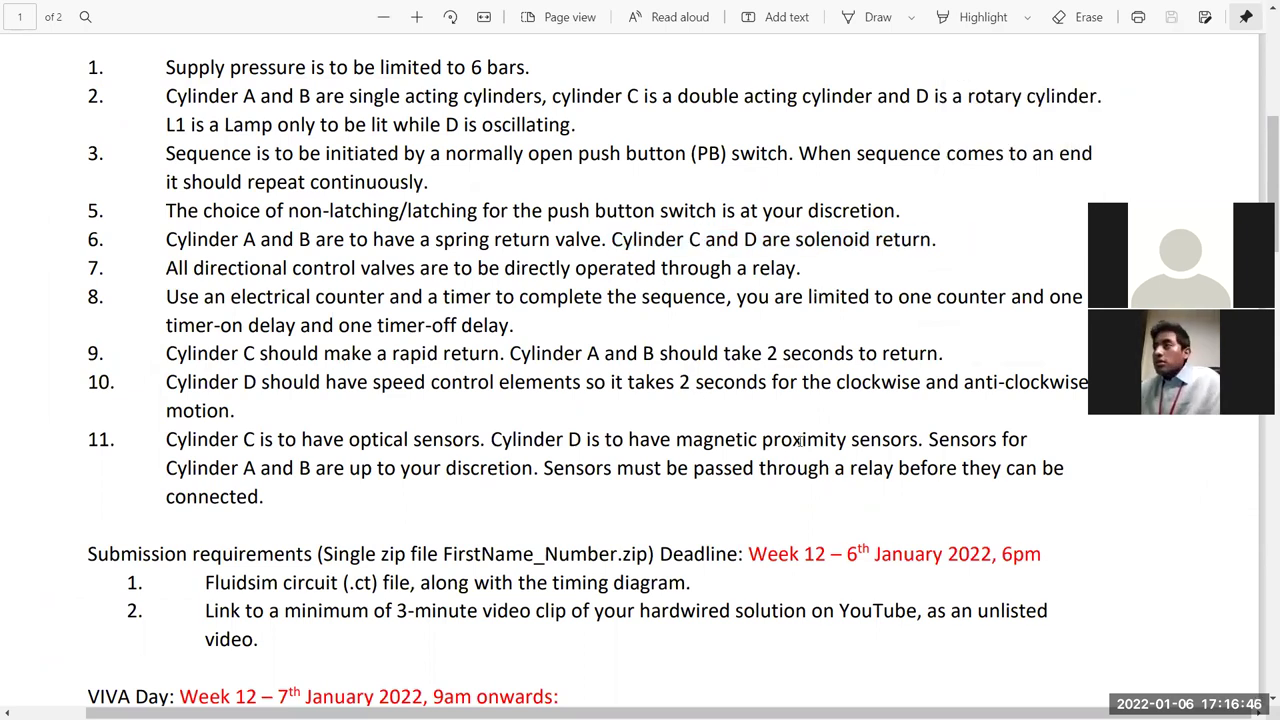
- Switch to FluidSIM to examine the solenoid valves of cylinders C and D, and return to the PDF brief
{"action": "key", "text": "super"}
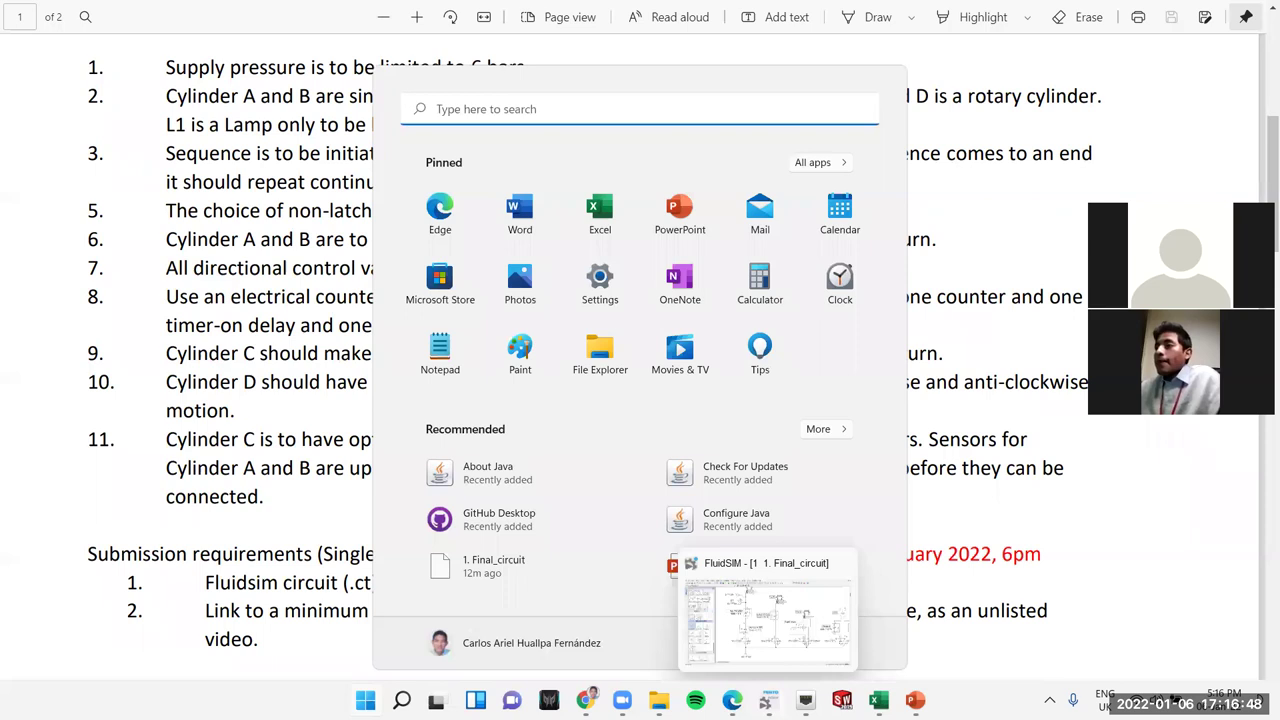
{"action": "key", "text": "Escape"}
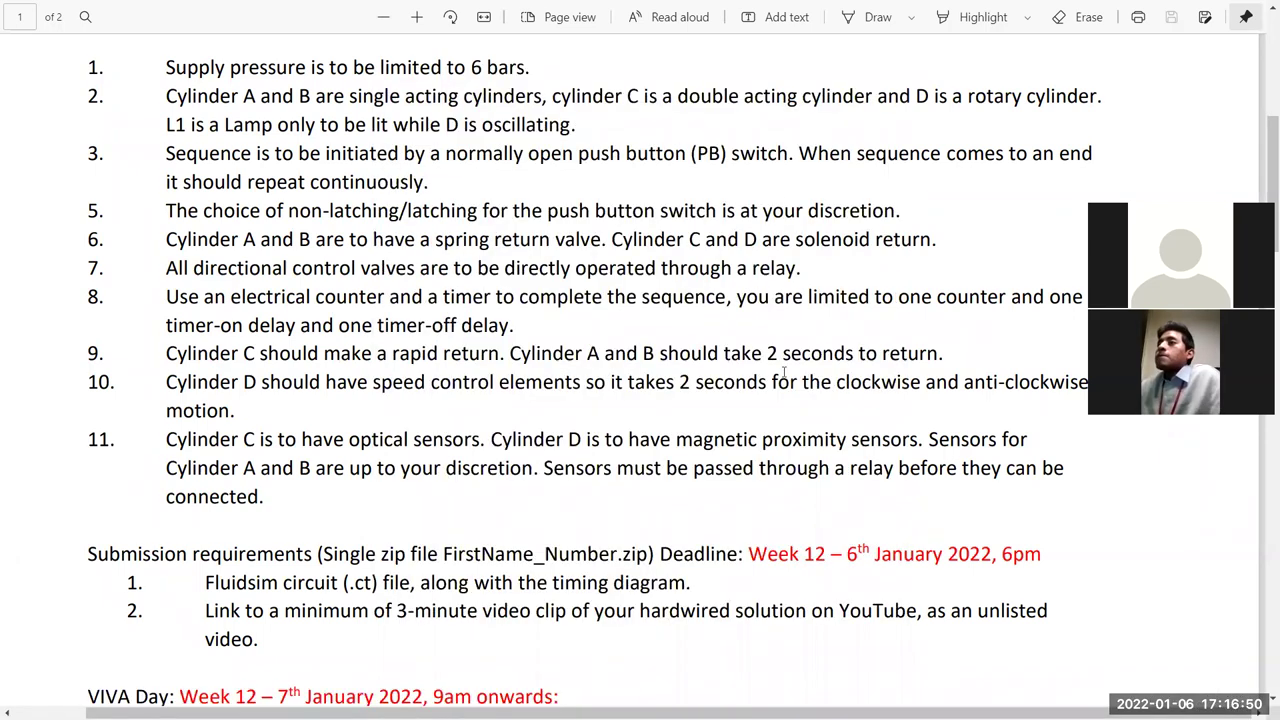
{"action": "key", "text": "super"}
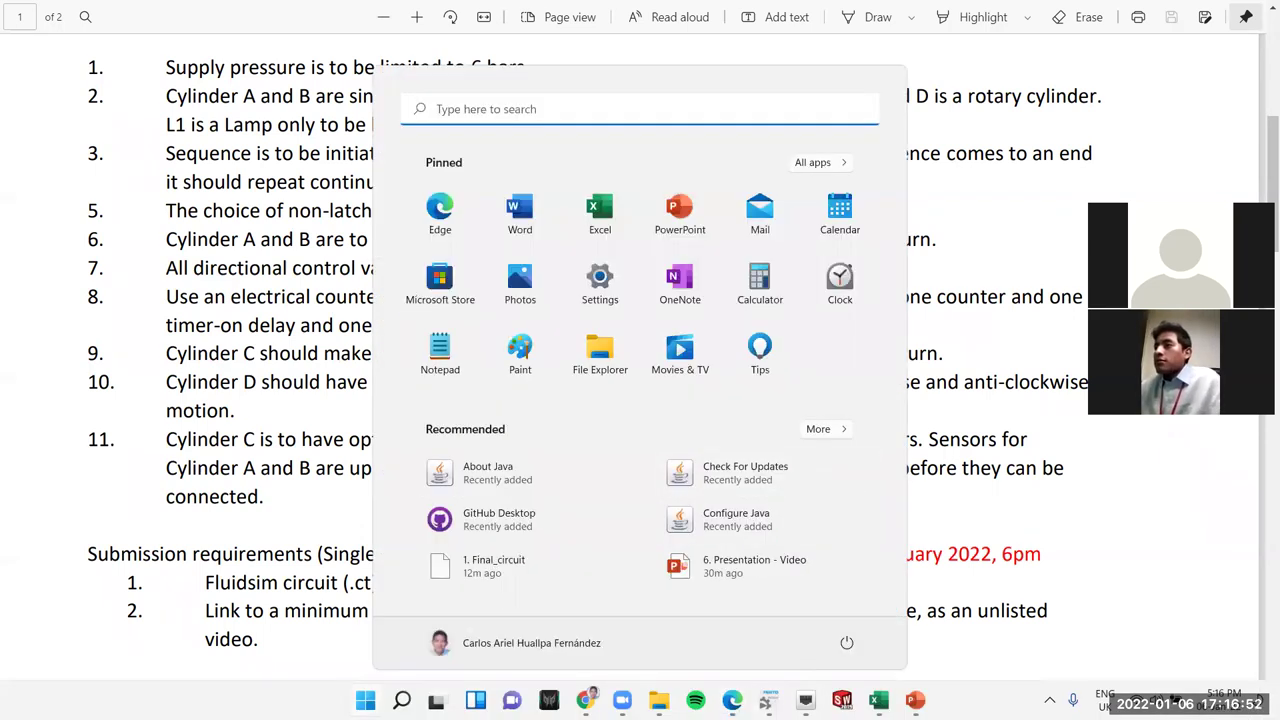
{"action": "key", "text": "alt+Tab"}
{"action": "scroll", "coordinate": [450, 168], "scroll_direction": "up", "scroll_amount": 2}
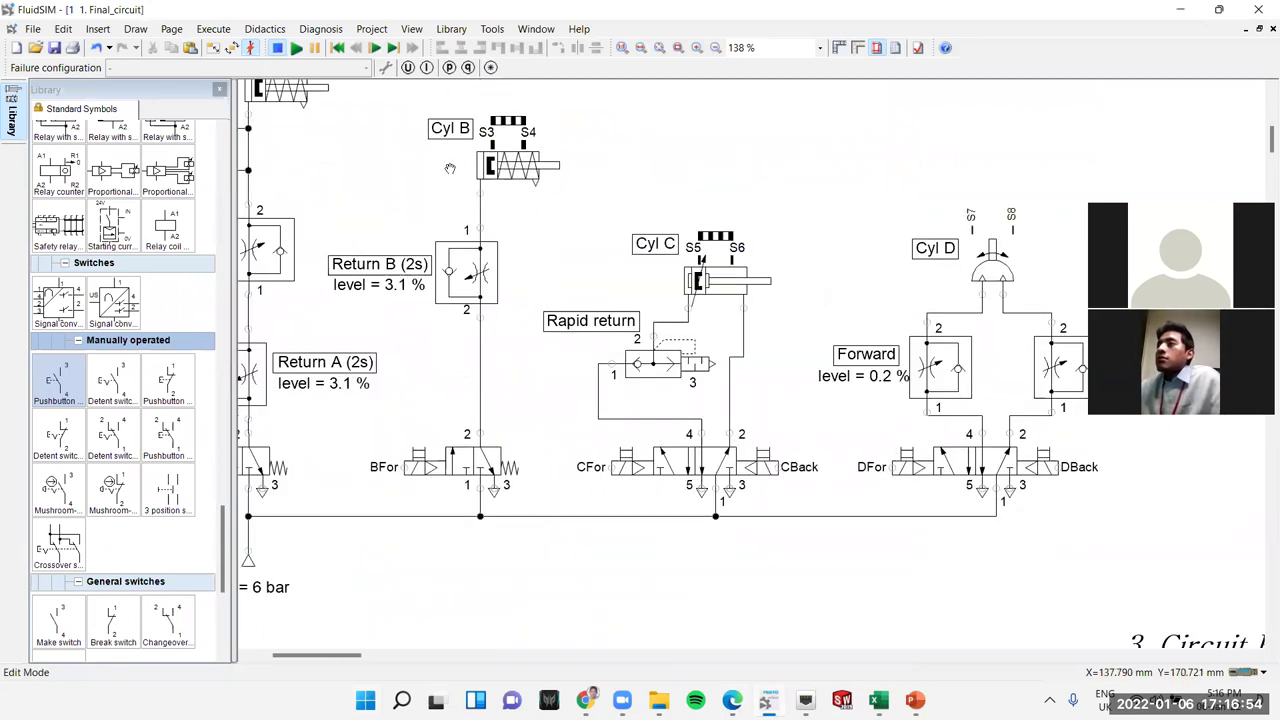
{"action": "left_click_drag", "start_coordinate": [450, 168], "coordinate": [204, 153]}
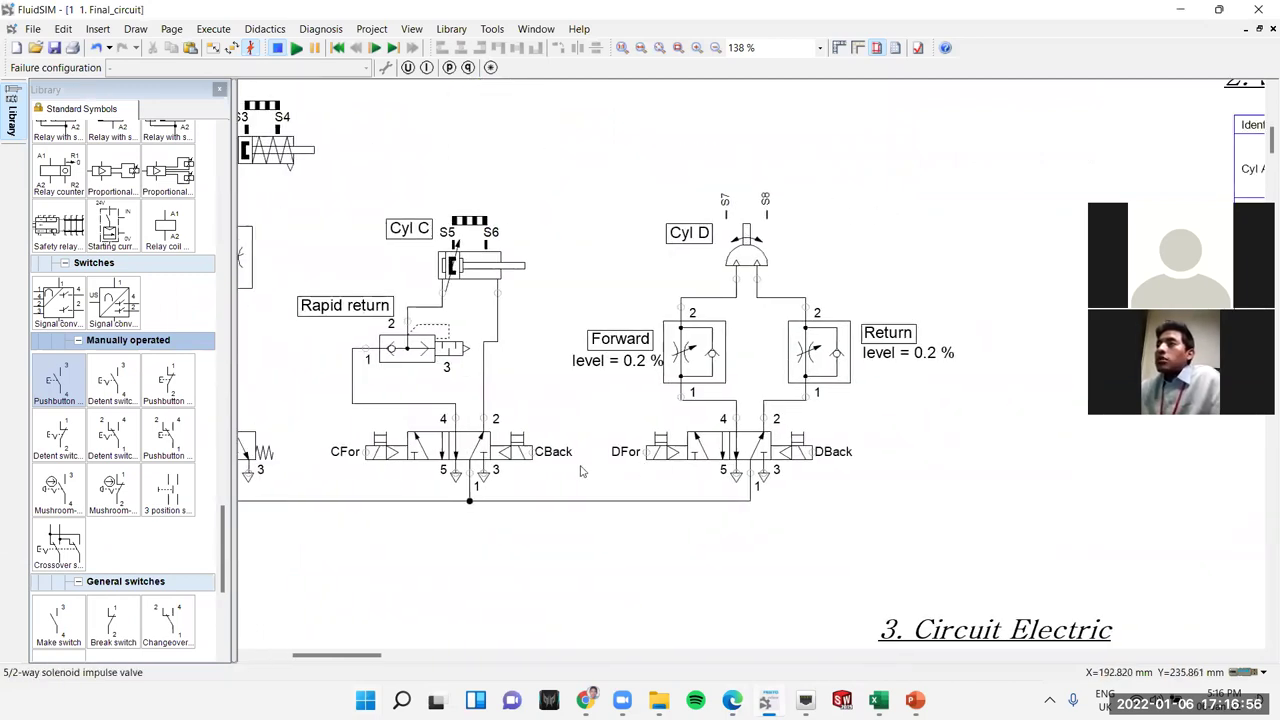
{"action": "left_click", "coordinate": [572, 466]}
{"action": "left_click", "coordinate": [815, 477]}
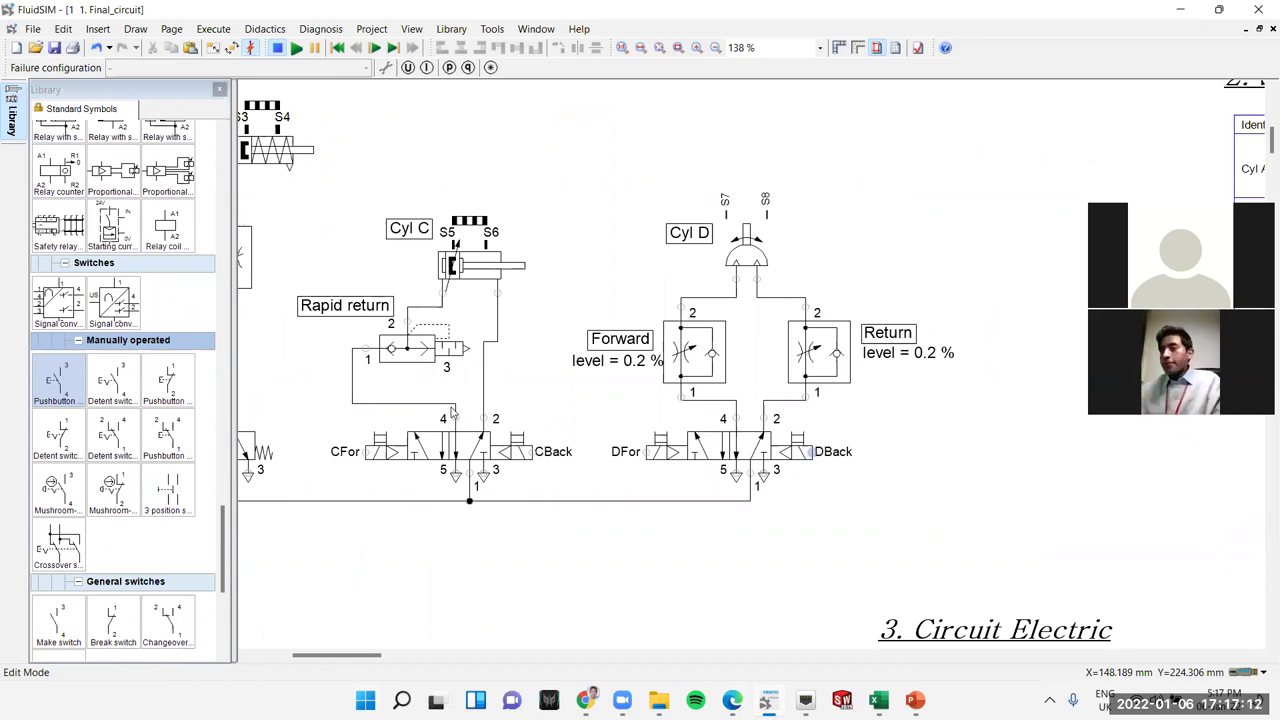
{"action": "key", "text": "alt+Tab"}
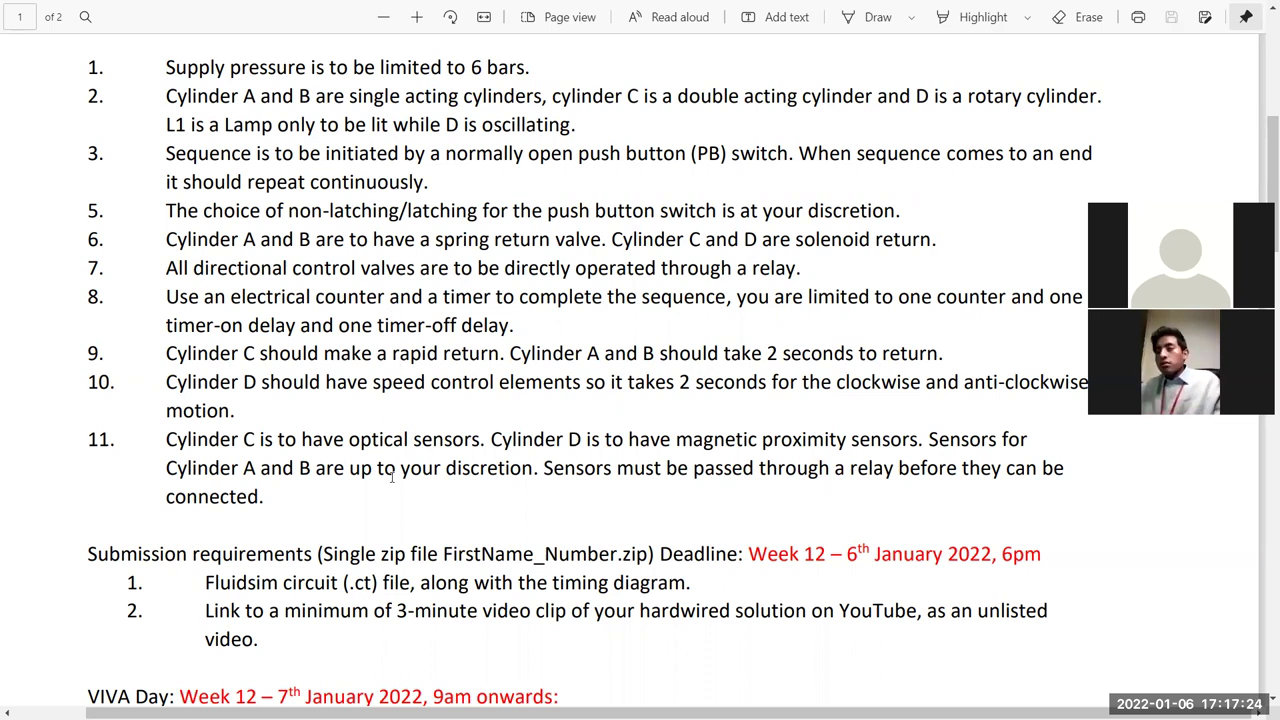
- Switch to FluidSIM and locate the DFor valve solenoid in the Sequence D section of the electric circuit
{"action": "key", "text": "alt+Tab"}
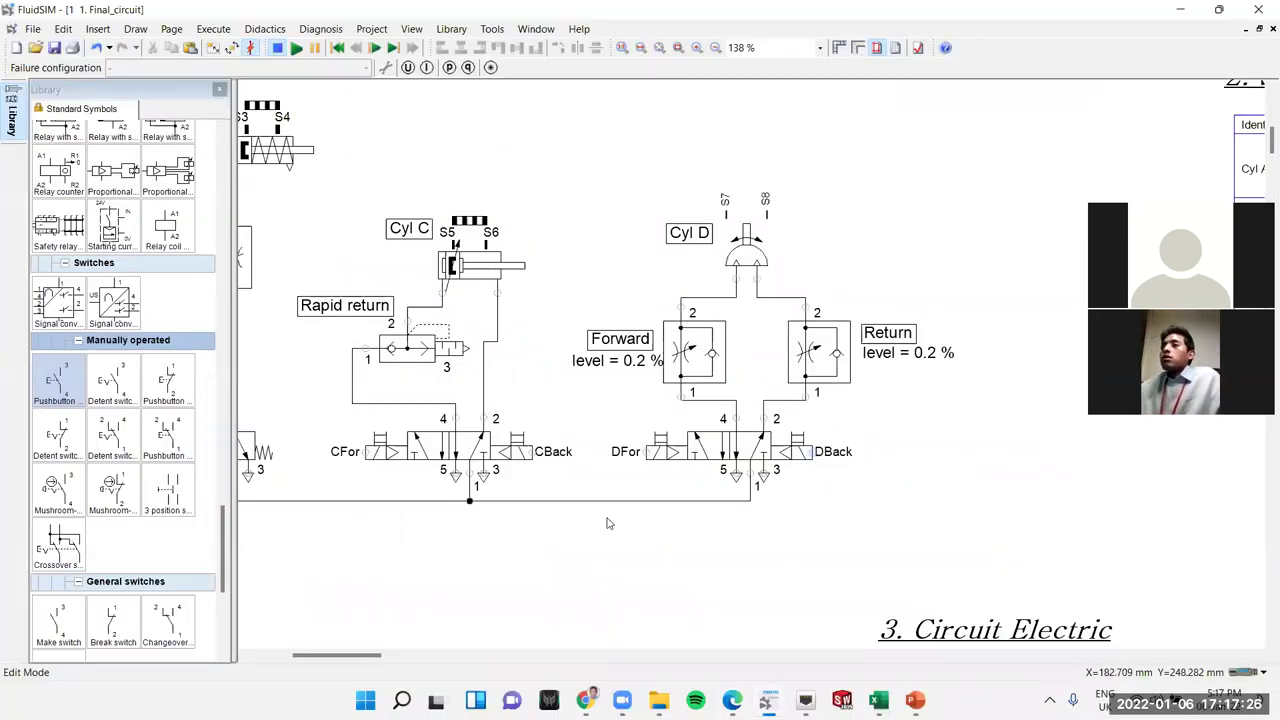
{"action": "scroll", "coordinate": [606, 522], "scroll_direction": "down", "scroll_amount": 3, "text": "ctrl"}
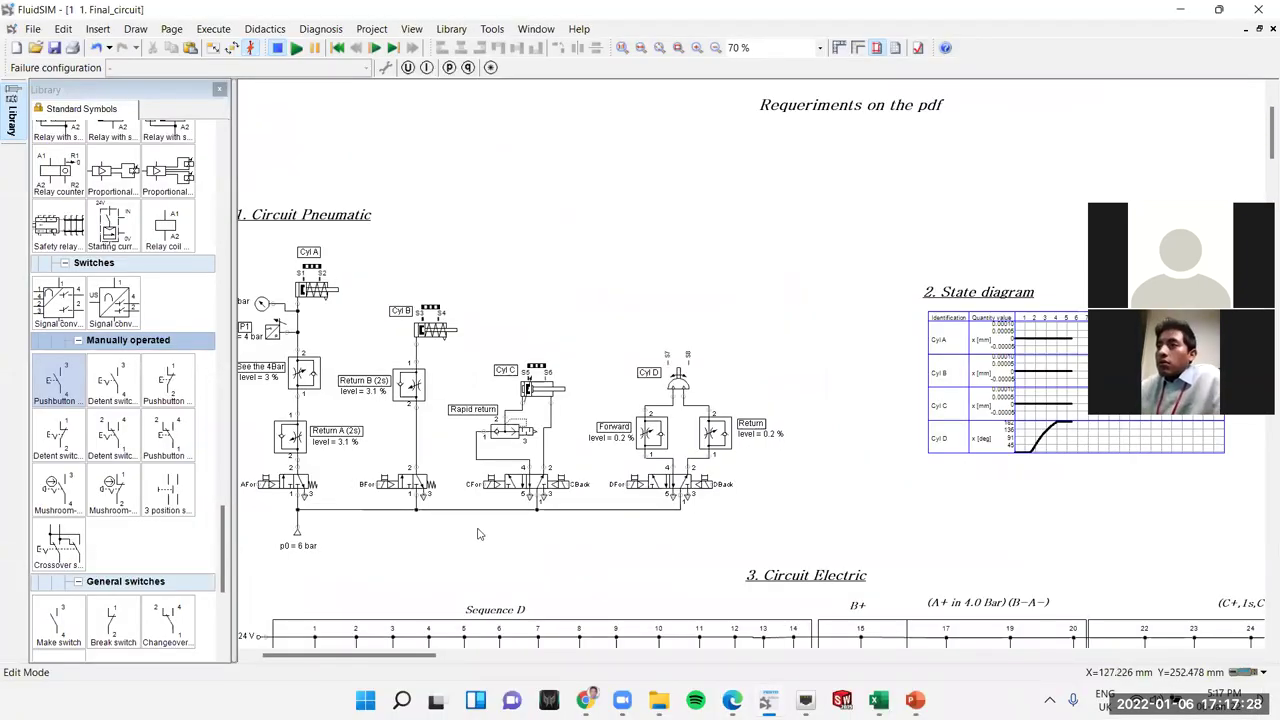
{"action": "scroll", "coordinate": [478, 534], "scroll_direction": "down", "scroll_amount": 5}
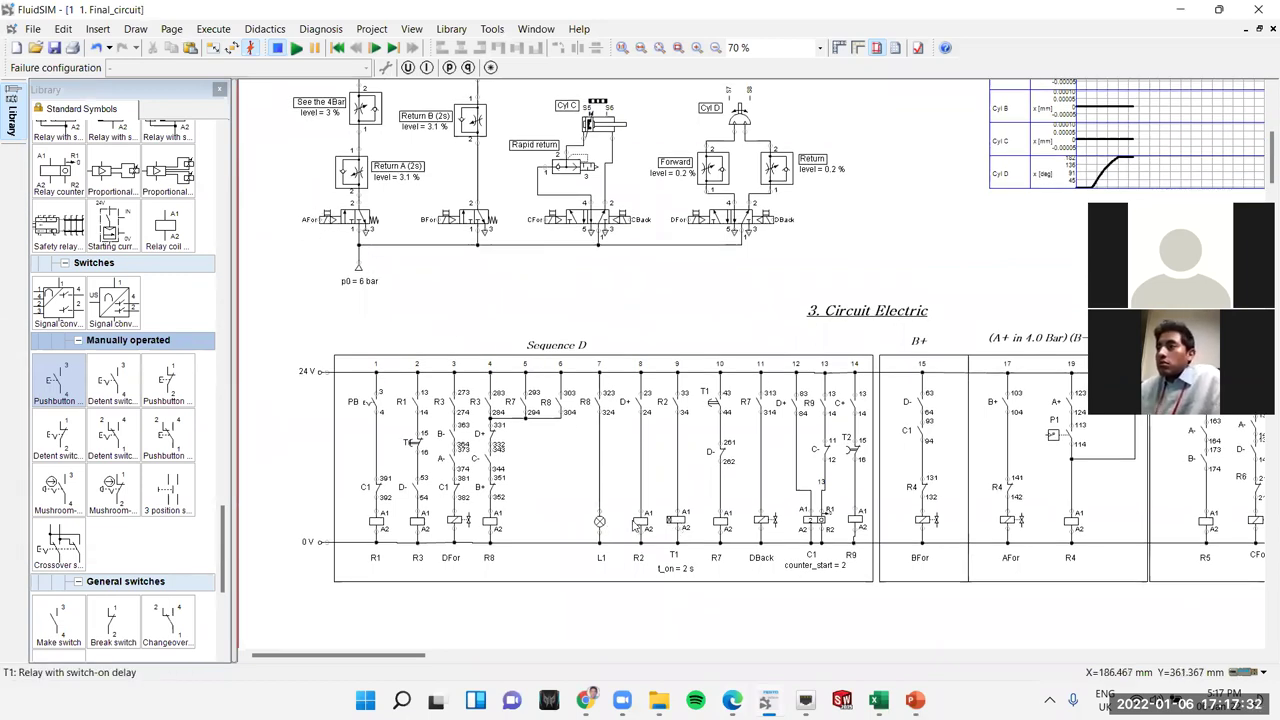
{"action": "left_click", "coordinate": [457, 520]}
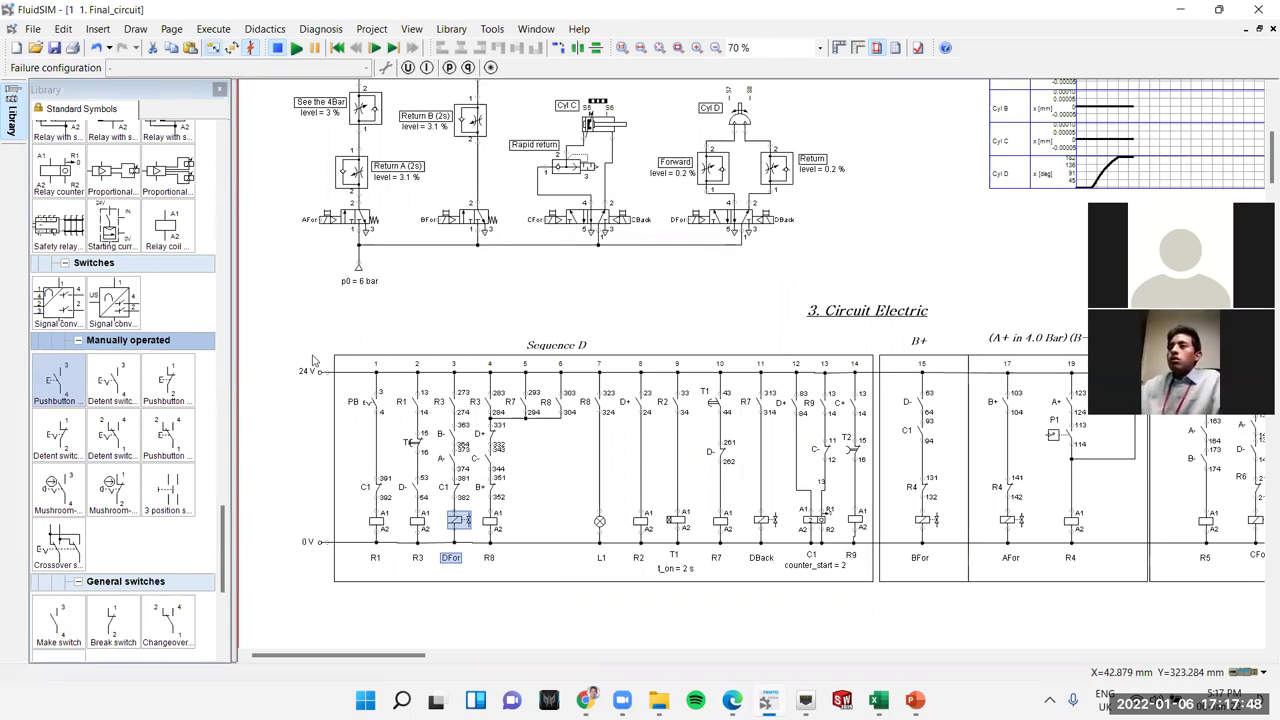
{"action": "left_click", "coordinate": [422, 311]}
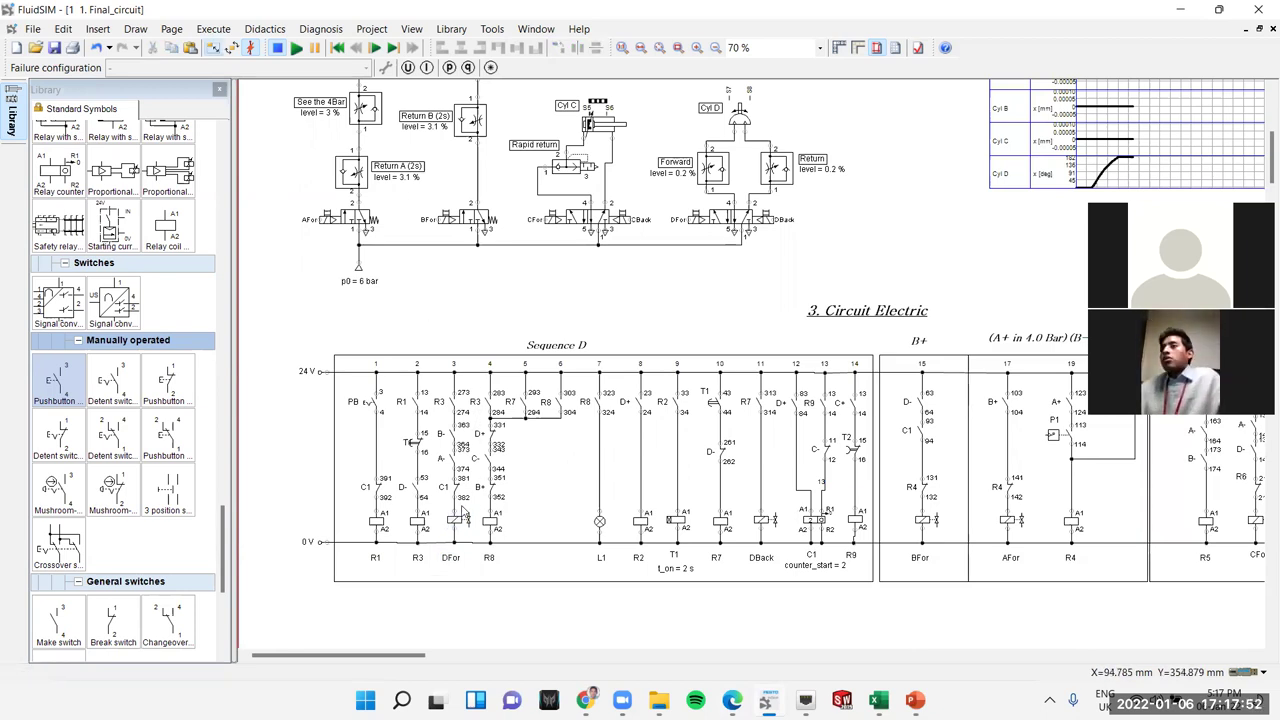
- Examine the contacts feeding the DFor solenoid in the third branch, including C1 and B-
{"action": "scroll", "coordinate": [468, 517], "scroll_direction": "up", "scroll_amount": 3}
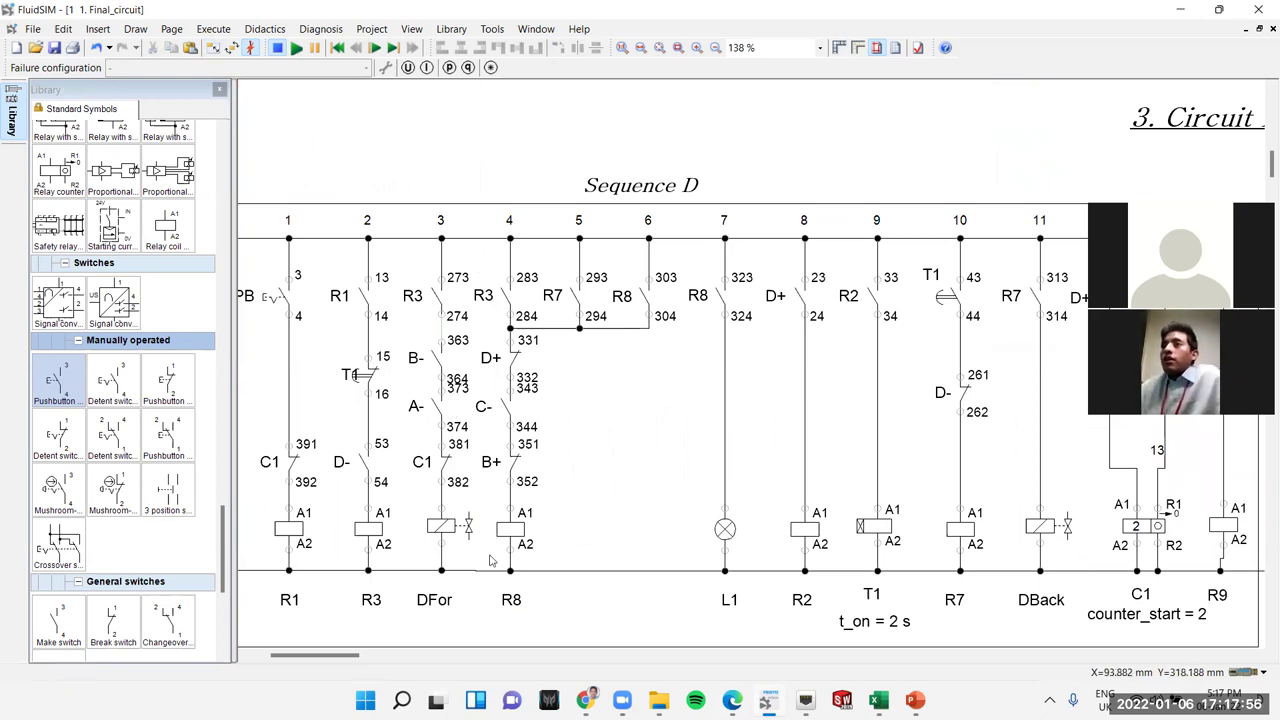
{"action": "scroll", "coordinate": [441, 390], "scroll_direction": "down", "scroll_amount": 1}
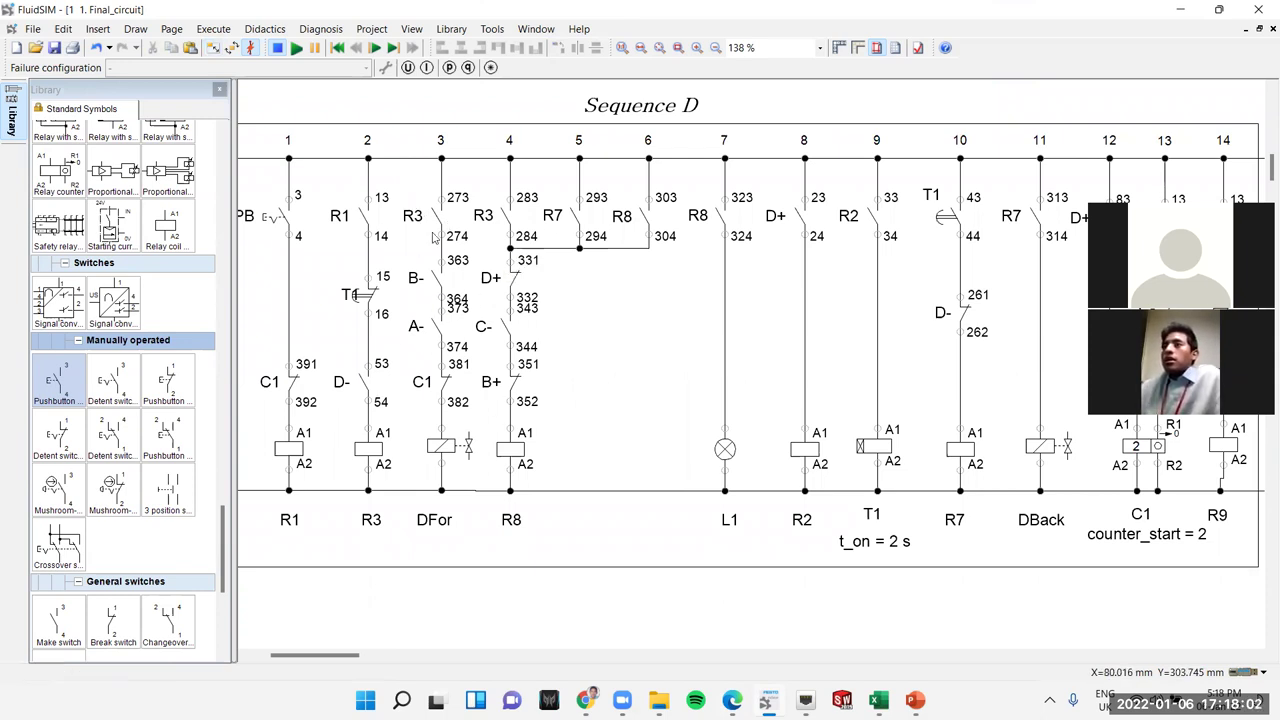
{"action": "left_click", "coordinate": [446, 387]}
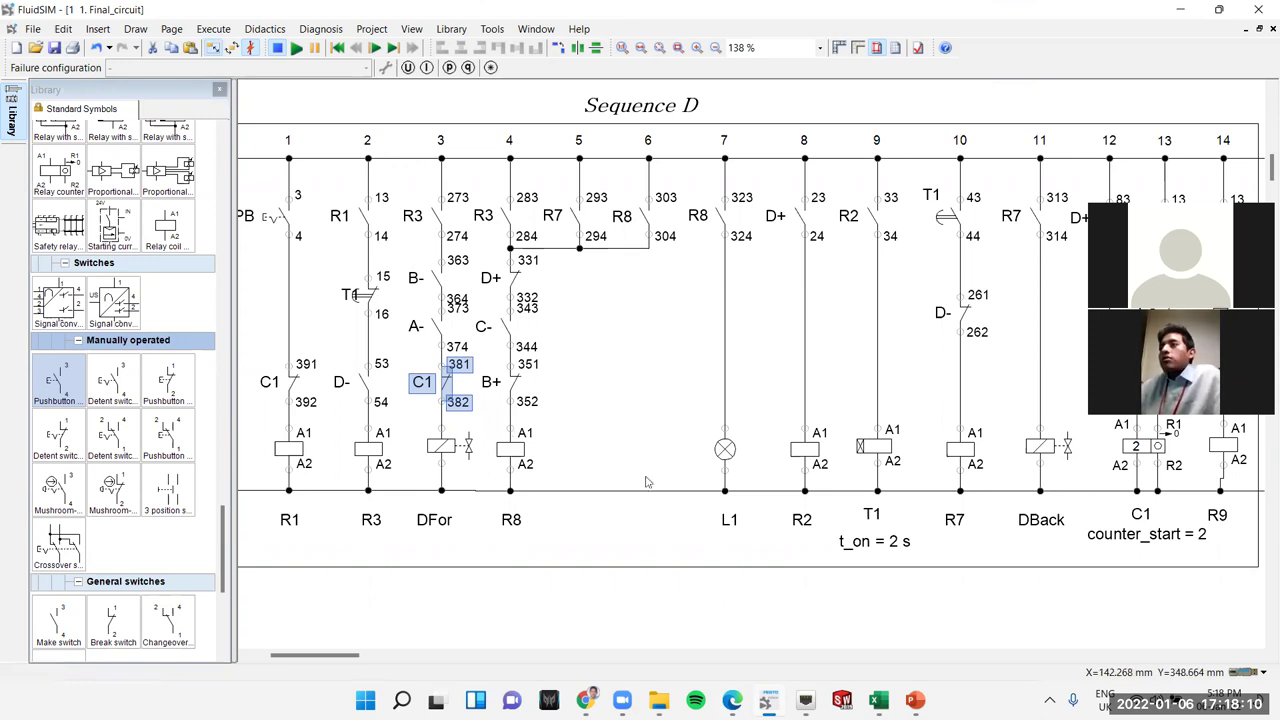
{"action": "left_click", "coordinate": [441, 282]}
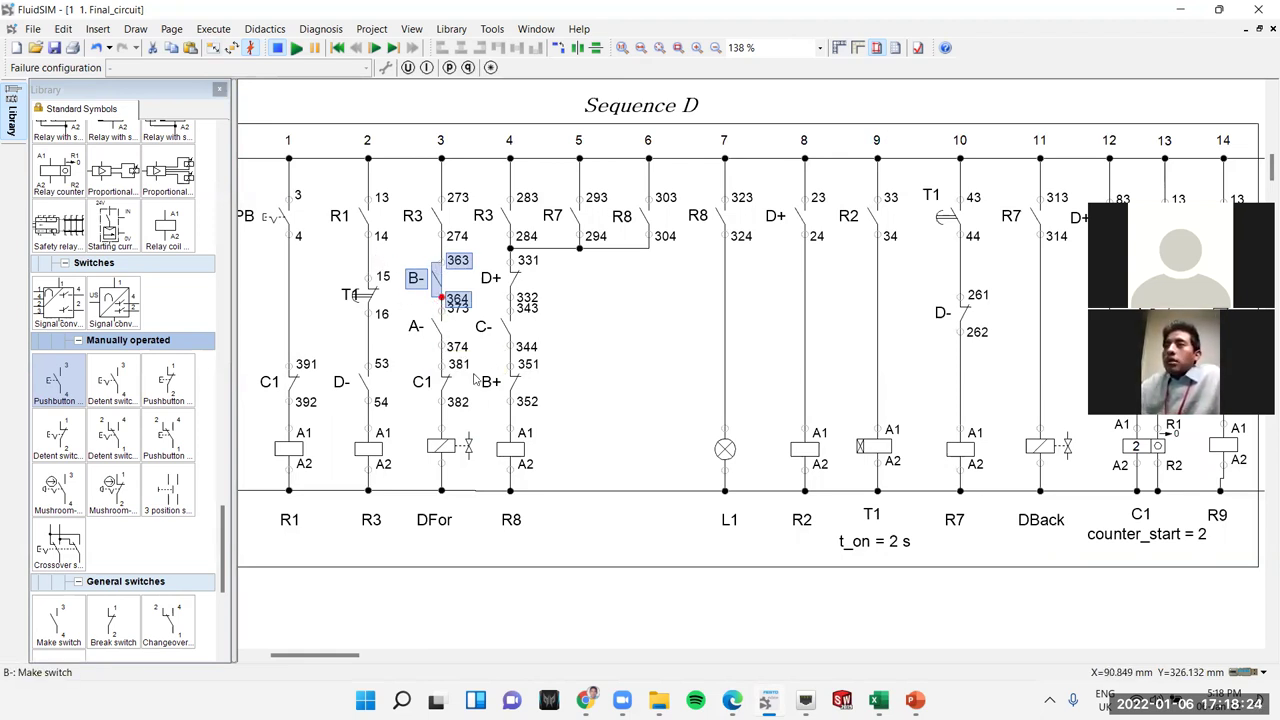
- Examine the Sensors section, covering the random sensors for A and B, optical for C and magnetic proximity for D
{"action": "scroll", "coordinate": [714, 566], "scroll_direction": "down", "scroll_amount": 5}
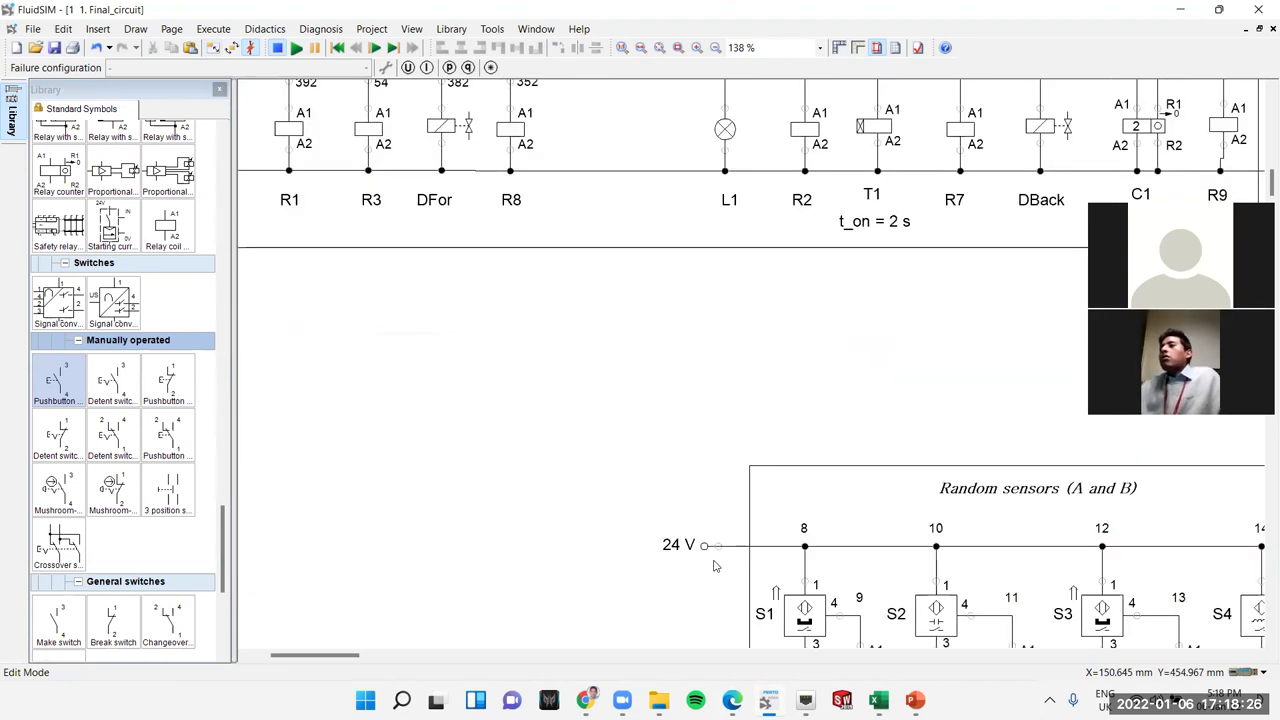
{"action": "scroll", "coordinate": [714, 566], "scroll_direction": "down", "scroll_amount": 3}
{"action": "left_click_drag", "start_coordinate": [1024, 577], "coordinate": [591, 489]}
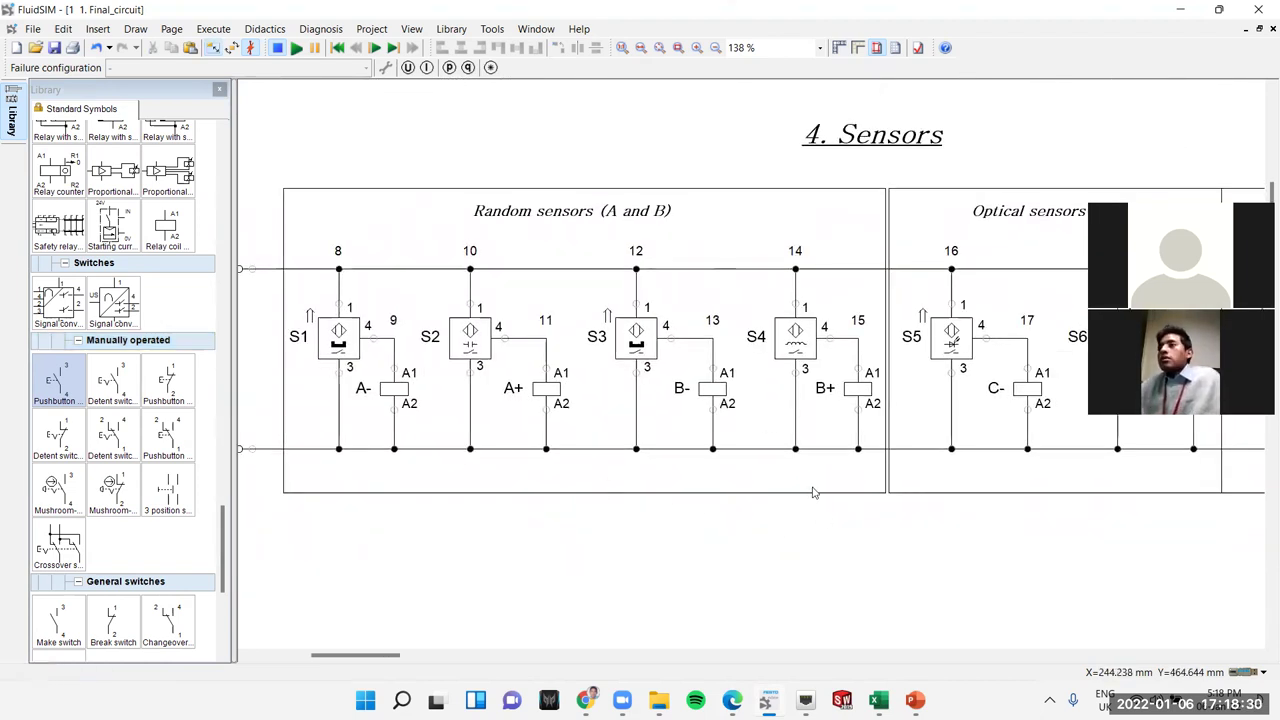
{"action": "left_click_drag", "start_coordinate": [799, 562], "coordinate": [908, 584]}
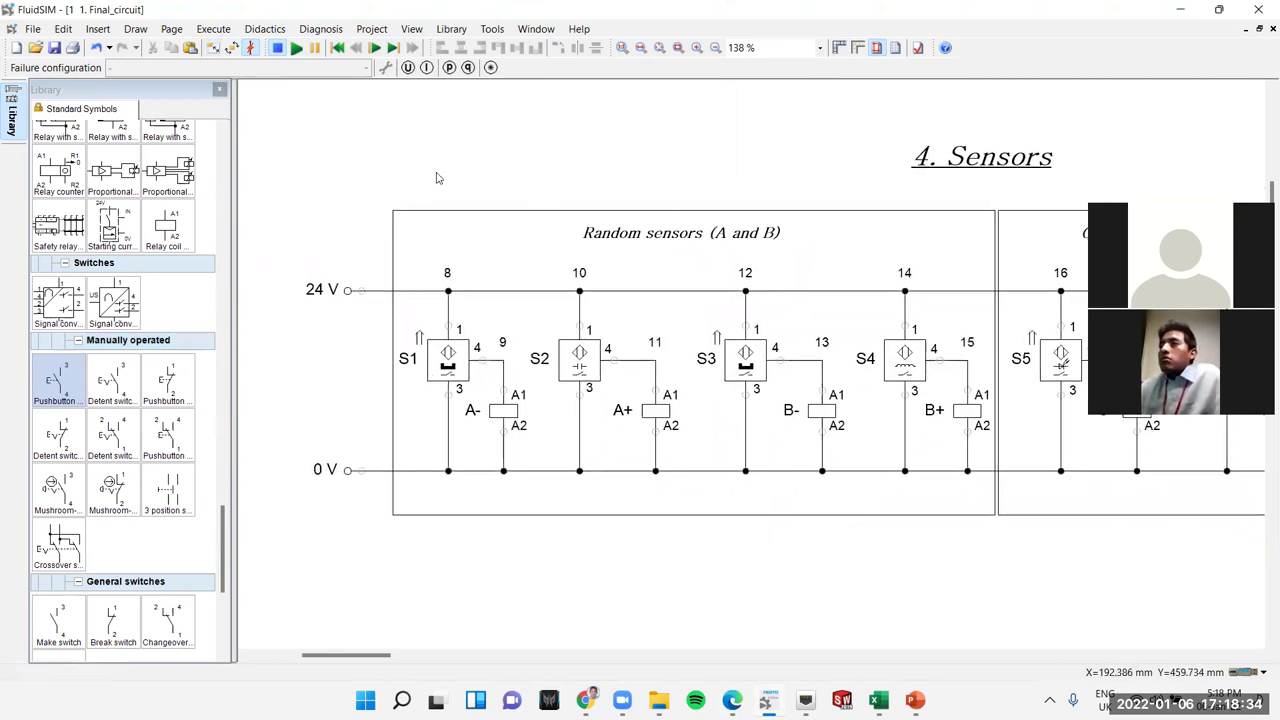
{"action": "left_click_drag", "start_coordinate": [860, 560], "coordinate": [721, 550]}
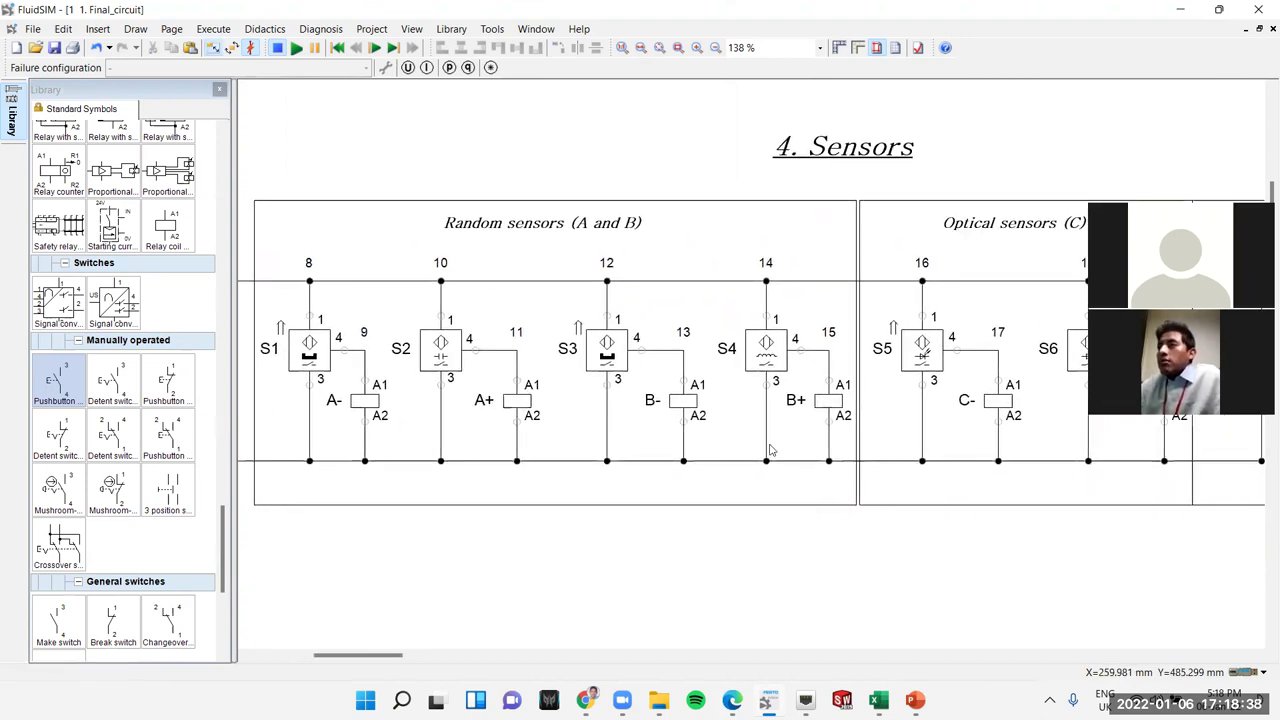
{"action": "left_click_drag", "start_coordinate": [986, 589], "coordinate": [491, 580]}
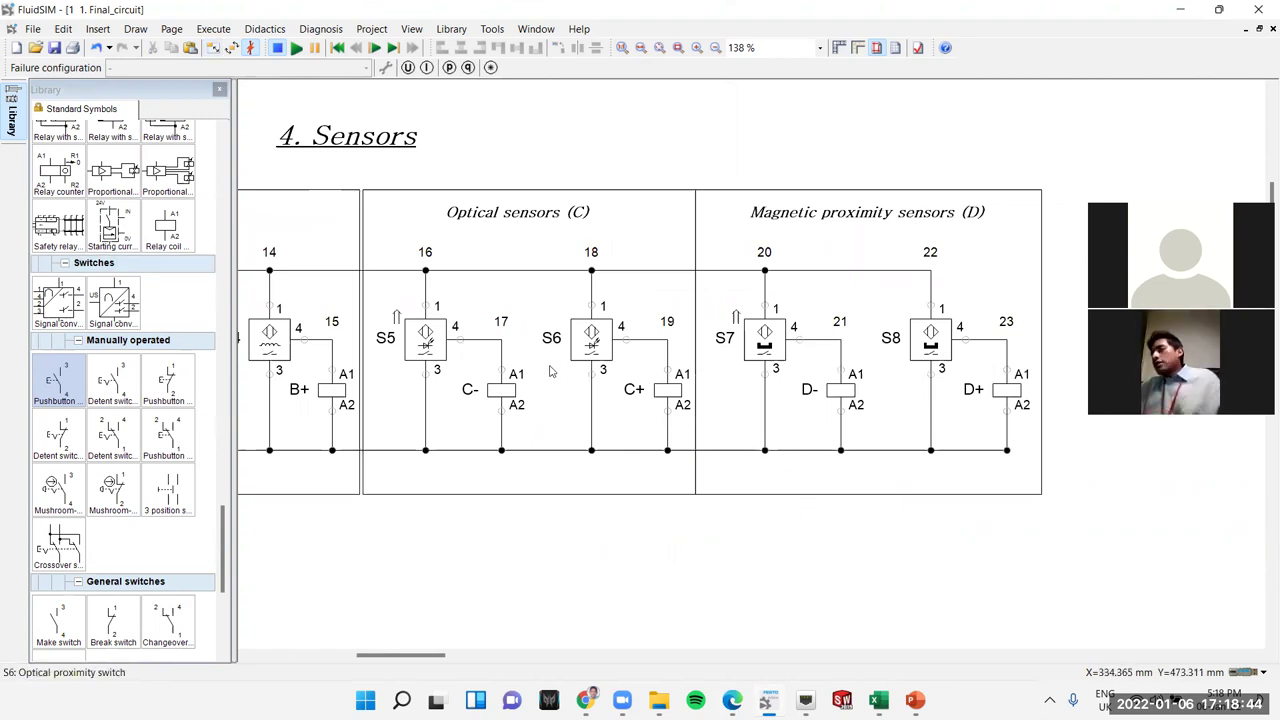
- Examine the sensor positions on the cylinders in the pneumatic circuit, and return to the Sequence D electric circuit
{"action": "scroll", "coordinate": [540, 363], "scroll_direction": "up", "scroll_amount": 1}
{"action": "scroll", "coordinate": [535, 361], "scroll_direction": "up", "scroll_amount": 12}
{"action": "scroll", "coordinate": [665, 462], "scroll_direction": "left", "scroll_amount": 5}
{"action": "scroll", "coordinate": [665, 462], "scroll_direction": "down", "scroll_amount": 10}
{"action": "scroll", "coordinate": [929, 449], "scroll_direction": "left", "scroll_amount": 4}
{"action": "scroll", "coordinate": [771, 343], "scroll_direction": "right", "scroll_amount": 2}
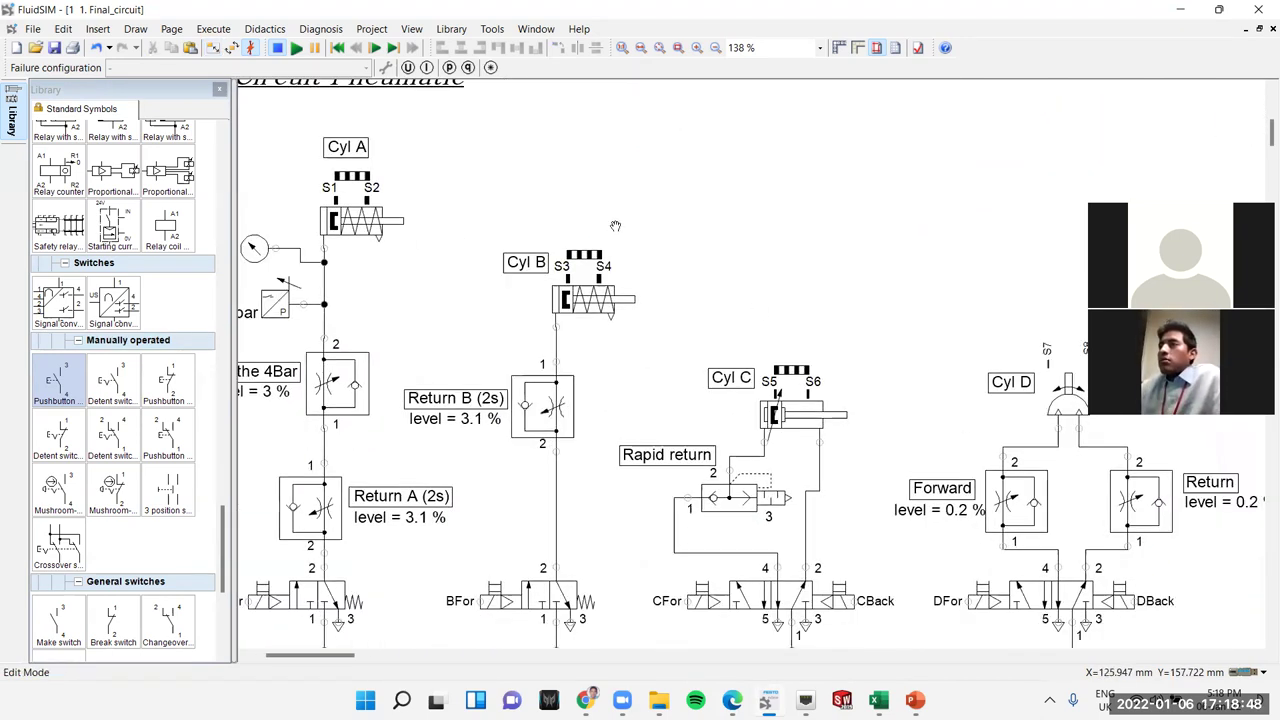
{"action": "scroll", "coordinate": [612, 225], "scroll_direction": "up", "scroll_amount": 1}
{"action": "scroll", "coordinate": [612, 225], "scroll_direction": "left", "scroll_amount": 1}
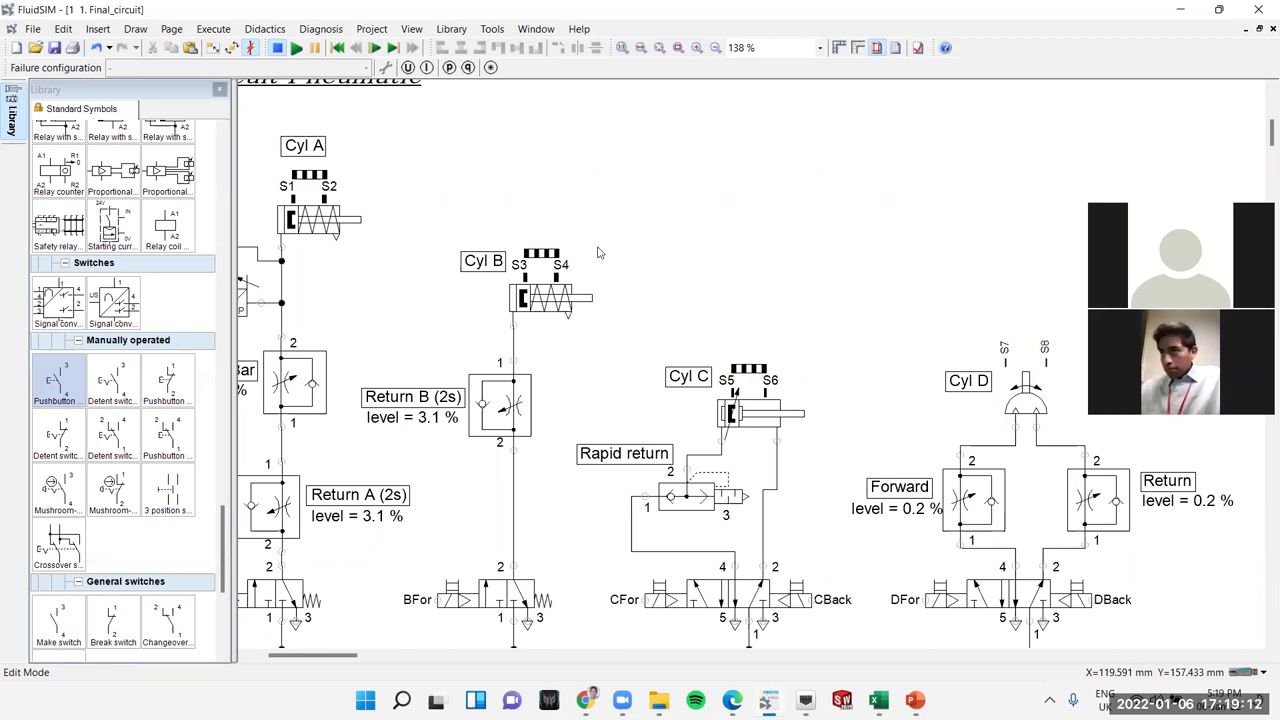
{"action": "scroll", "coordinate": [576, 385], "scroll_direction": "down", "scroll_amount": 5}
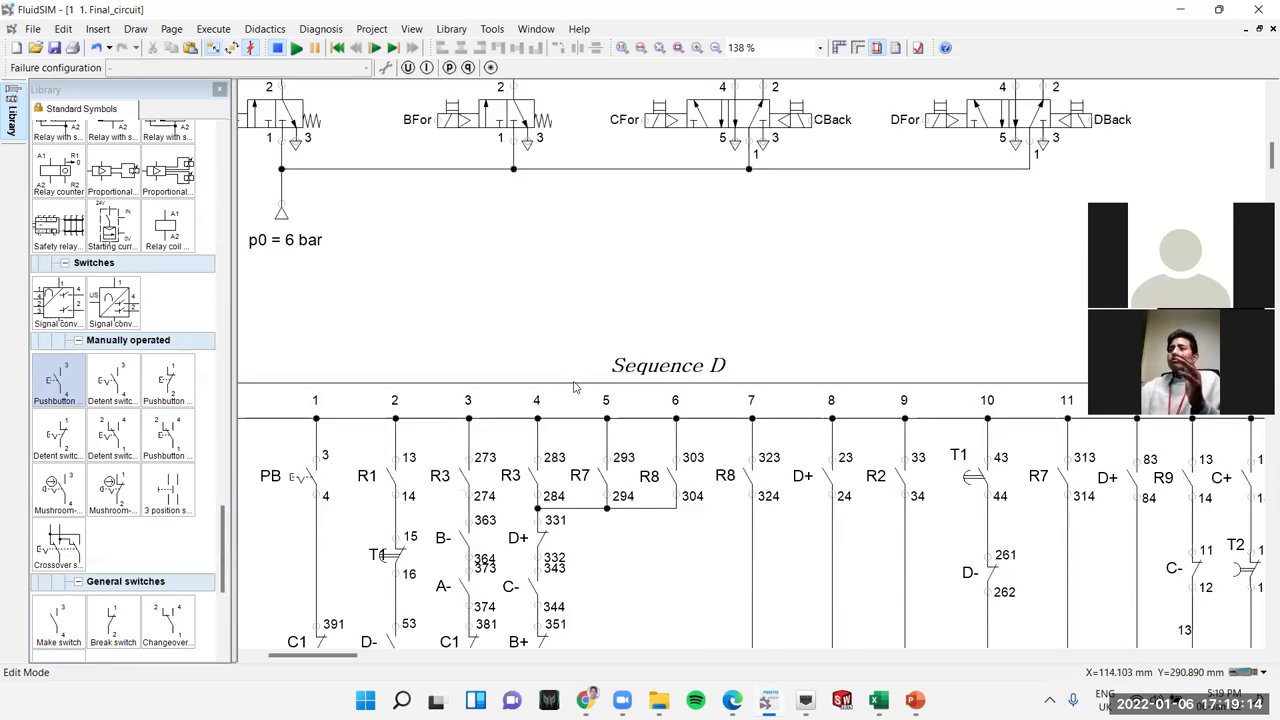
{"action": "scroll", "coordinate": [575, 387], "scroll_direction": "down", "scroll_amount": 2}
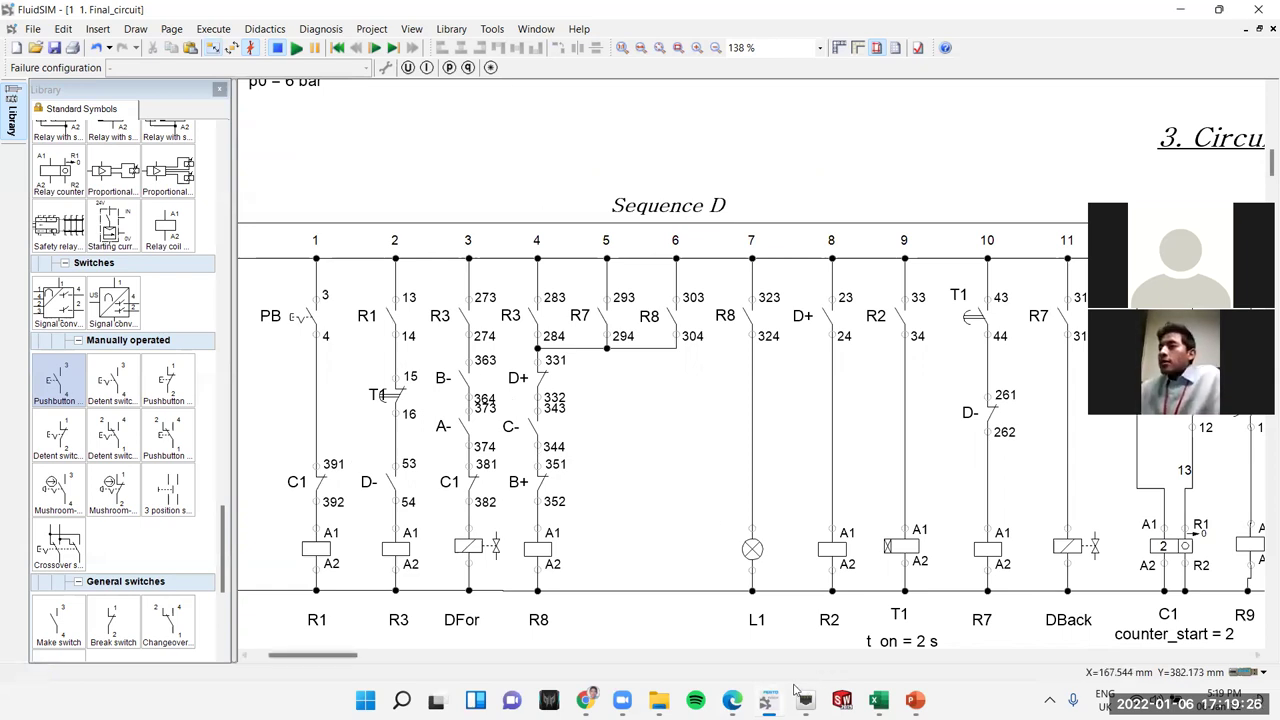
- Switch to the PDF brief and mark requirement 8 about the electrical counter and the timer-on and timer-off delays
{"action": "mouse_move", "coordinate": [769, 699]}
{"action": "key", "text": "alt+Tab"}
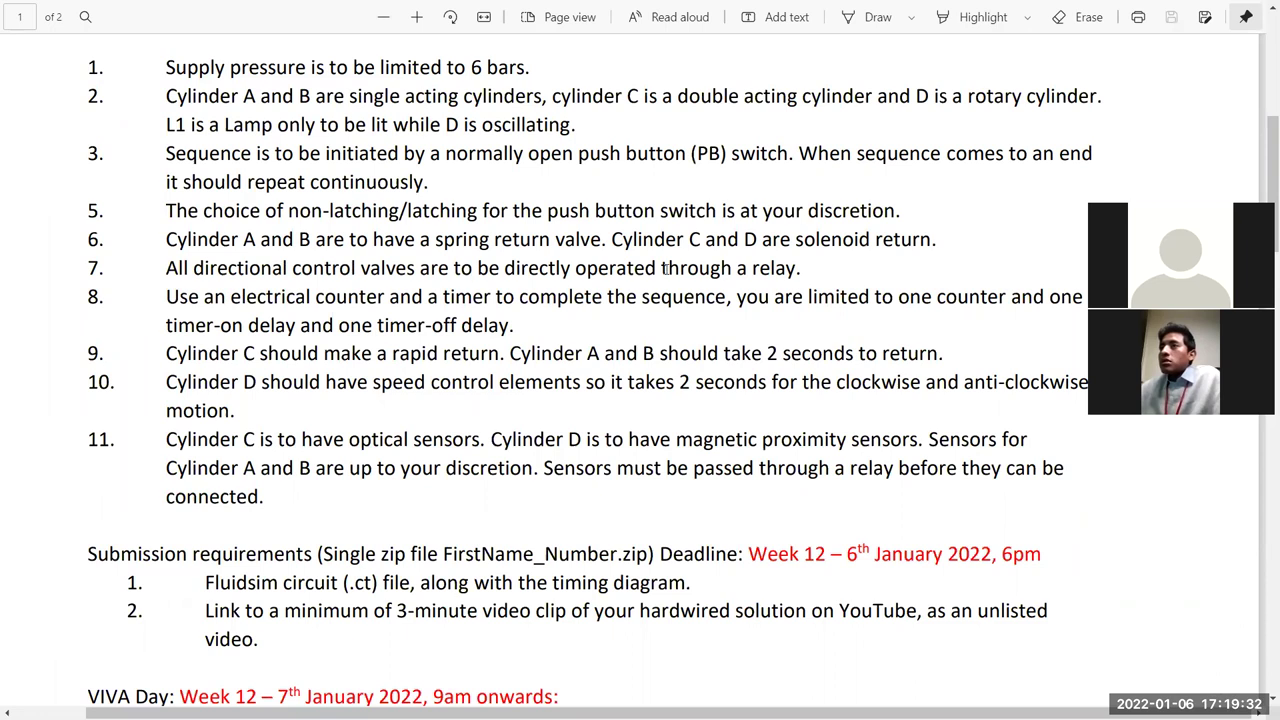
{"action": "left_click_drag", "start_coordinate": [166, 296], "coordinate": [516, 330]}
{"action": "right_click", "coordinate": [522, 336]}
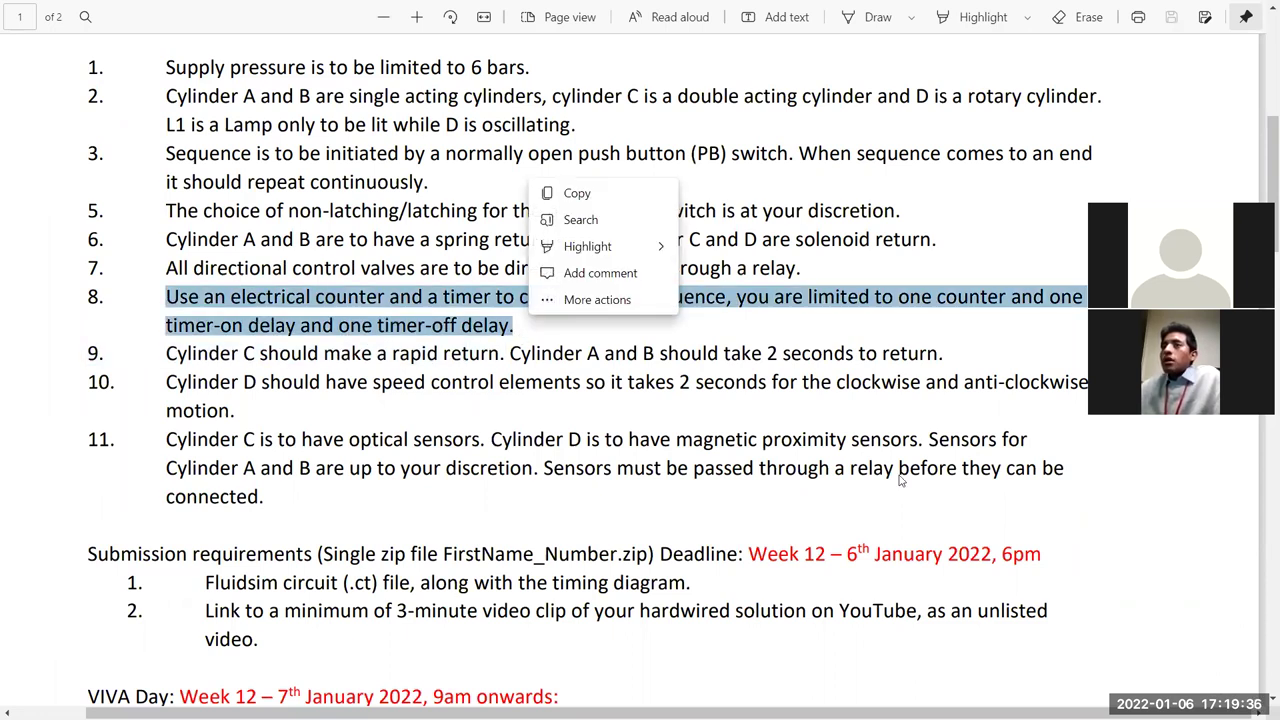
{"action": "key", "text": "Escape"}
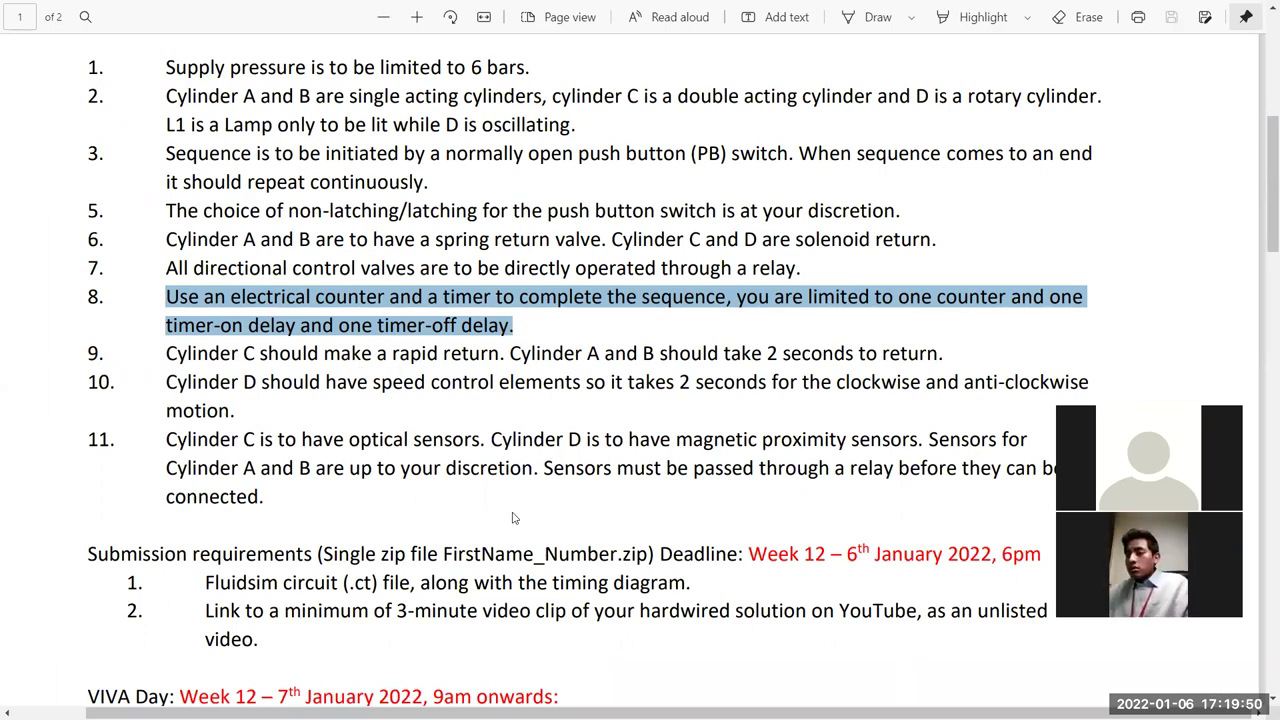
- Switch to FluidSIM and point out the on-delay timer relay T1 and the counter C1 in the Sequence D circuit
{"action": "key", "text": "alt+Tab"}
{"action": "left_click", "coordinate": [600, 473]}
{"action": "left_click", "coordinate": [740, 160]}
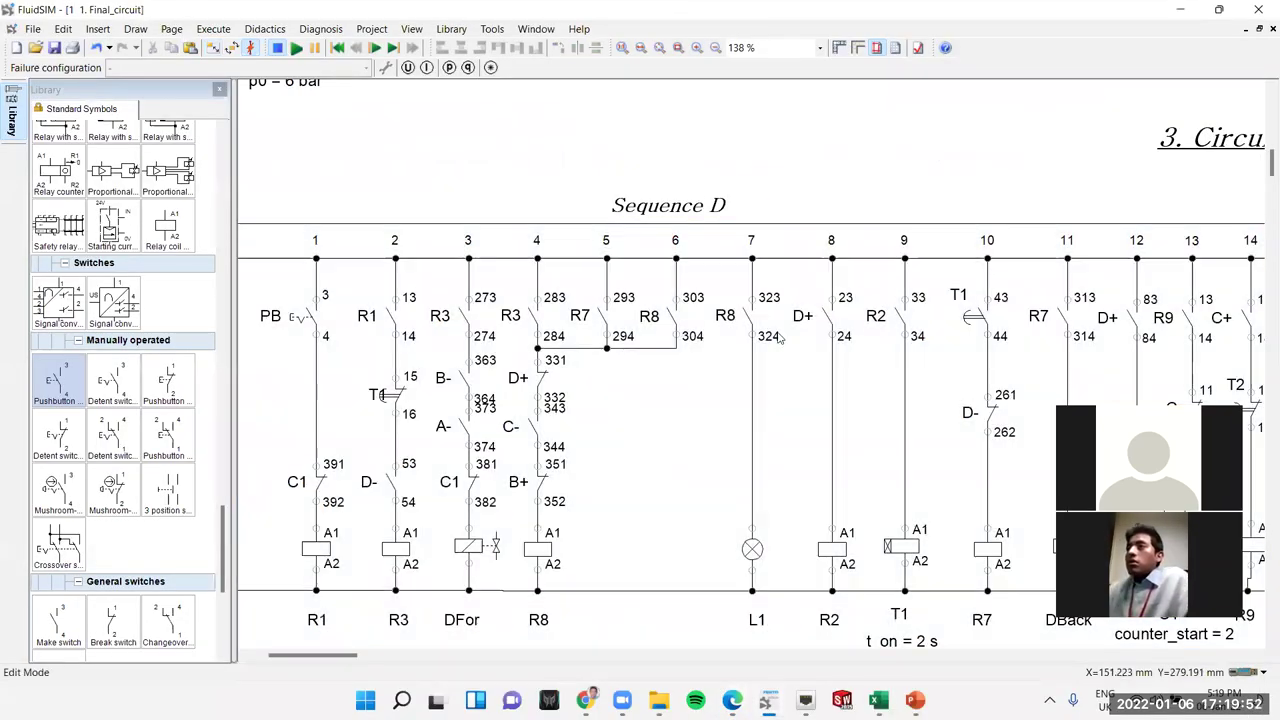
{"action": "left_click_drag", "start_coordinate": [694, 451], "coordinate": [346, 389]}
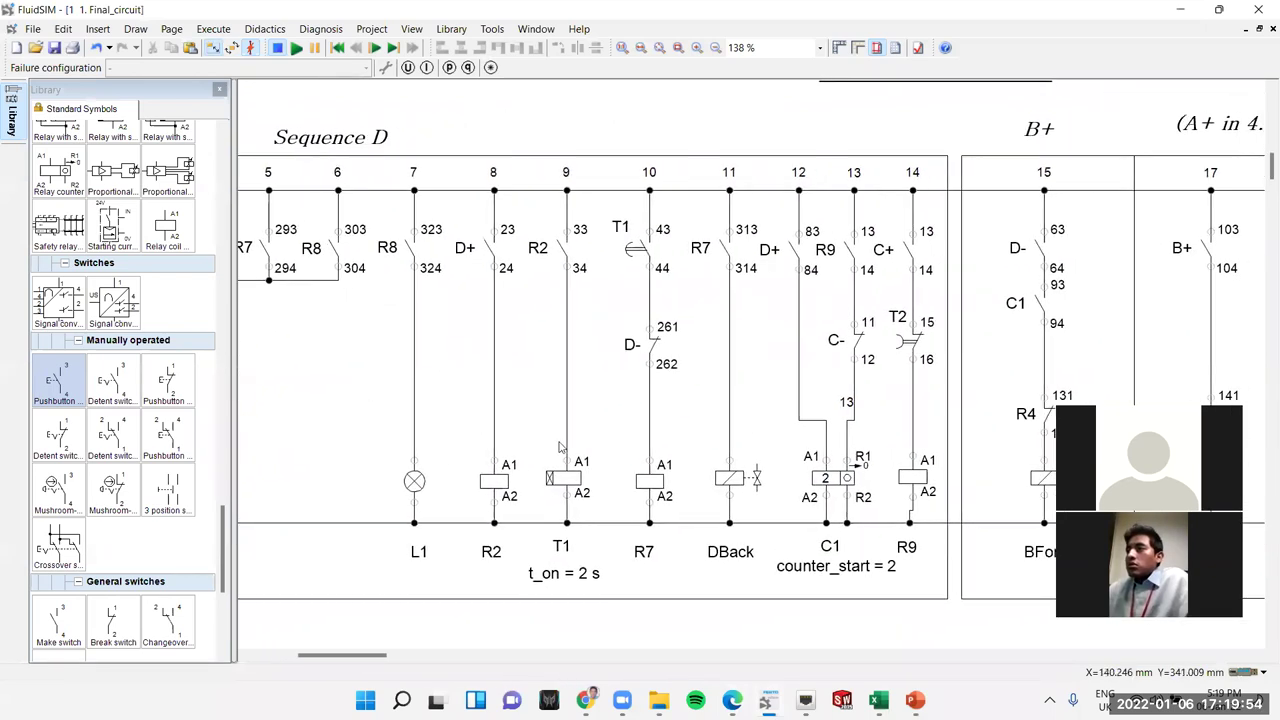
{"action": "left_click", "coordinate": [585, 505]}
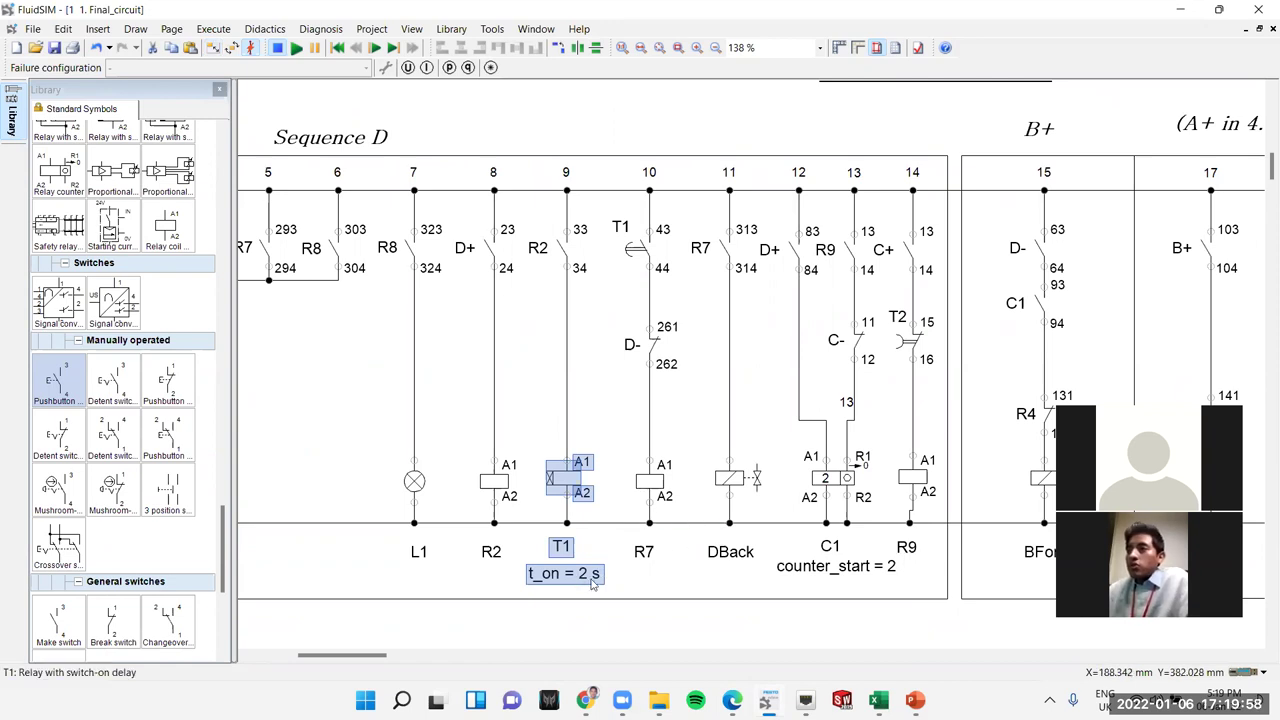
{"action": "left_click", "coordinate": [826, 482]}
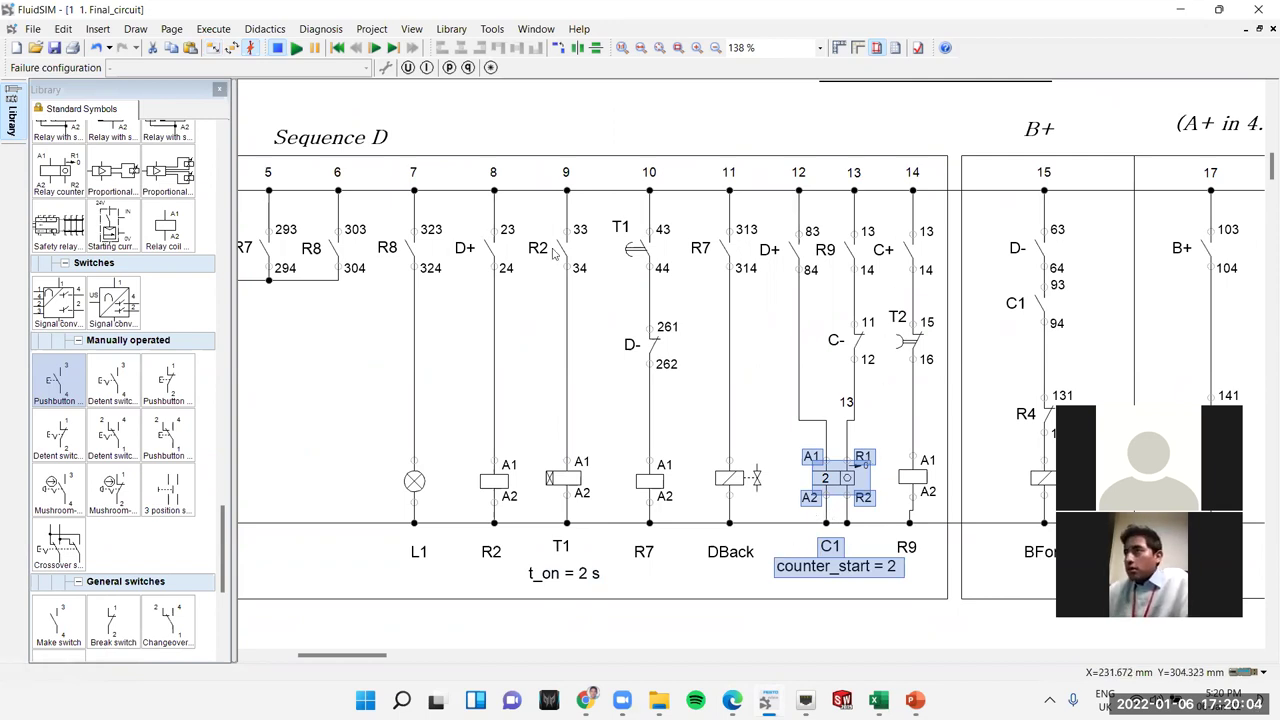
- Examine the off-delay timer relay T2 in the (C+,1s,C-) section of the electric circuit
{"action": "scroll", "coordinate": [921, 145], "scroll_direction": "right", "scroll_amount": 10}
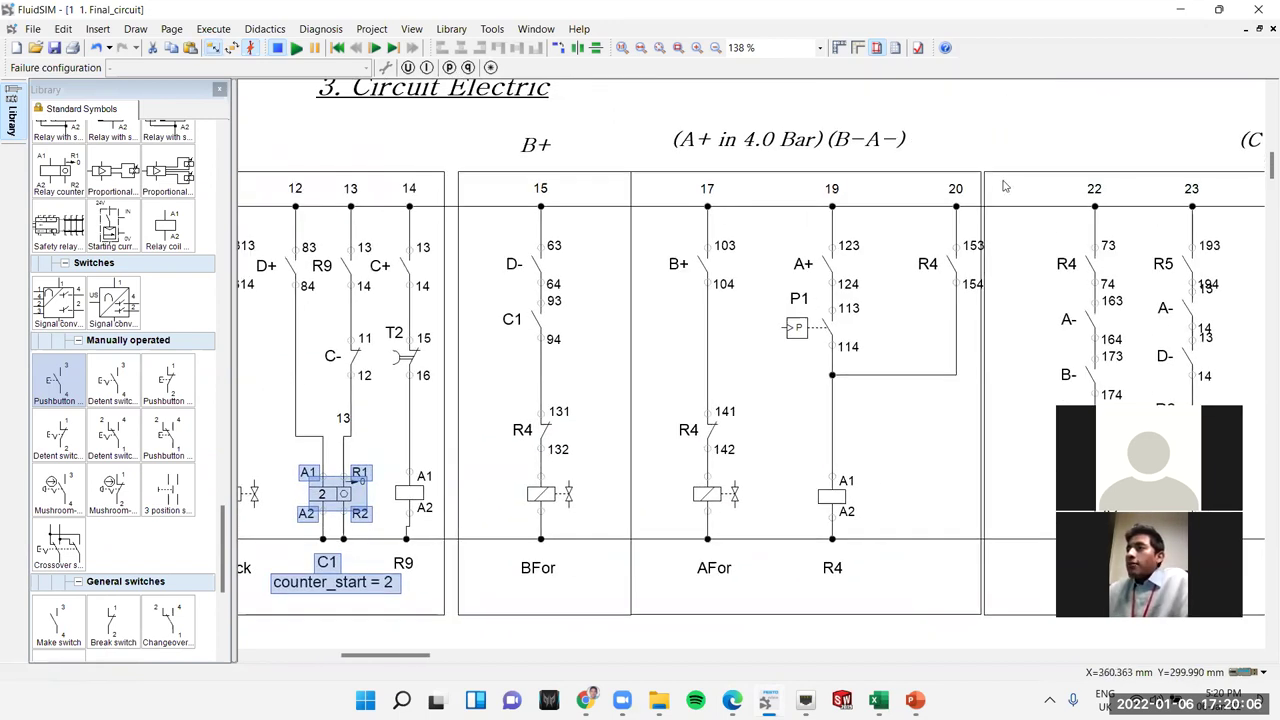
{"action": "scroll", "coordinate": [1048, 148], "scroll_direction": "right", "scroll_amount": 10}
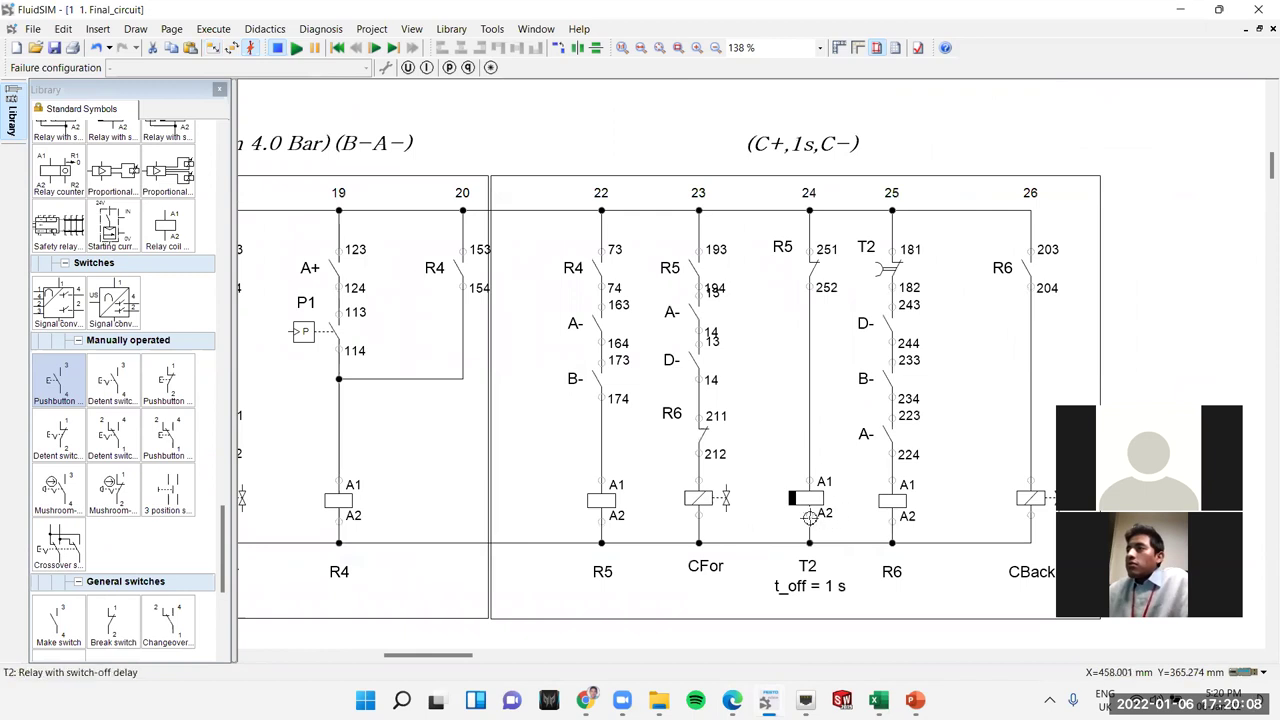
{"action": "left_click", "coordinate": [826, 567]}
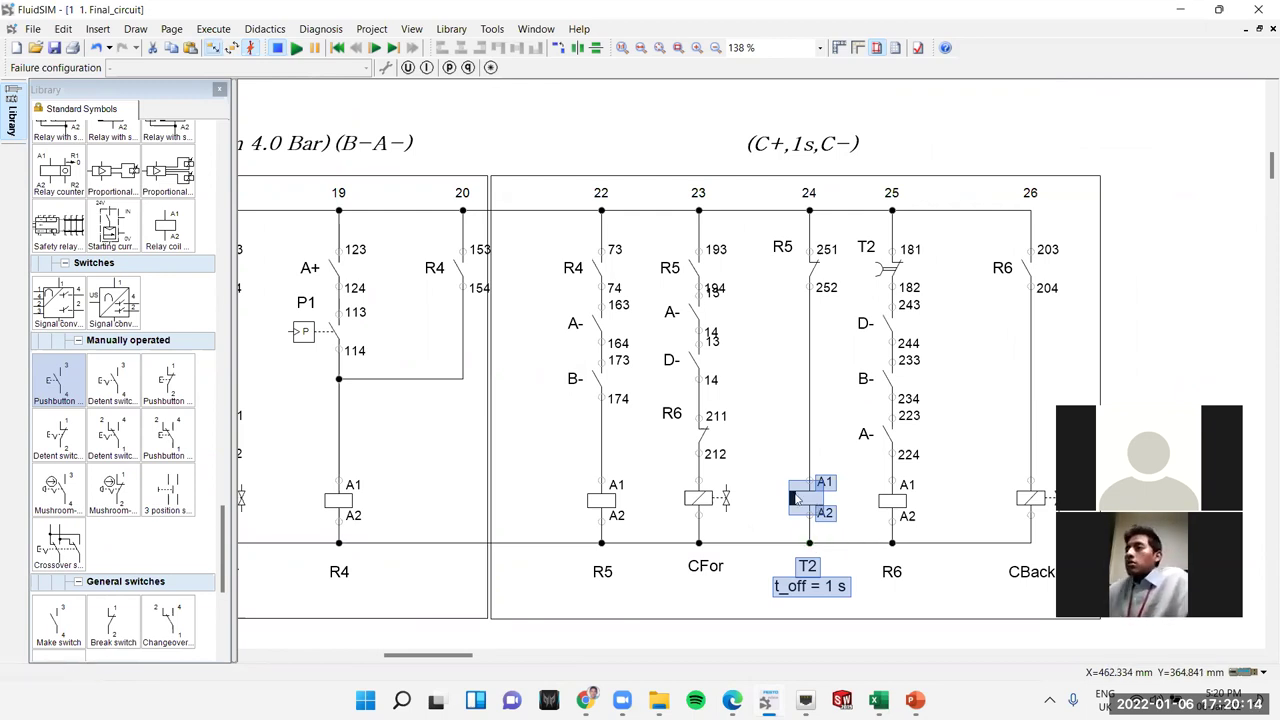
{"action": "left_click", "coordinate": [618, 155]}
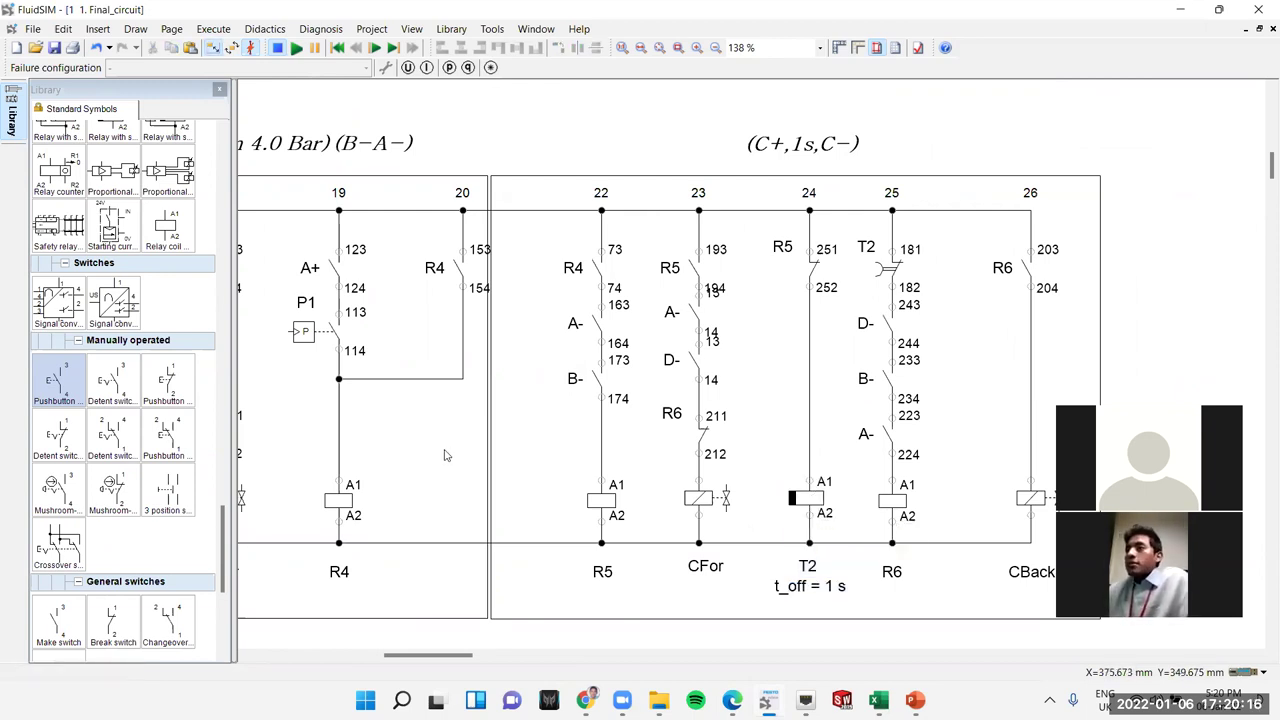
- Return to the Sequence D section and recheck the on-delay relay T1 beside the counter
{"action": "scroll", "coordinate": [446, 455], "scroll_direction": "left", "scroll_amount": 8}
{"action": "scroll", "coordinate": [446, 455], "scroll_direction": "down", "scroll_amount": 1}
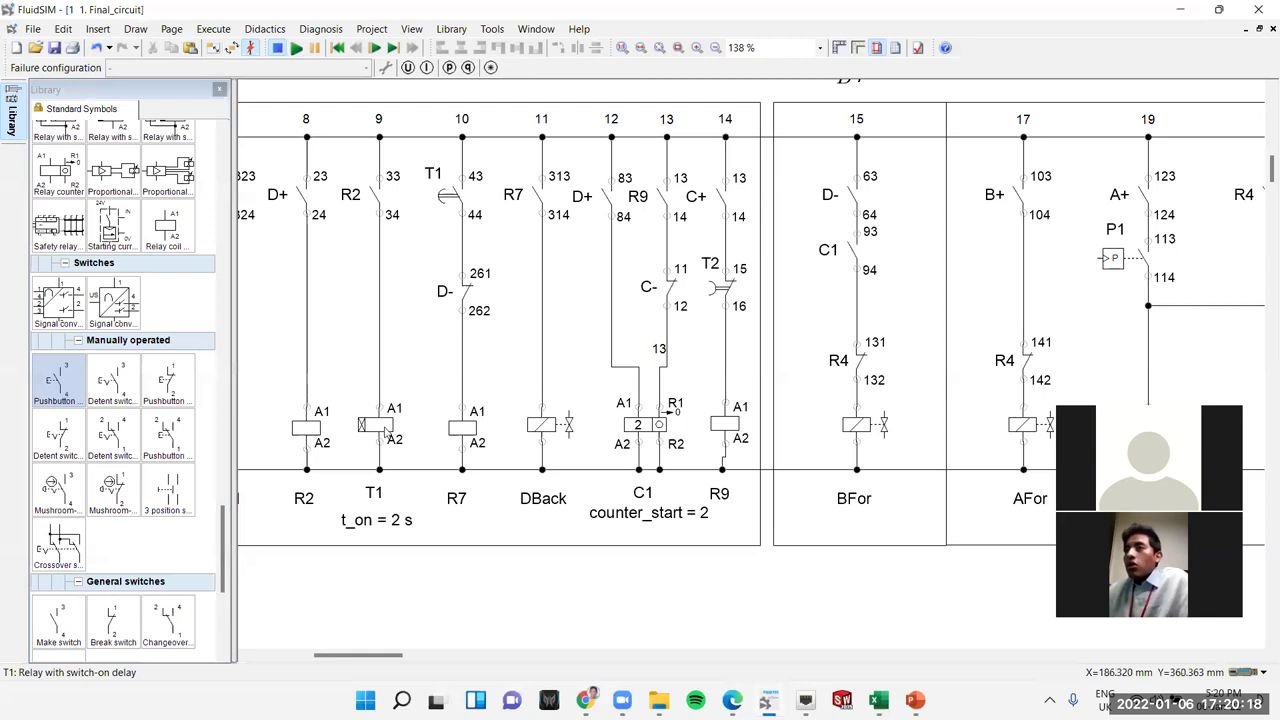
{"action": "left_click", "coordinate": [382, 428]}
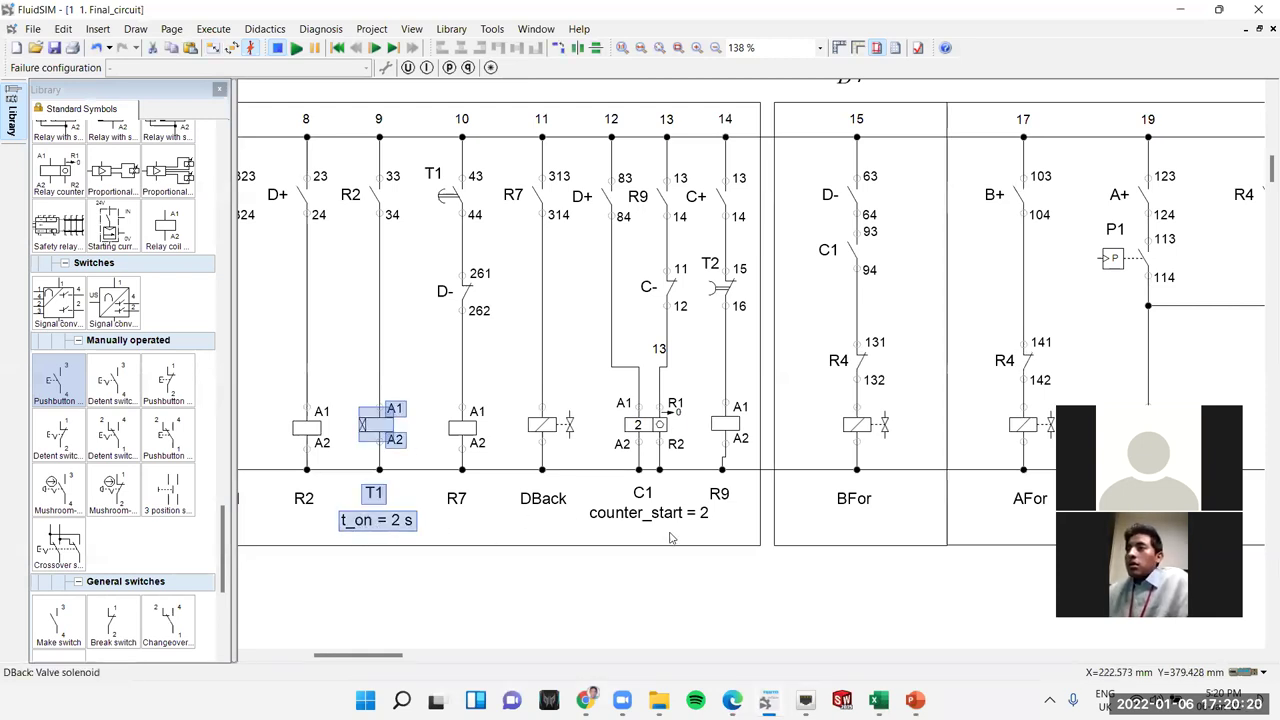
{"action": "left_click", "coordinate": [640, 366]}
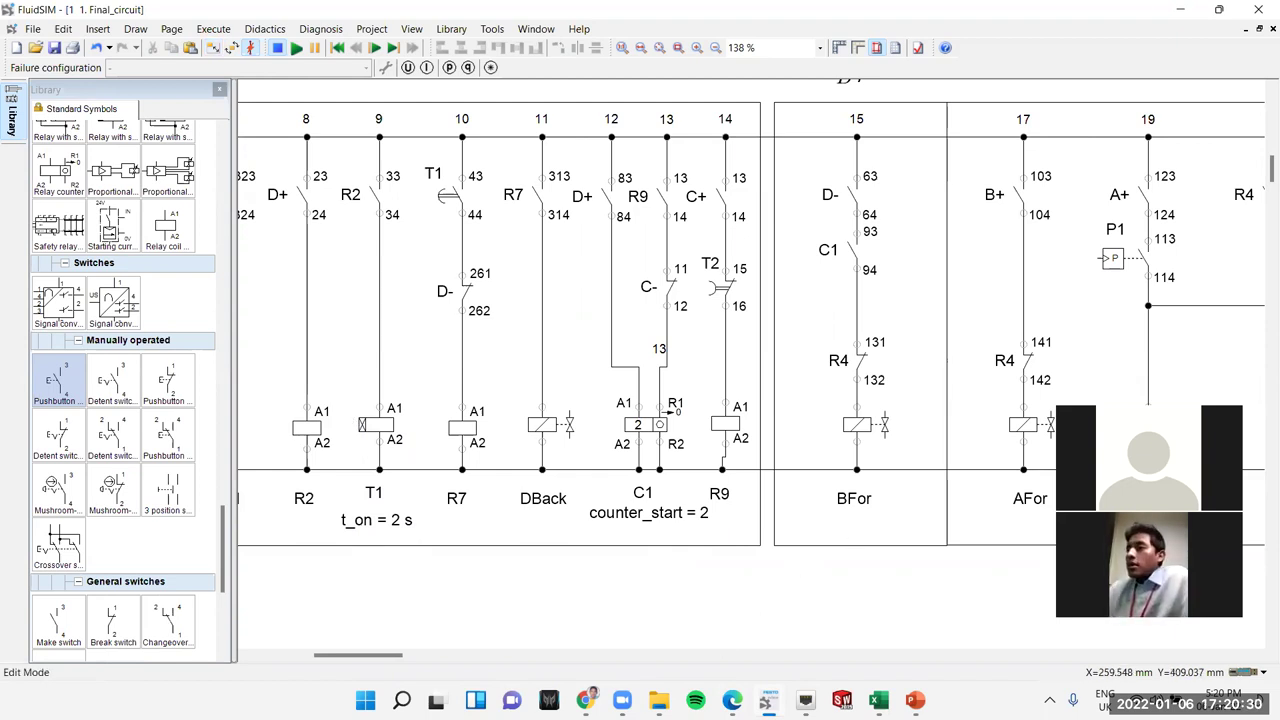
- Switch to the PDF brief and mark the sentence in requirement 9 about cylinder C's rapid return
{"action": "key", "text": "alt+Tab"}
{"action": "left_click", "coordinate": [128, 371]}
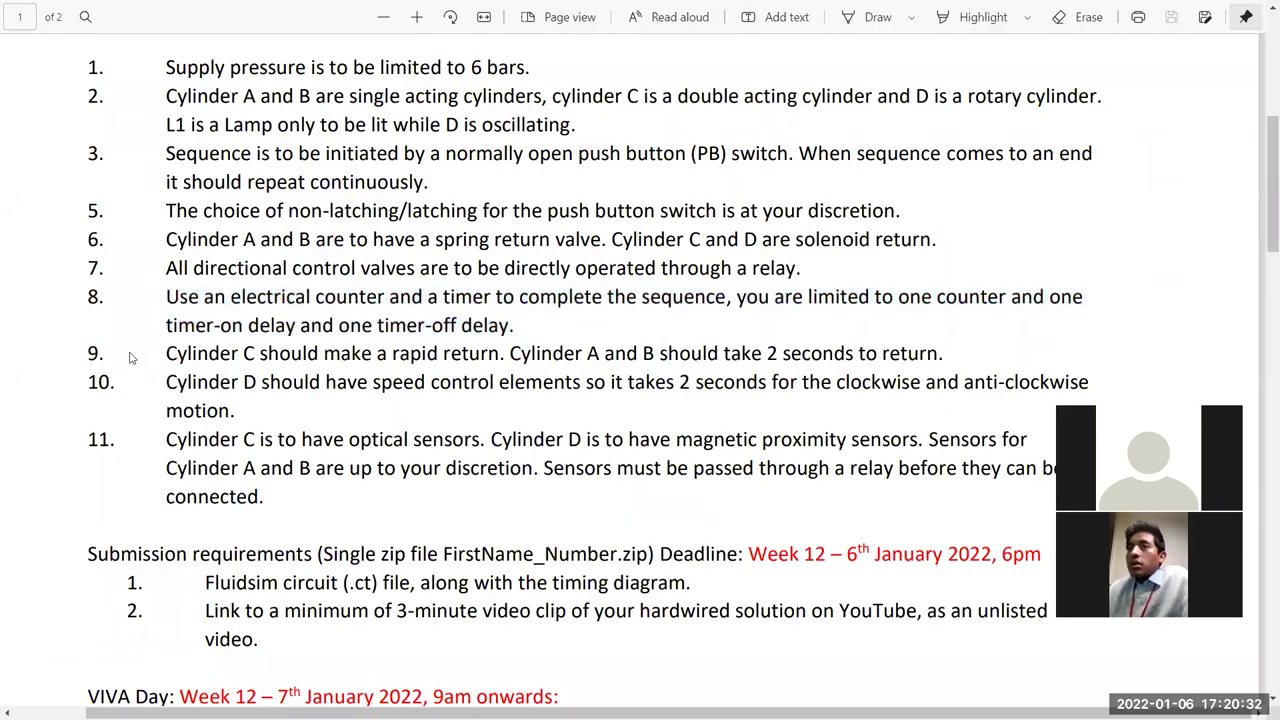
{"action": "left_click_drag", "start_coordinate": [166, 358], "coordinate": [510, 358]}
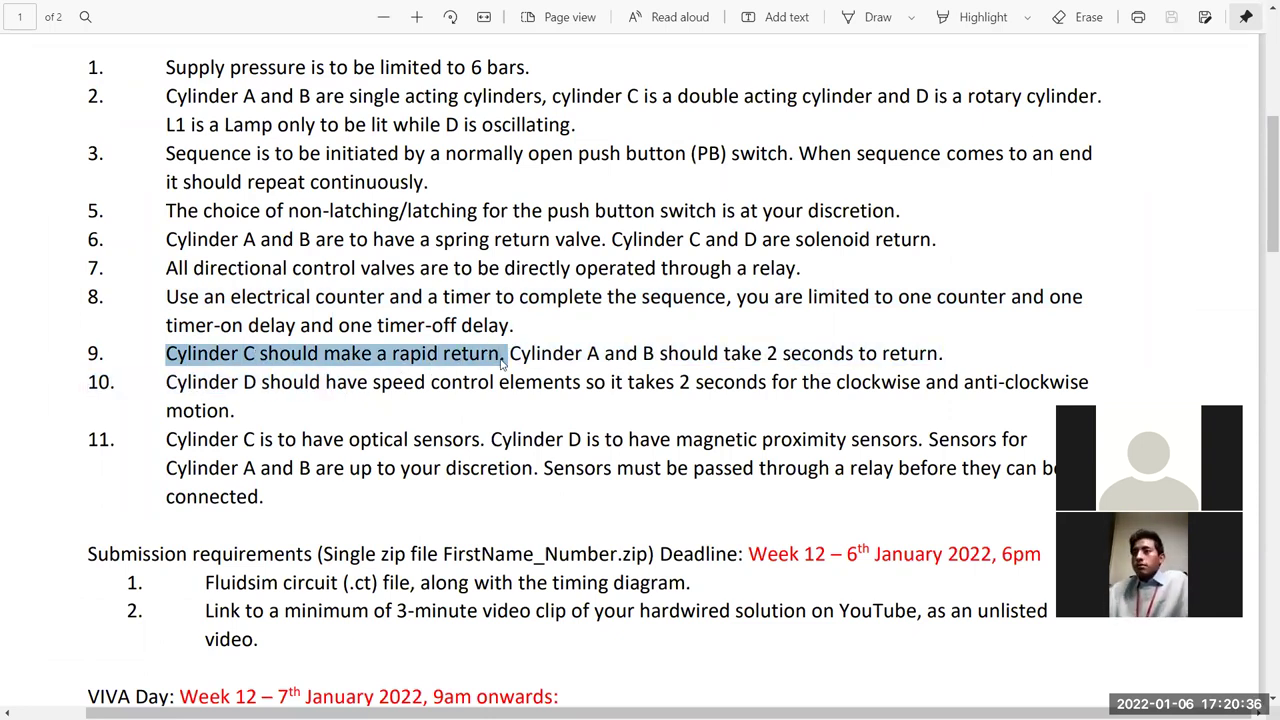
{"action": "key", "text": "super"}
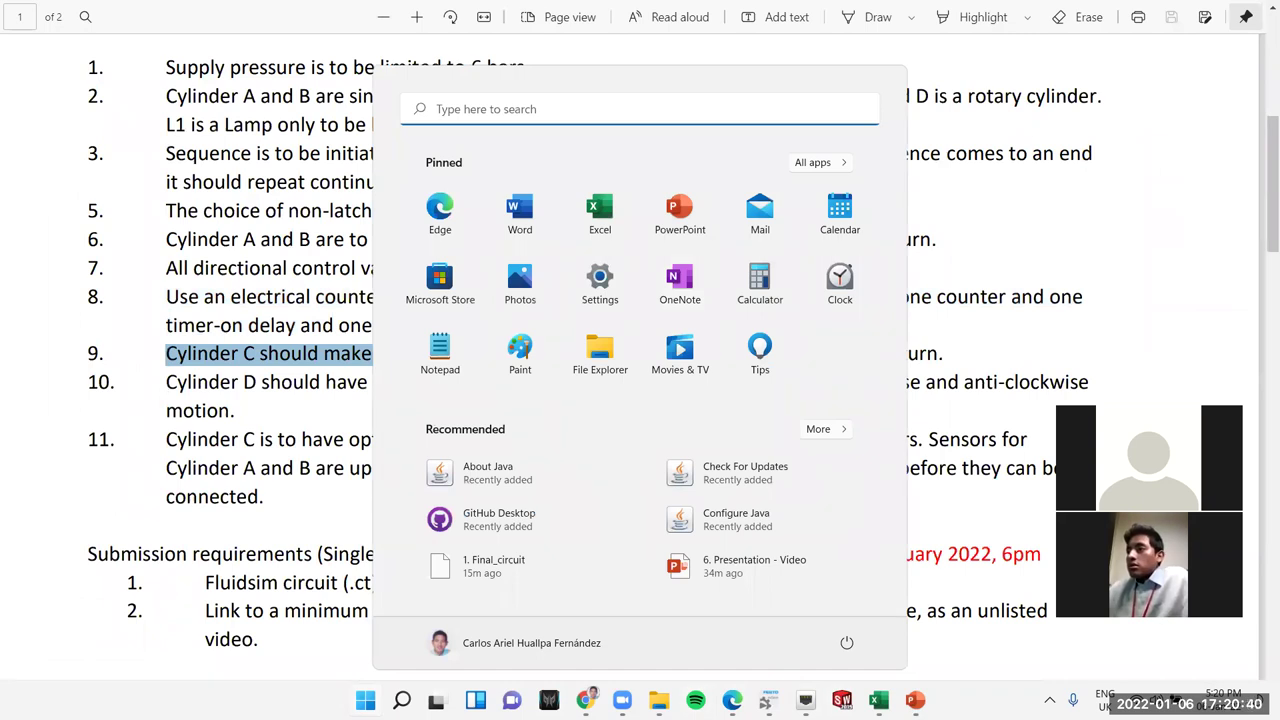
{"action": "key", "text": "Escape"}
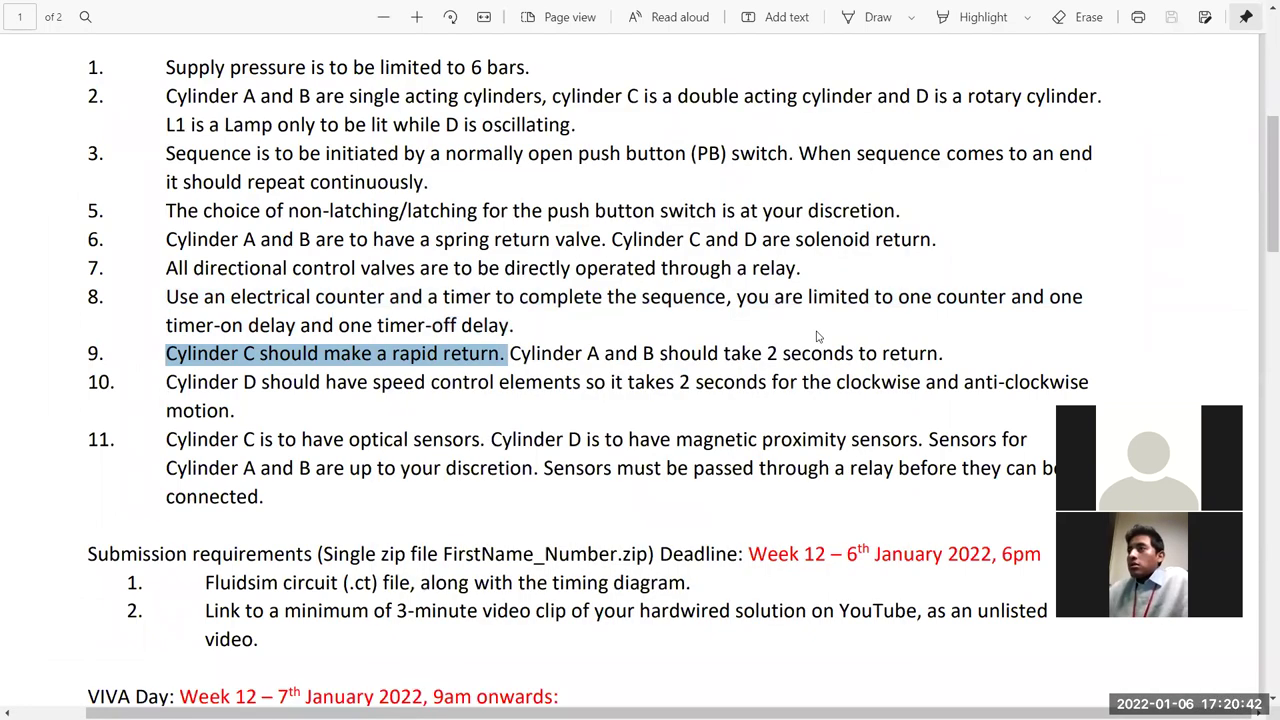
- Switch to FluidSIM and examine the rapid return valve connected to cylinder C in the pneumatic circuit
{"action": "key", "text": "alt+Tab"}
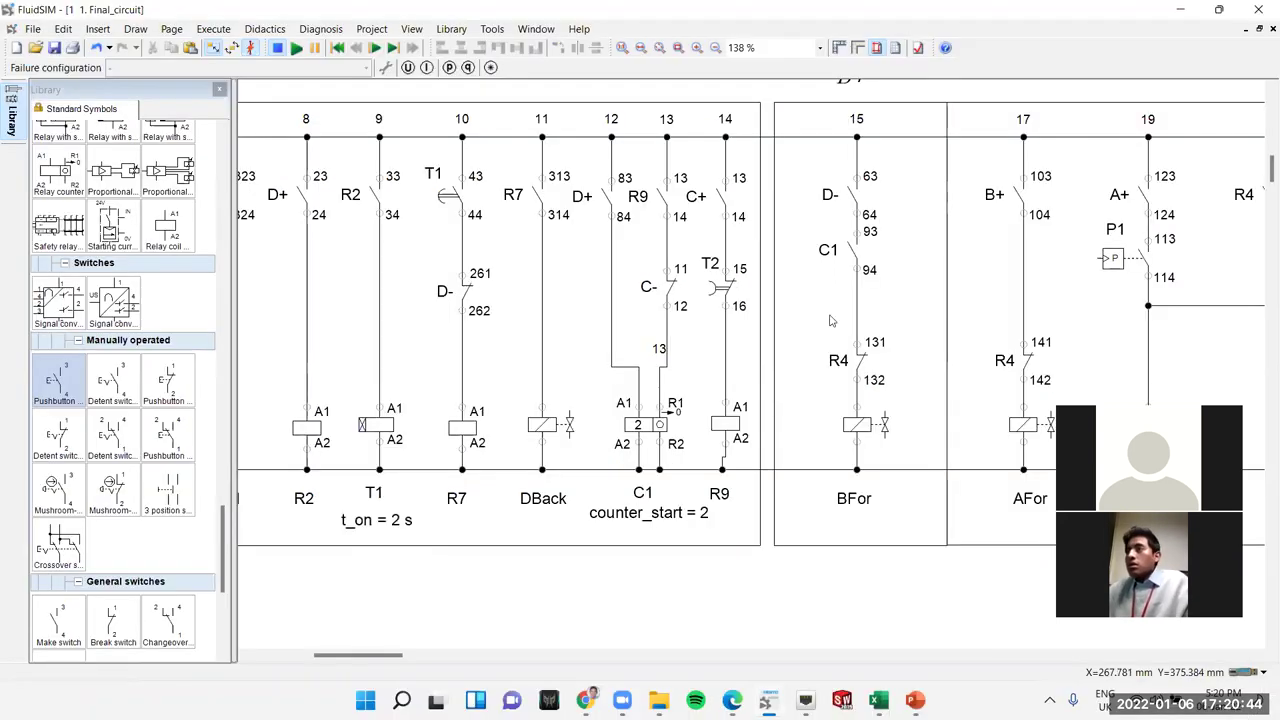
{"action": "scroll", "coordinate": [735, 407], "scroll_direction": "up", "scroll_amount": 5}
{"action": "scroll", "coordinate": [735, 407], "scroll_direction": "up", "scroll_amount": 2}
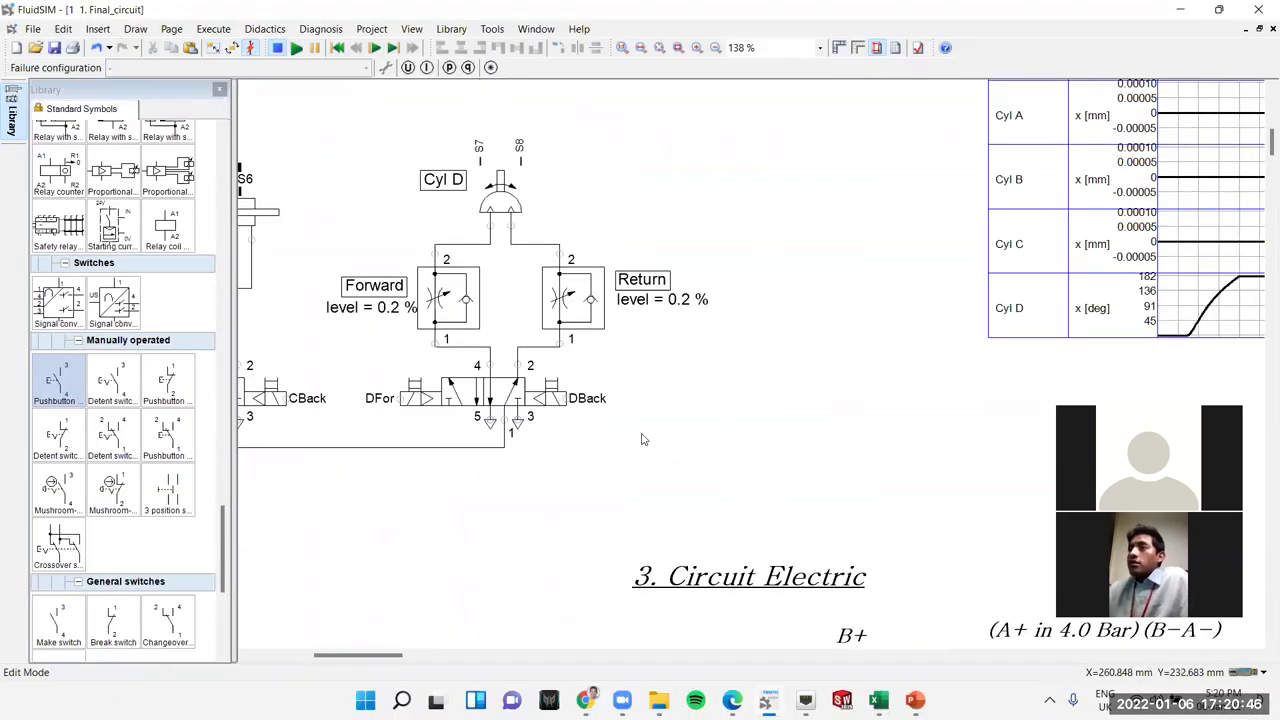
{"action": "scroll", "coordinate": [643, 437], "scroll_direction": "left", "scroll_amount": 3}
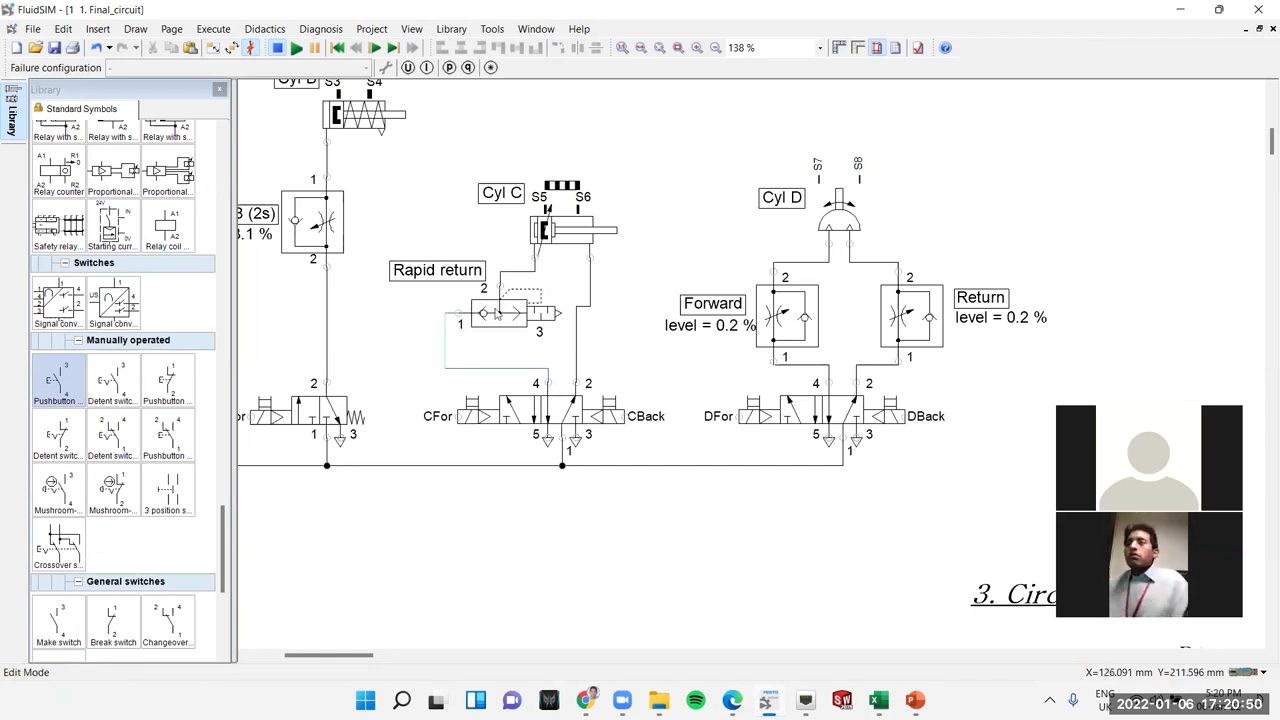
{"action": "left_click", "coordinate": [510, 317]}
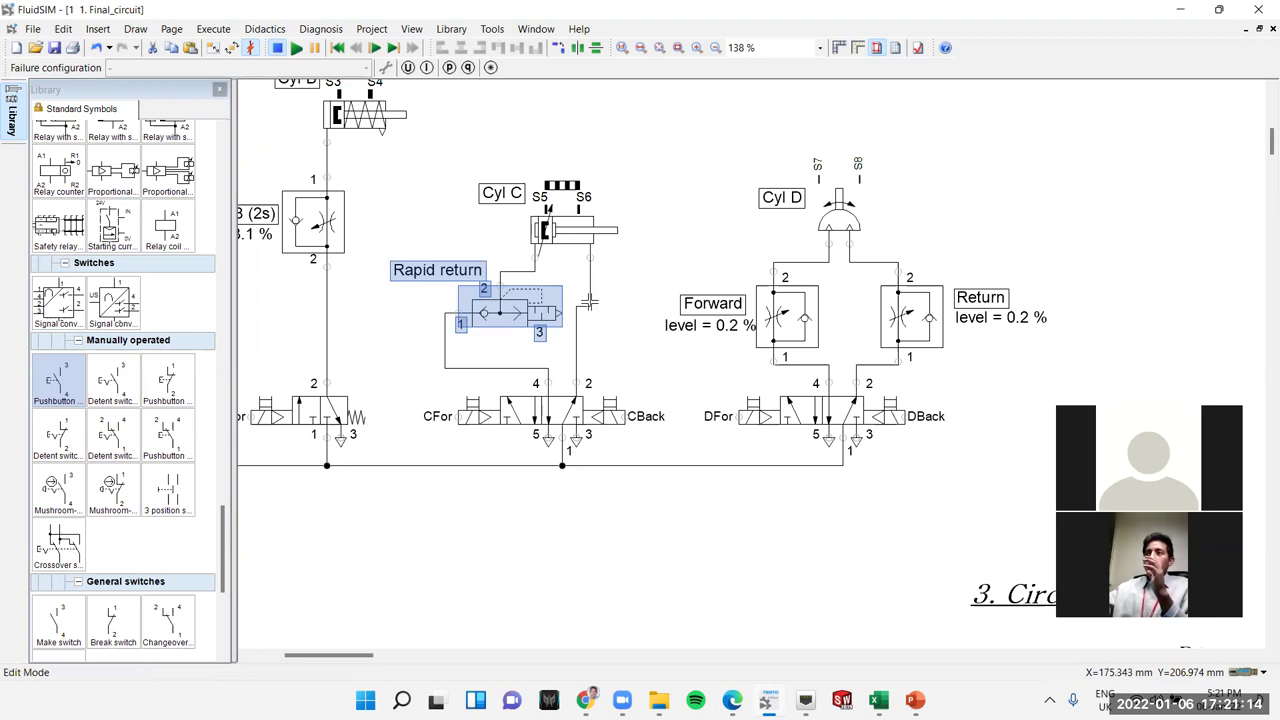
{"action": "left_click", "coordinate": [436, 294]}
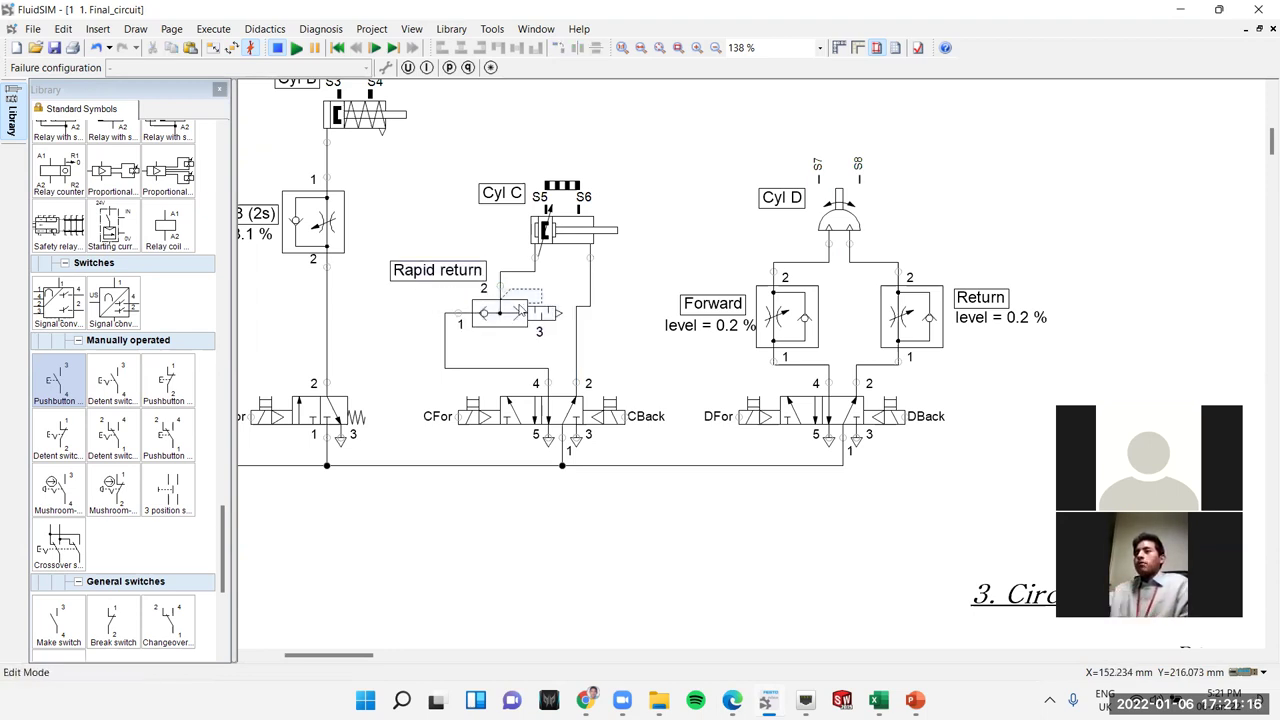
{"action": "left_click", "coordinate": [501, 311]}
- Switch to the PDF brief and mark the sentence in requirement 9 about cylinders A and B returning in 2 seconds
{"action": "key", "text": "alt+Tab"}
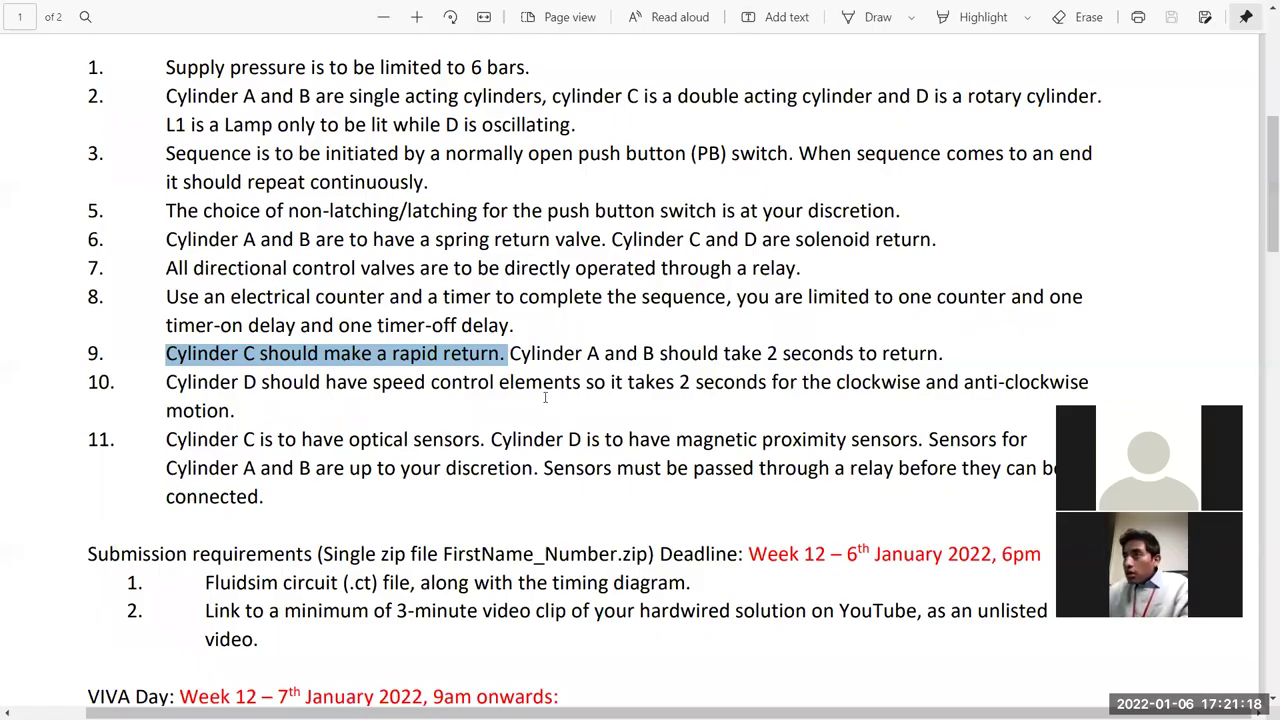
{"action": "left_click", "coordinate": [558, 374]}
{"action": "left_click_drag", "start_coordinate": [509, 354], "coordinate": [942, 354]}
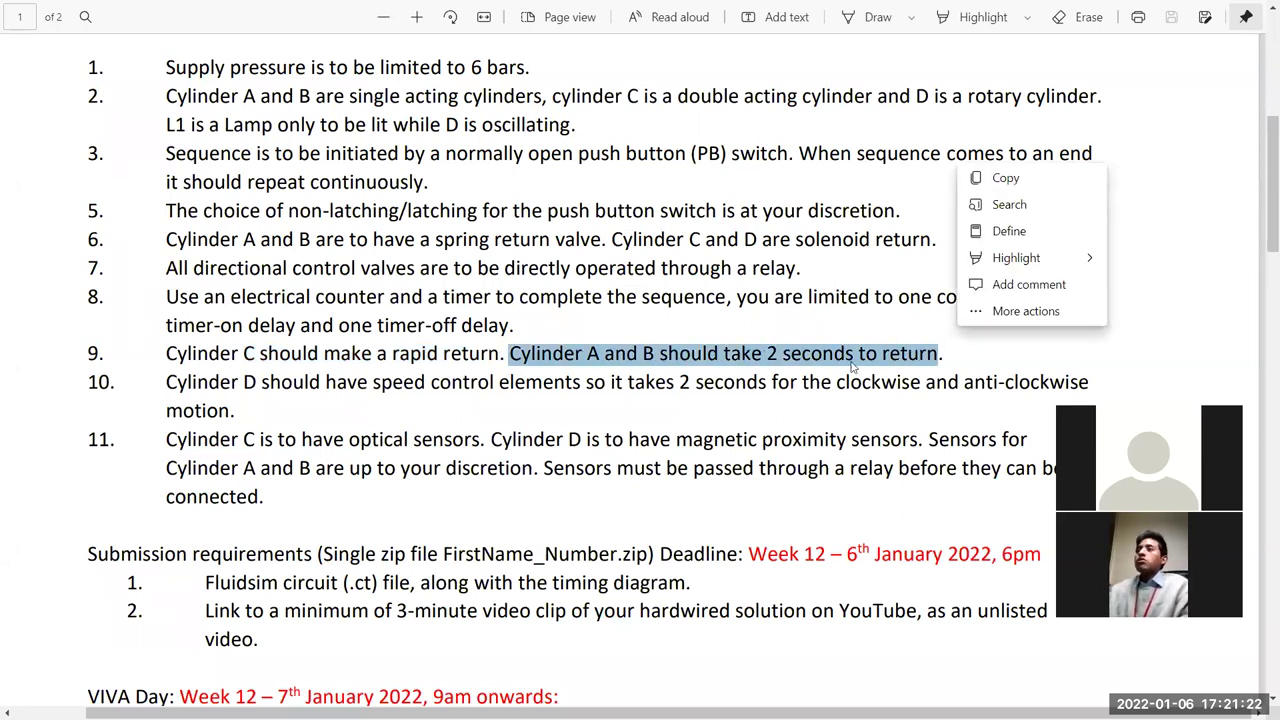
- Switch to FluidSIM and inspect the properties of cylinder A's Return A (2s) throttle check valve, closing them without changes
{"action": "key", "text": "alt+Tab"}
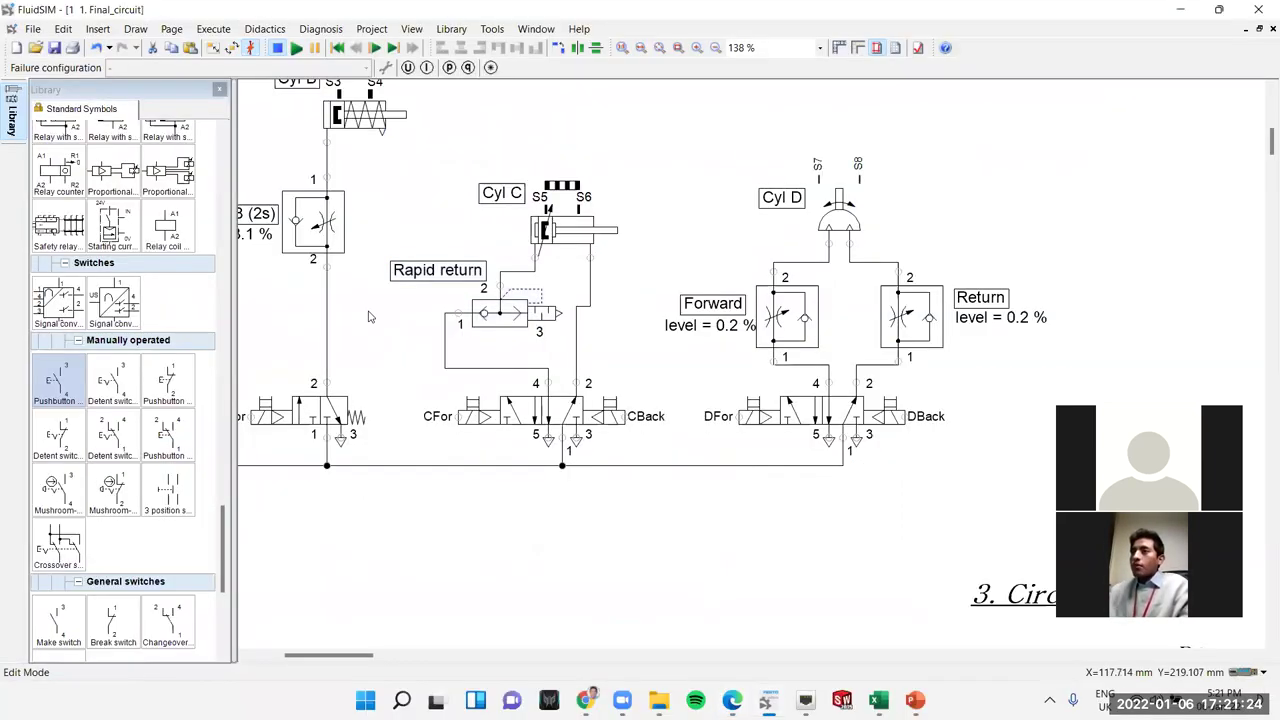
{"action": "scroll", "coordinate": [368, 316], "scroll_direction": "up", "scroll_amount": 3}
{"action": "scroll", "coordinate": [368, 316], "scroll_direction": "left", "scroll_amount": 5}
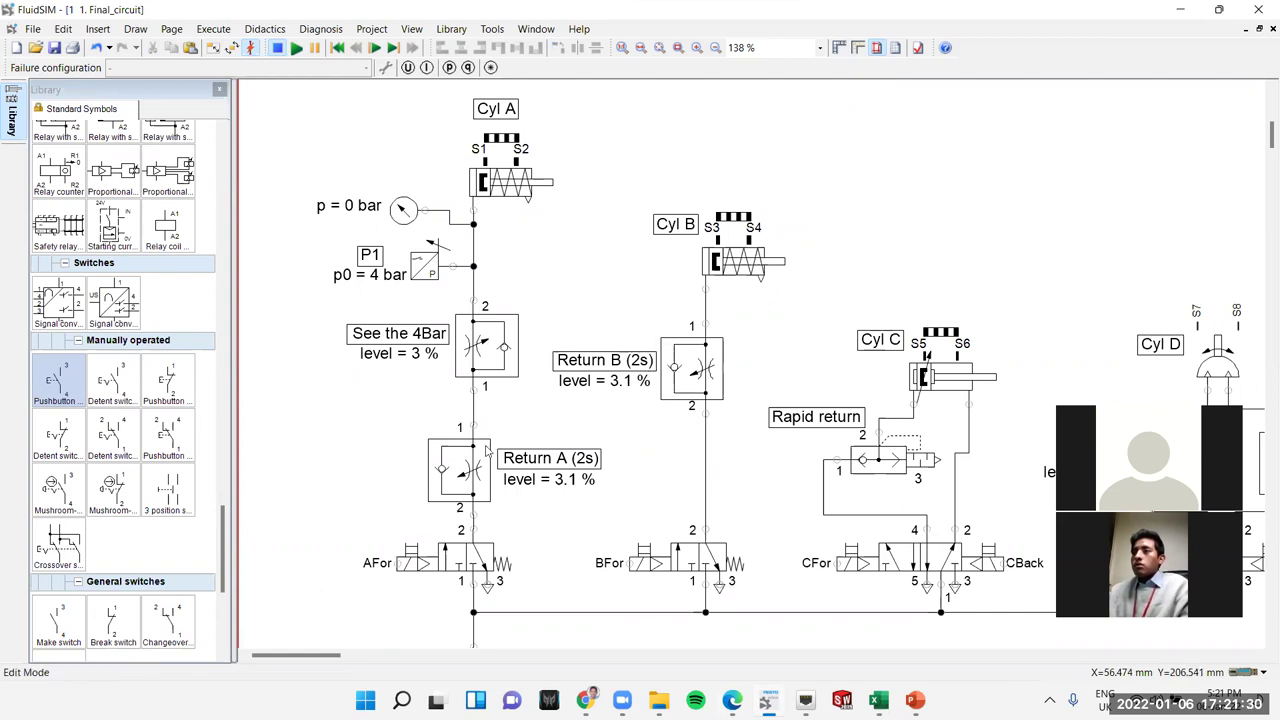
{"action": "left_click", "coordinate": [467, 470]}
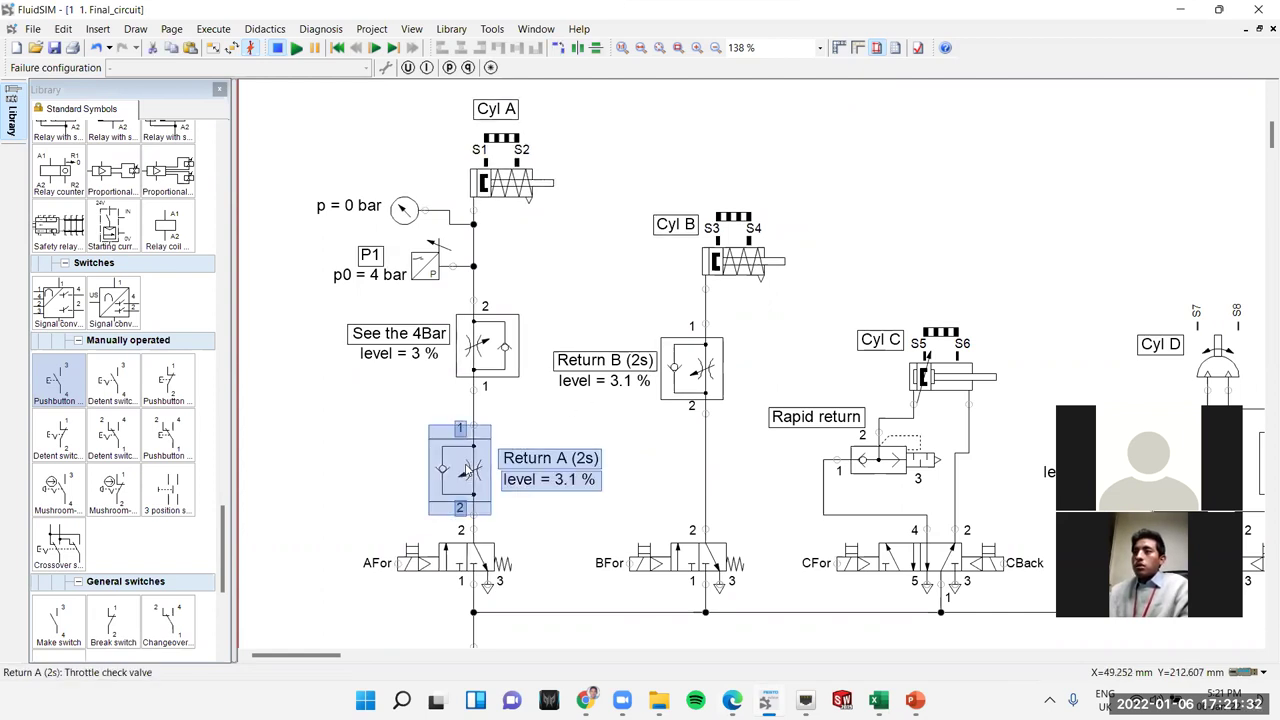
{"action": "right_click", "coordinate": [467, 470]}
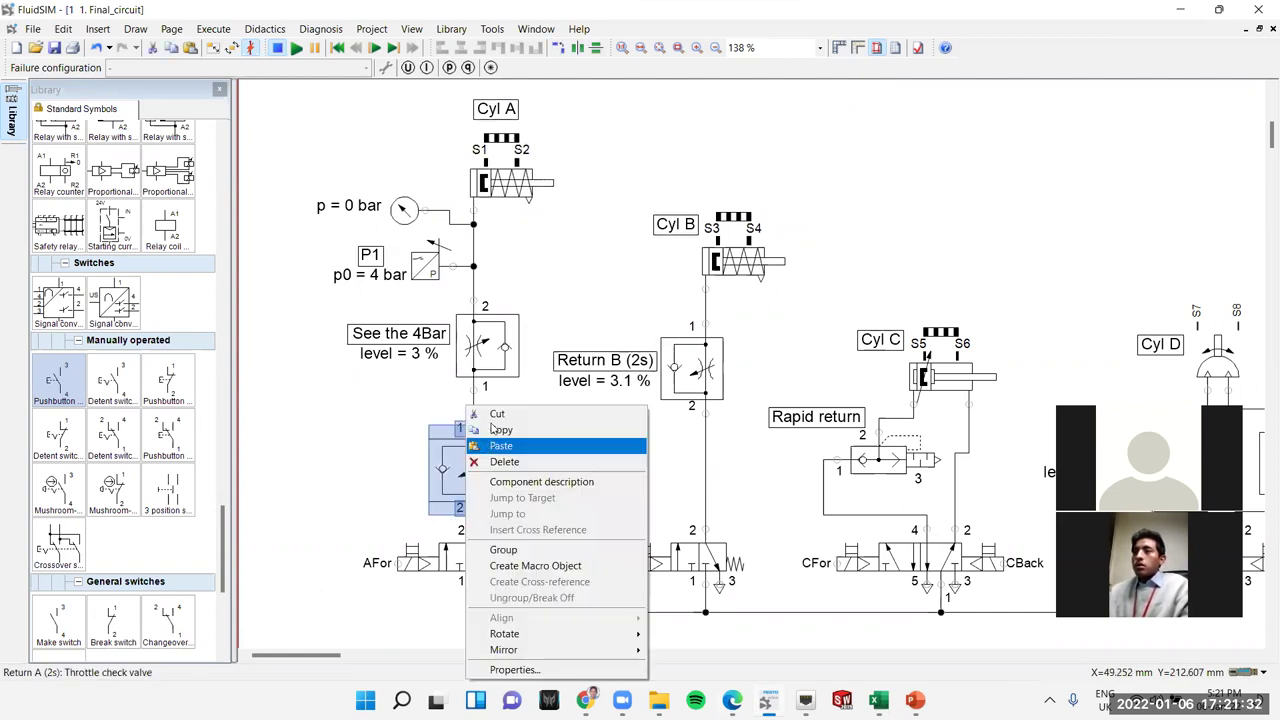
{"action": "left_click", "coordinate": [527, 670]}
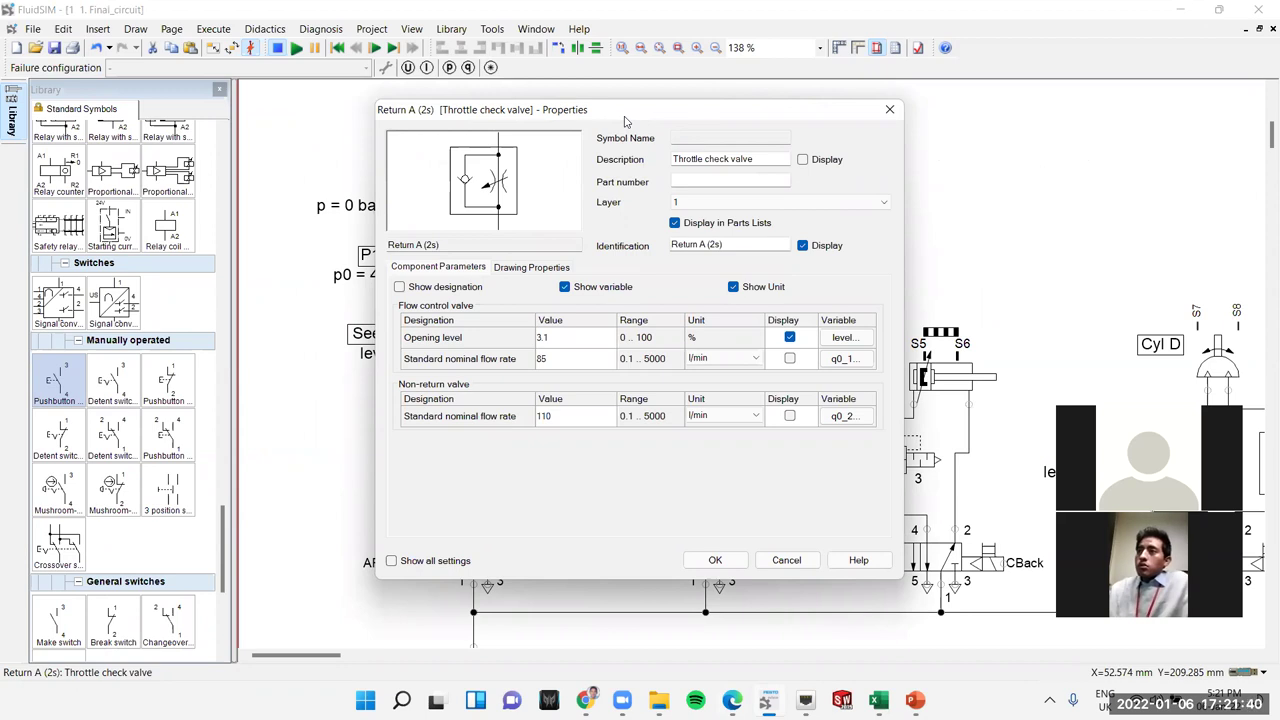
{"action": "left_click_drag", "start_coordinate": [625, 120], "coordinate": [1078, 124]}
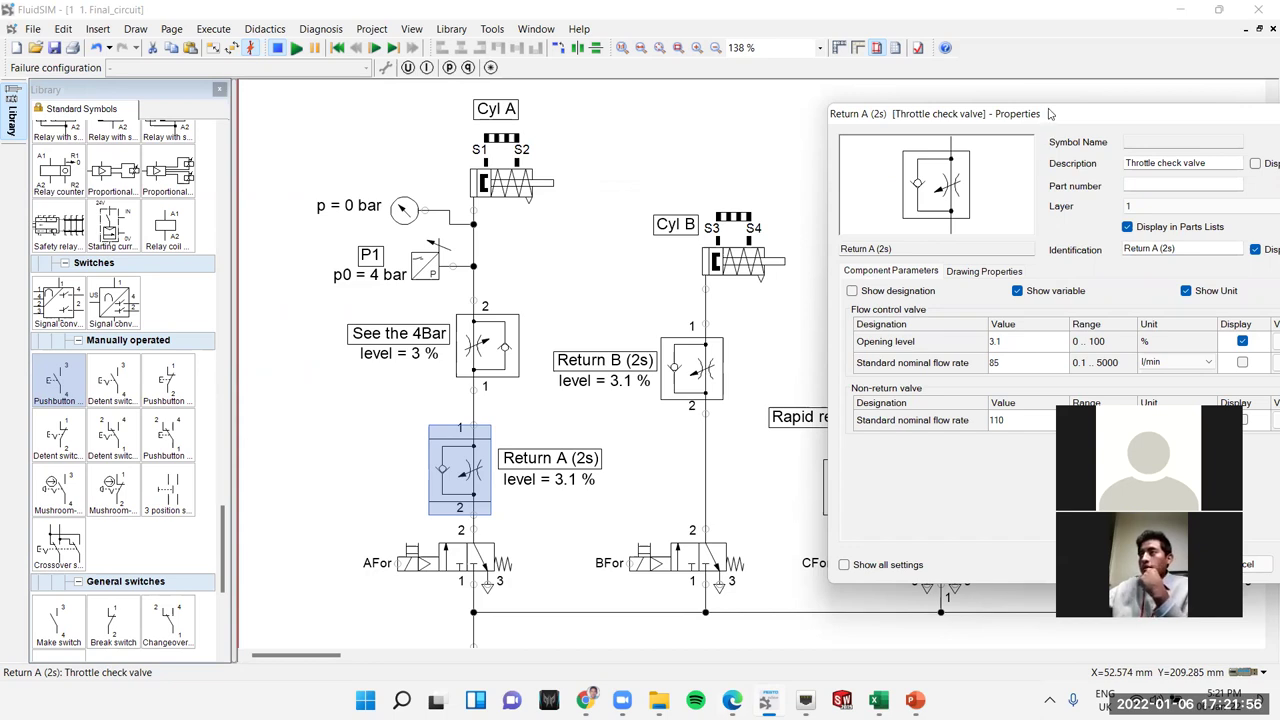
{"action": "left_click_drag", "start_coordinate": [1015, 125], "coordinate": [527, 152]}
{"action": "left_click", "coordinate": [826, 150]}
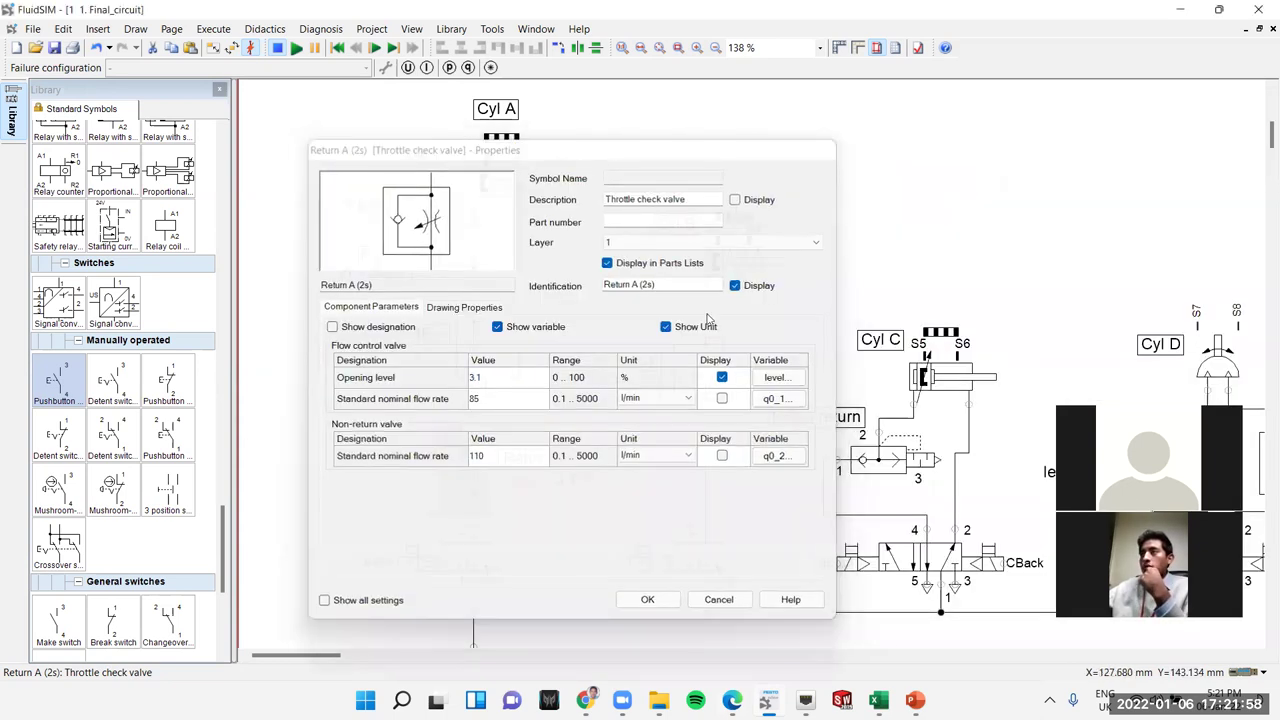
- Inspect the opening level of cylinder B's Return B (2s) throttle check valve, close its properties and compare it with the Return A valve
{"action": "left_click", "coordinate": [703, 370]}
{"action": "double_click", "coordinate": [703, 370]}
{"action": "double_click", "coordinate": [541, 337]}
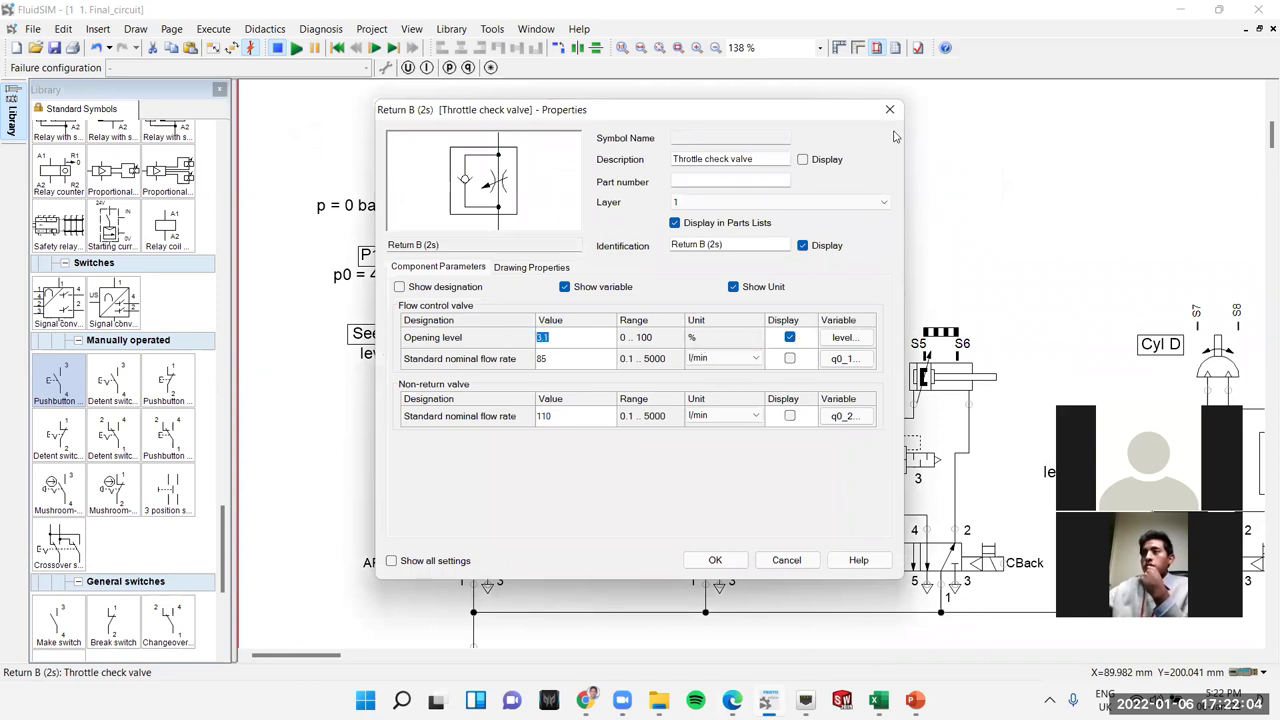
{"action": "left_click_drag", "start_coordinate": [890, 115], "coordinate": [815, 232]}
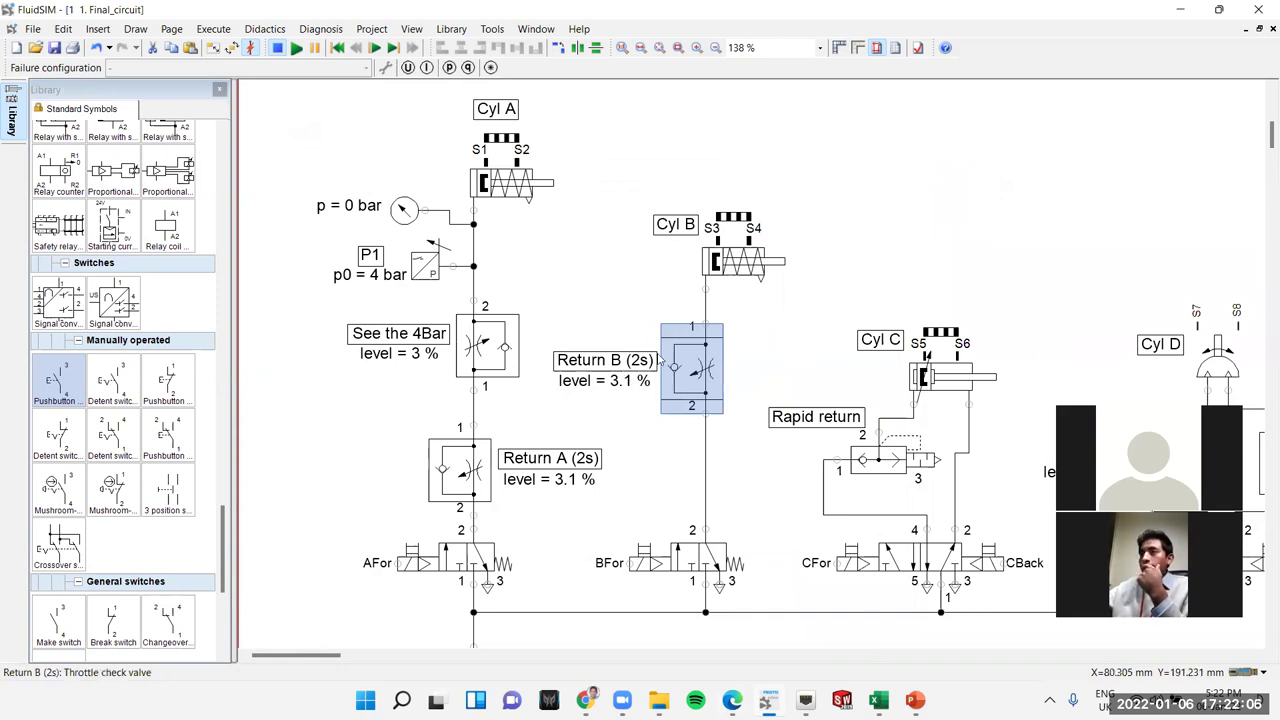
{"action": "left_click", "coordinate": [949, 187]}
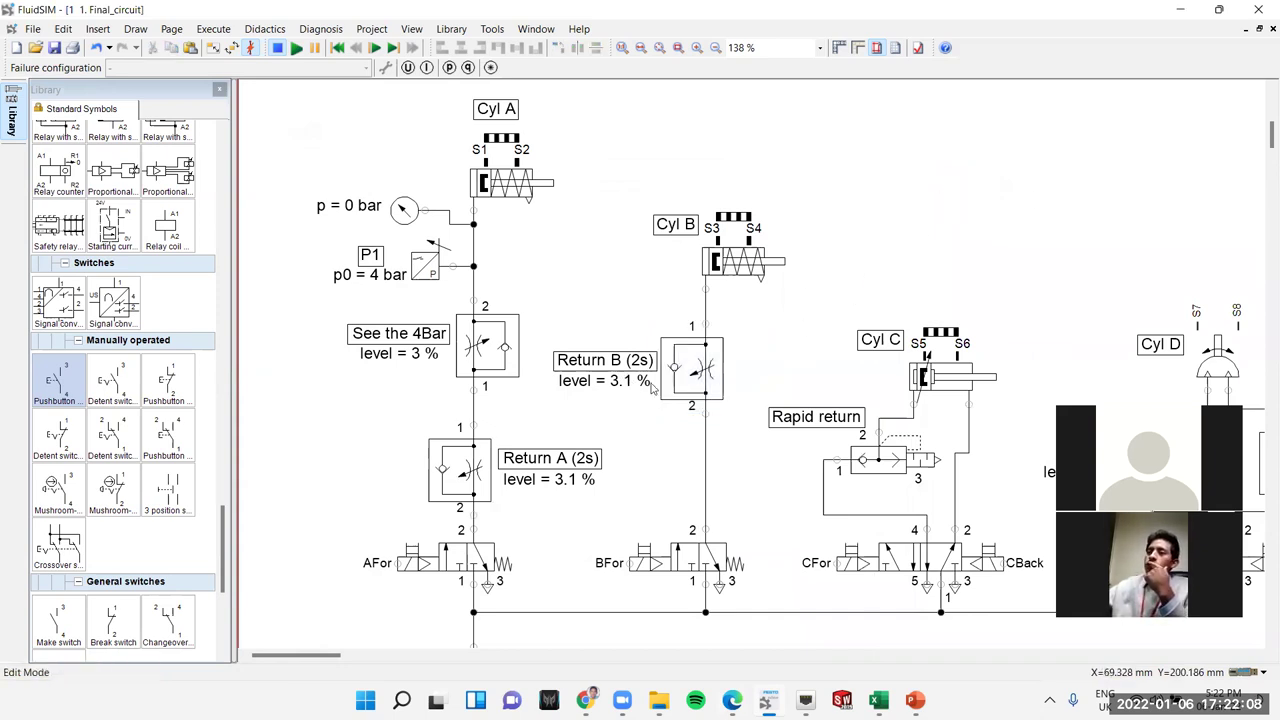
{"action": "left_click", "coordinate": [605, 378]}
{"action": "left_click", "coordinate": [456, 467]}
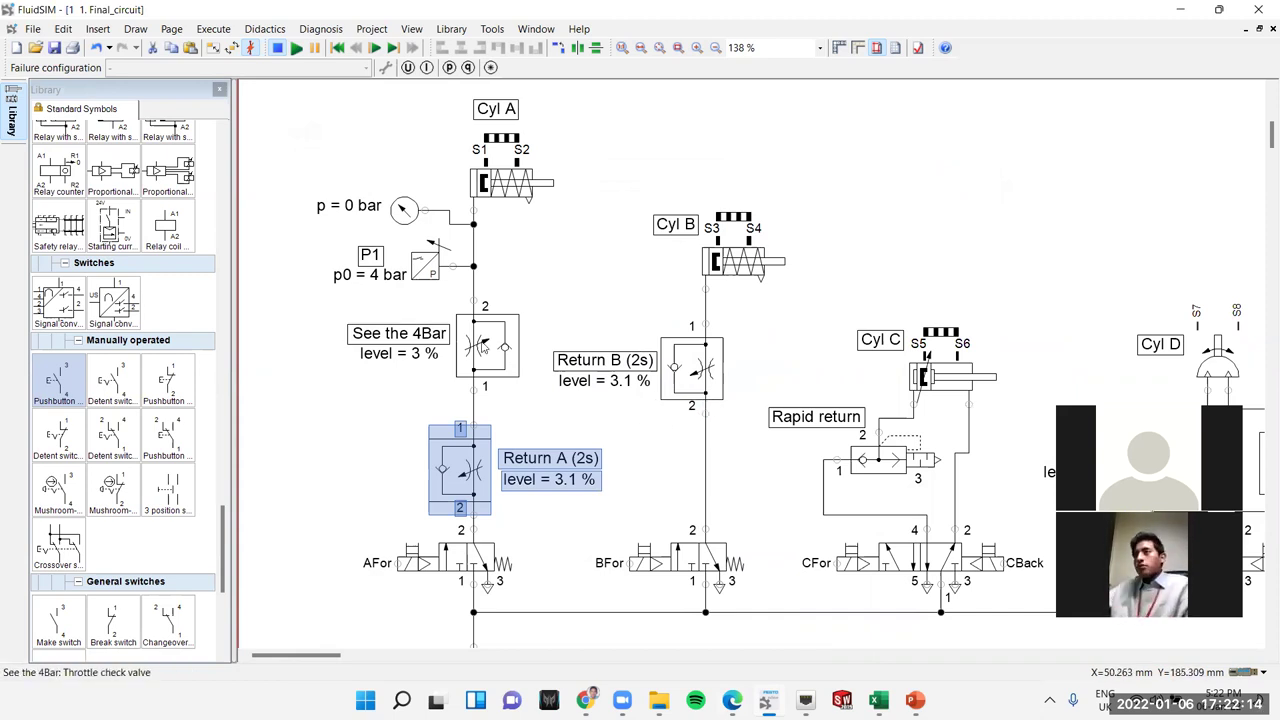
- Switch to the PDF brief, clear the marking on requirement 9 and switch to FluidSIM
{"action": "key", "text": "alt+Tab"}
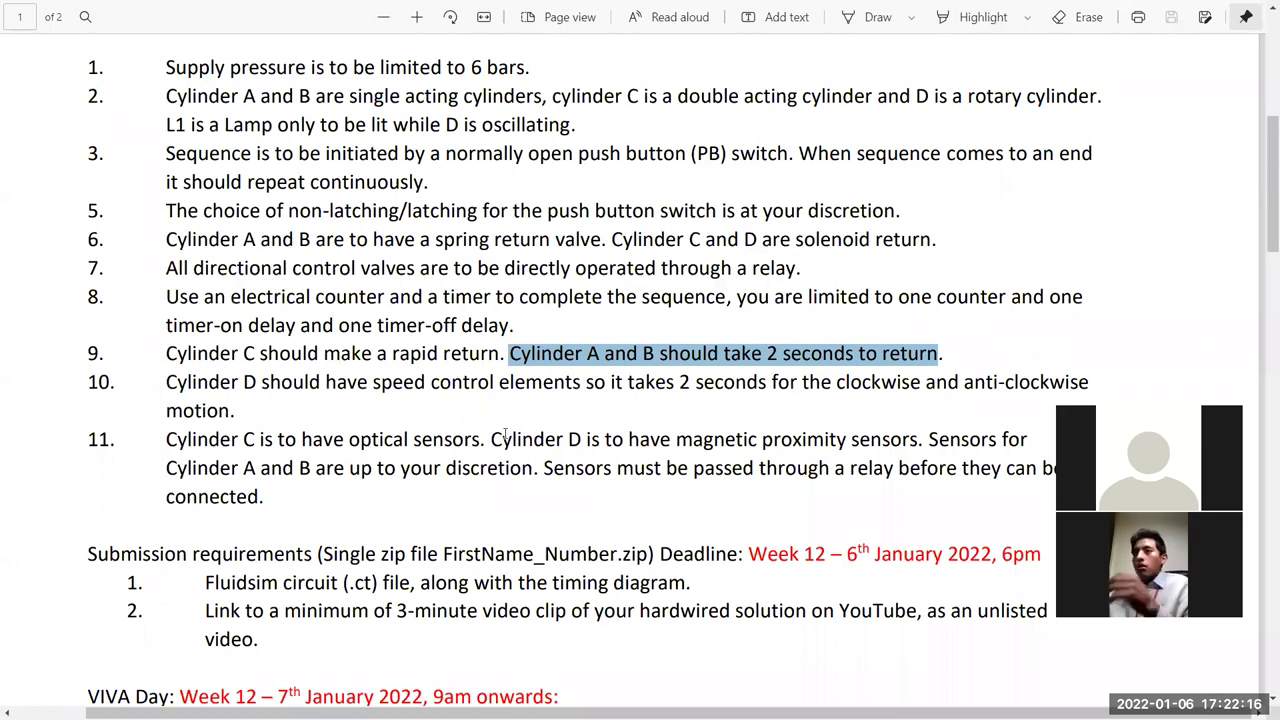
{"action": "left_click", "coordinate": [505, 433]}
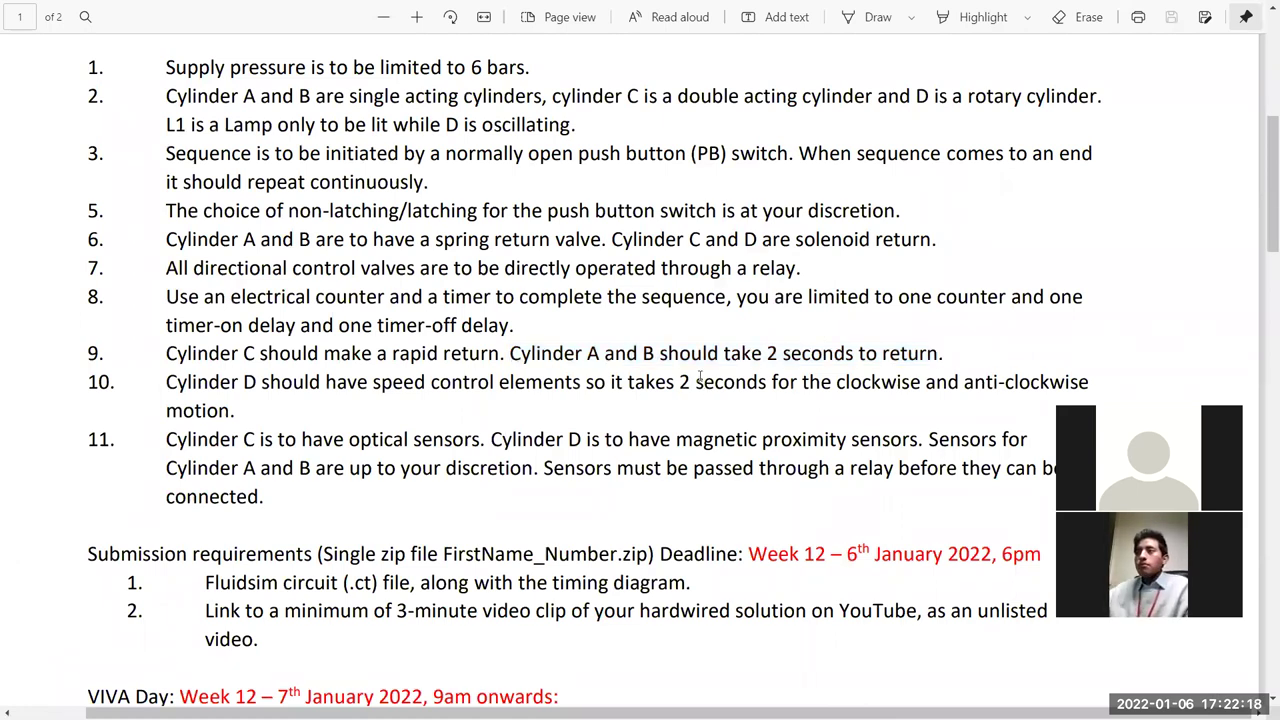
{"action": "key", "text": "alt+Tab"}
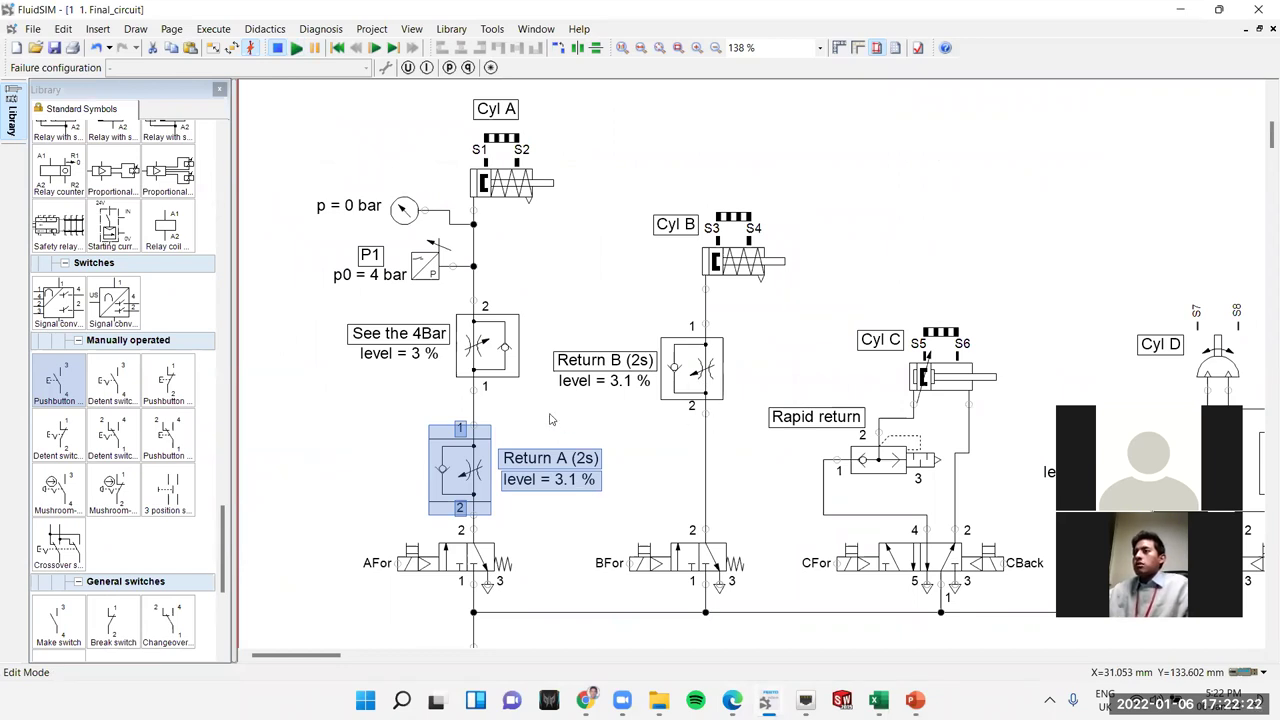
- Start the circuit simulation, look over the Sequence D electrical circuit and stop the simulation
{"action": "key", "text": "F9"}
{"action": "scroll", "coordinate": [362, 440], "scroll_direction": "down", "scroll_amount": 10}
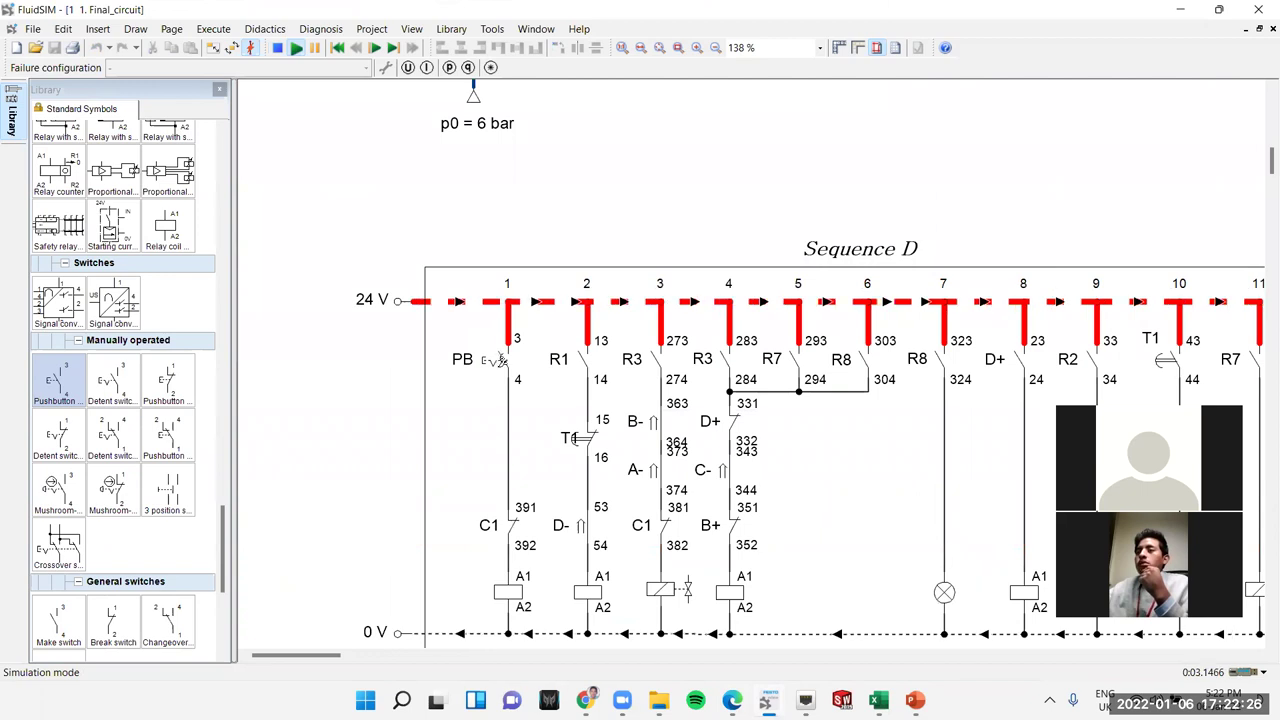
{"action": "left_click", "coordinate": [277, 47]}
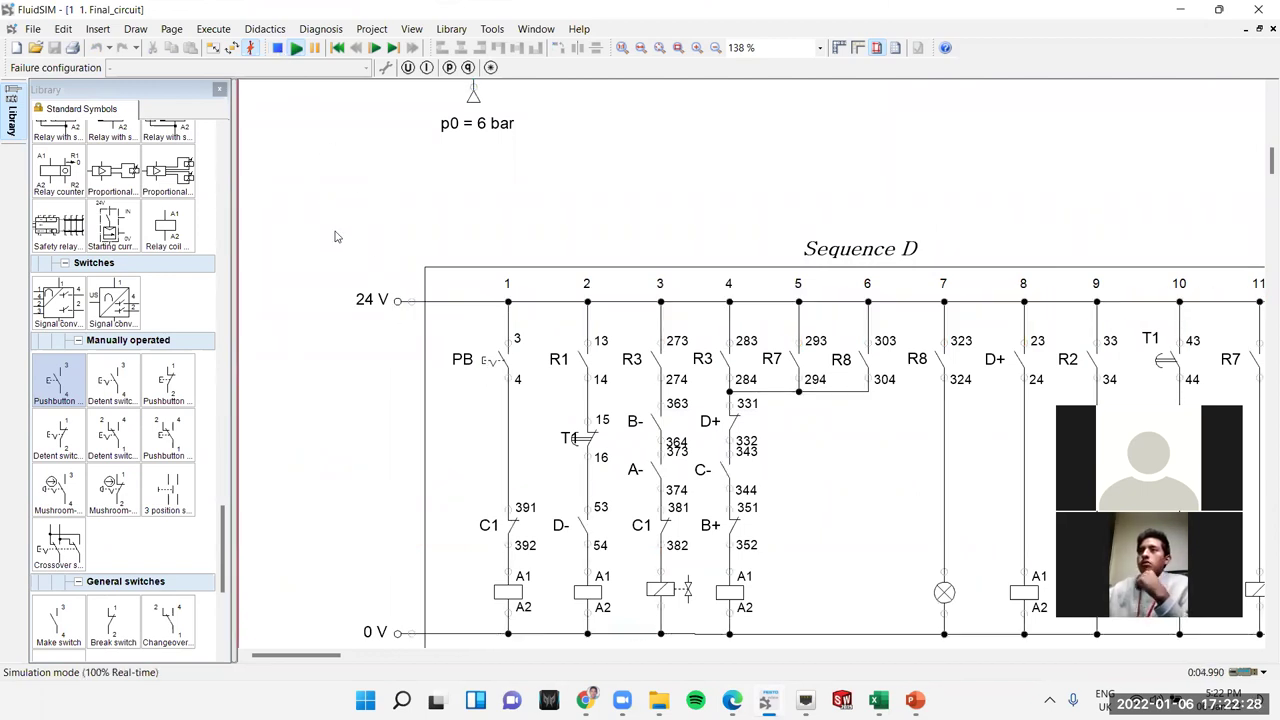
- Mark and unmark requirement 10 on cylinder D's speed control in the PDF brief, and compare it with the FluidSIM circuit
{"action": "key", "text": "alt+Tab"}
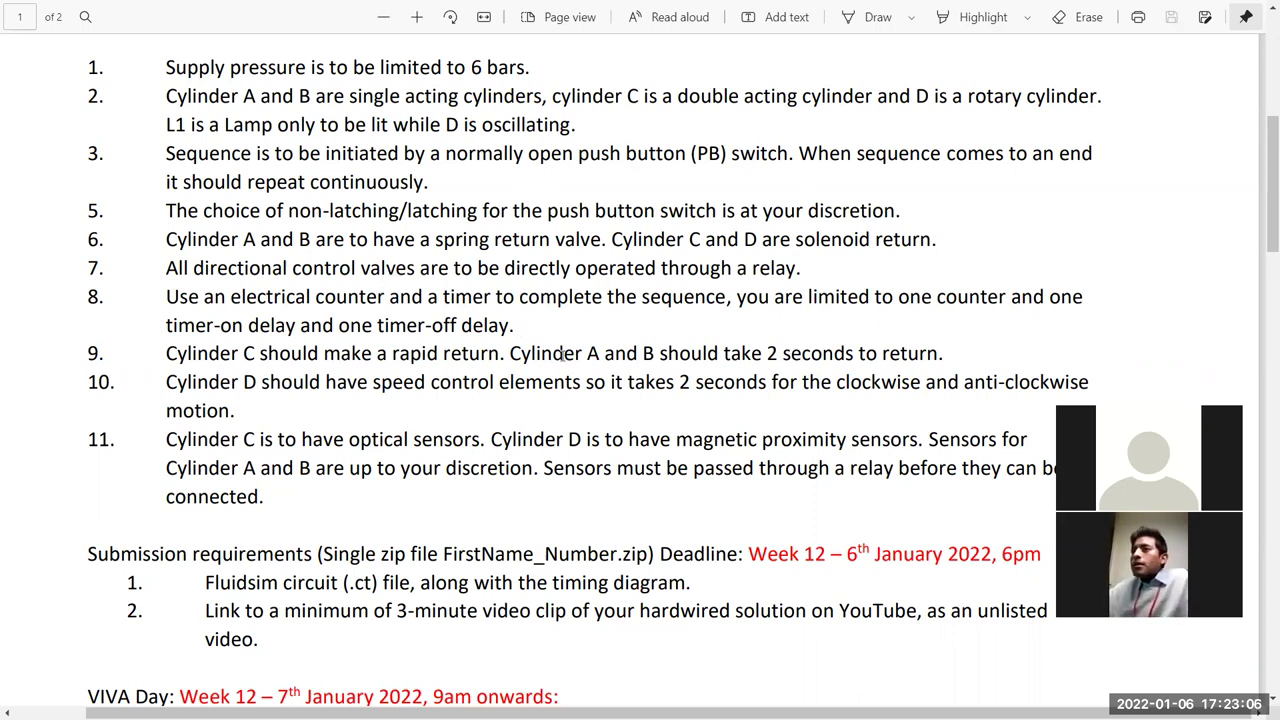
{"action": "left_click_drag", "start_coordinate": [237, 418], "coordinate": [162, 372]}
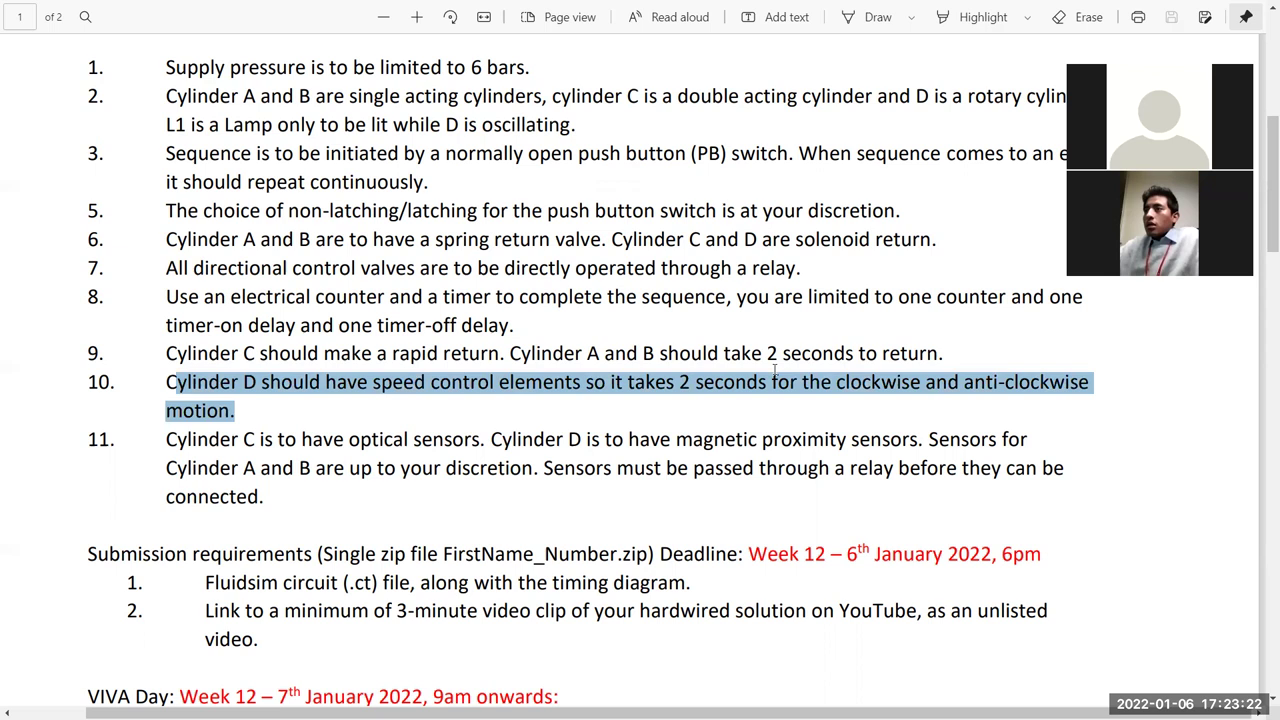
{"action": "left_click", "coordinate": [491, 425]}
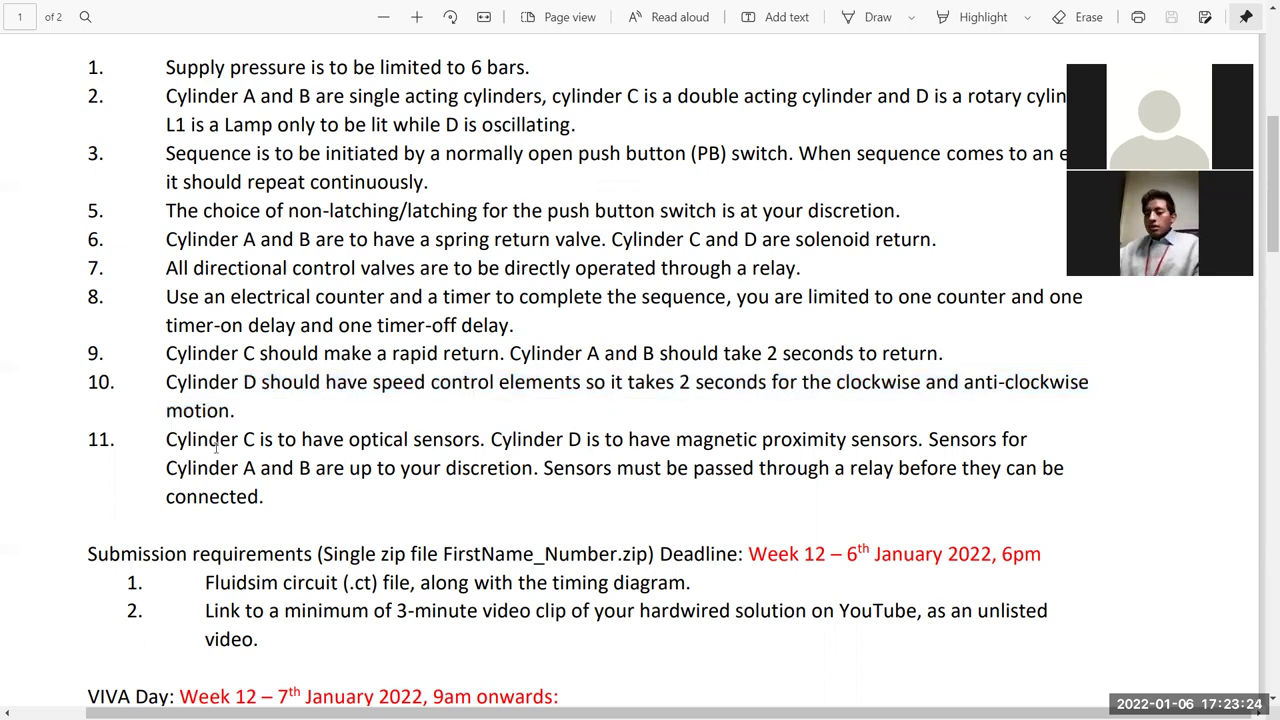
{"action": "key", "text": "alt+Tab"}
{"action": "scroll", "coordinate": [545, 335], "scroll_direction": "up", "scroll_amount": 3}
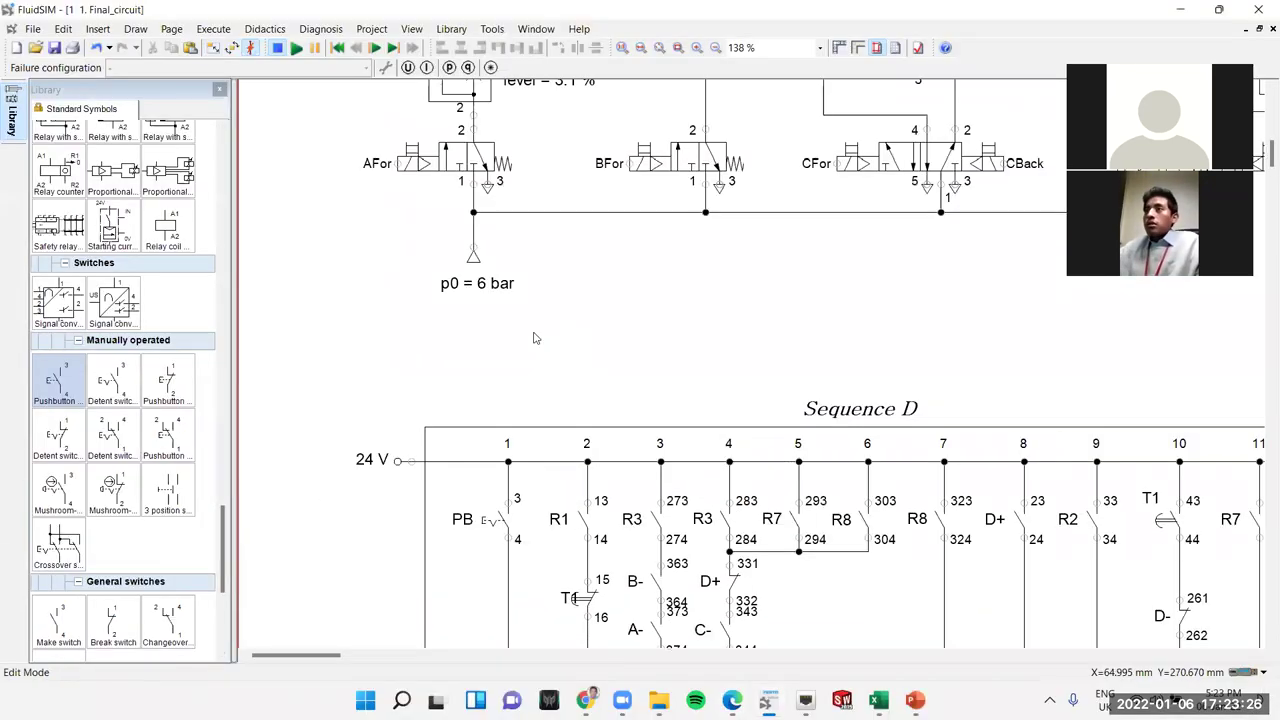
{"action": "scroll", "coordinate": [534, 338], "scroll_direction": "down", "scroll_amount": 2}
{"action": "key", "text": "alt+Tab"}
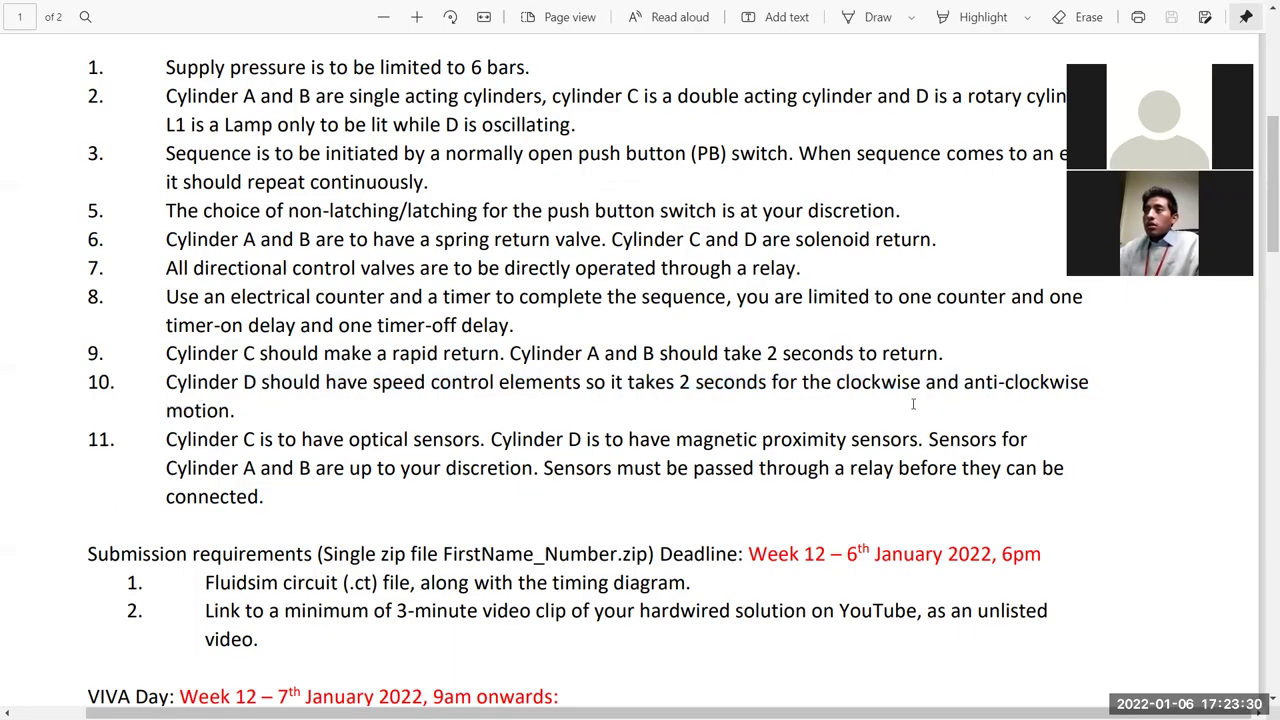
- Switch to FluidSIM, simulate the circuit with pushbutton PB actuated, observe cylinder D's throttle check valves and stop the simulation
{"action": "key", "text": "alt+Tab"}
{"action": "key", "text": "F9"}
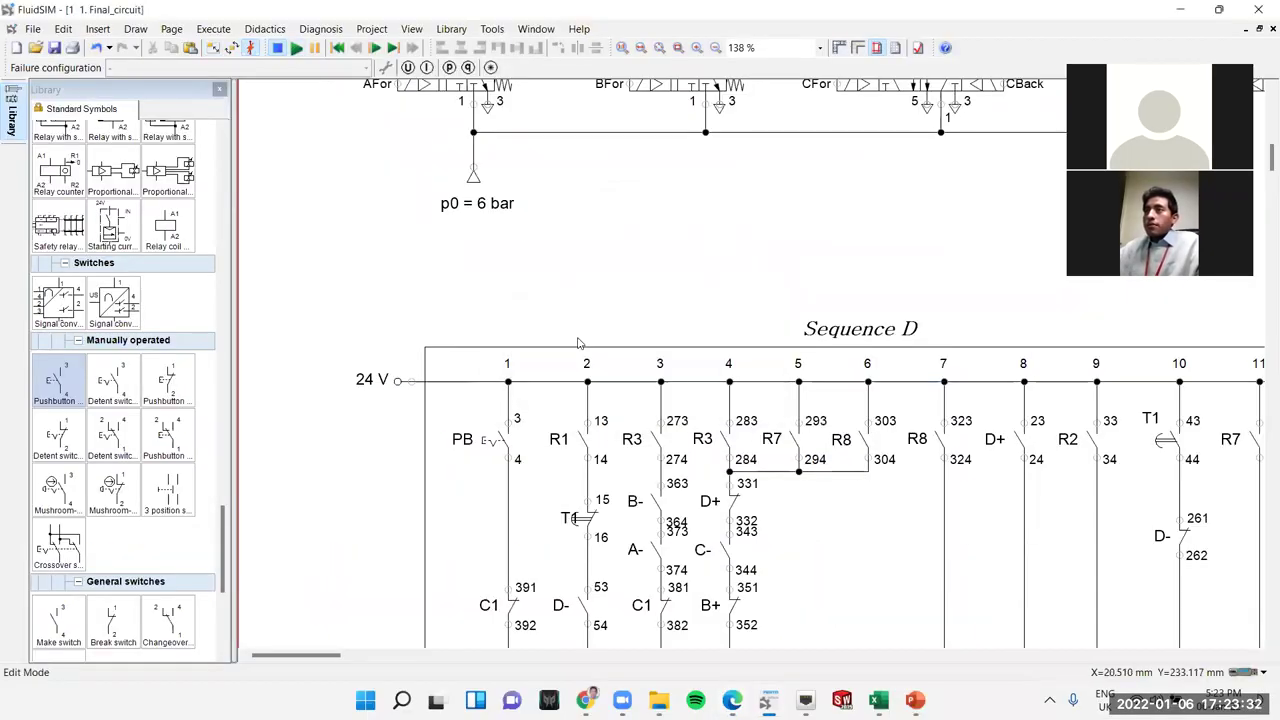
{"action": "left_click", "coordinate": [524, 430]}
{"action": "scroll", "coordinate": [780, 370], "scroll_direction": "up", "scroll_amount": 5}
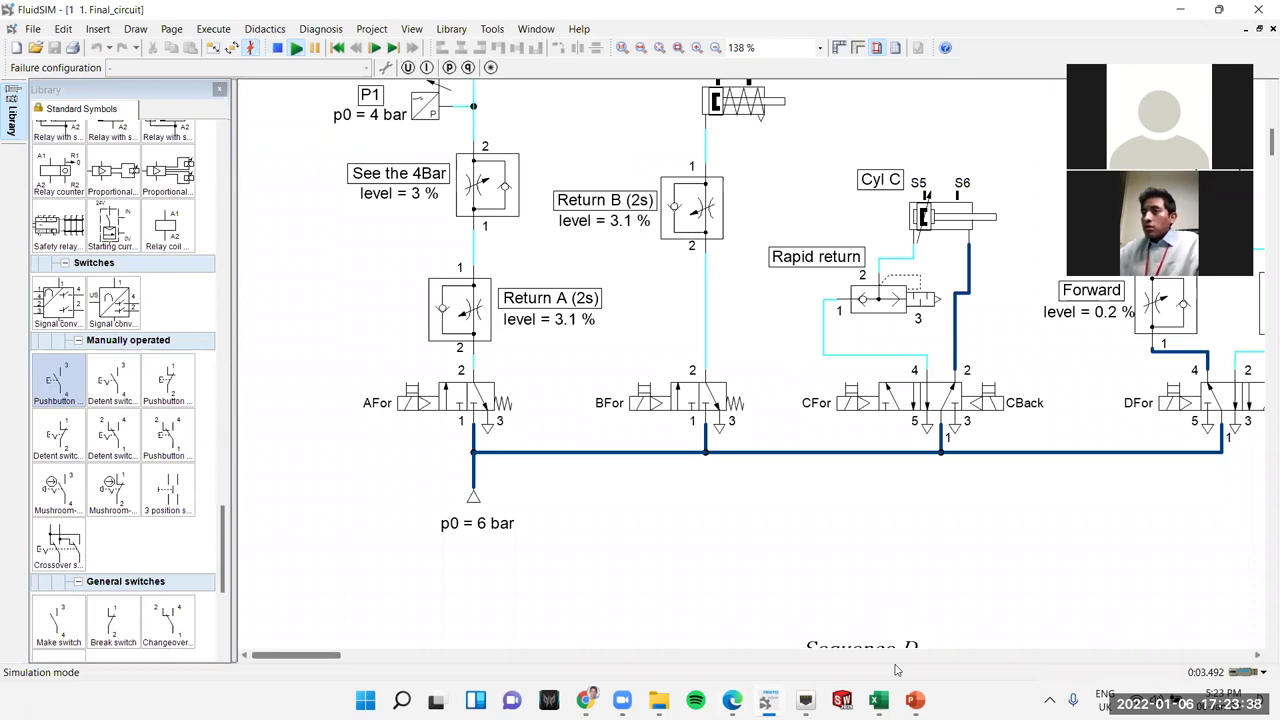
{"action": "left_click_drag", "start_coordinate": [329, 656], "coordinate": [379, 656]}
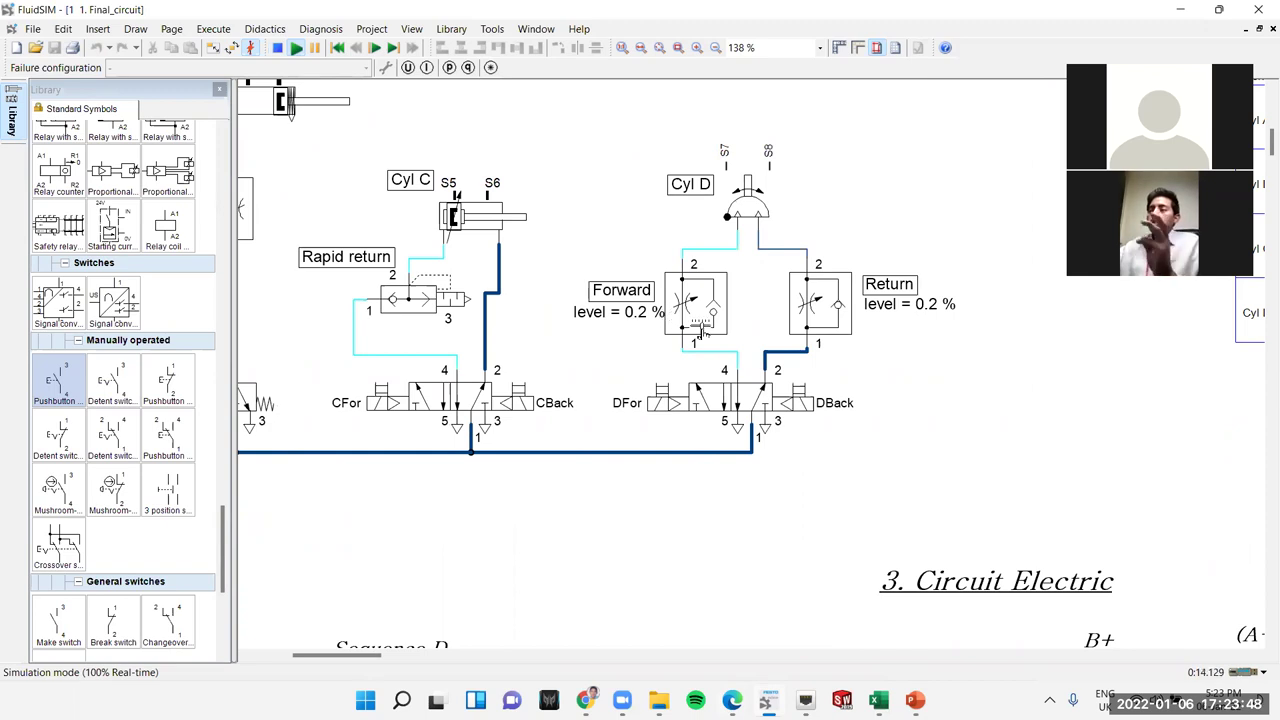
{"action": "left_click", "coordinate": [278, 48]}
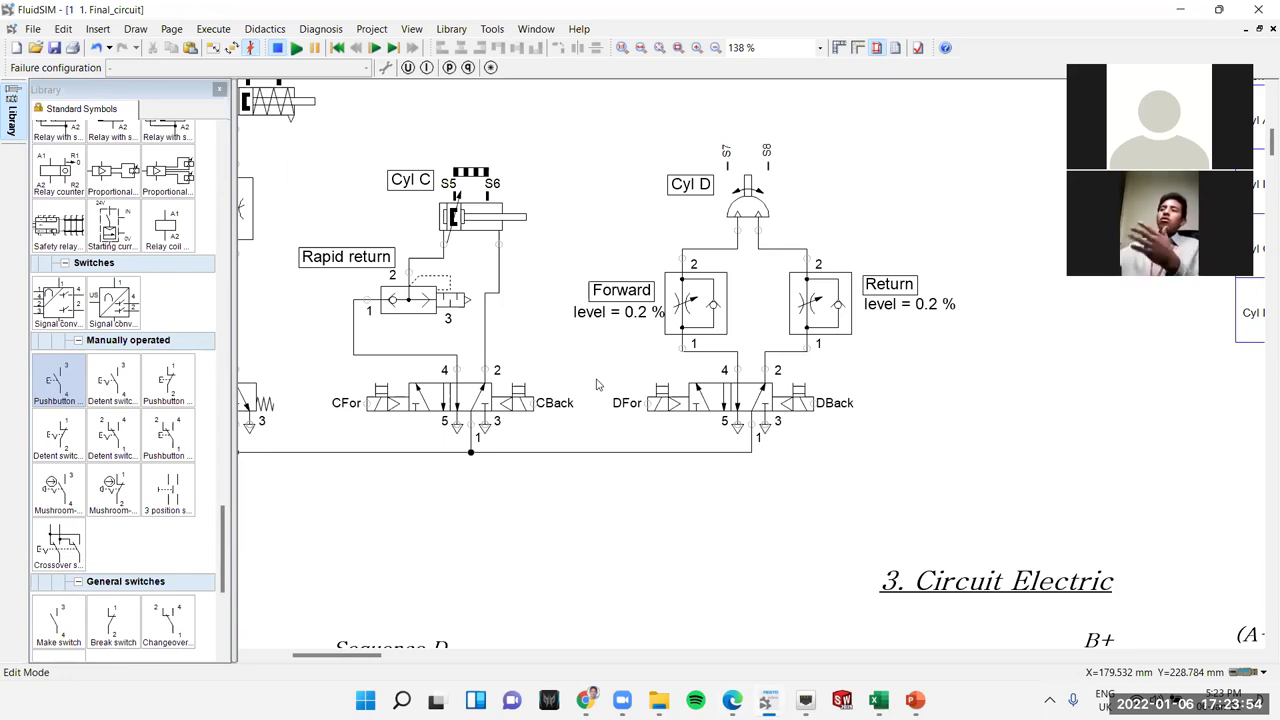
- Inspect the properties of cylinder D's Forward throttle check valve and close them without changes
{"action": "mouse_move", "coordinate": [360, 657]}
{"action": "left_mouse_down"}
{"action": "mouse_move", "coordinate": [421, 651]}
{"action": "mouse_move", "coordinate": [376, 652]}
{"action": "left_mouse_up"}
{"action": "double_click", "coordinate": [527, 307]}
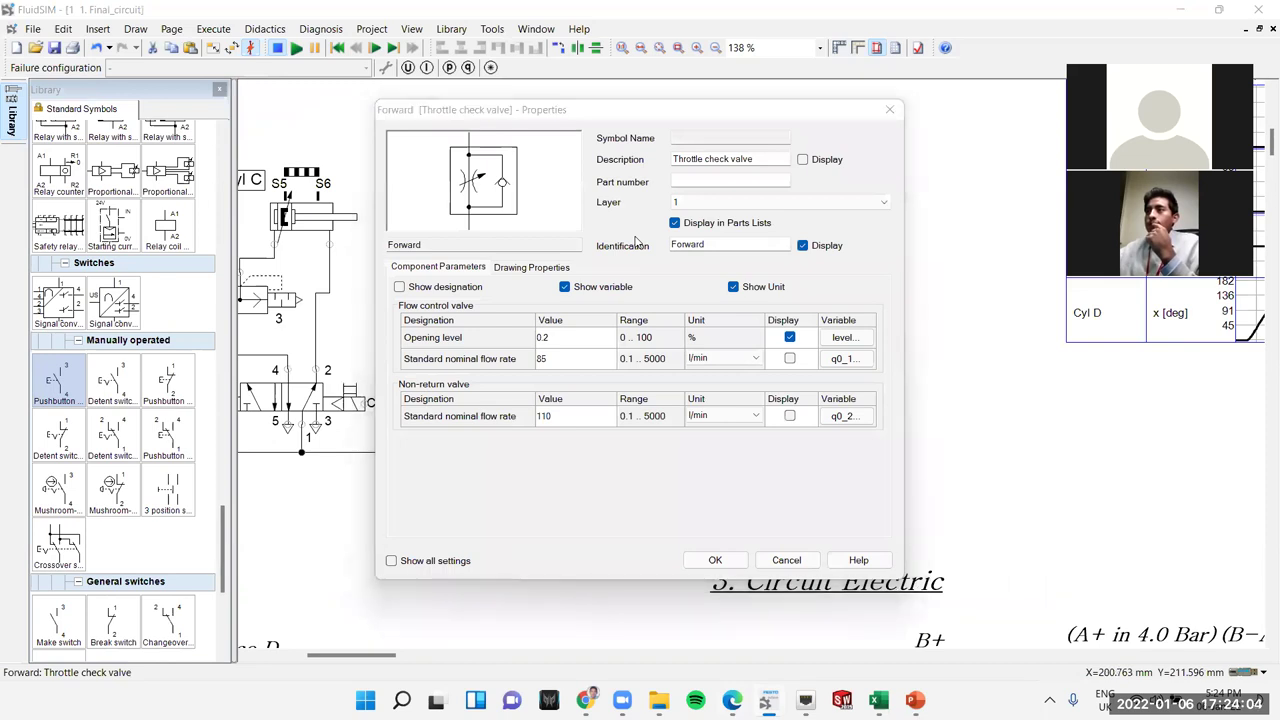
{"action": "left_click", "coordinate": [730, 245]}
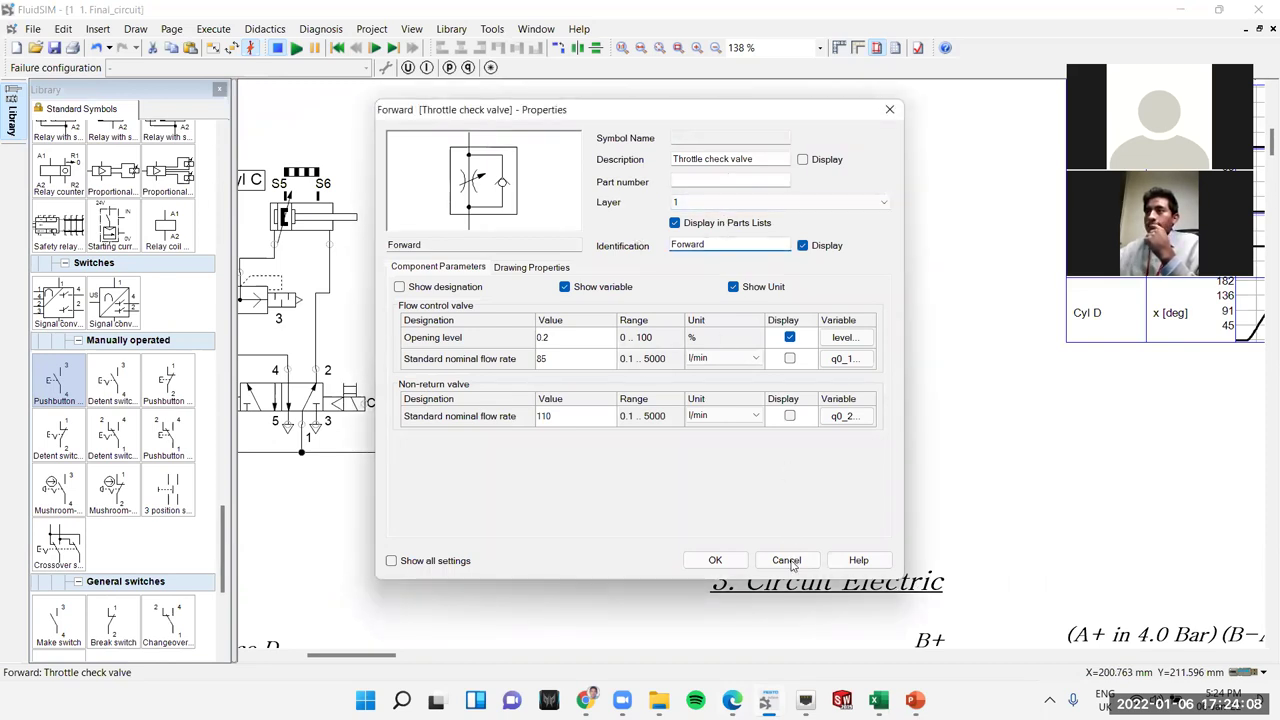
{"action": "left_click", "coordinate": [739, 566]}
- Change the identification of cylinder D's Forward throttle check valve to Forward (2s)
{"action": "left_click_drag", "start_coordinate": [652, 532], "coordinate": [835, 545]}
{"action": "double_click", "coordinate": [772, 317]}
{"action": "left_click", "coordinate": [727, 244]}
{"action": "type", "text": "2"}
{"action": "key", "text": "Caps_Lock"}
{"action": "type", "text": "s"}
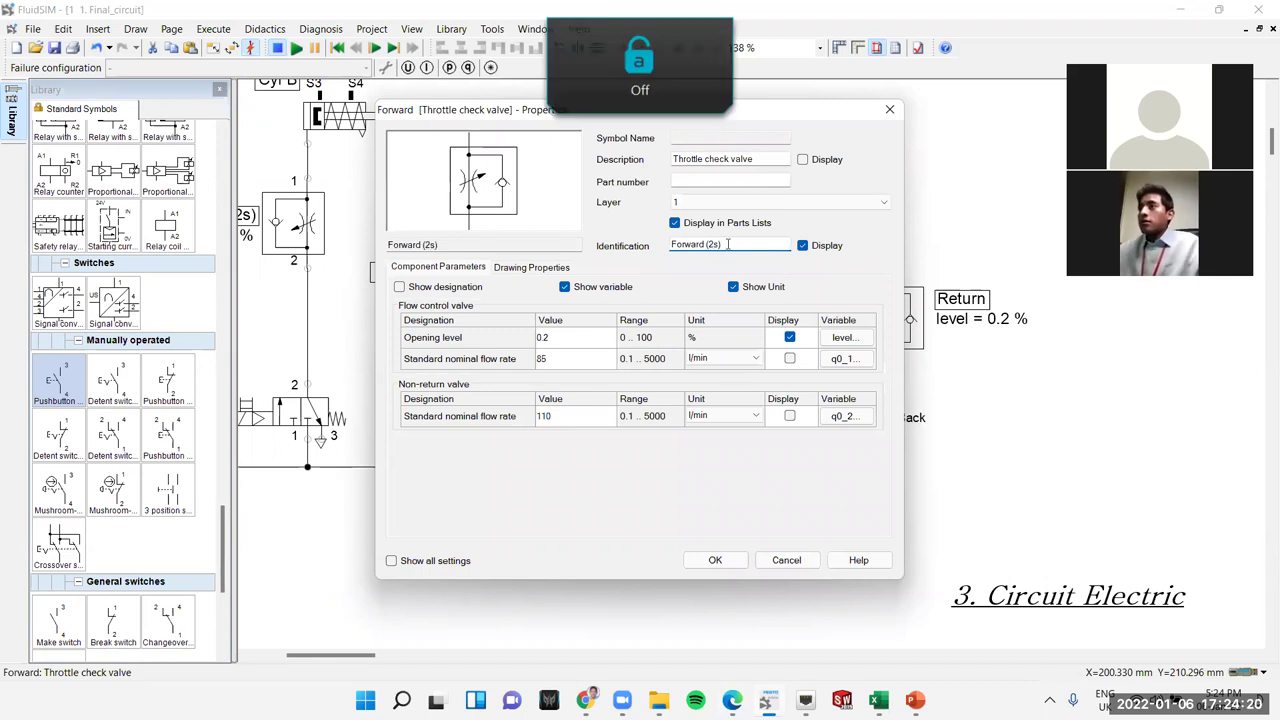
{"action": "left_click", "coordinate": [715, 560]}
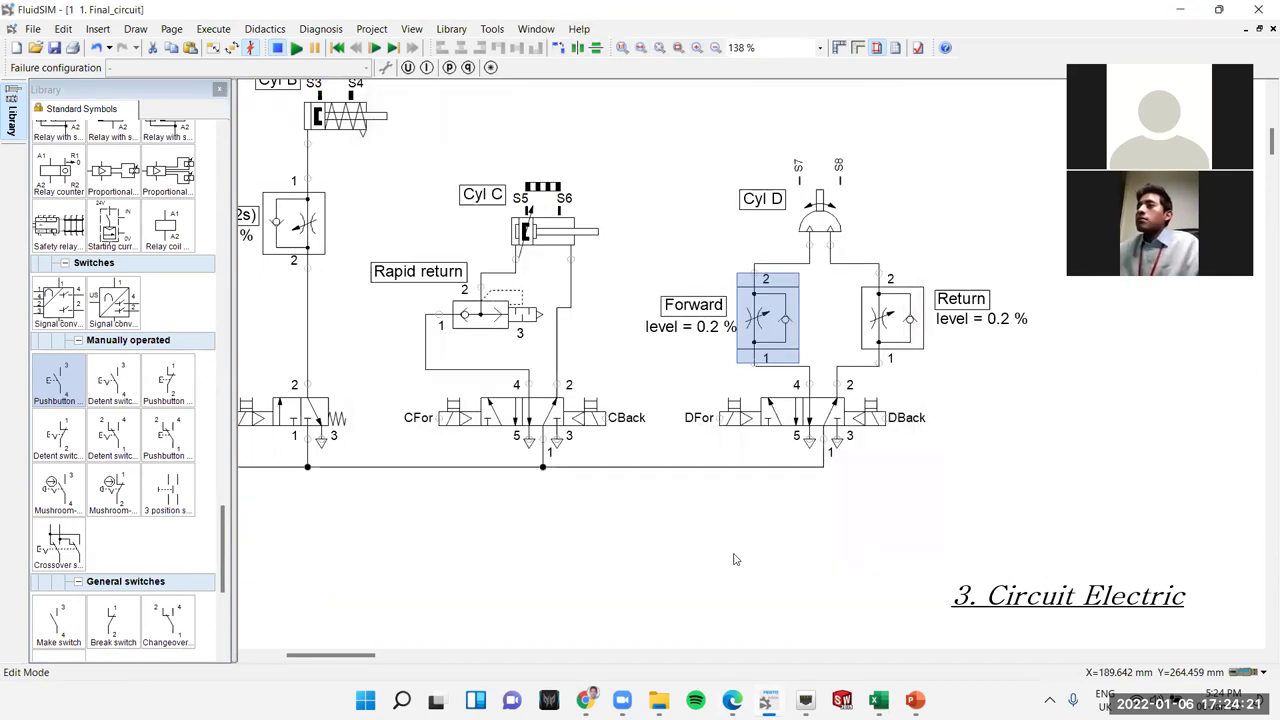
- Change the identification of cylinder D's Return throttle check valve to Return (2s) and adjust its label beside the valve
{"action": "left_click", "coordinate": [883, 513]}
{"action": "double_click", "coordinate": [961, 298]}
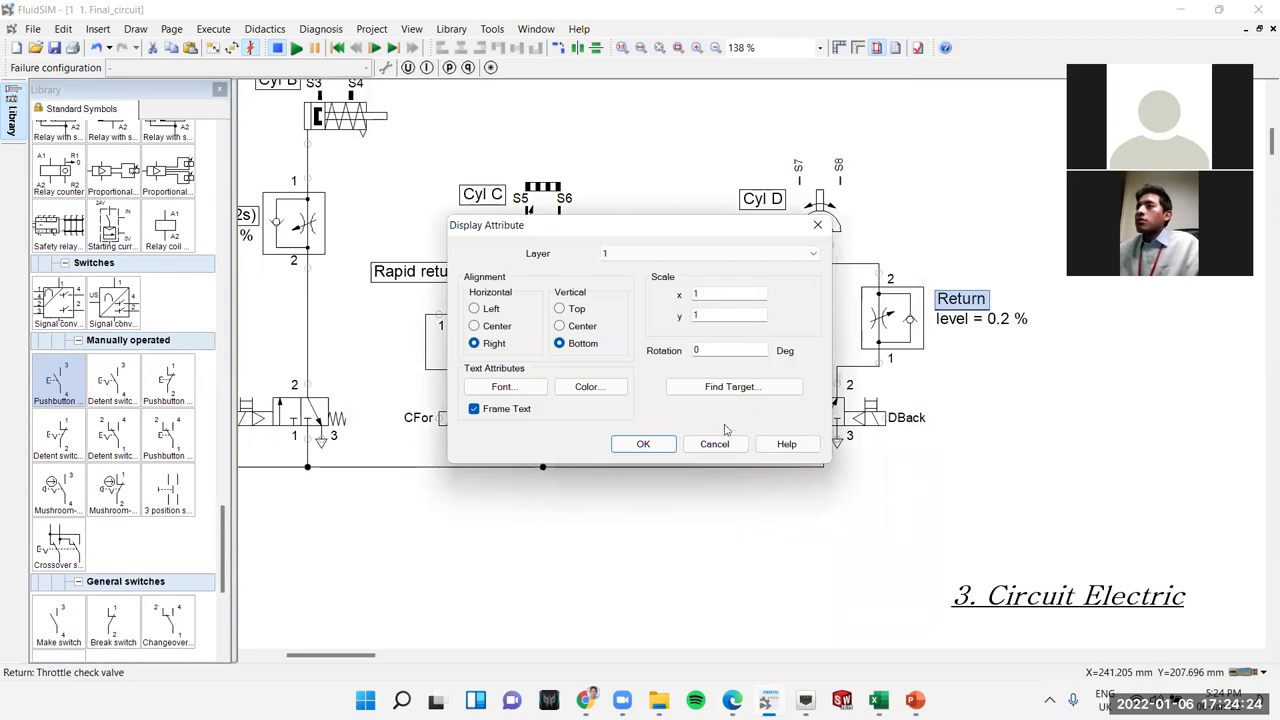
{"action": "left_click", "coordinate": [714, 444]}
{"action": "double_click", "coordinate": [909, 322]}
{"action": "left_click", "coordinate": [710, 242]}
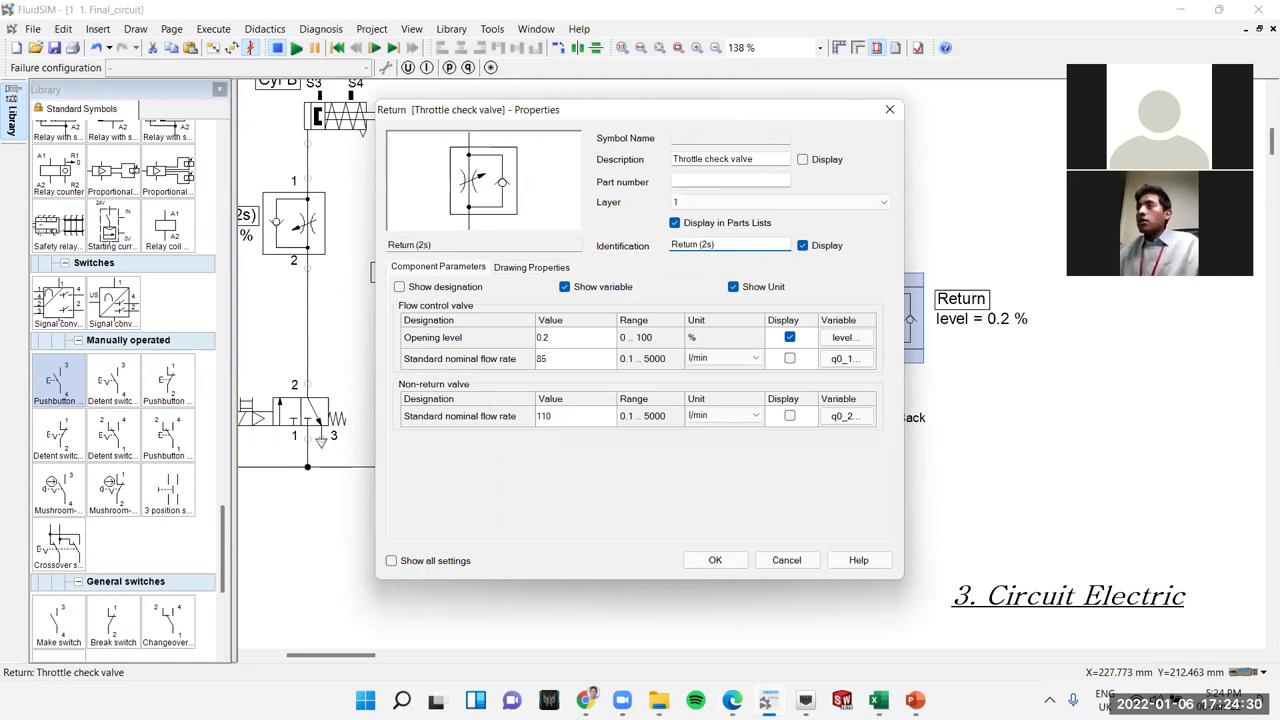
{"action": "left_click", "coordinate": [715, 560]}
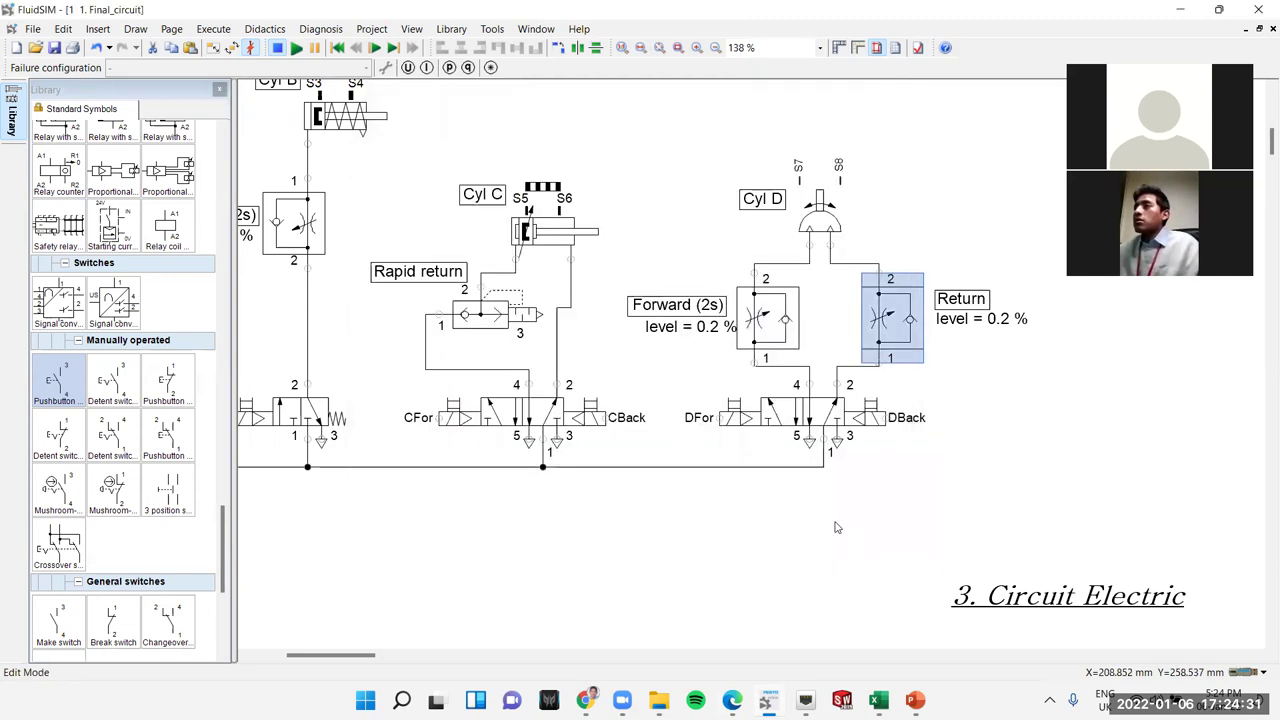
{"action": "left_click", "coordinate": [923, 517]}
{"action": "left_click_drag", "start_coordinate": [955, 288], "coordinate": [986, 286]}
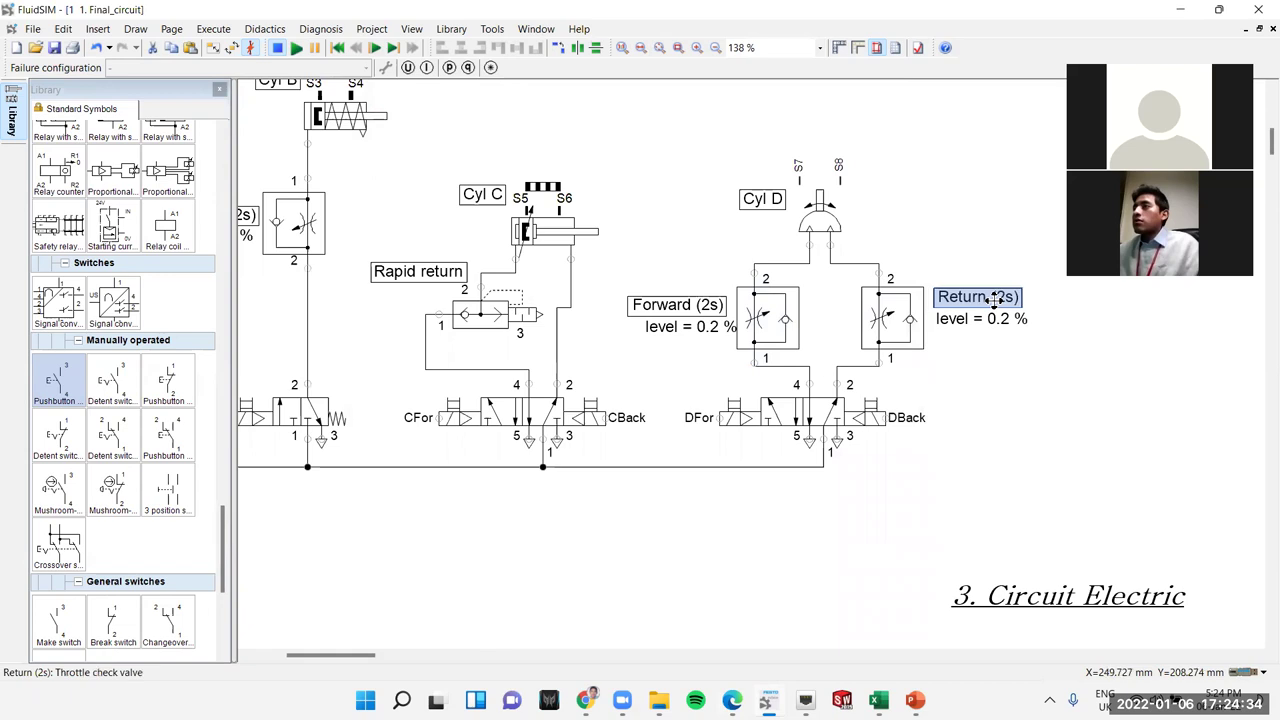
{"action": "left_click", "coordinate": [965, 462]}
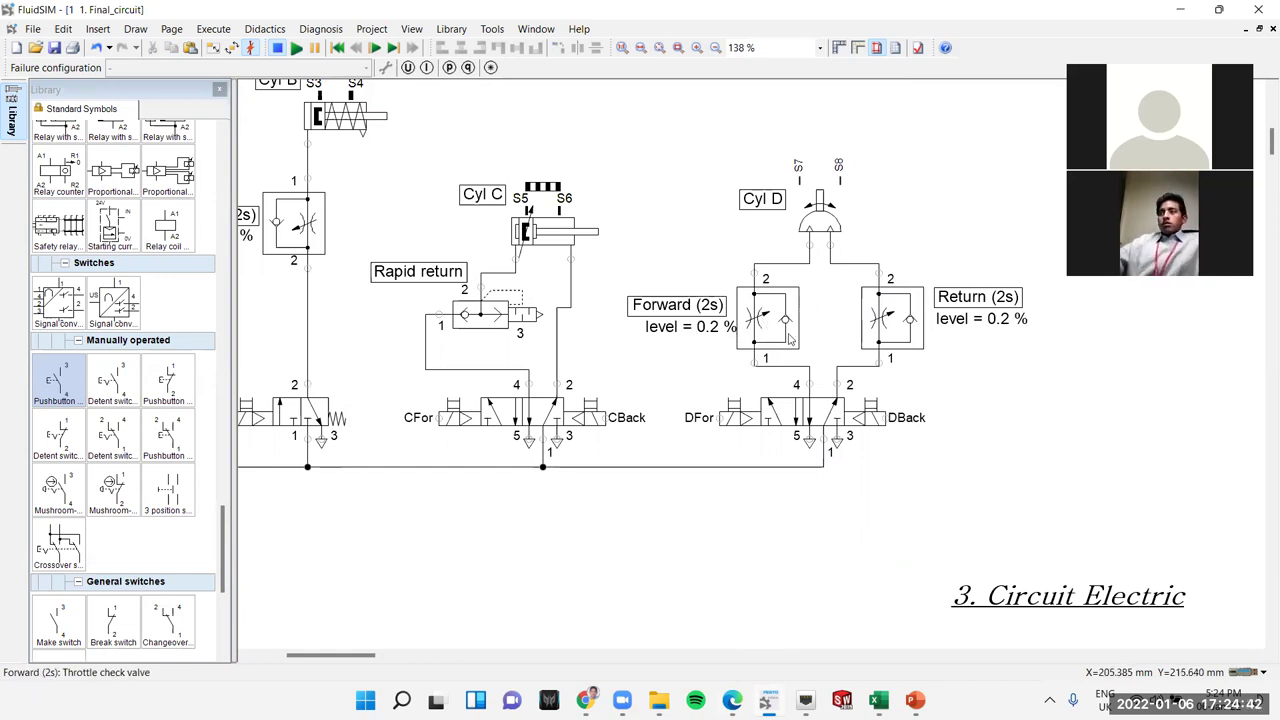
- Mark requirement 11 about the cylinder sensors in the PDF brief and switch to FluidSIM to view the electrical circuit
{"action": "mouse_move", "coordinate": [803, 321]}
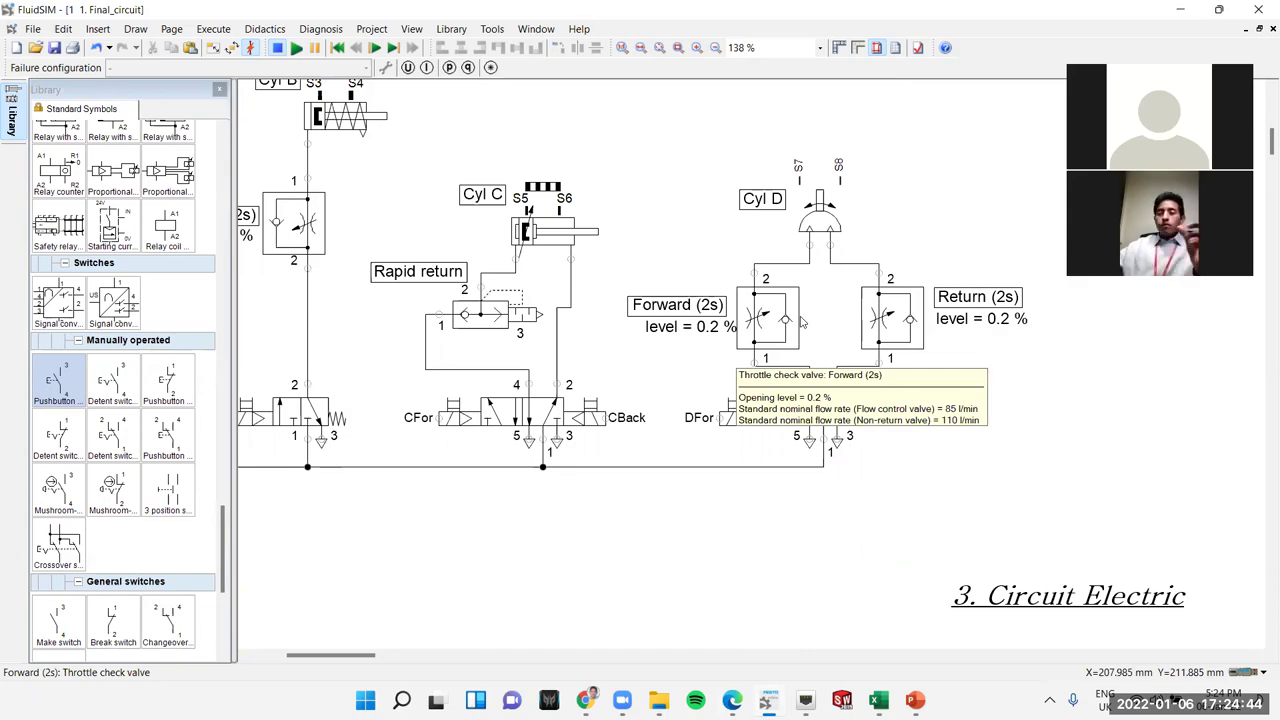
{"action": "left_click", "coordinate": [731, 612]}
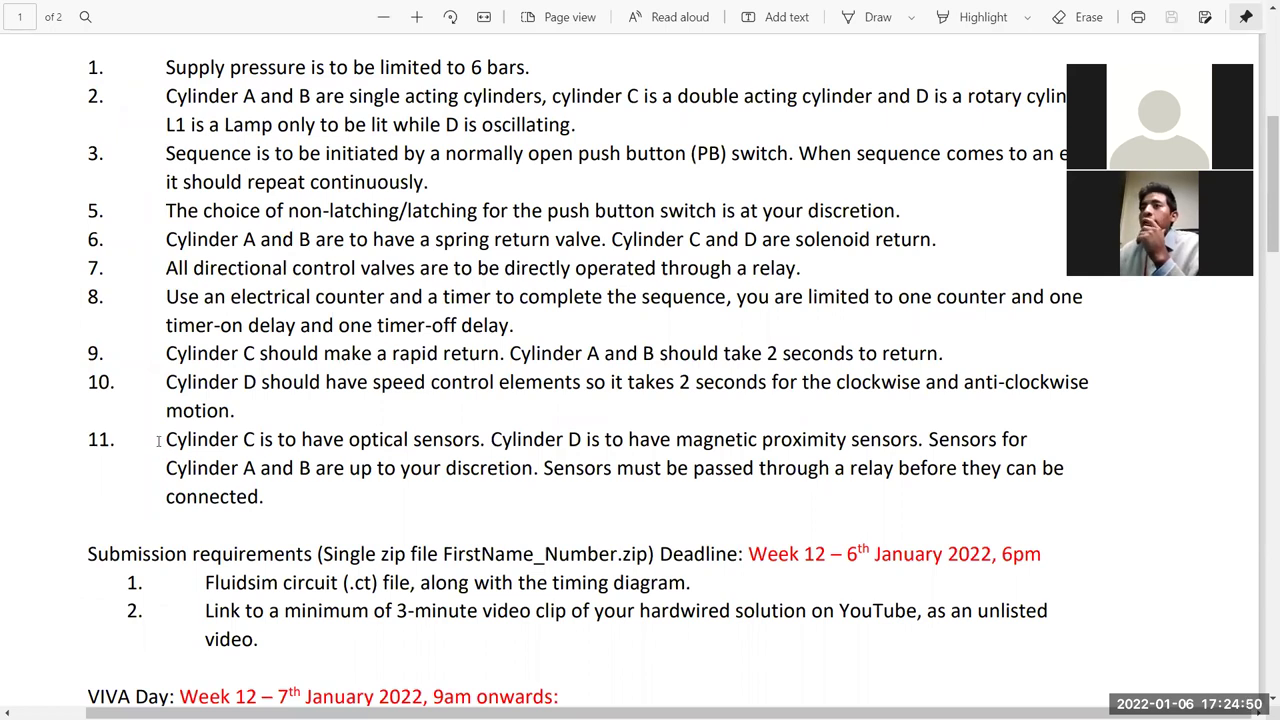
{"action": "left_click_drag", "start_coordinate": [168, 441], "coordinate": [285, 503]}
{"action": "right_click", "coordinate": [302, 494]}
{"action": "left_click", "coordinate": [320, 355]}
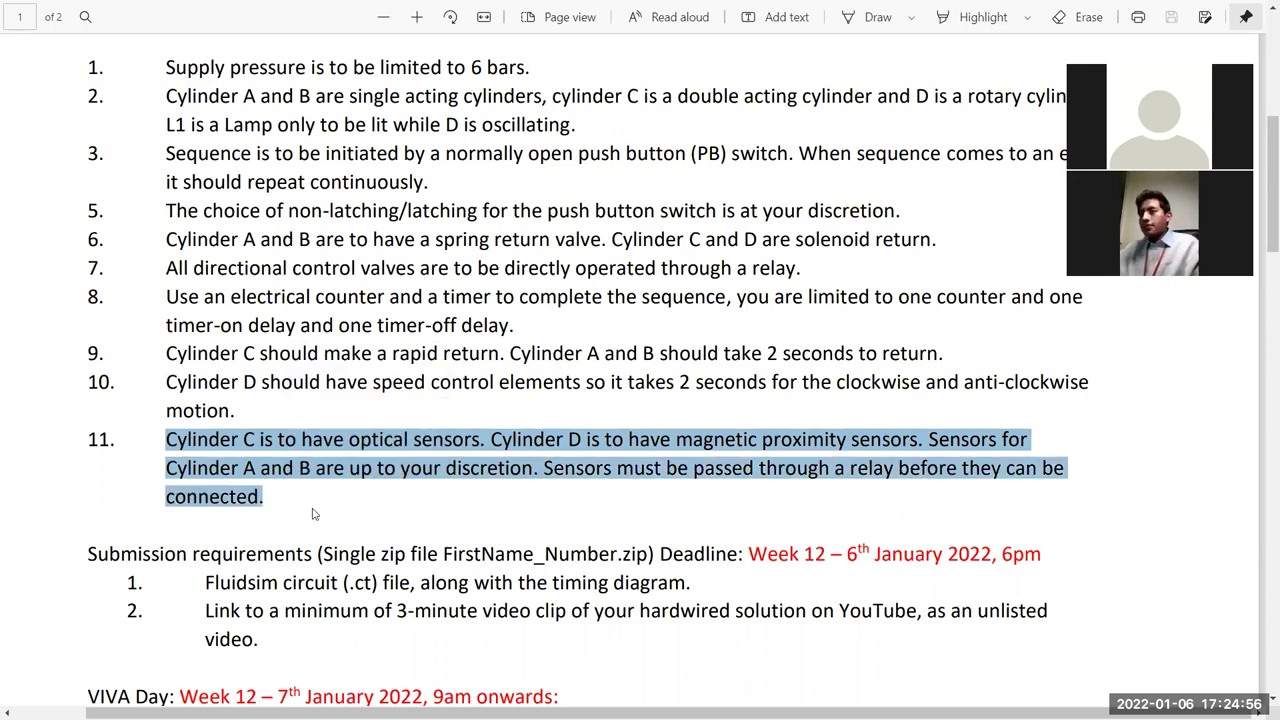
{"action": "key", "text": "alt+Tab"}
{"action": "scroll", "coordinate": [606, 534], "scroll_direction": "down", "scroll_amount": 8}
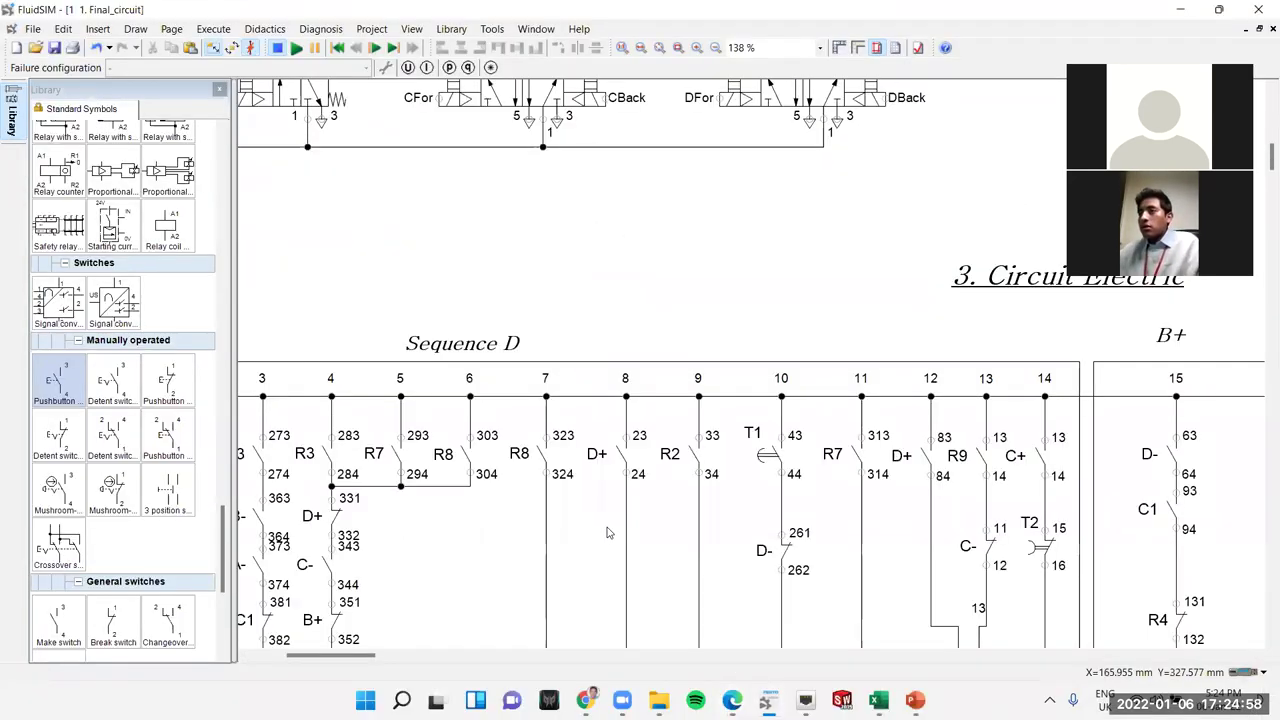
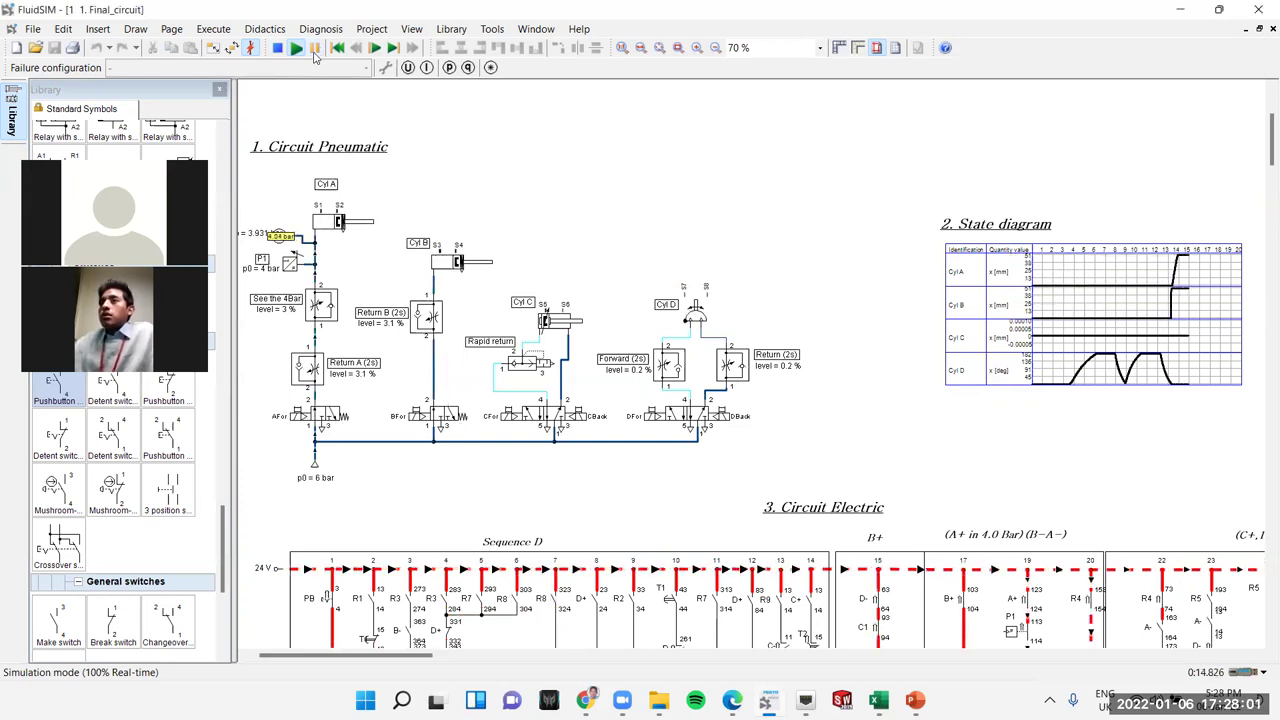
- Pause the simulation and advance it in single steps to follow the pressure at P1 and the return of cylinders A and B
{"action": "left_click", "coordinate": [315, 49]}
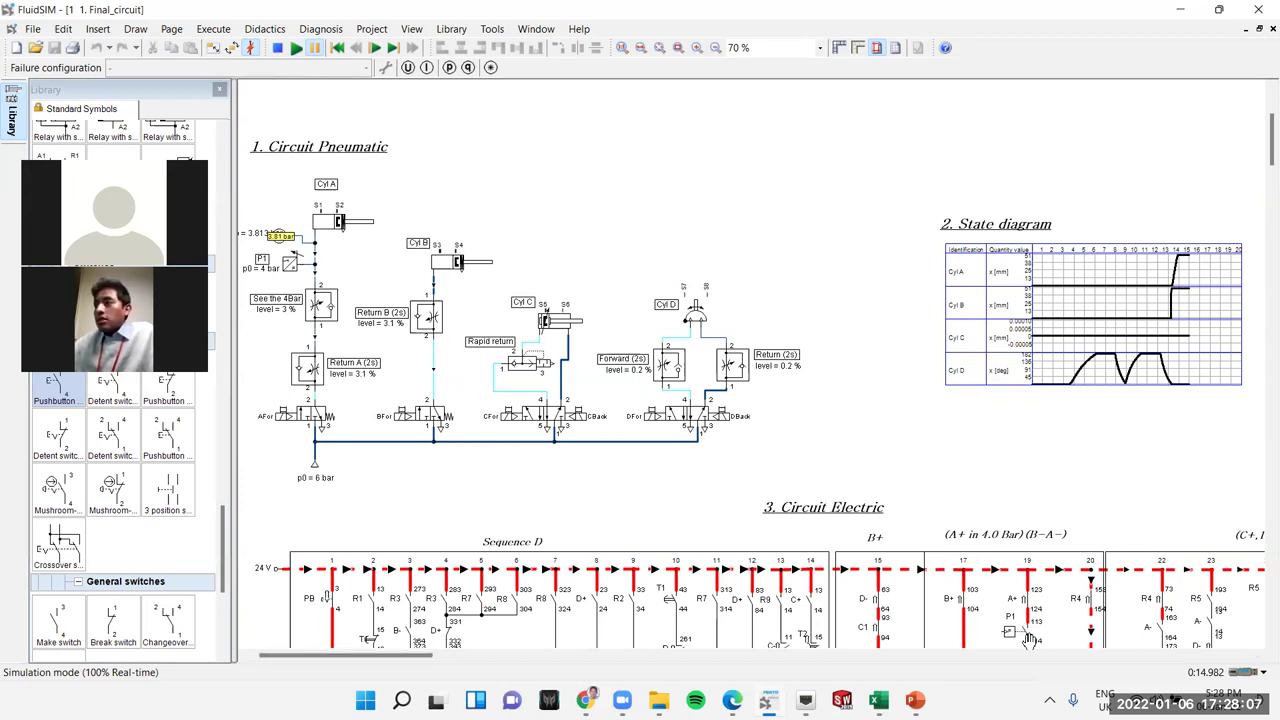
{"action": "scroll", "coordinate": [833, 437], "scroll_direction": "down", "scroll_amount": 2}
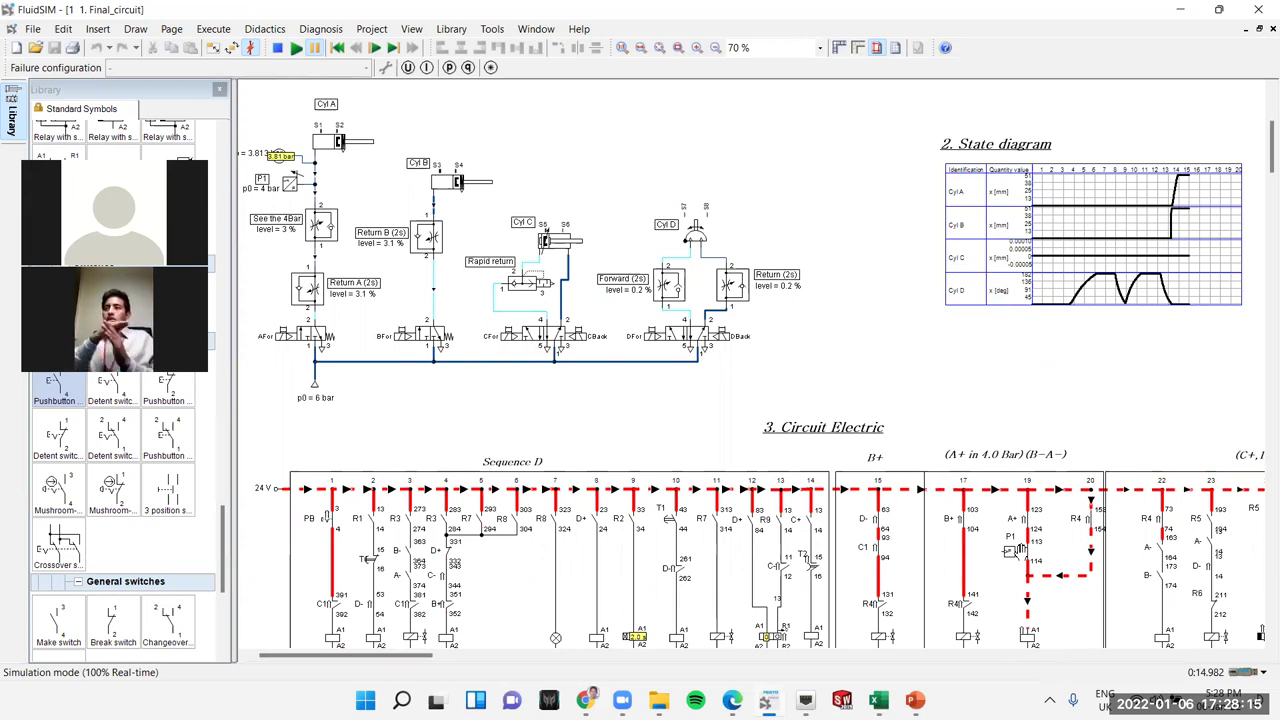
{"action": "left_click", "coordinate": [375, 49]}
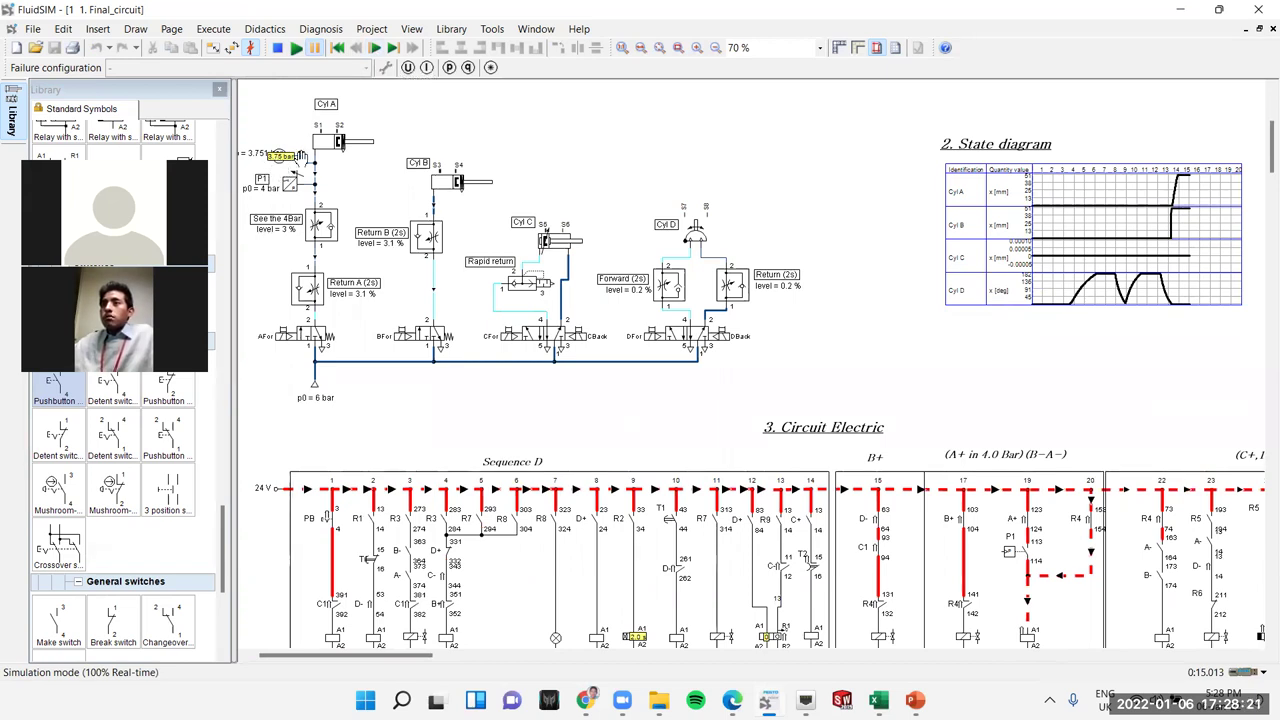
{"action": "left_click", "coordinate": [375, 49]}
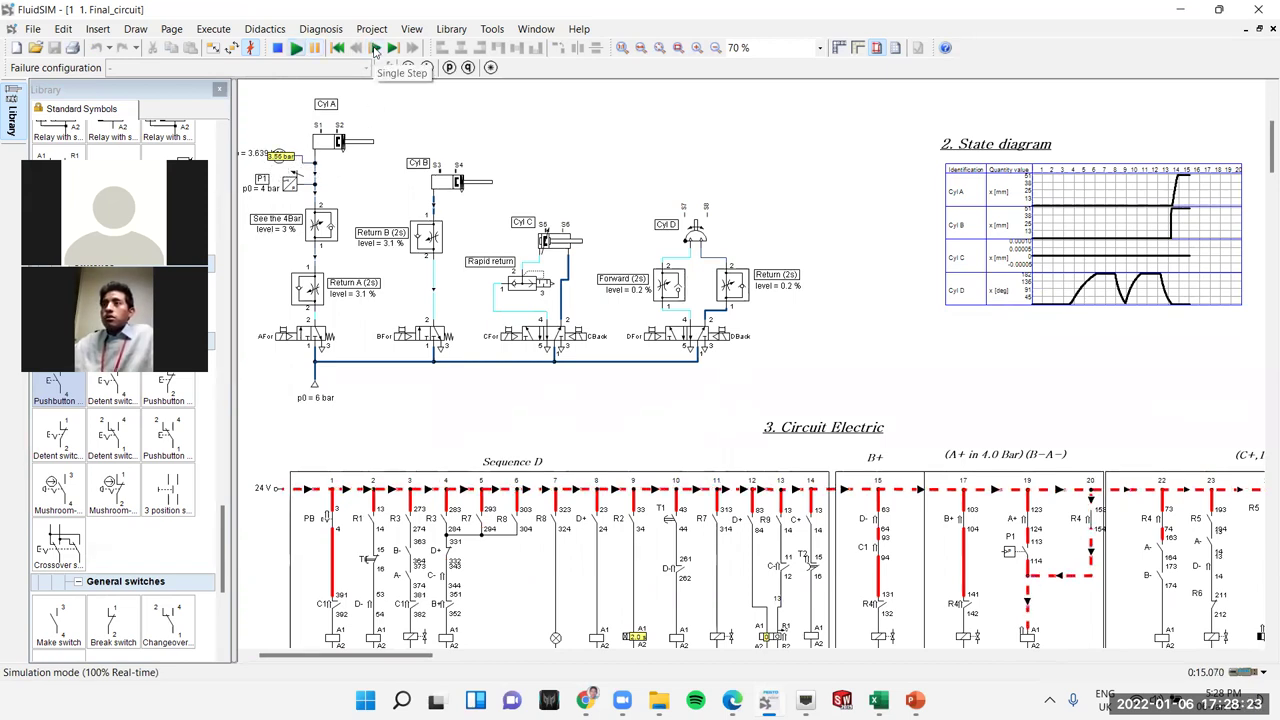
{"action": "left_click", "coordinate": [375, 49]}
{"action": "left_click", "coordinate": [375, 49]}
{"action": "left_click", "coordinate": [375, 49]}
{"action": "left_click", "coordinate": [375, 49]}
{"action": "left_click", "coordinate": [375, 49]}
{"action": "left_click", "coordinate": [375, 49]}
{"action": "left_click", "coordinate": [375, 49]}
{"action": "left_click", "coordinate": [375, 49]}
{"action": "left_click", "coordinate": [375, 49]}
{"action": "left_click", "coordinate": [375, 49]}
{"action": "left_click", "coordinate": [375, 49]}
{"action": "left_click", "coordinate": [375, 49]}
{"action": "left_click", "coordinate": [375, 49]}
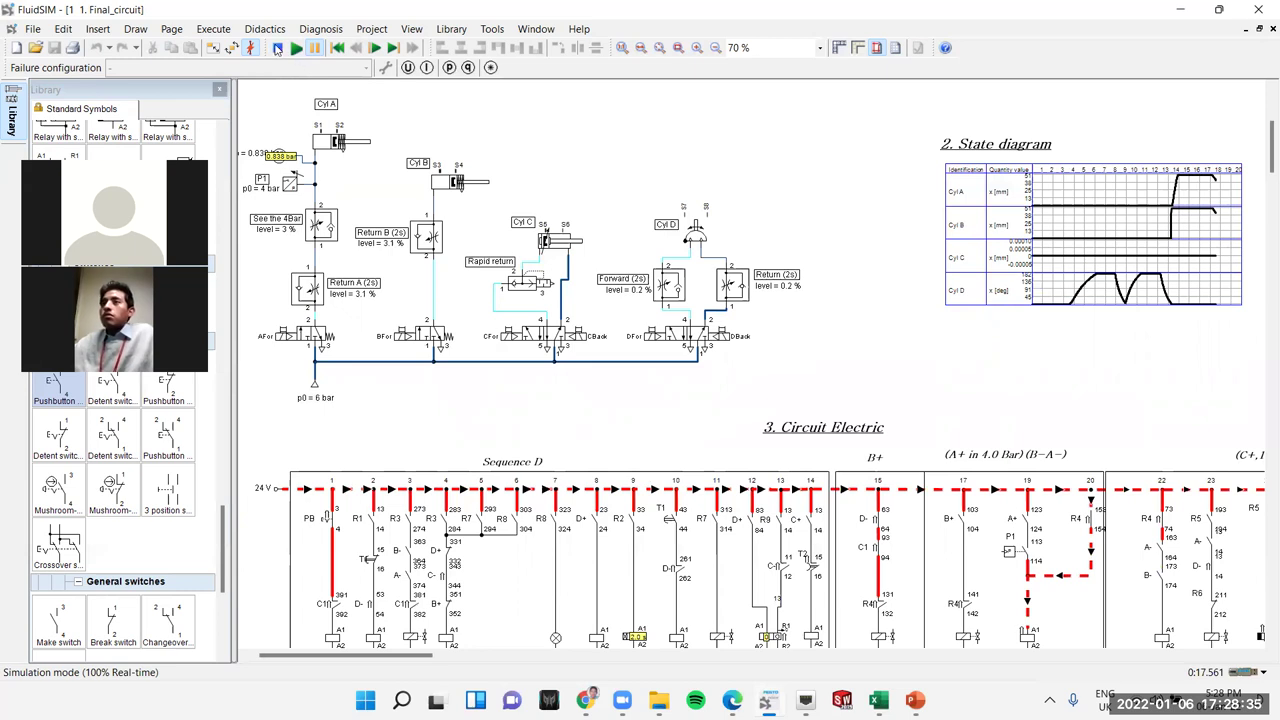
- Stop the paused simulation and start it again from the beginning
{"action": "left_click", "coordinate": [277, 49]}
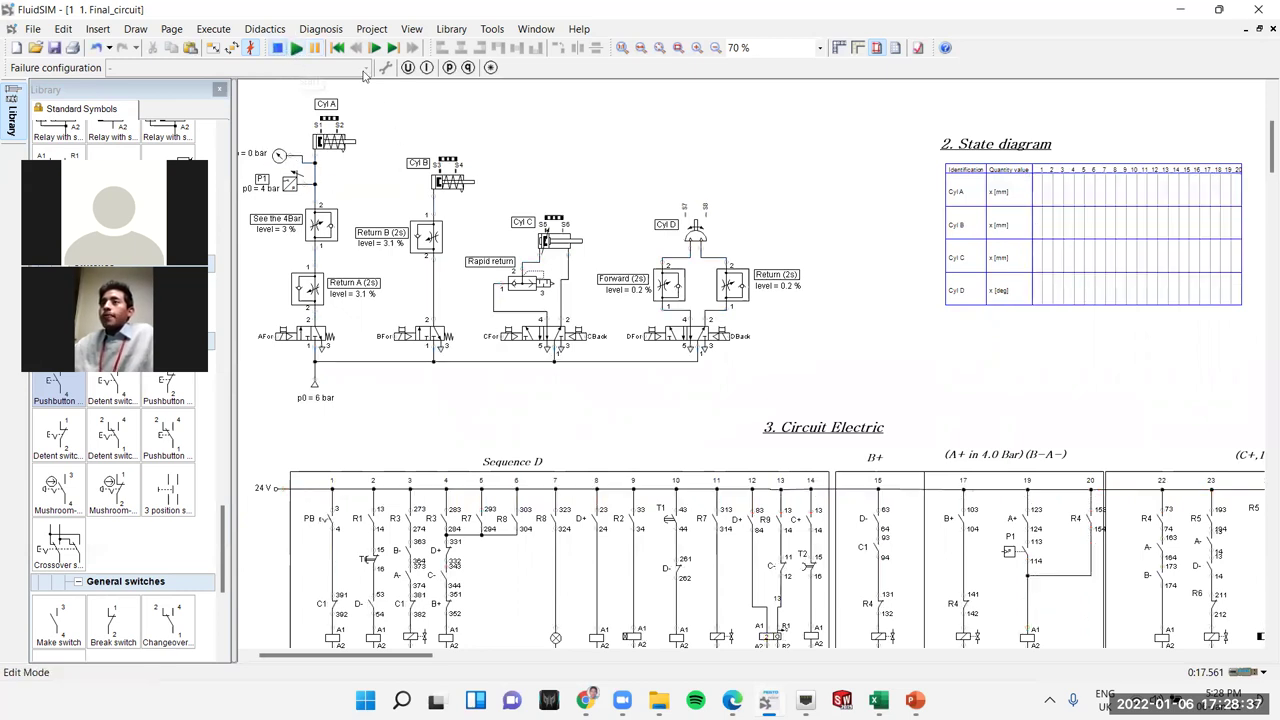
{"action": "left_click", "coordinate": [296, 48]}
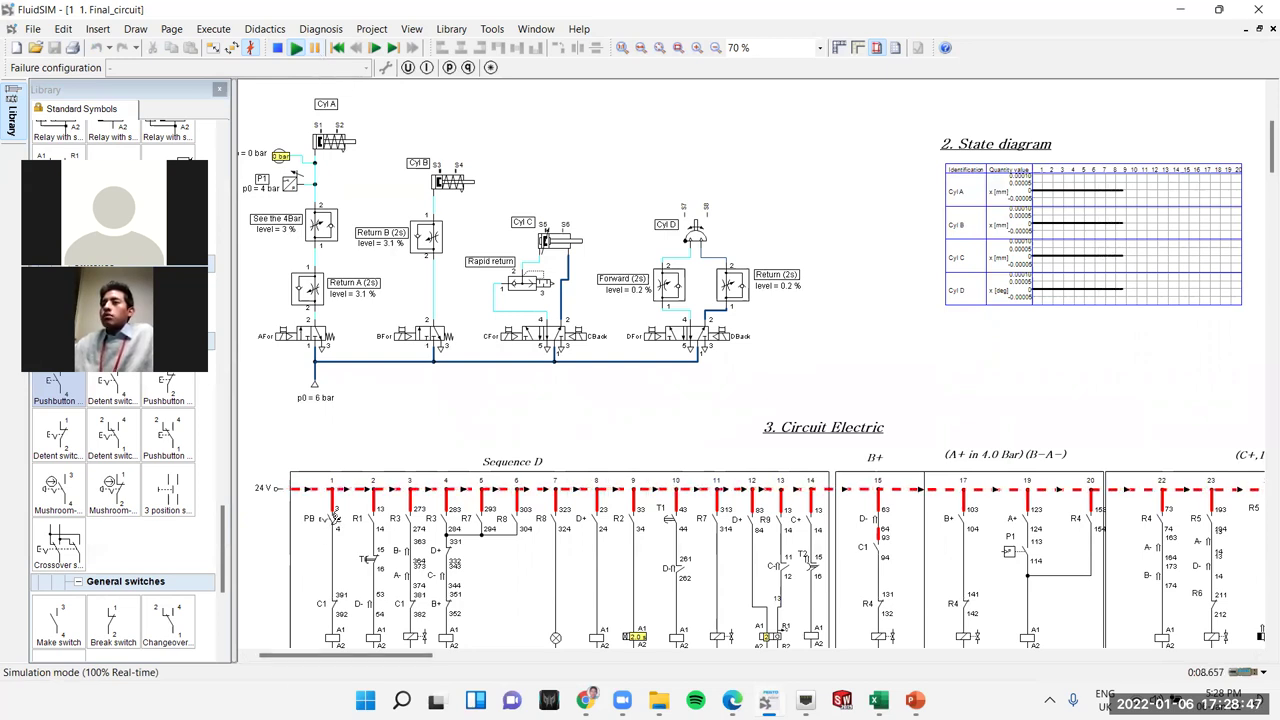
- Actuate pushbutton PB and single-step the simulation to follow the pressure at P1 while cylinders B and A extend
{"action": "left_click", "coordinate": [336, 516]}
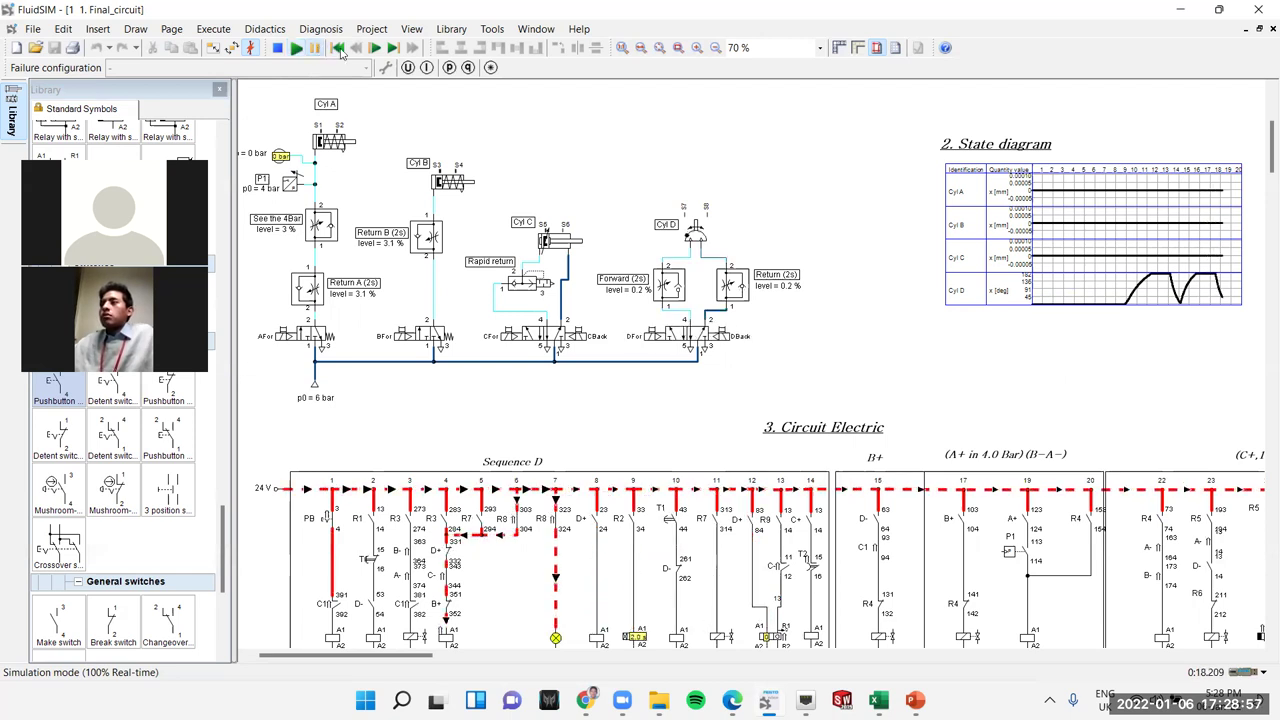
{"action": "left_click", "coordinate": [374, 50]}
{"action": "left_click", "coordinate": [374, 50]}
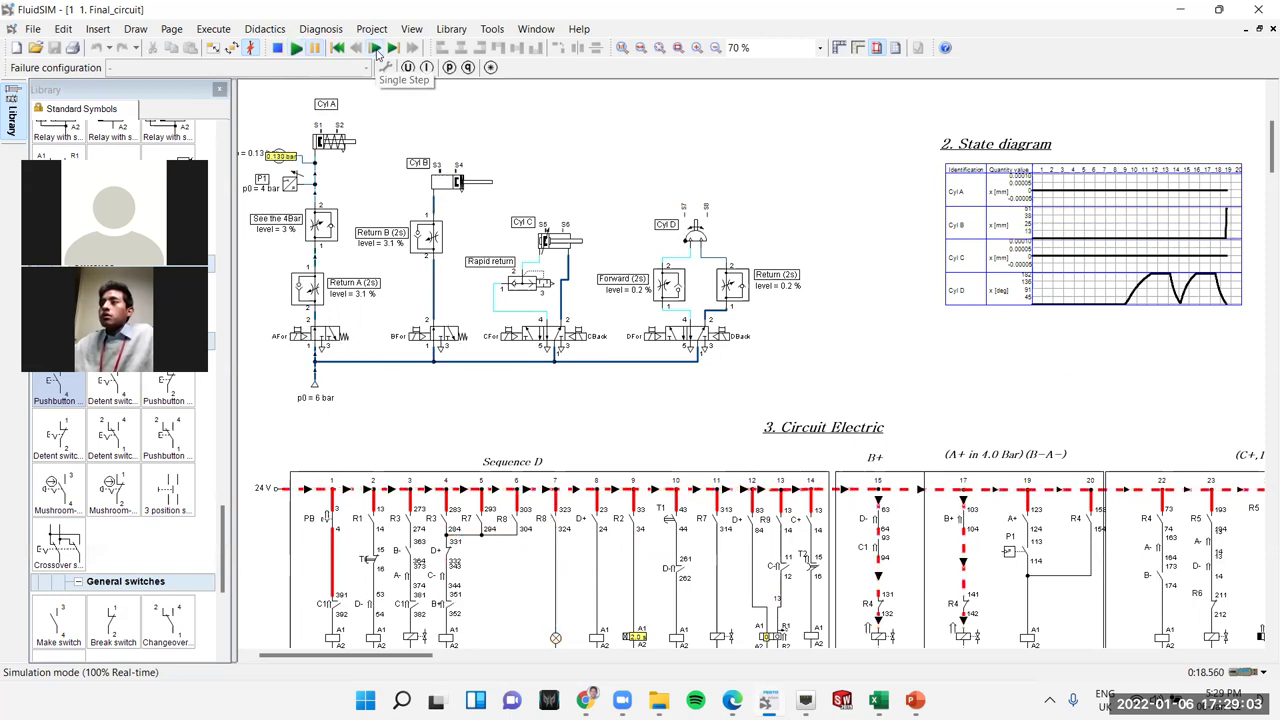
{"action": "left_click", "coordinate": [376, 48]}
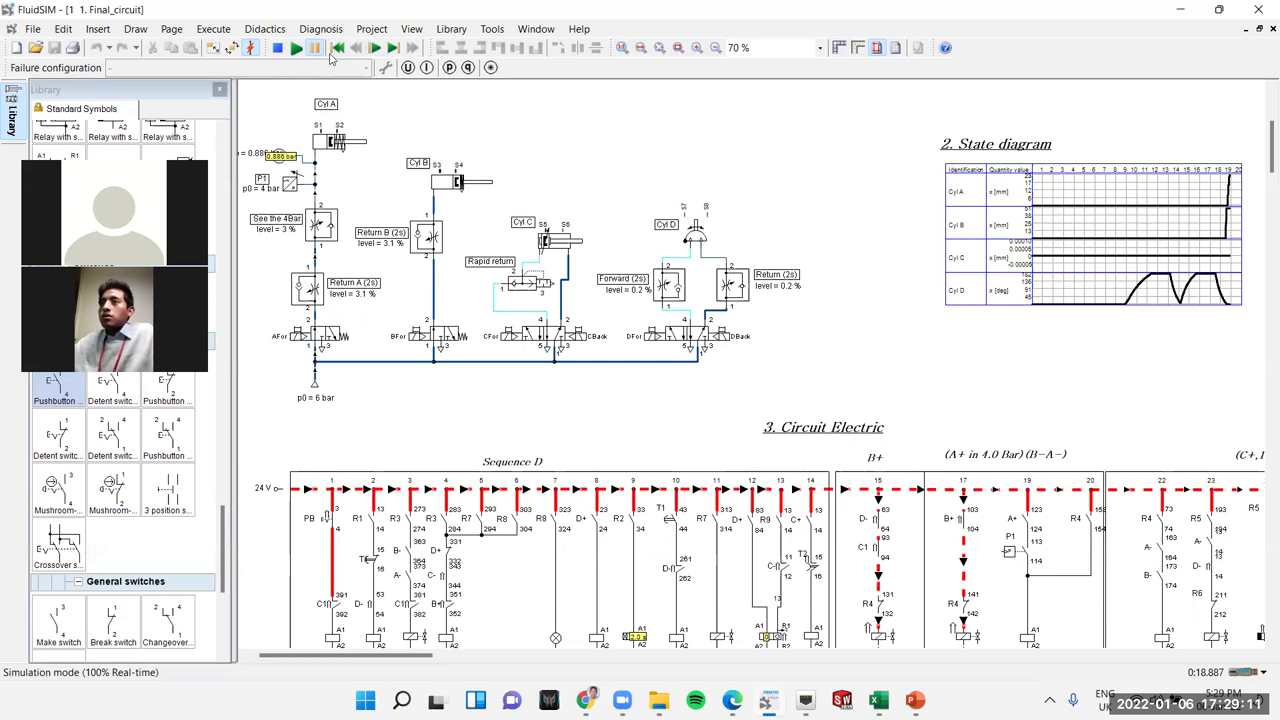
{"action": "left_click", "coordinate": [374, 50]}
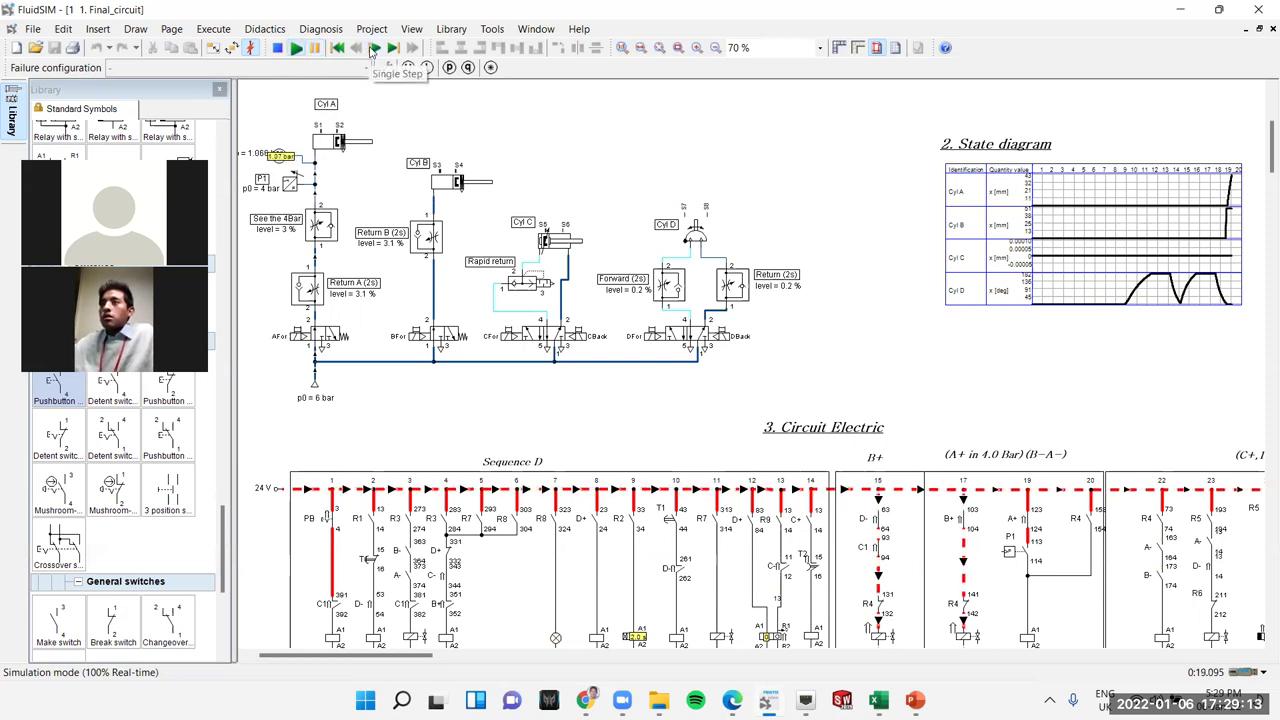
{"action": "left_click", "coordinate": [370, 50]}
{"action": "left_click", "coordinate": [370, 50]}
{"action": "left_click", "coordinate": [370, 50]}
{"action": "left_click", "coordinate": [370, 50]}
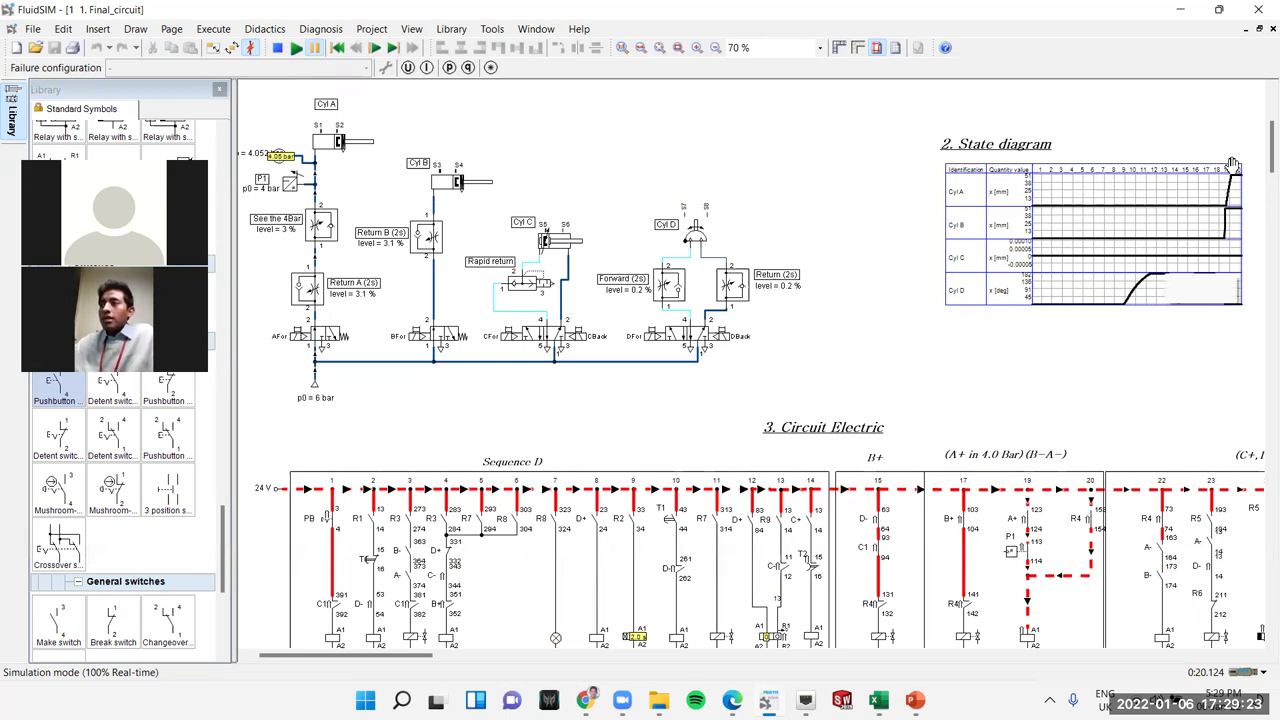
- Advance the simulation one more step, resume continuous running to complete the sequence, and stop it
{"action": "left_click", "coordinate": [378, 54]}
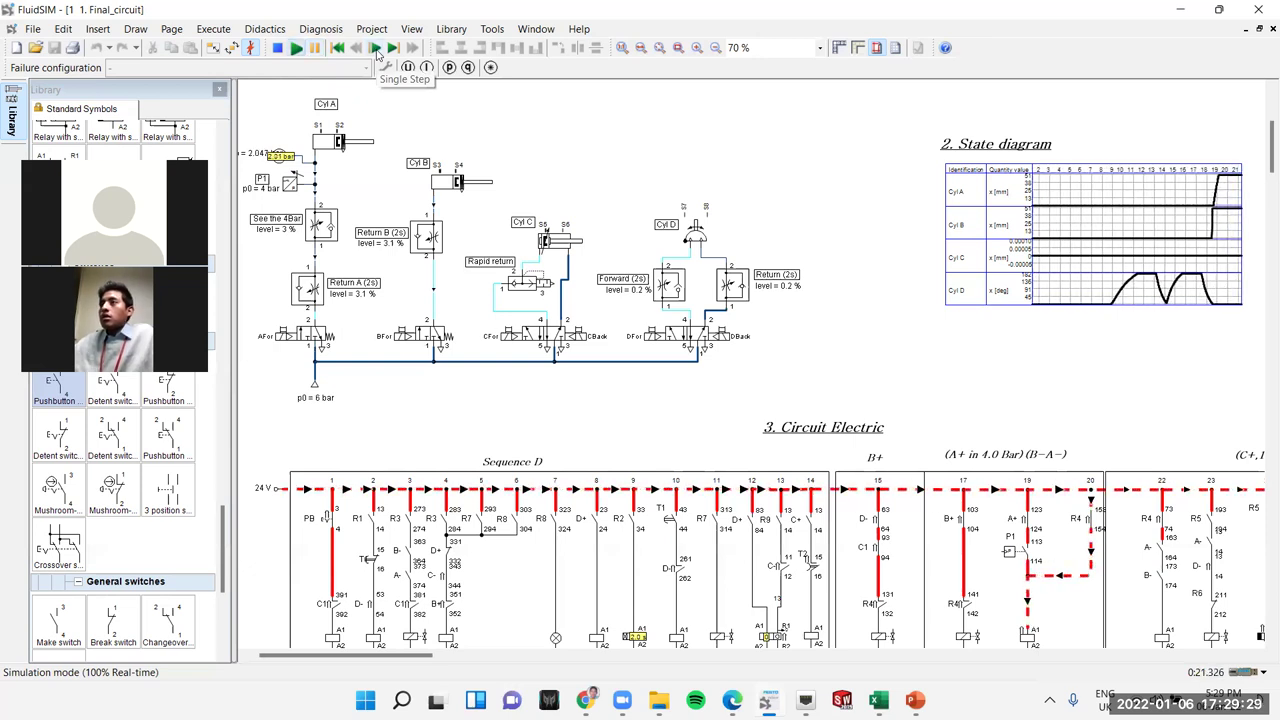
{"action": "left_click", "coordinate": [295, 52]}
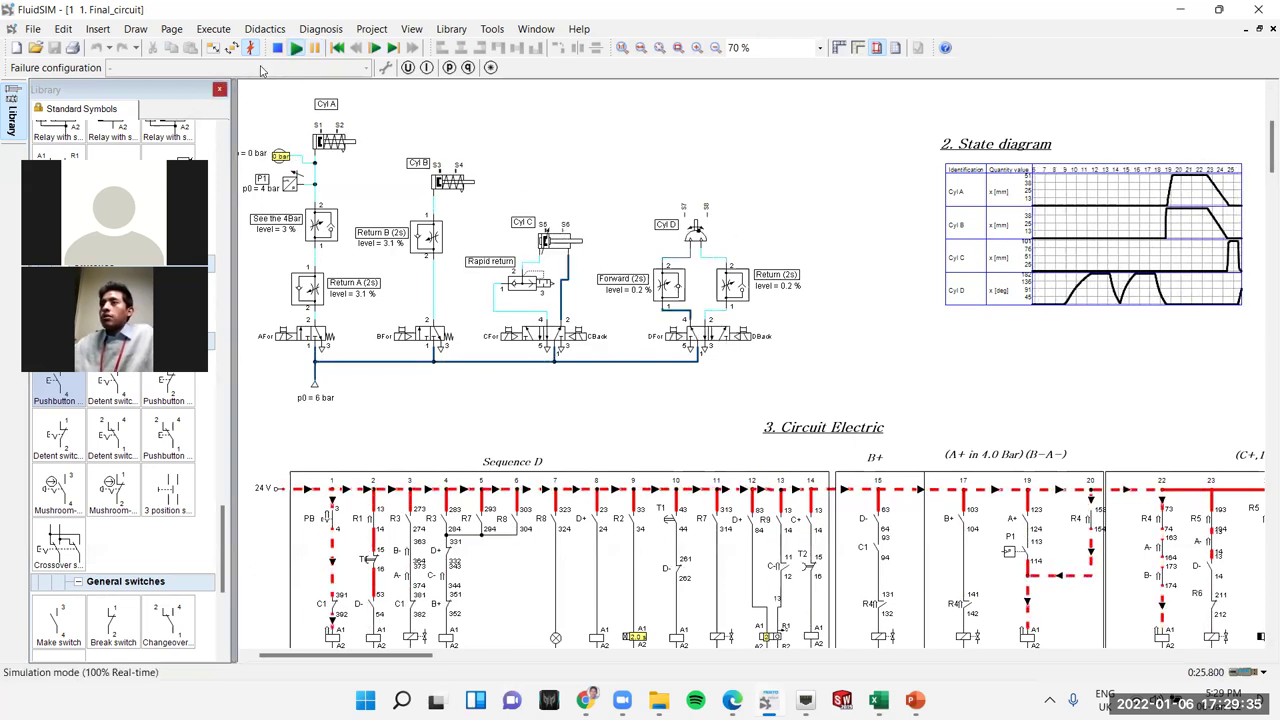
{"action": "left_click", "coordinate": [277, 48]}
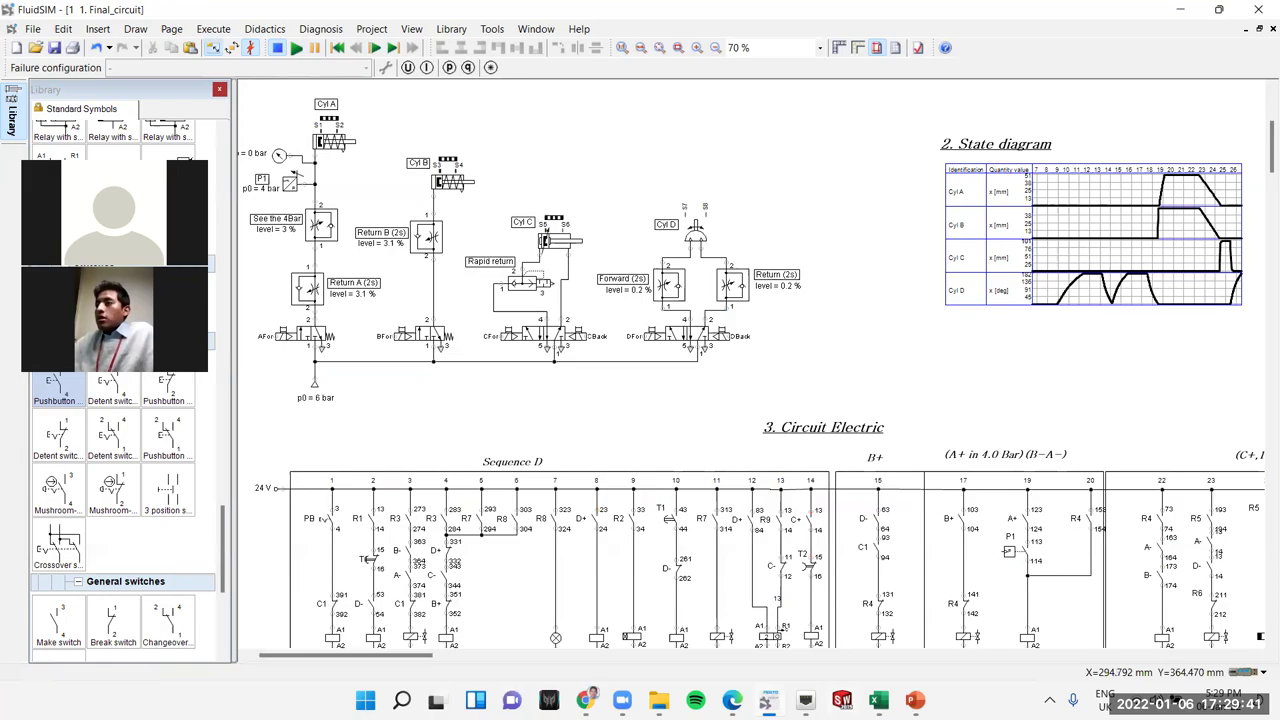
- Consult the PDF brief, return to FluidSIM and select cylinder A's See the 4Bar throttle check valve
{"action": "key", "text": "alt+Tab"}
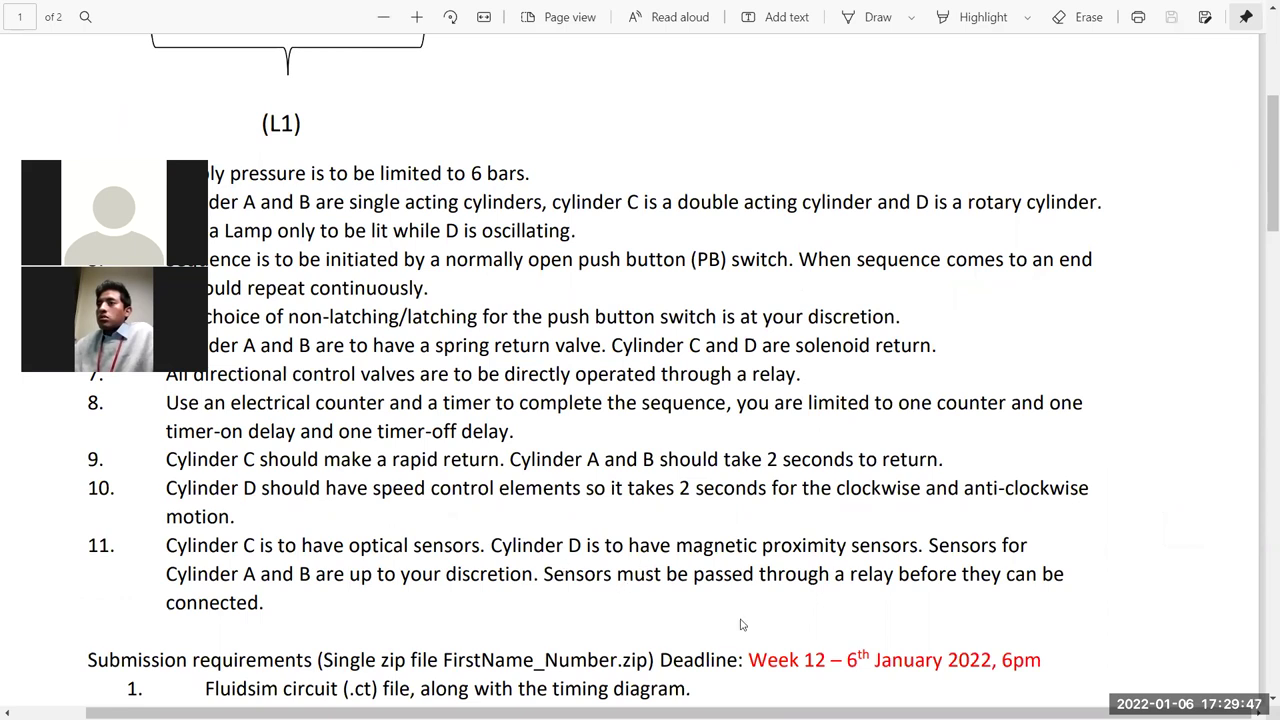
{"action": "key", "text": "super"}
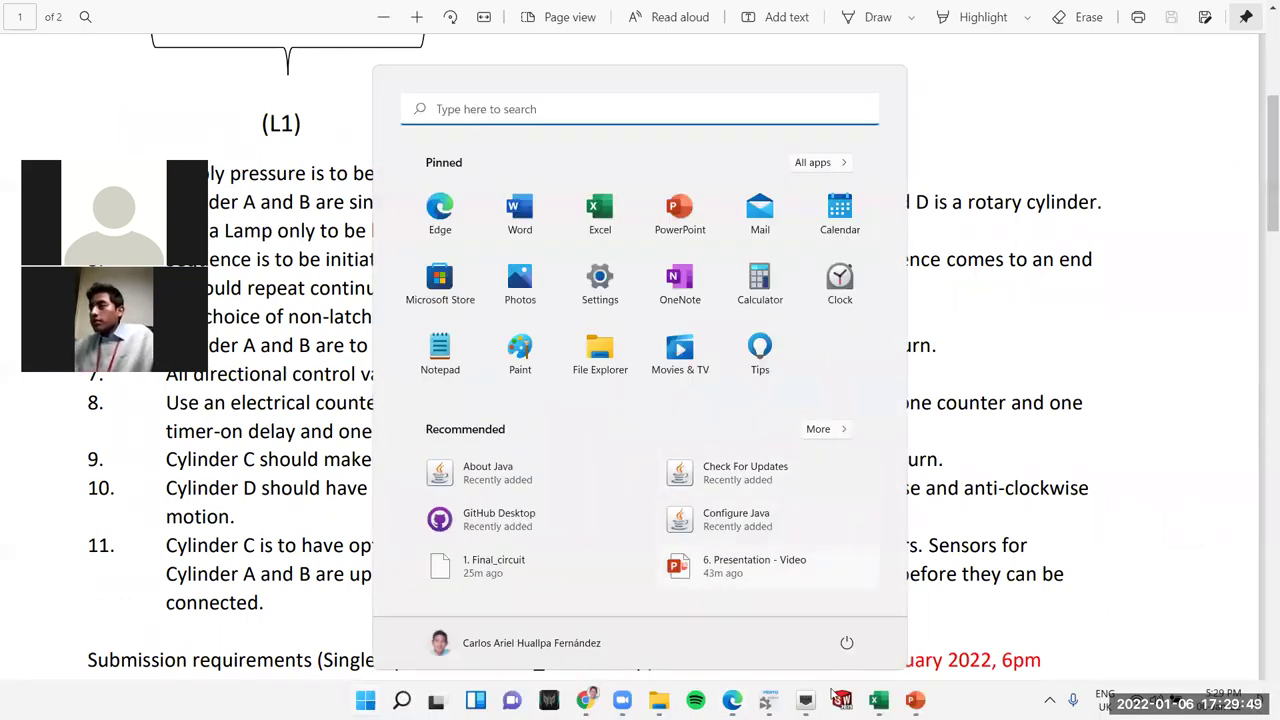
{"action": "left_click", "coordinate": [768, 687]}
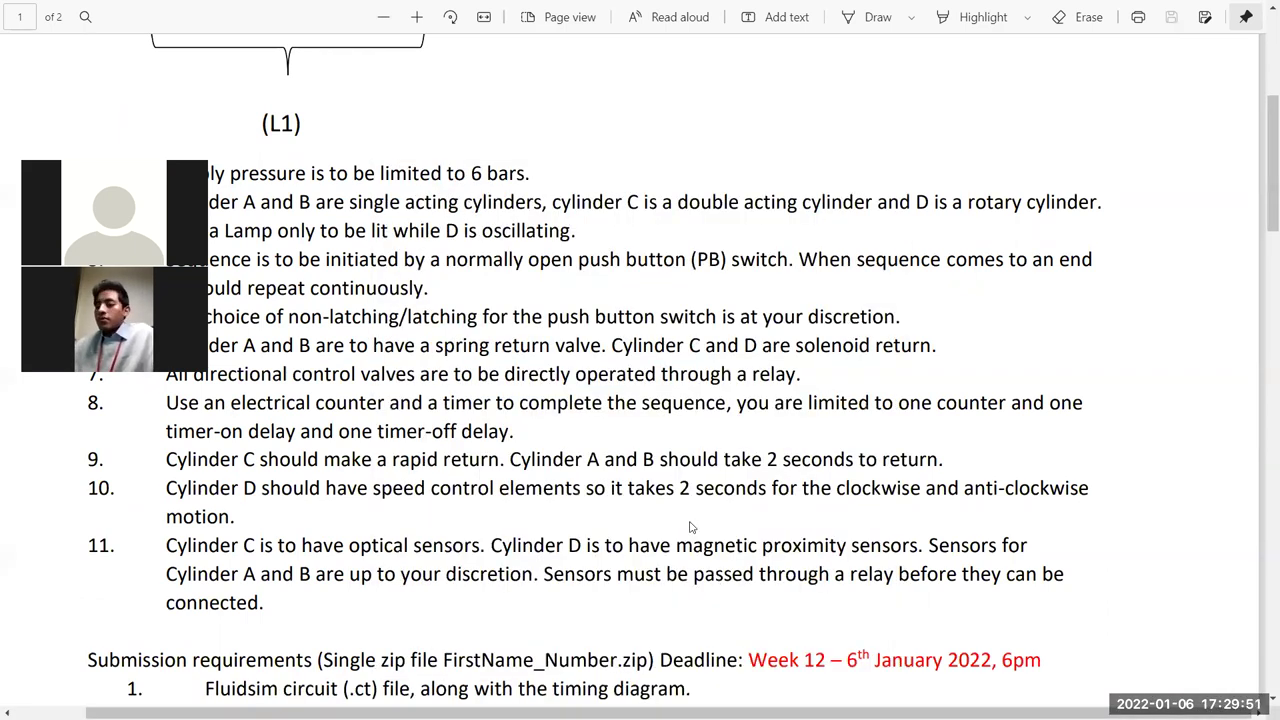
{"action": "left_click", "coordinate": [436, 700]}
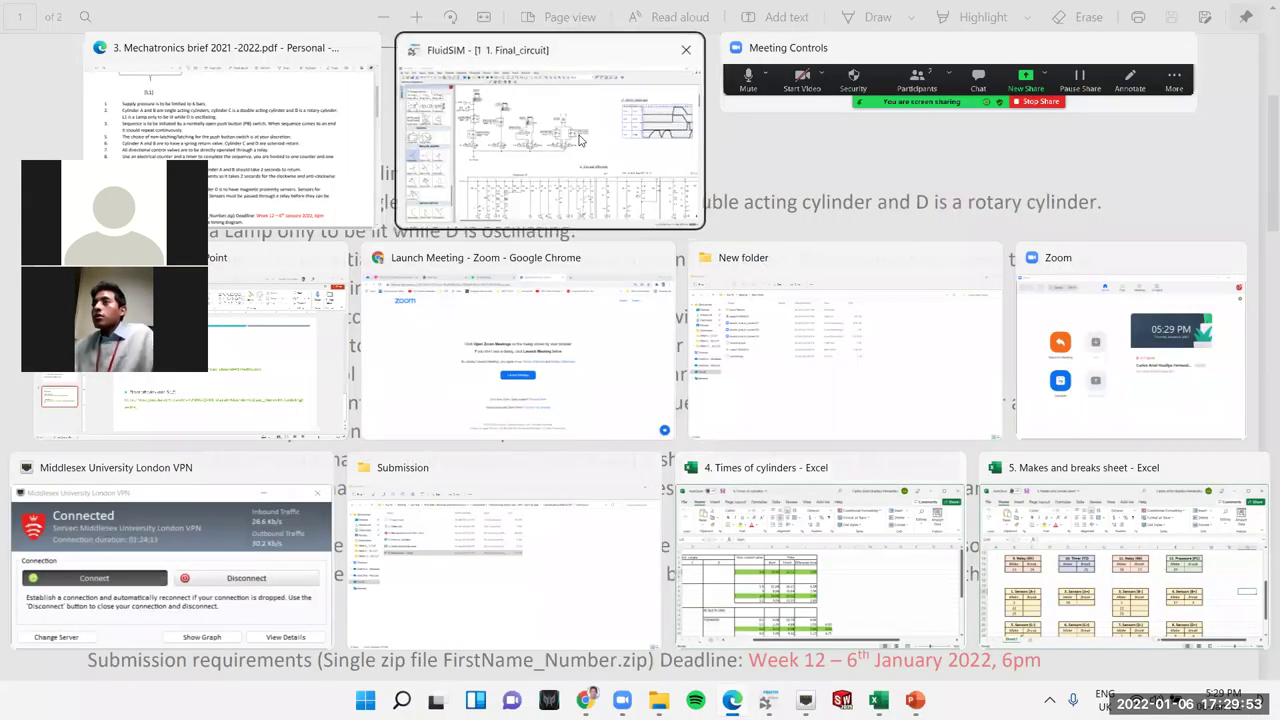
{"action": "left_click", "coordinate": [584, 145]}
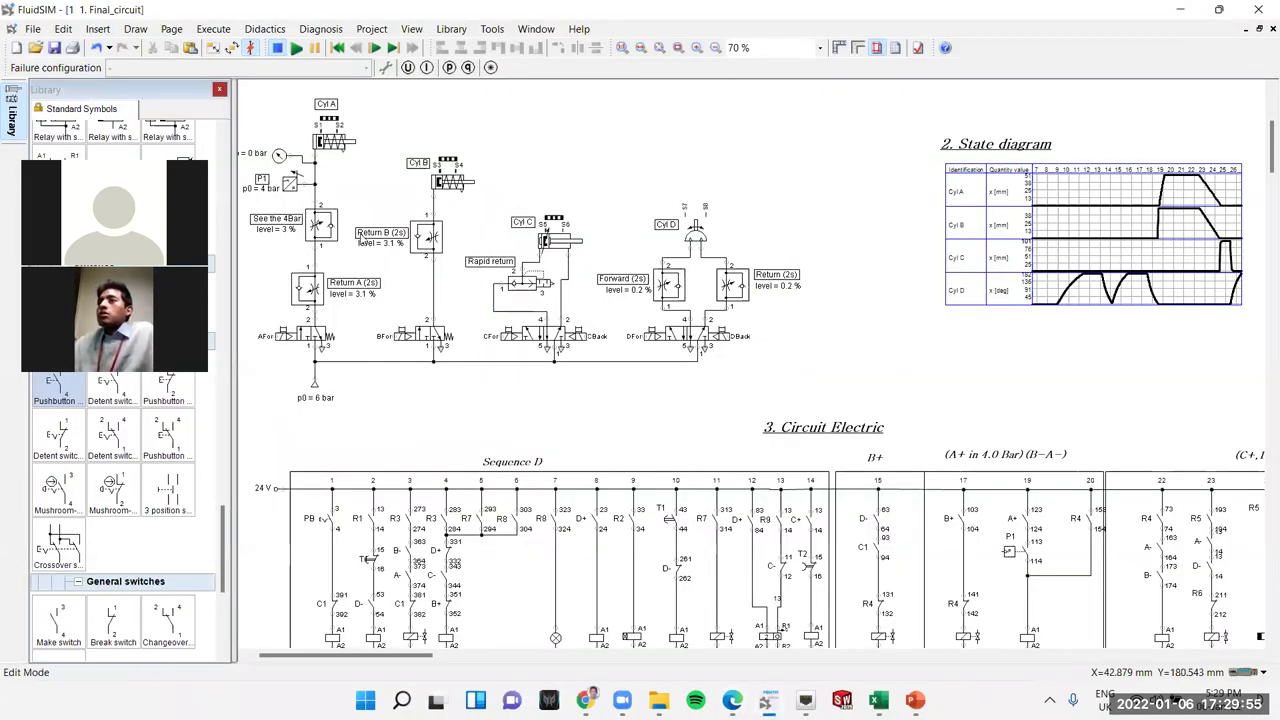
{"action": "mouse_move", "coordinate": [321, 230]}
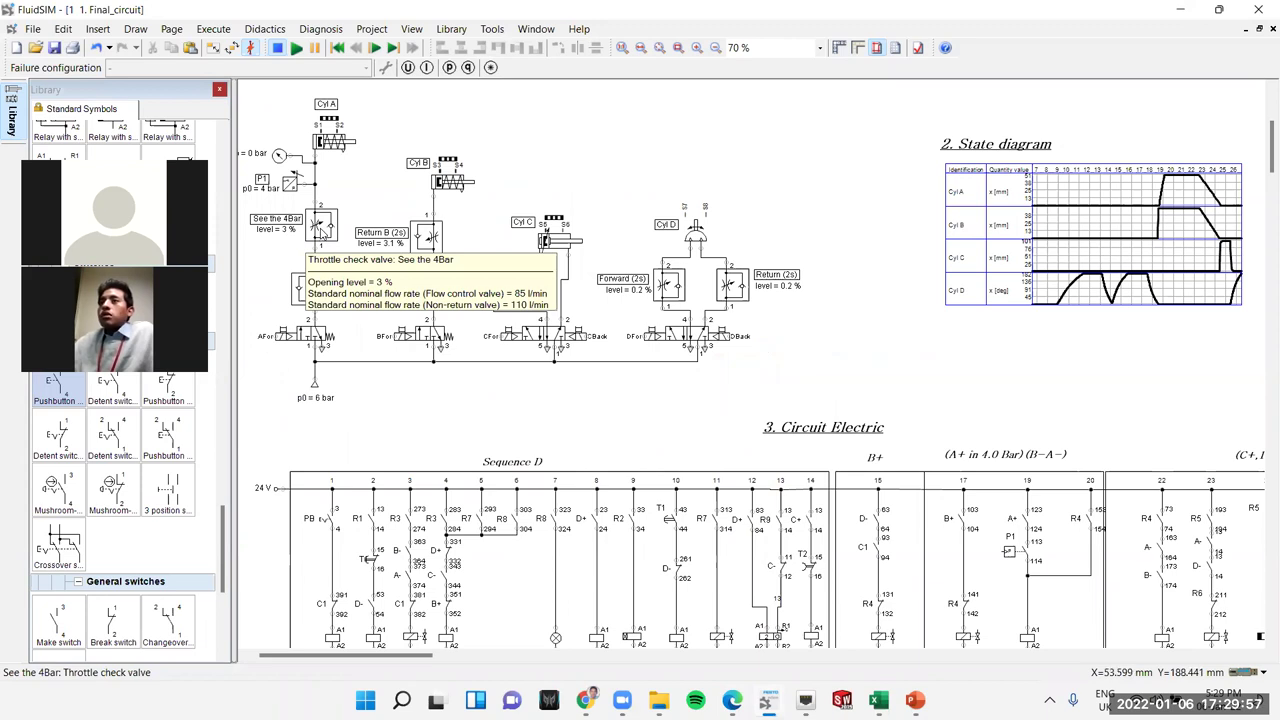
{"action": "left_click", "coordinate": [321, 230]}
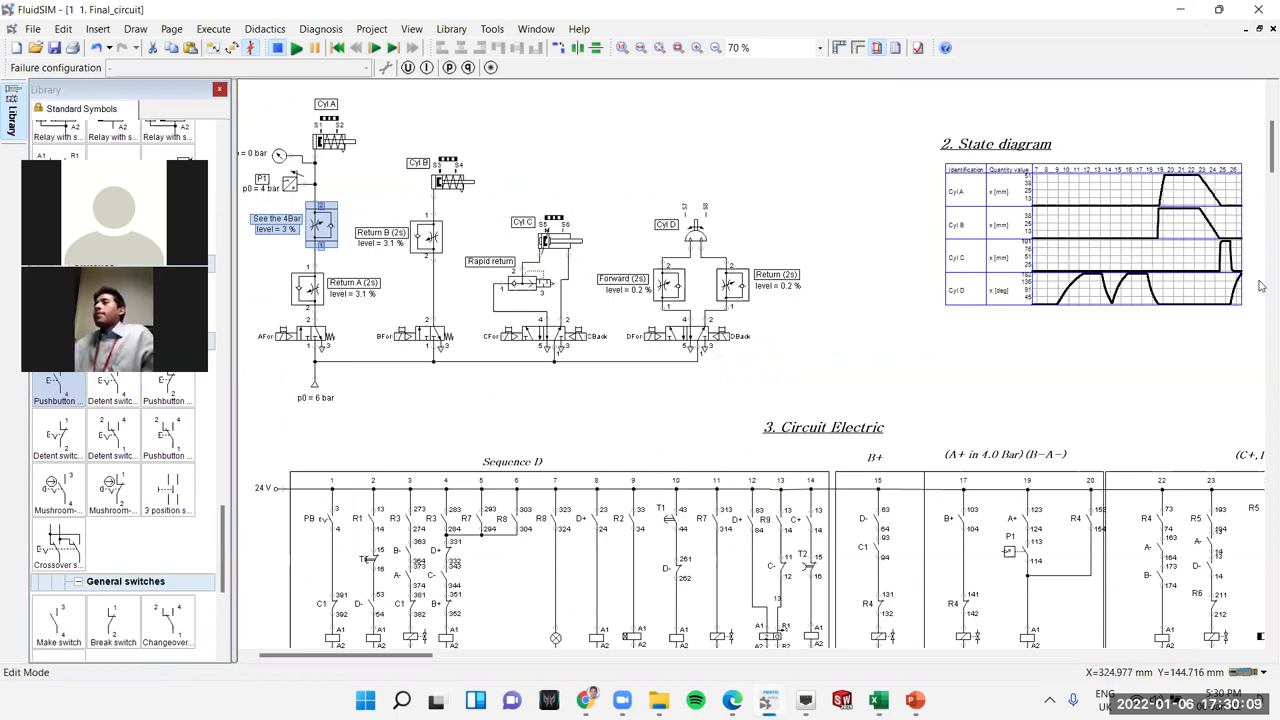
- Examine the cylinder A and B curves in the state diagram up close and review the whole circuit sheet
{"action": "scroll", "coordinate": [1190, 208], "scroll_direction": "up", "scroll_amount": 3}
{"action": "scroll", "coordinate": [1190, 208], "scroll_direction": "up", "scroll_amount": 3}
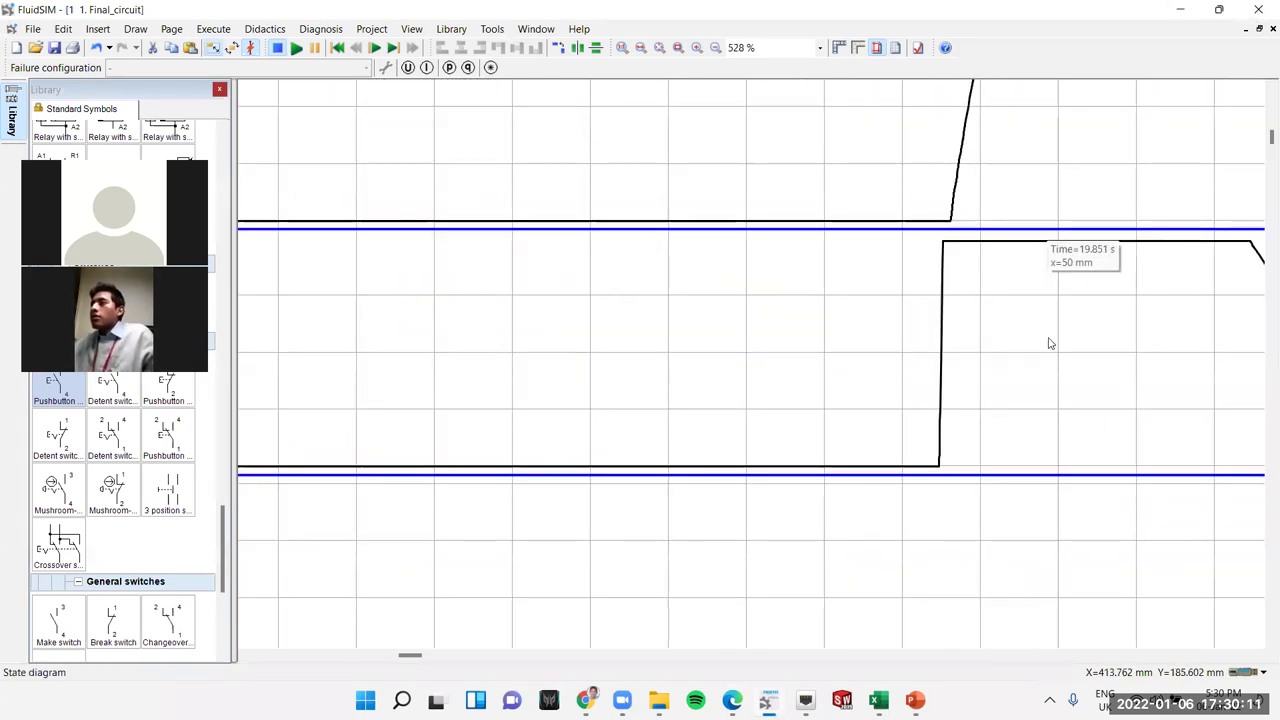
{"action": "scroll", "coordinate": [1037, 343], "scroll_direction": "down", "scroll_amount": 1}
{"action": "left_click_drag", "start_coordinate": [1106, 103], "coordinate": [691, 153]}
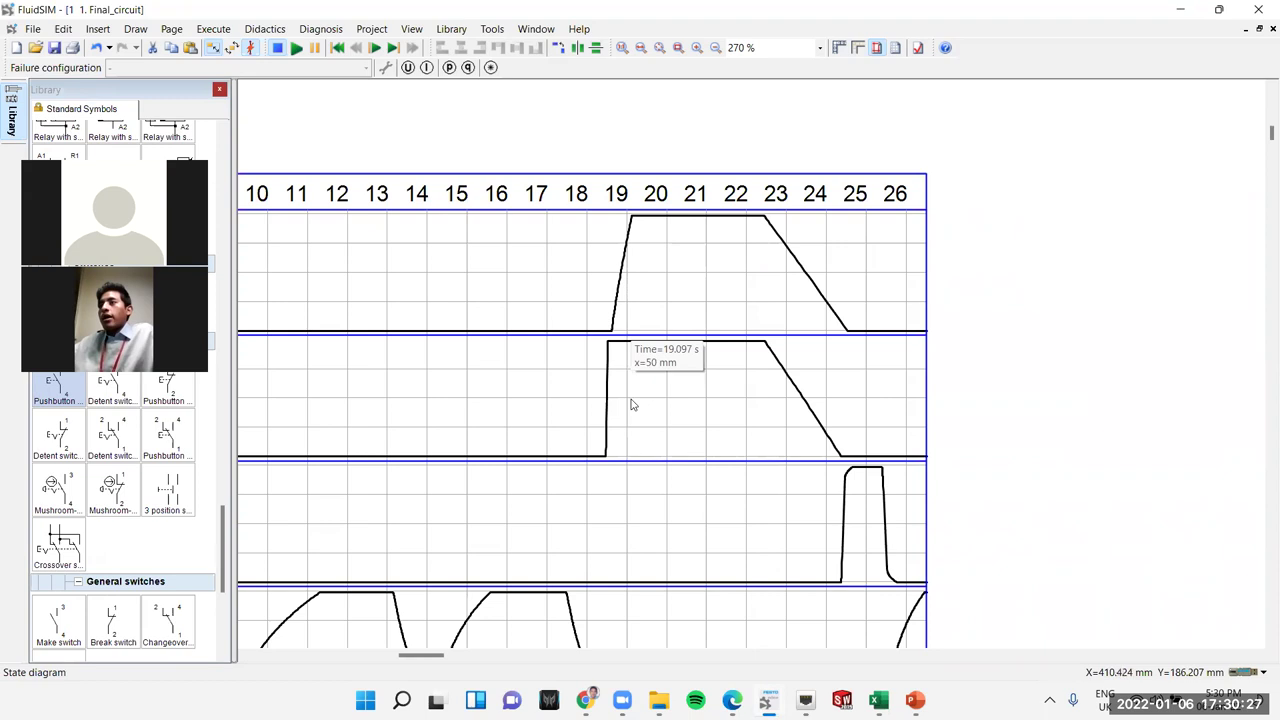
{"action": "key", "text": "ctrl+w"}
{"action": "scroll", "coordinate": [986, 441], "scroll_direction": "down", "scroll_amount": 1}
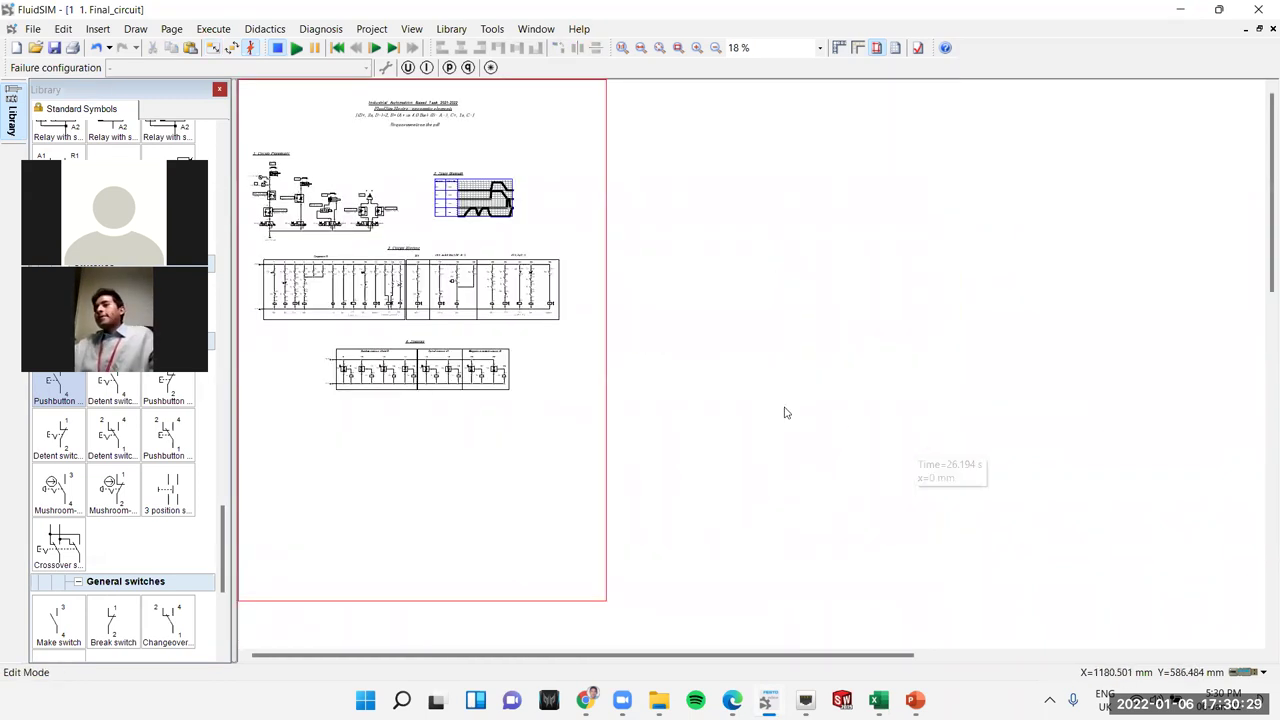
{"action": "scroll", "coordinate": [546, 383], "scroll_direction": "up", "scroll_amount": 1}
{"action": "left_click_drag", "start_coordinate": [546, 383], "coordinate": [1009, 531]}
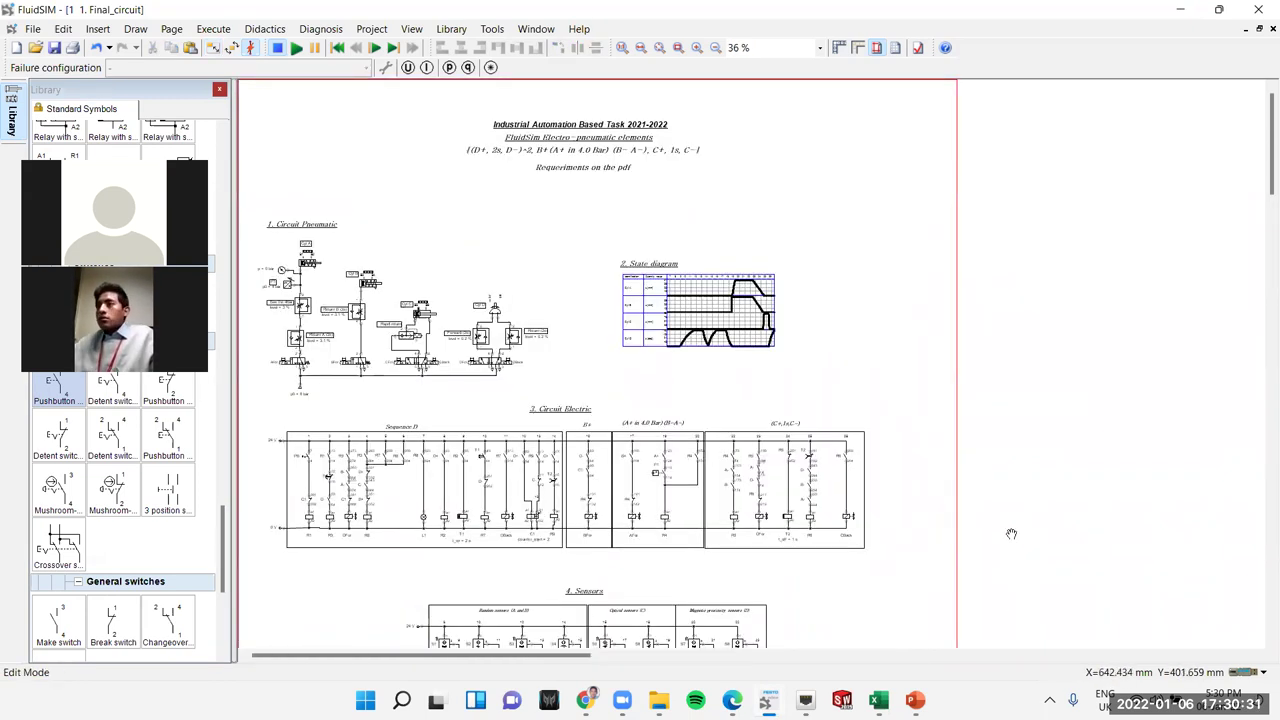
{"action": "scroll", "coordinate": [1023, 520], "scroll_direction": "down", "scroll_amount": 1}
- Switch to the PowerPoint presentation, show the Table of Contents slide and highlight the Excel item about cylinder times and makes and breaks
{"action": "key", "text": "alt+Tab"}
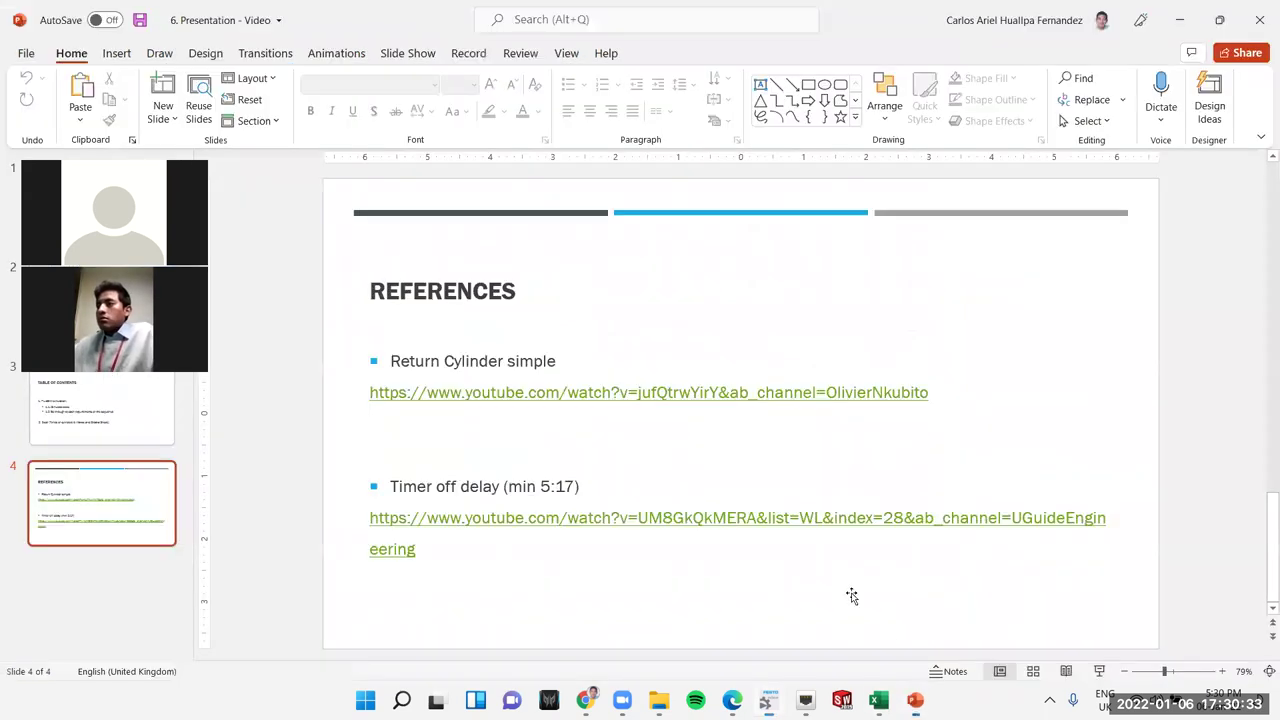
{"action": "left_click", "coordinate": [95, 435]}
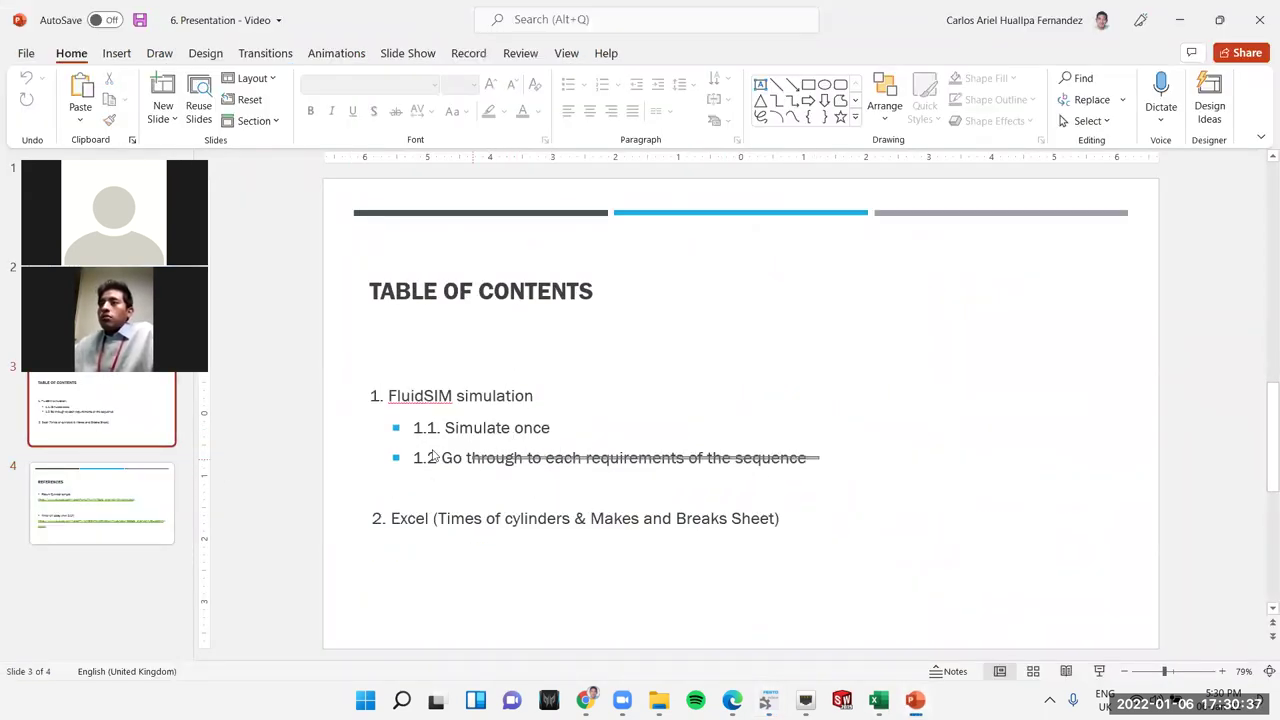
{"action": "left_click", "coordinate": [421, 428]}
{"action": "key", "text": "ctrl+shift+Home"}
{"action": "left_click", "coordinate": [486, 518]}
{"action": "left_click_drag", "start_coordinate": [781, 518], "coordinate": [438, 518]}
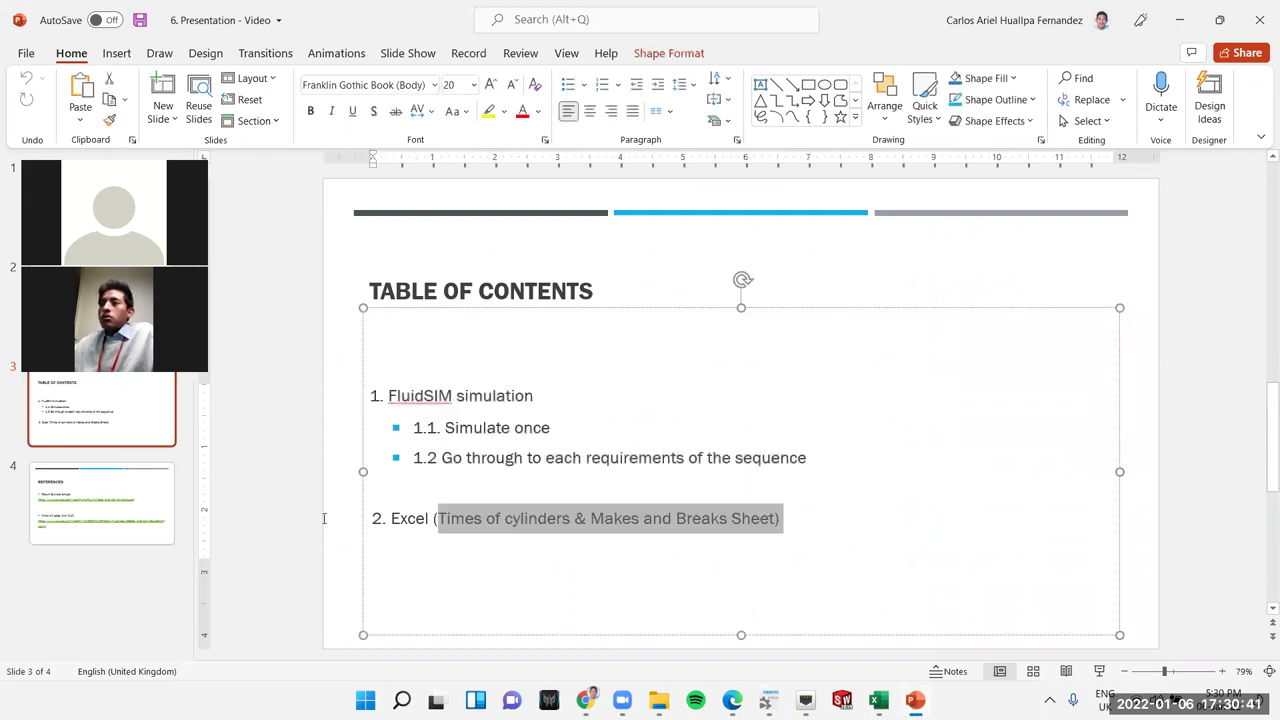
{"action": "left_click_drag", "start_coordinate": [323, 518], "coordinate": [325, 518]}
{"action": "left_click", "coordinate": [736, 596]}
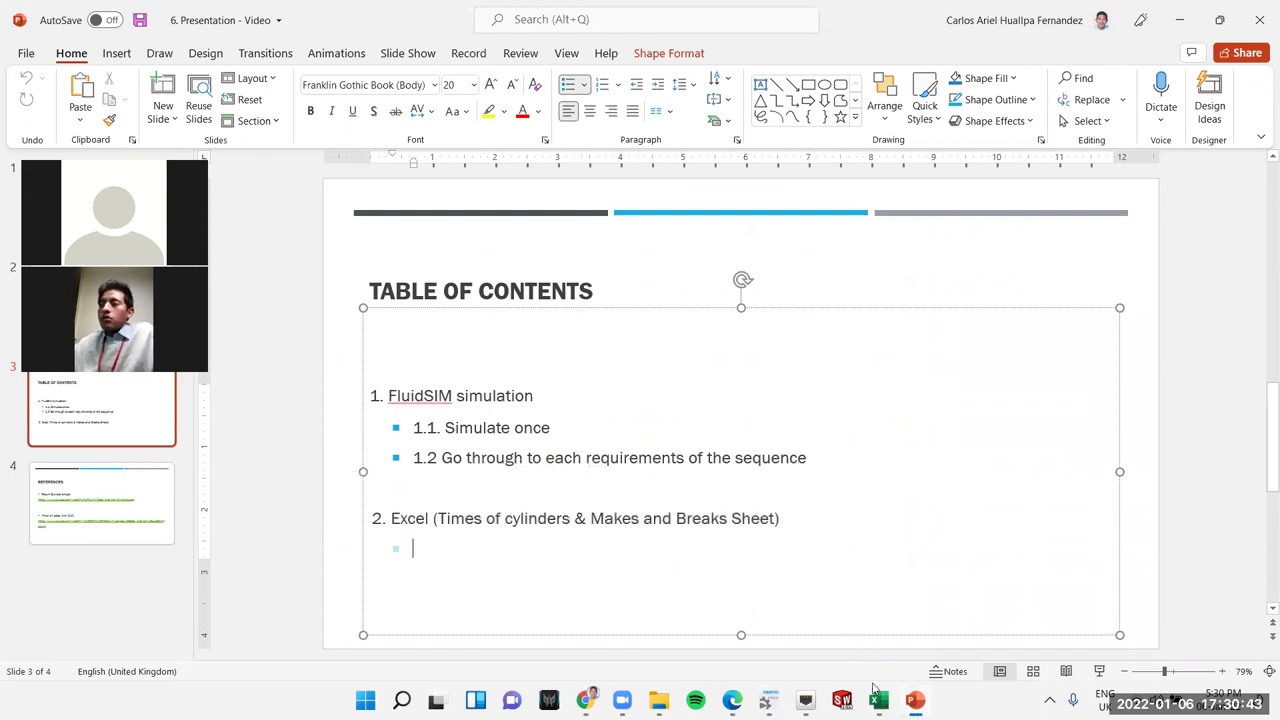
- Switch to the Excel workbook 4. Times of cylinders, maximize its window and bring the first columns of the table into view
{"action": "left_click", "coordinate": [766, 700]}
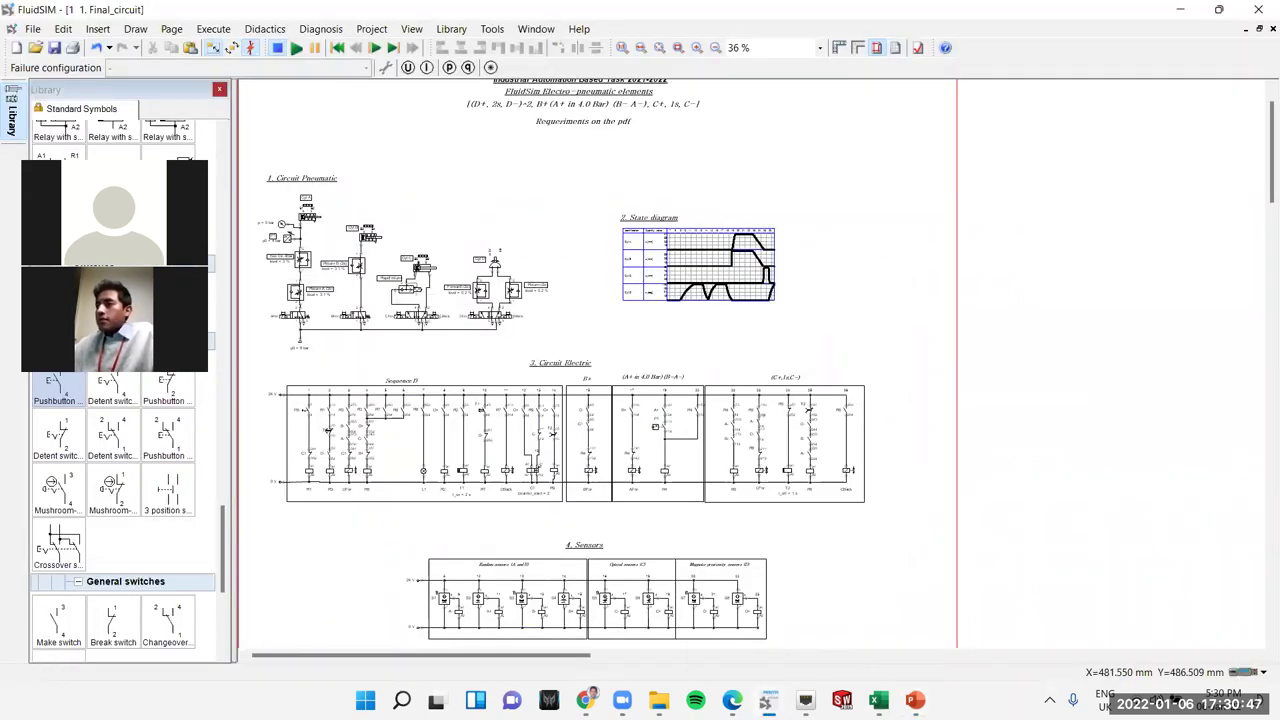
{"action": "mouse_move", "coordinate": [878, 700]}
{"action": "left_click", "coordinate": [795, 585]}
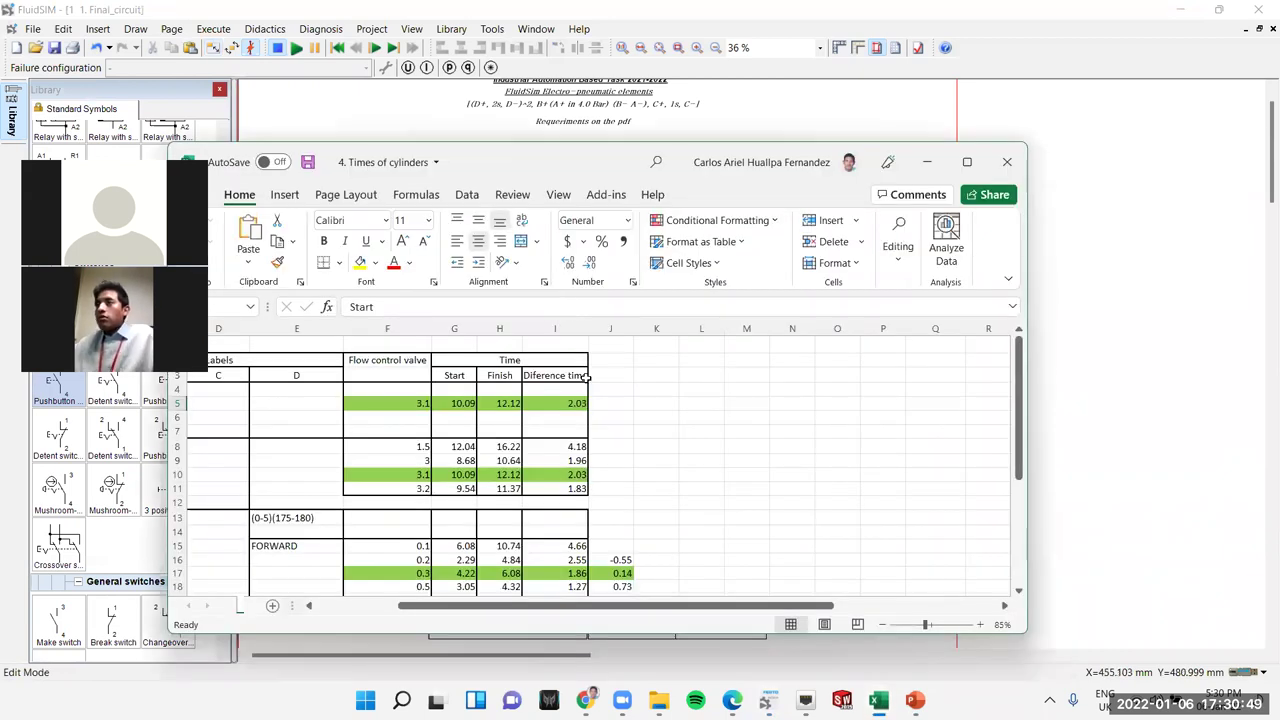
{"action": "left_click", "coordinate": [967, 161]}
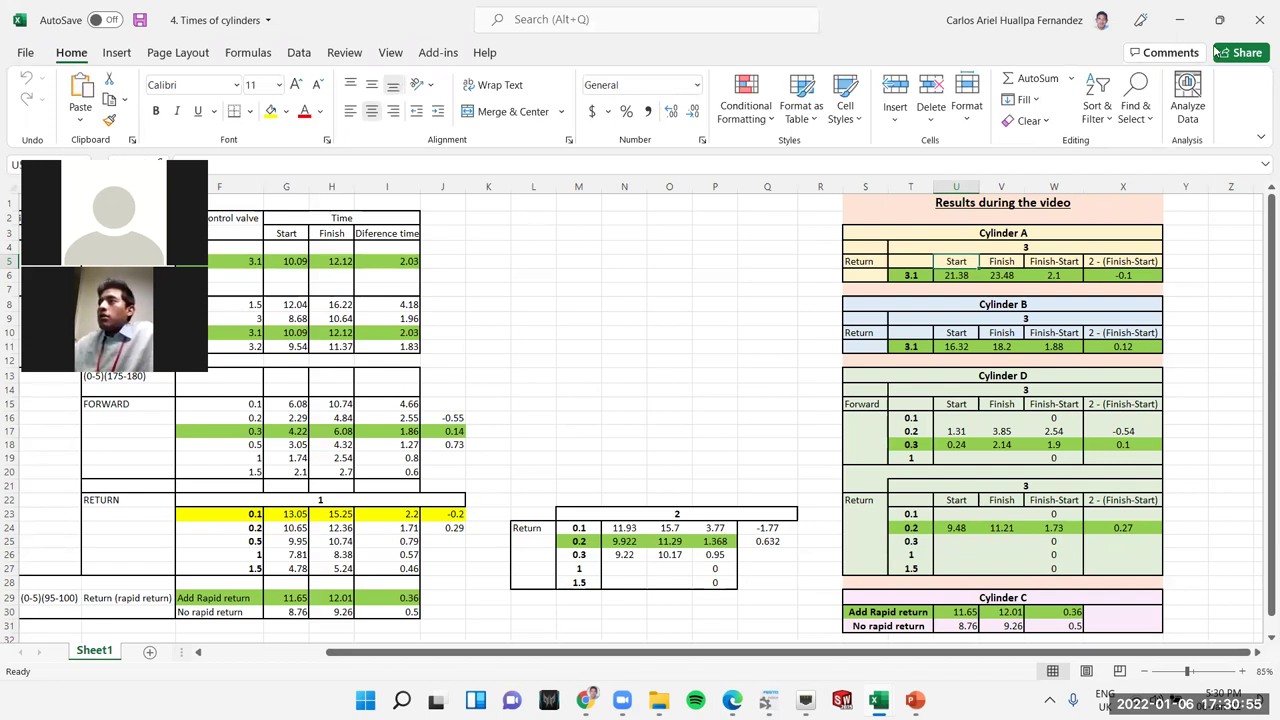
{"action": "left_click_drag", "start_coordinate": [823, 658], "coordinate": [701, 658]}
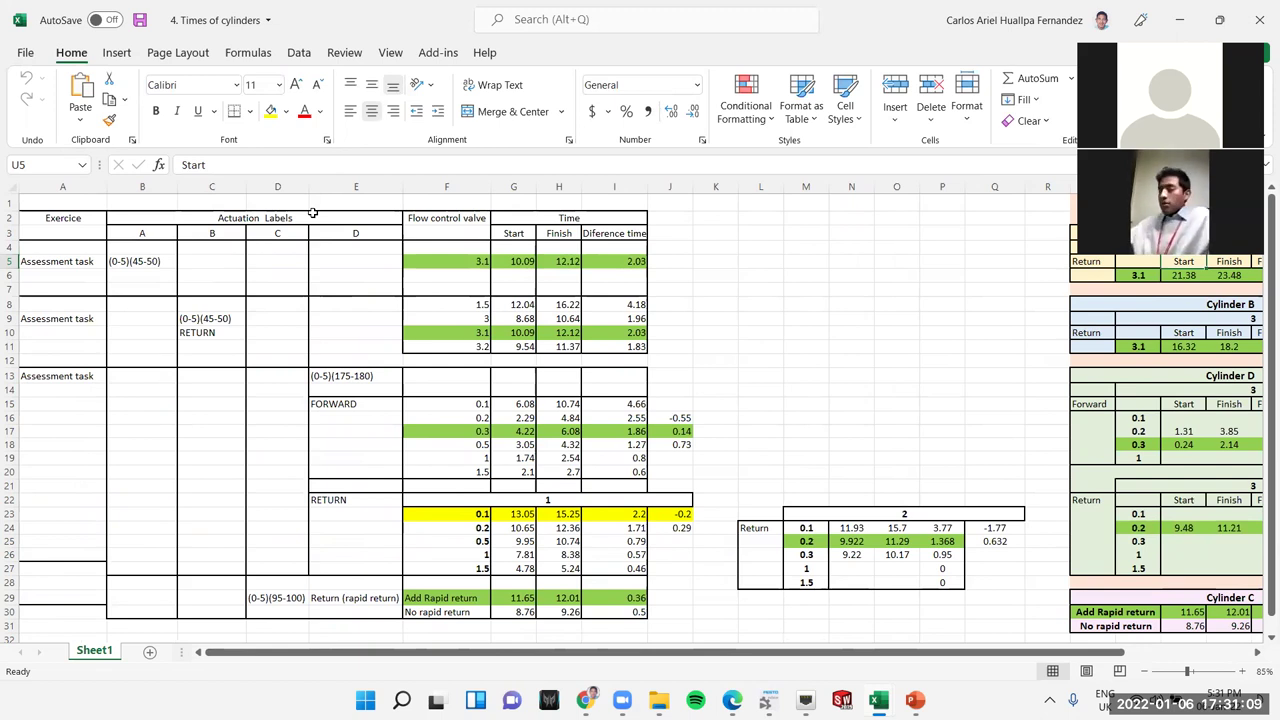
- Point out the Actuation Labels headers A to D in row 3, returning to cylinder A
{"action": "left_click", "coordinate": [165, 233]}
{"action": "key", "text": "Right"}
{"action": "key", "text": "Right"}
{"action": "key", "text": "Right"}
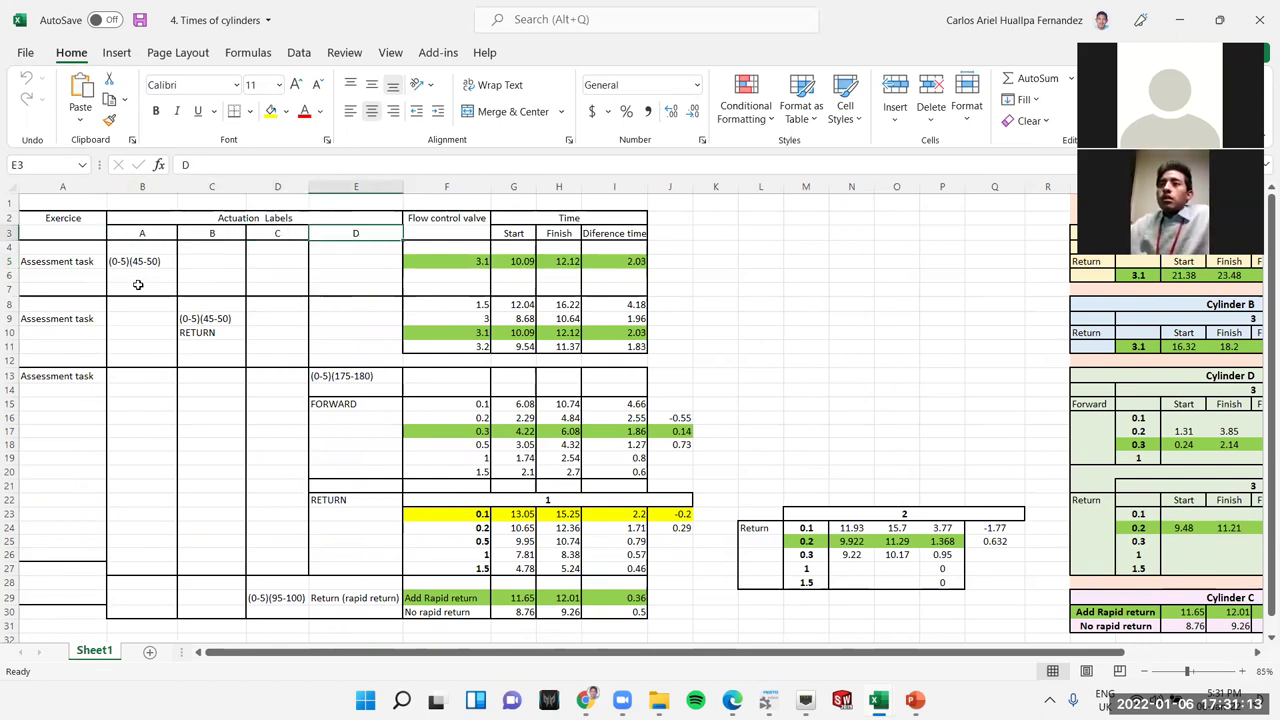
{"action": "left_click", "coordinate": [143, 238]}
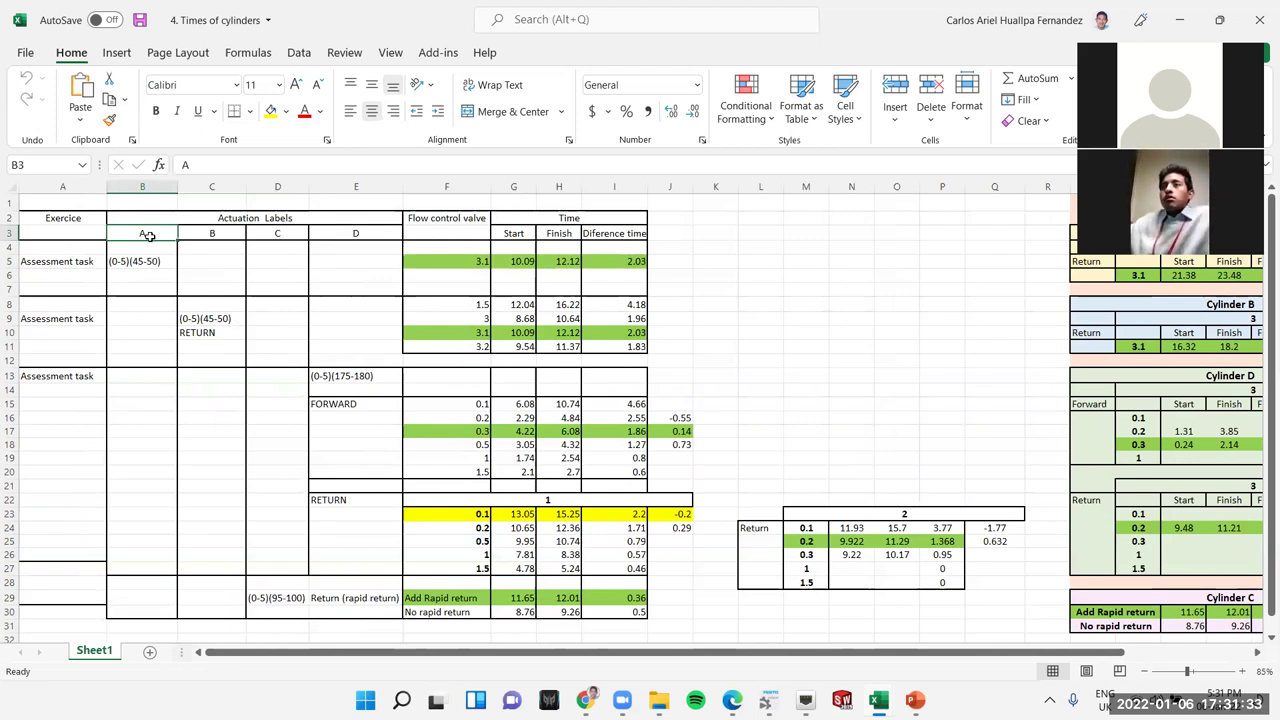
- Highlight the actuation label ranges of cylinders A and B, C, and D in turn, and clear the selection
{"action": "left_click_drag", "start_coordinate": [222, 234], "coordinate": [157, 362]}
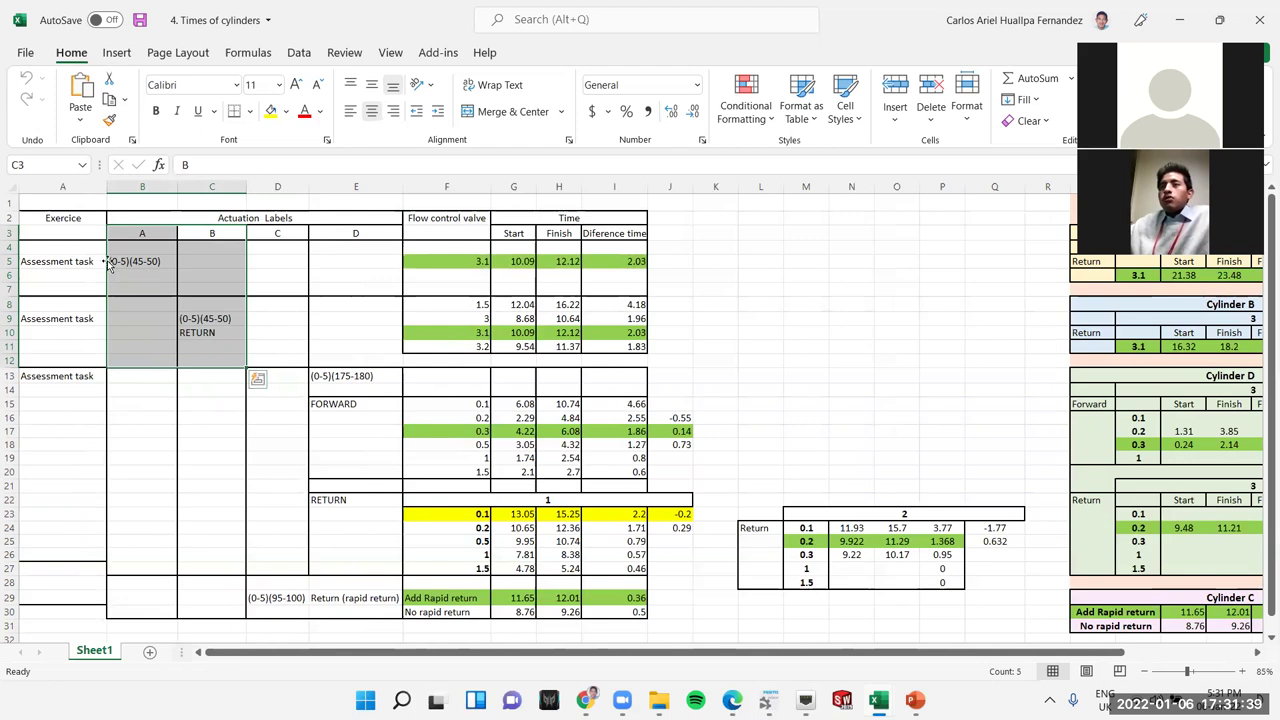
{"action": "left_click_drag", "start_coordinate": [280, 233], "coordinate": [257, 597]}
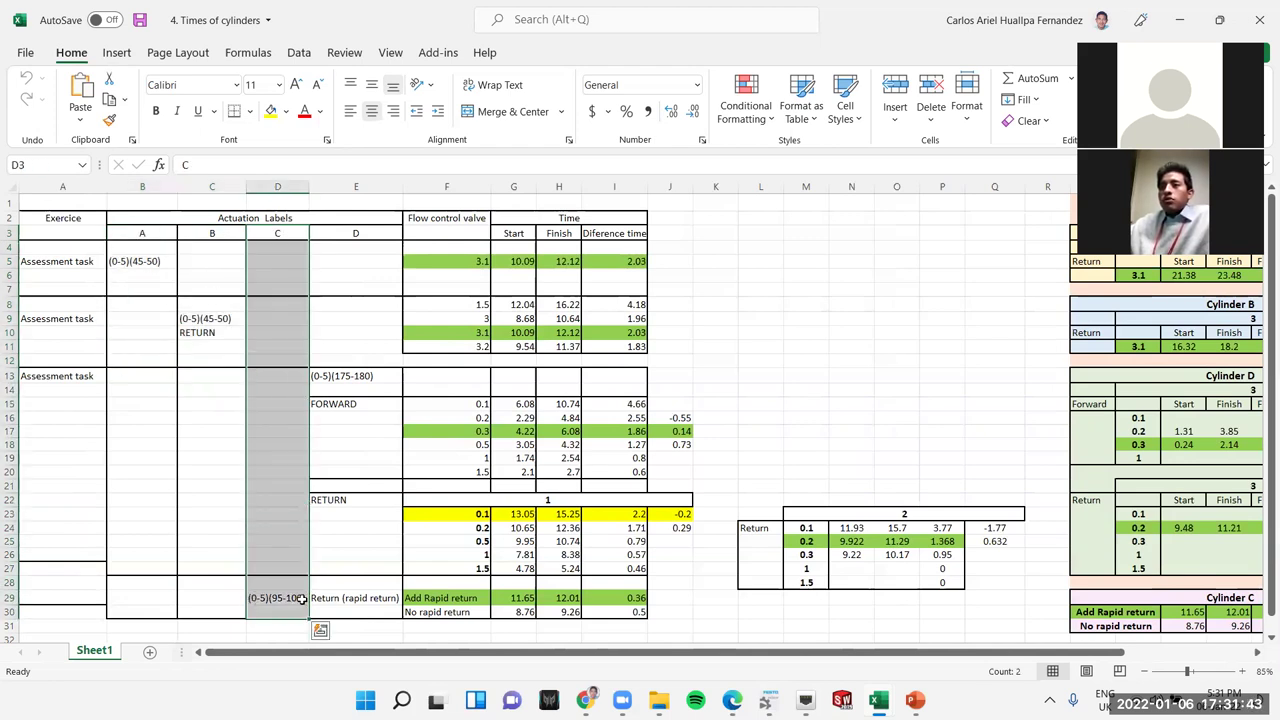
{"action": "left_click", "coordinate": [356, 362]}
{"action": "left_click_drag", "start_coordinate": [360, 229], "coordinate": [388, 568]}
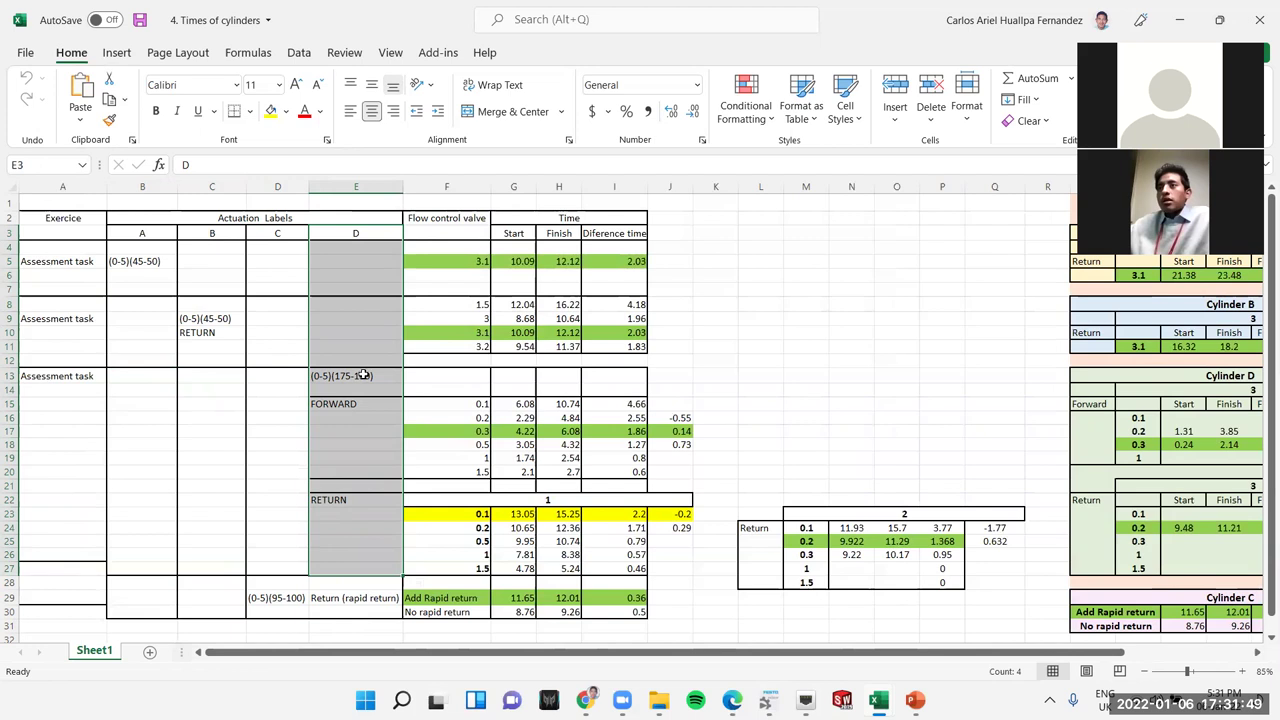
{"action": "left_click", "coordinate": [808, 366]}
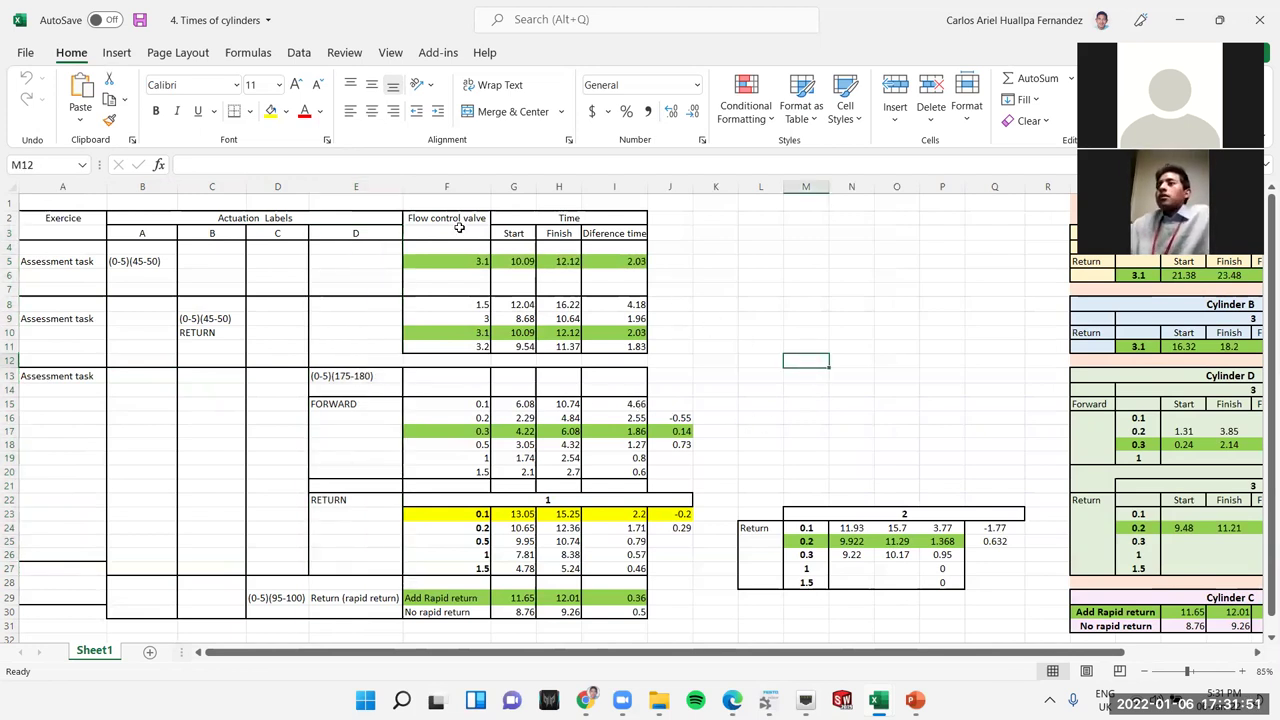
- Highlight the Flow control valve column and select the Return (rapid return) cell for cylinder C
{"action": "left_click_drag", "start_coordinate": [457, 215], "coordinate": [456, 572]}
{"action": "left_click", "coordinate": [456, 572]}
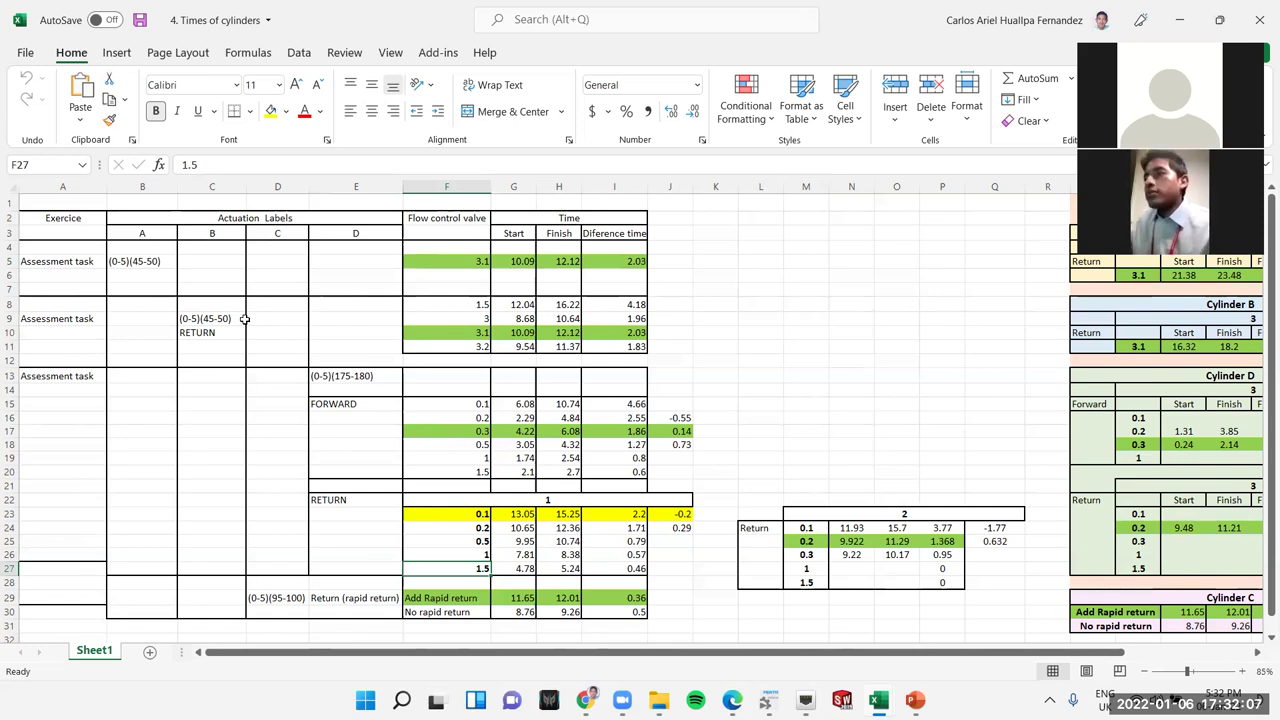
{"action": "left_click", "coordinate": [381, 597]}
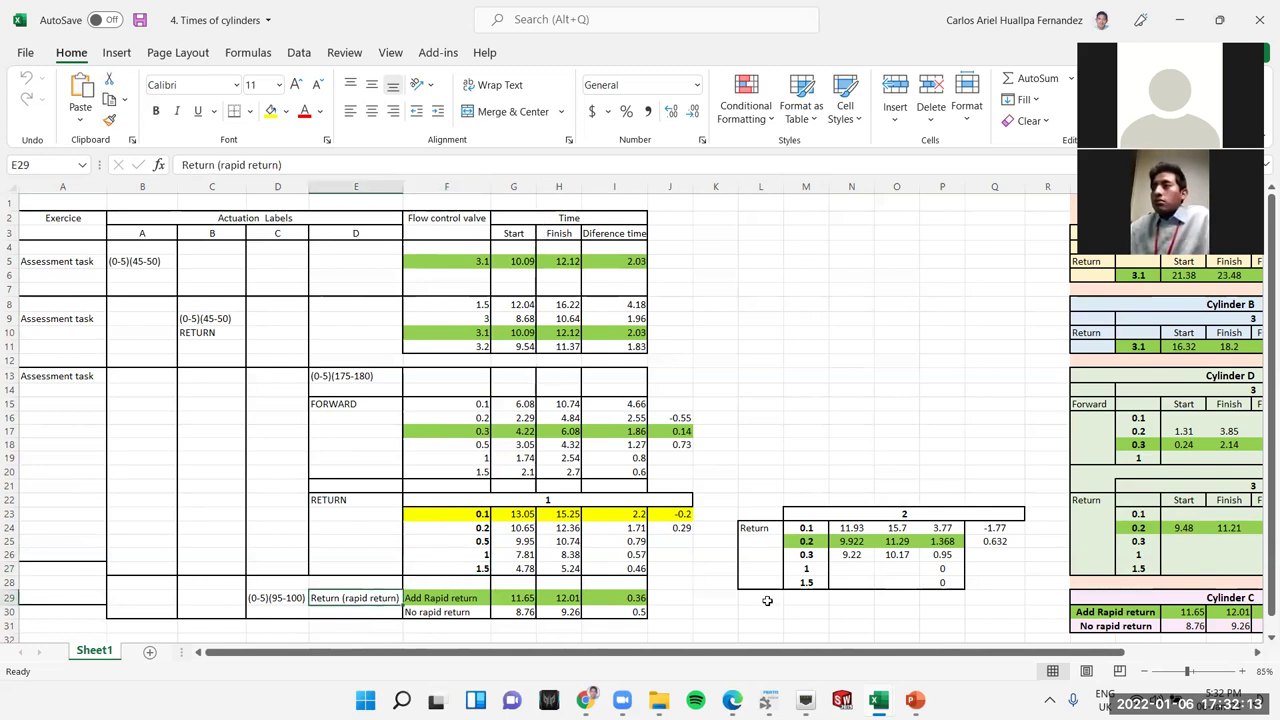
- Bring the Results during the video tables into view and point out Cylinder A's heading and its 3.1 valve setting
{"action": "left_click_drag", "start_coordinate": [457, 655], "coordinate": [752, 637]}
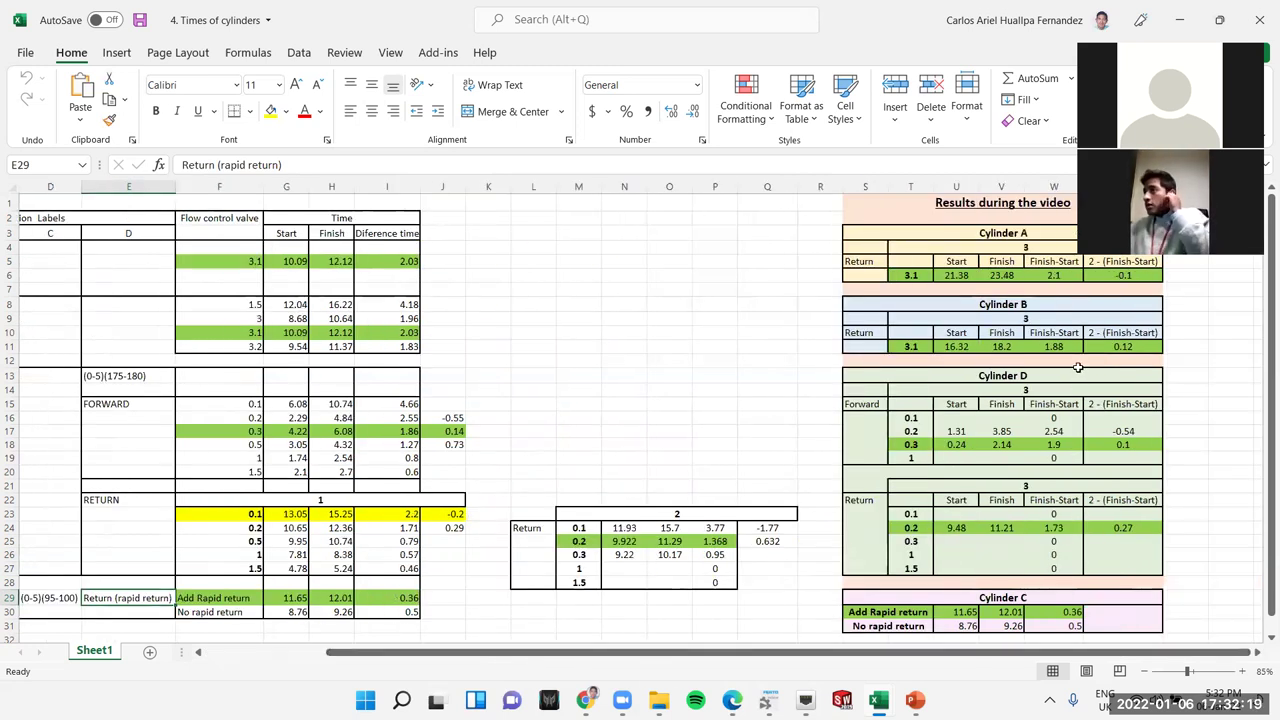
{"action": "scroll", "coordinate": [1077, 366], "scroll_direction": "up", "scroll_amount": 1}
{"action": "left_click_drag", "start_coordinate": [900, 652], "coordinate": [942, 648]}
{"action": "scroll", "coordinate": [1140, 235], "scroll_direction": "up", "scroll_amount": 1}
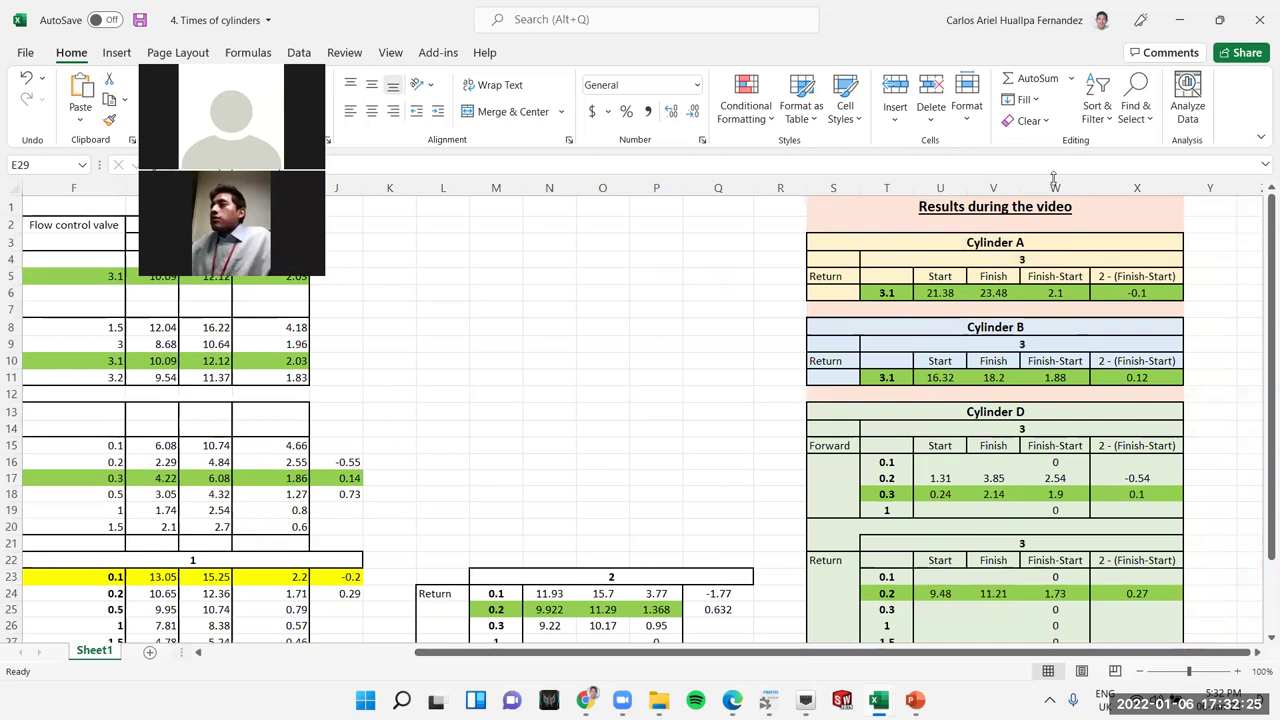
{"action": "left_click", "coordinate": [995, 242]}
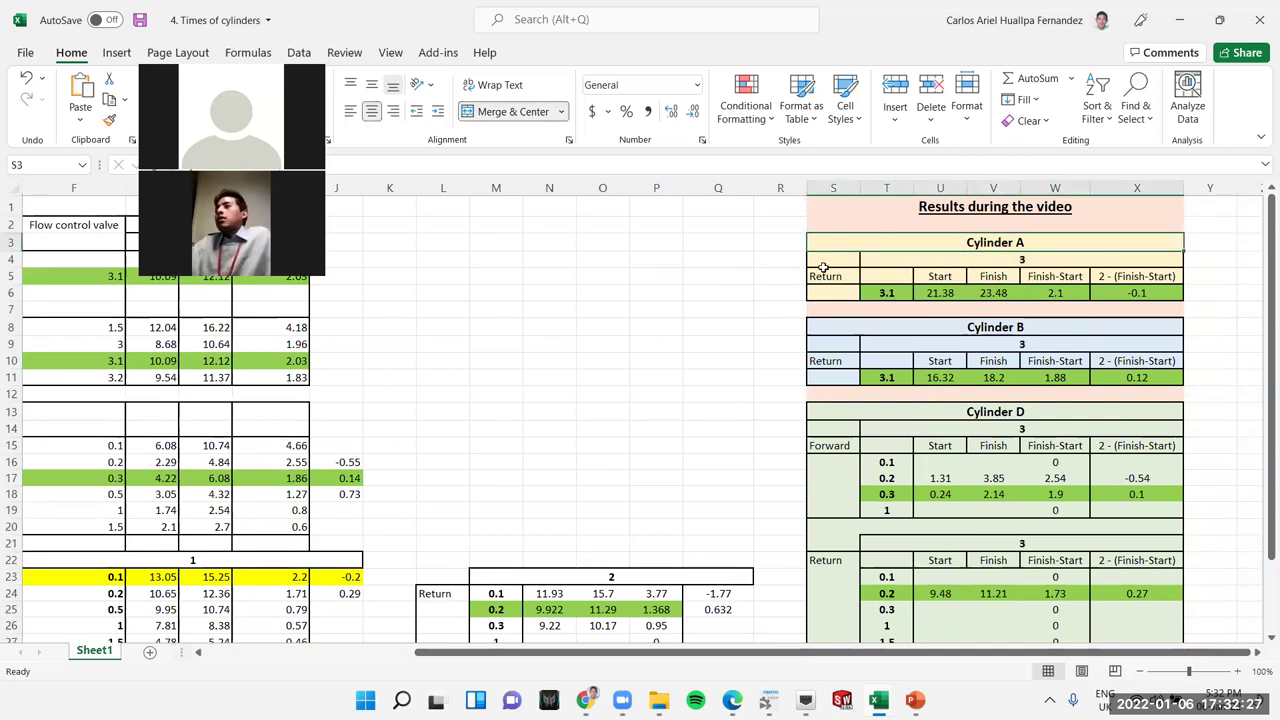
{"action": "left_click", "coordinate": [893, 292]}
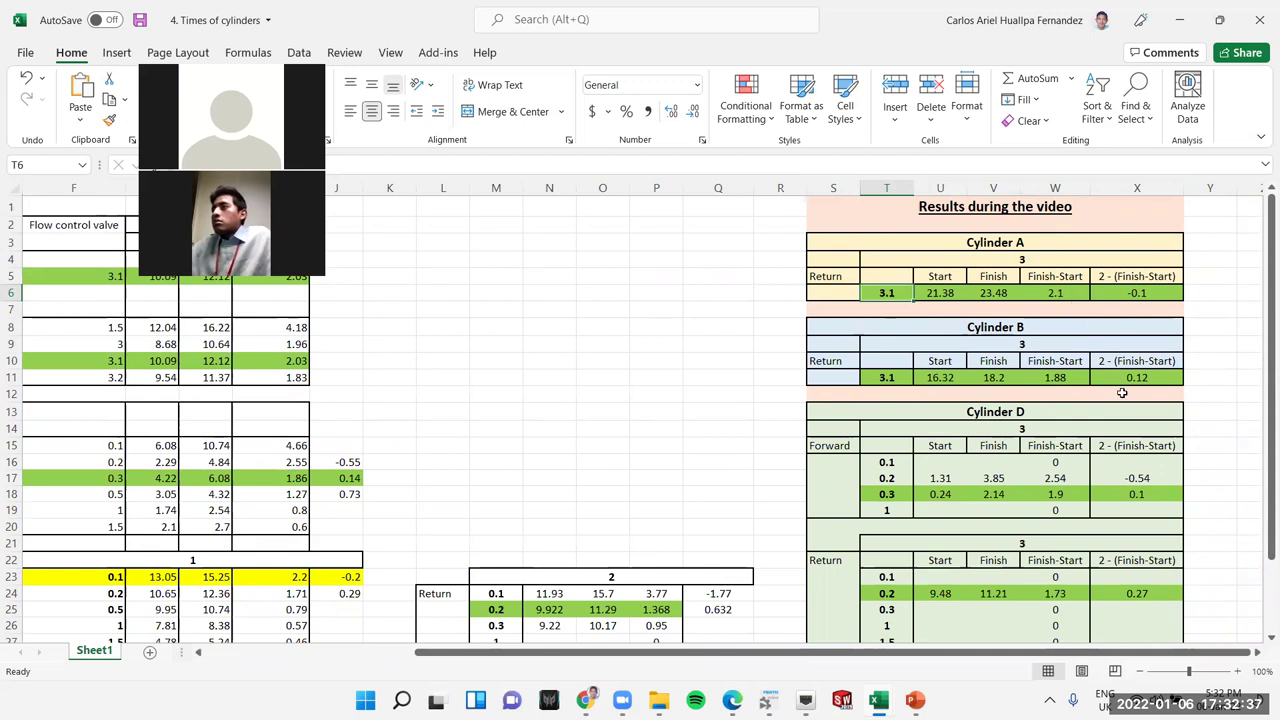
- Point out Cylinder A's Start, Finish, Finish-Start and 2 - (Finish-Start) cells in row 6, checking the two formulas
{"action": "left_click", "coordinate": [941, 291]}
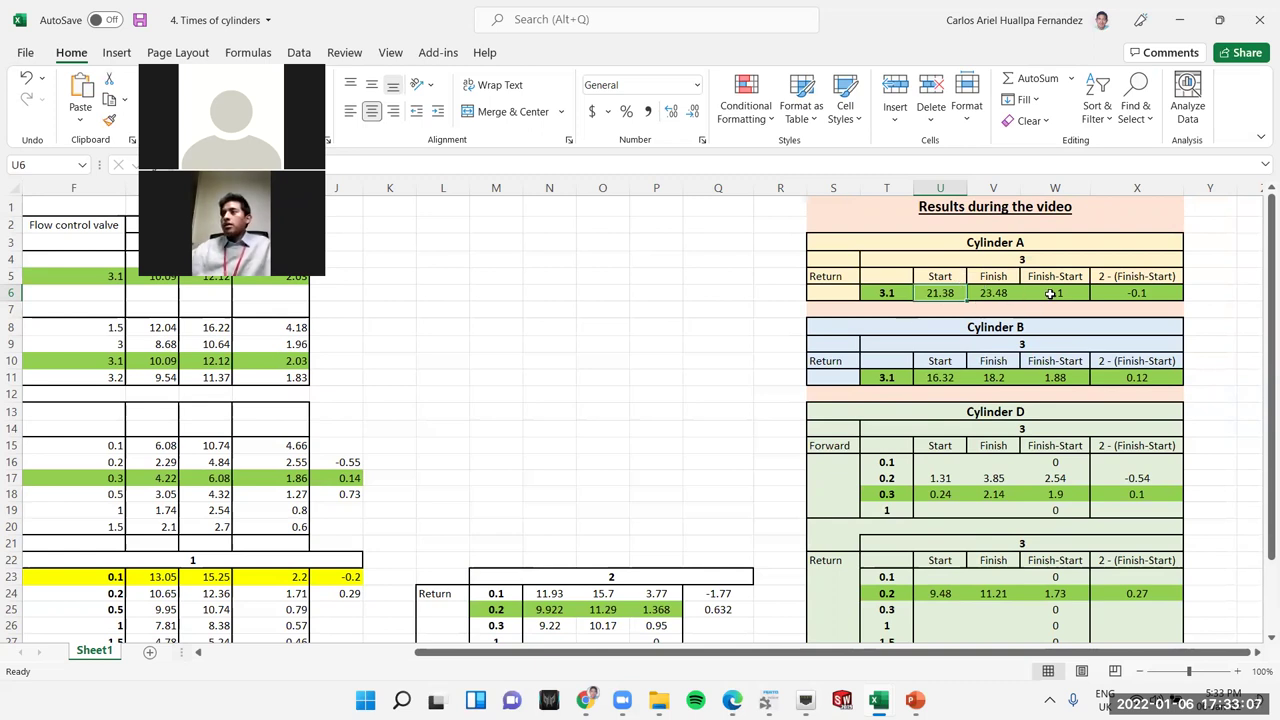
{"action": "left_click", "coordinate": [990, 292]}
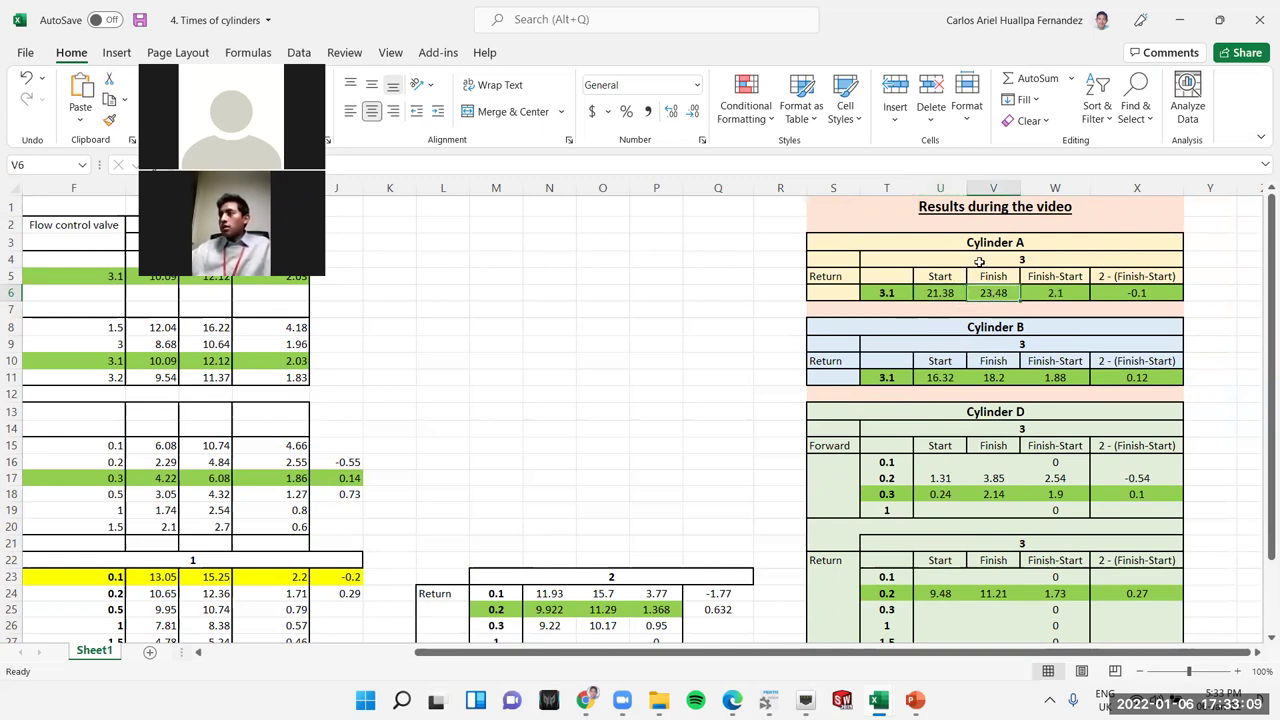
{"action": "left_click", "coordinate": [1056, 291]}
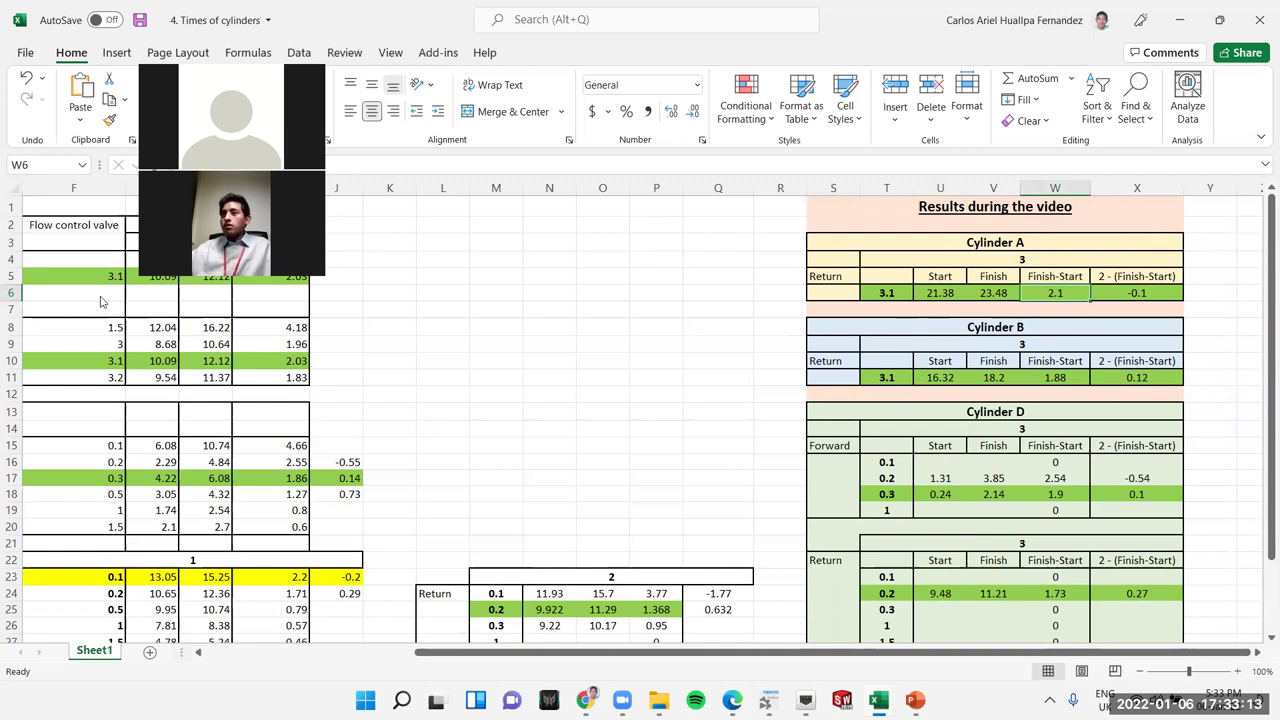
{"action": "left_click", "coordinate": [998, 292]}
{"action": "left_click", "coordinate": [1054, 293]}
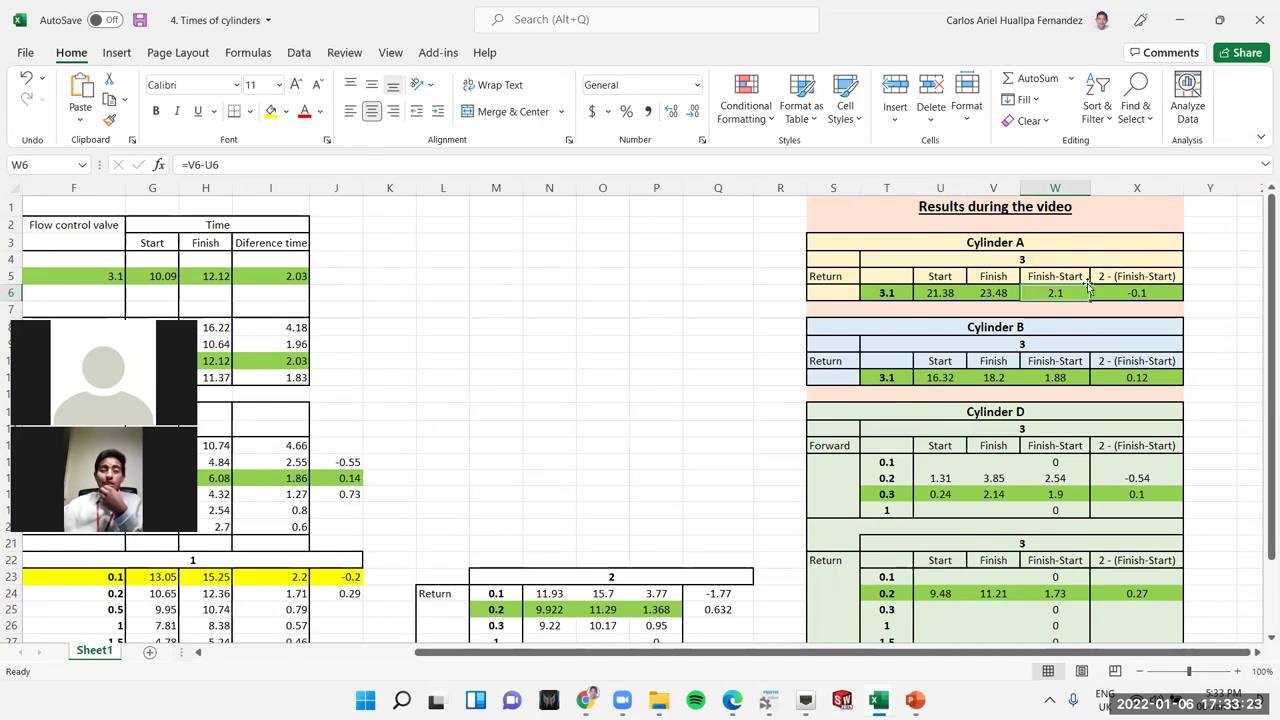
{"action": "left_click", "coordinate": [1143, 291]}
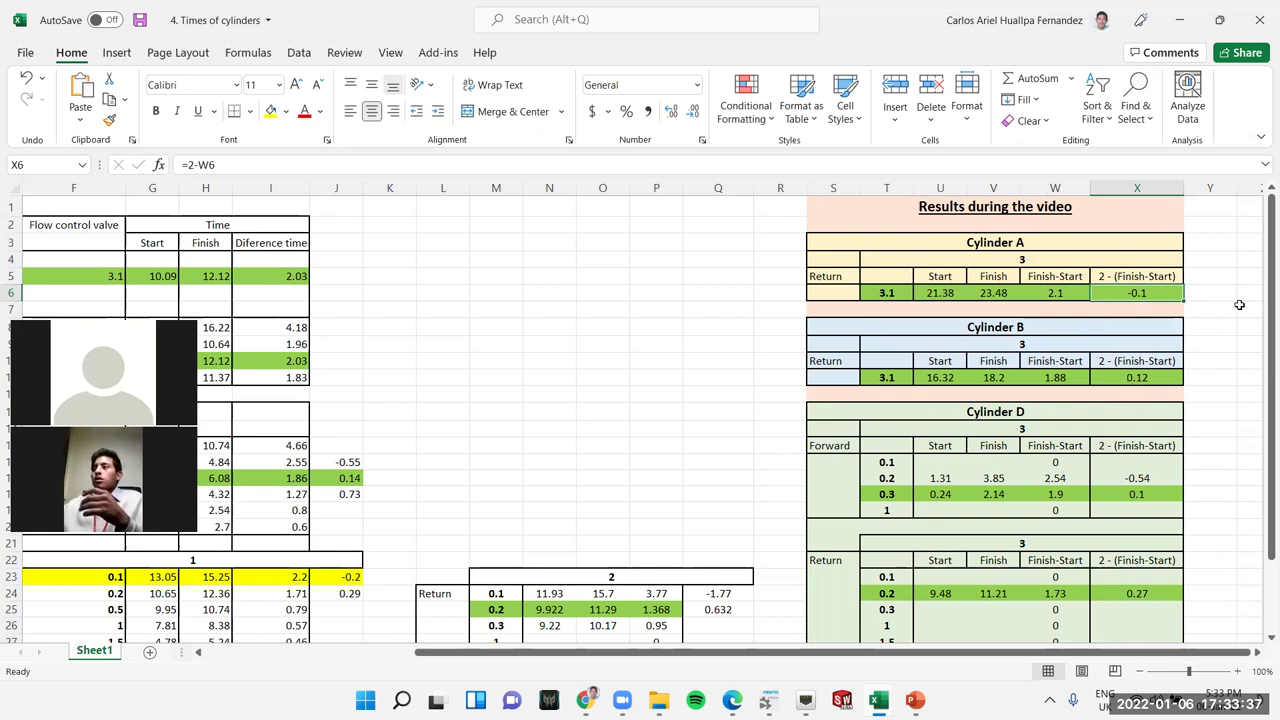
- Highlight the whole Cylinder B results table and select its 2 - (Finish-Start) cell
{"action": "left_click_drag", "start_coordinate": [1264, 296], "coordinate": [1260, 330]}
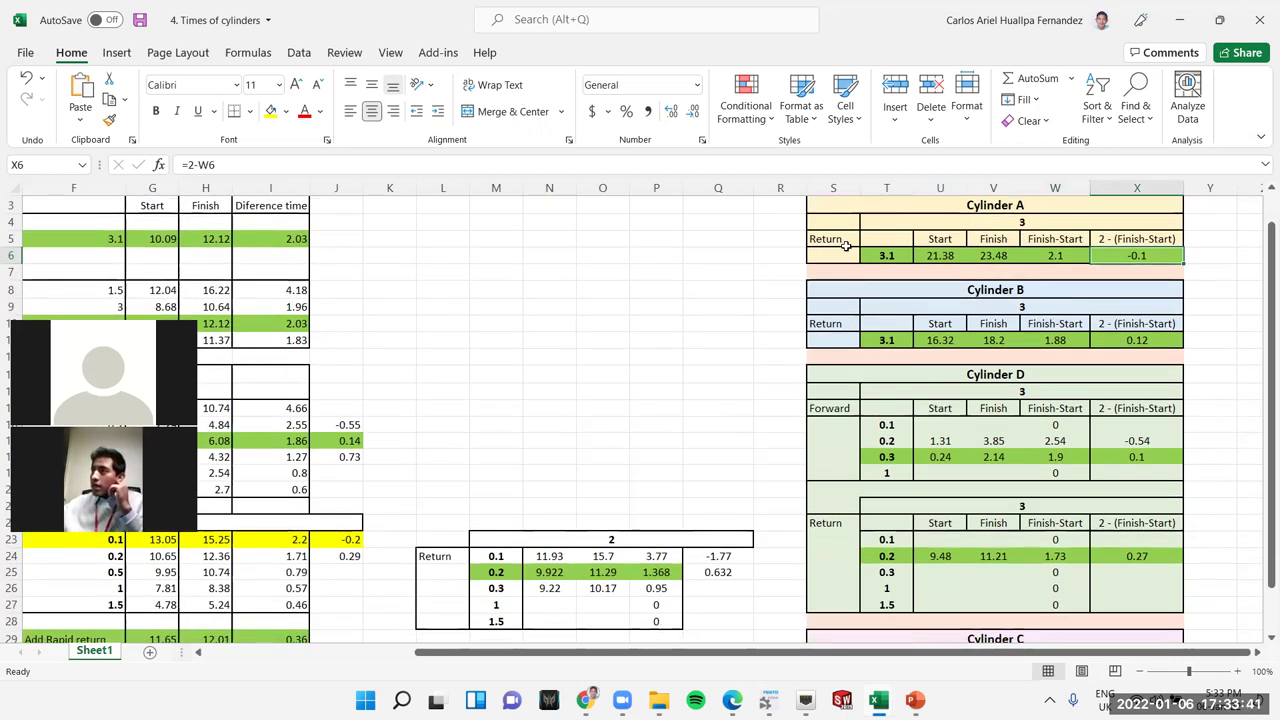
{"action": "left_click_drag", "start_coordinate": [880, 286], "coordinate": [1143, 340]}
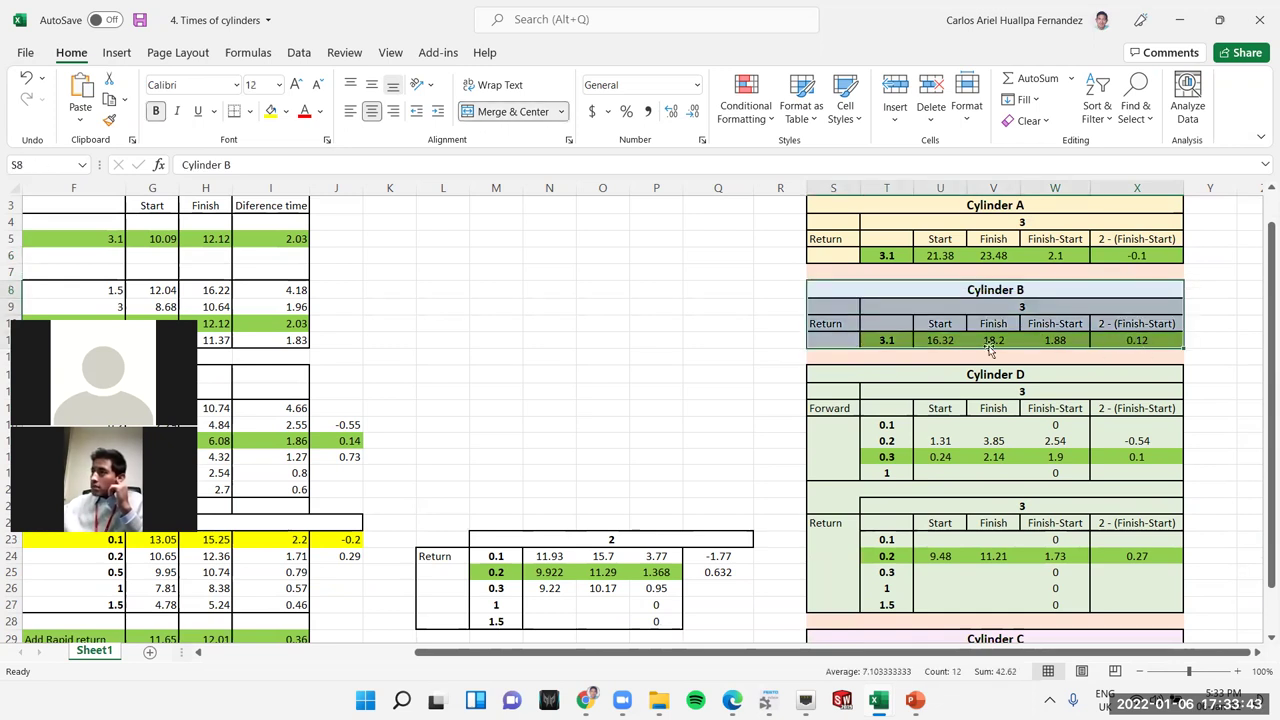
{"action": "left_click", "coordinate": [1100, 343]}
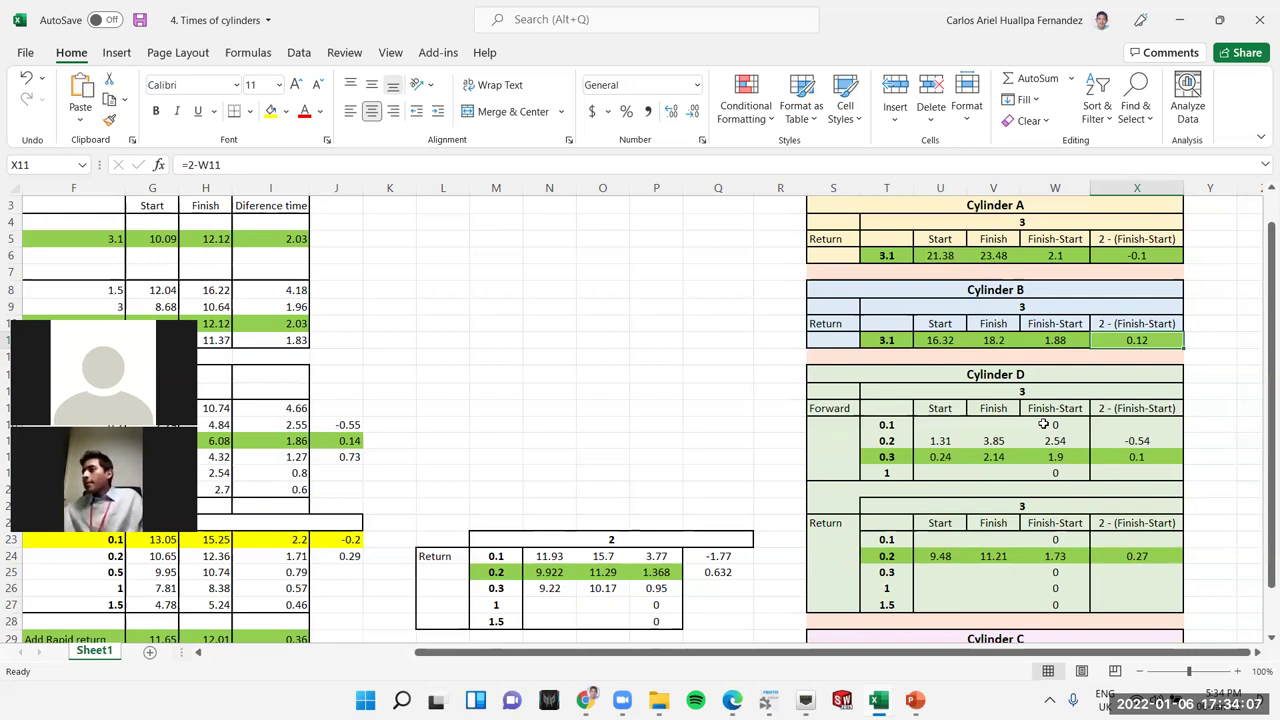
- Highlight Cylinder D's Forward results, then point out the 0.3 valve setting and its 2 - (Finish-Start) cell
{"action": "left_click", "coordinate": [871, 376]}
{"action": "left_click_drag", "start_coordinate": [871, 376], "coordinate": [1131, 473]}
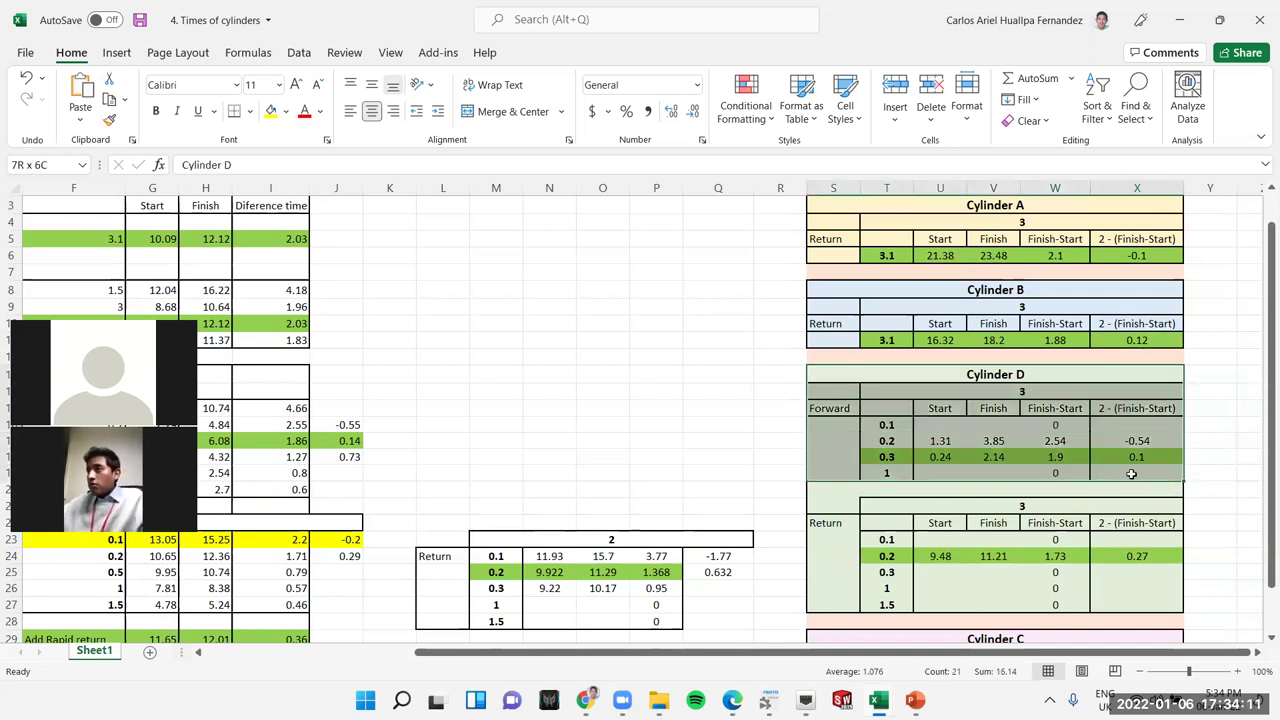
{"action": "left_click", "coordinate": [990, 425]}
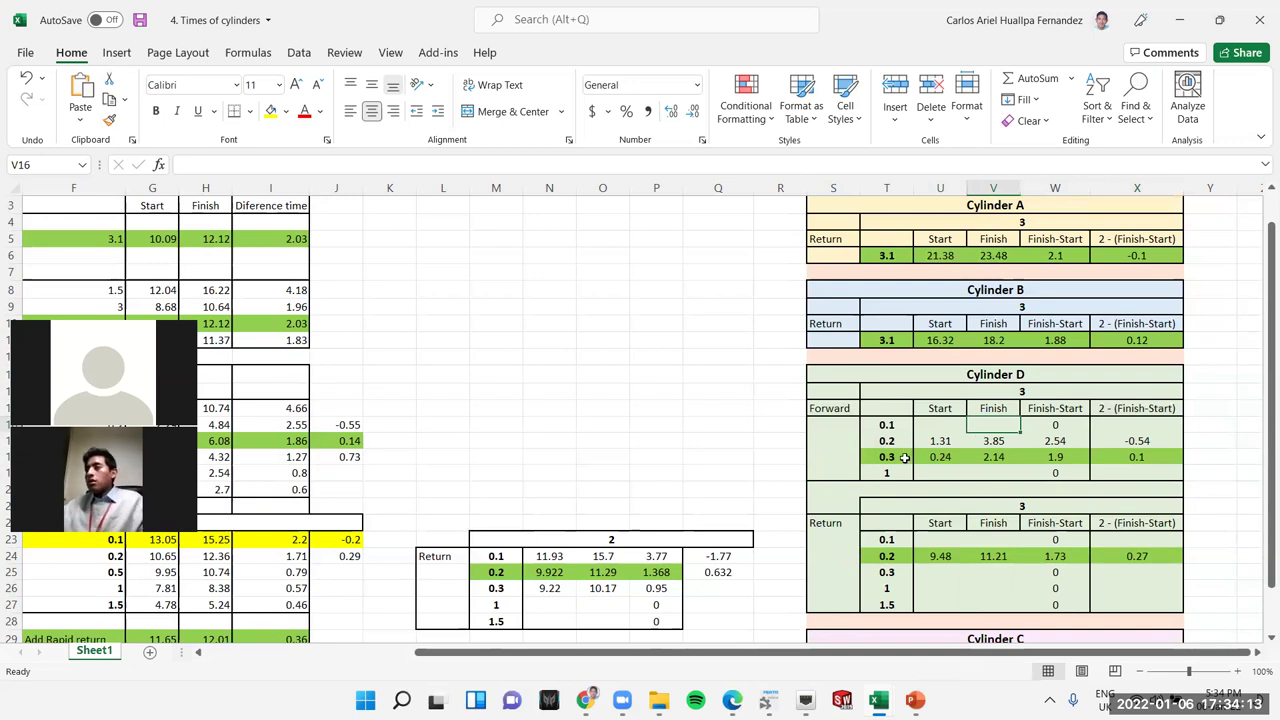
{"action": "left_click", "coordinate": [887, 457]}
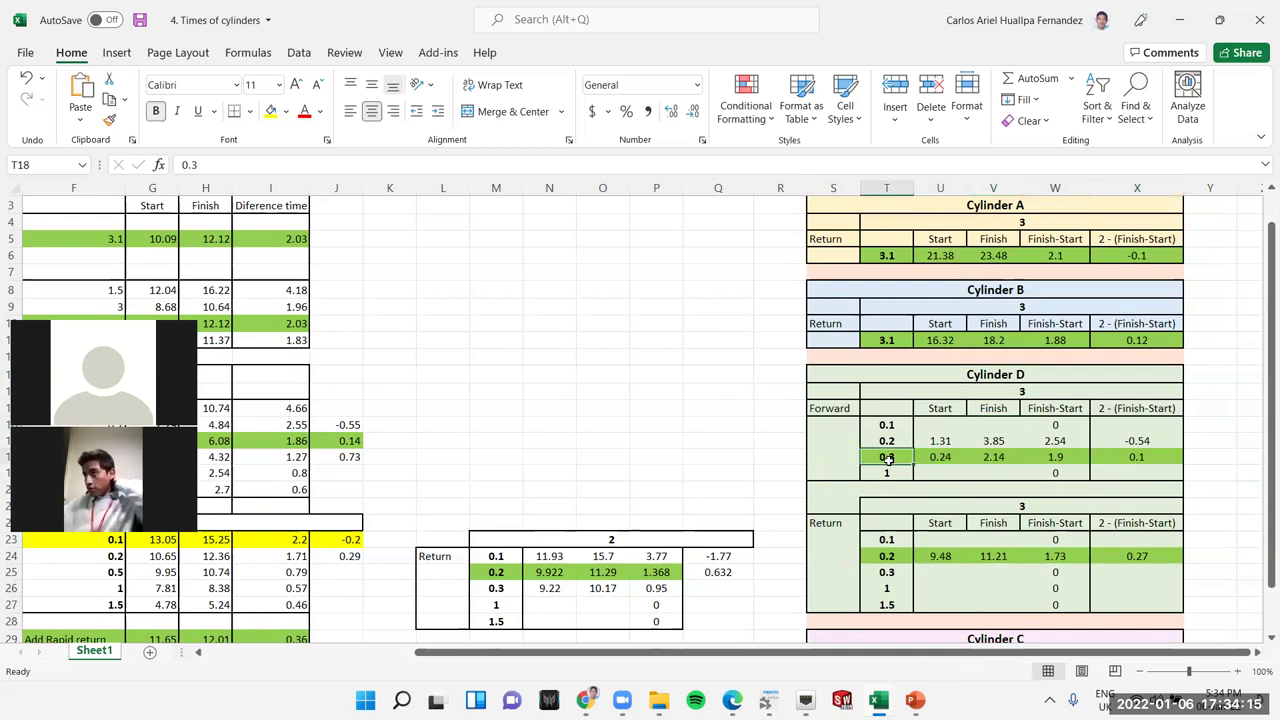
{"action": "left_click", "coordinate": [1148, 456]}
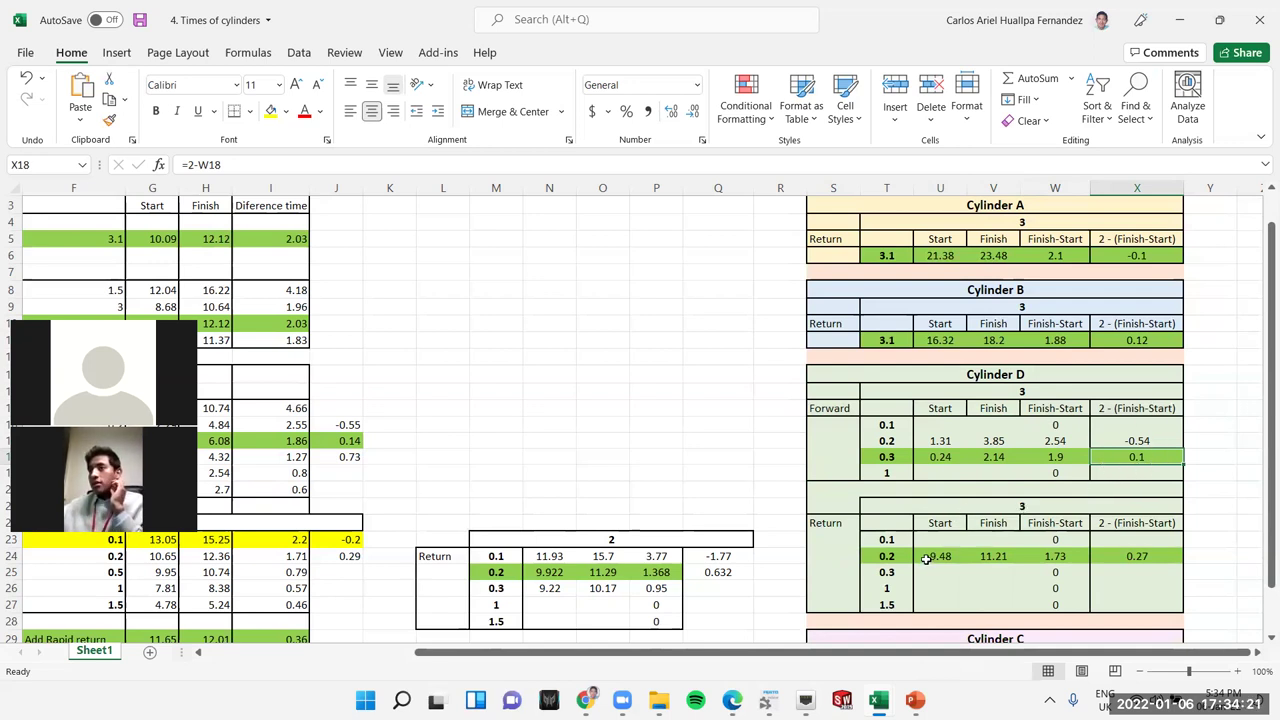
- Point out Cylinder D's Return results, selecting the 2 - (Finish-Start) cell for the 0.2 valve setting
{"action": "left_click", "coordinate": [993, 523]}
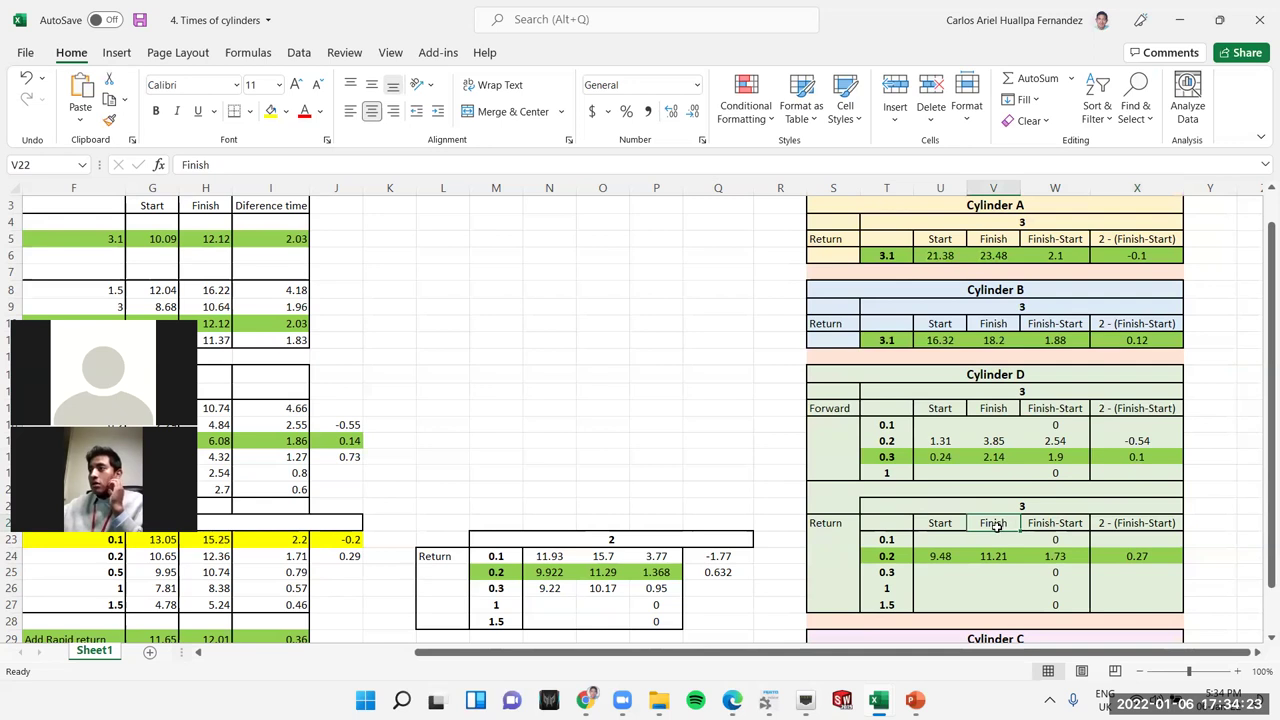
{"action": "scroll", "coordinate": [990, 525], "scroll_direction": "down", "scroll_amount": 2}
{"action": "left_click", "coordinate": [1139, 454]}
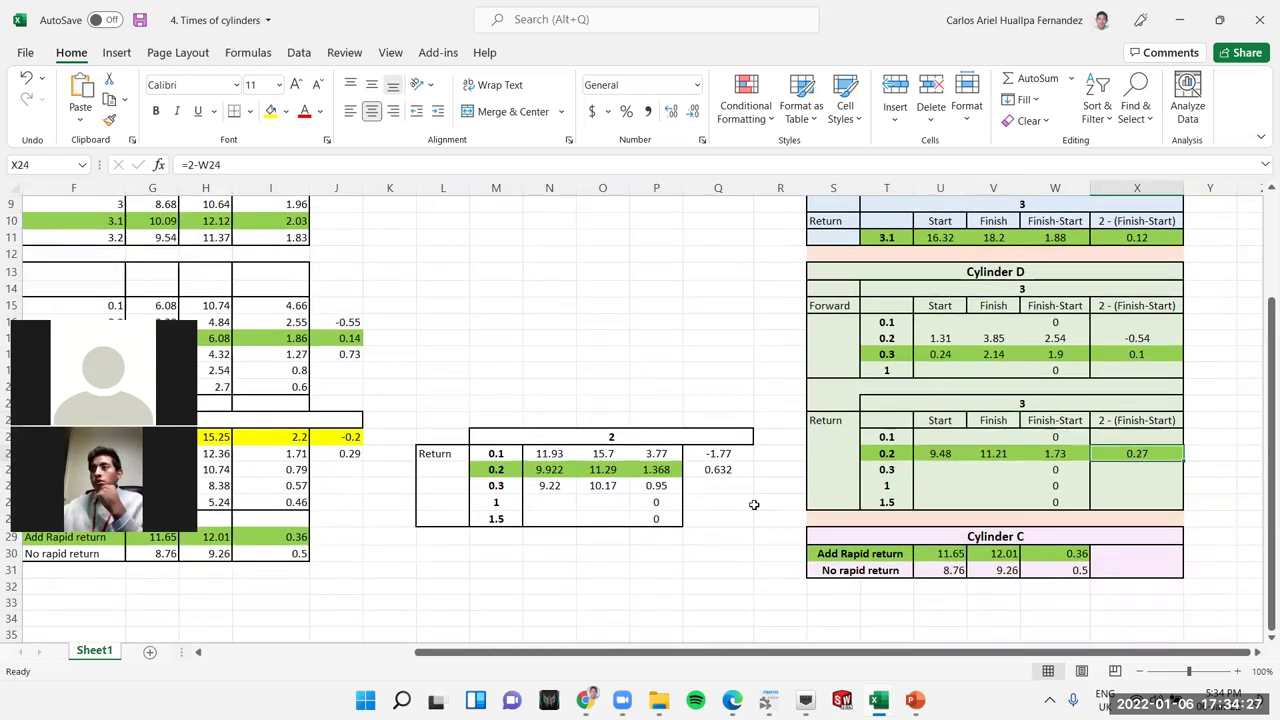
- Compare Cylinder C's Add Rapid return and No rapid return rows, selecting the rapid return's time difference cell
{"action": "left_click", "coordinate": [988, 540]}
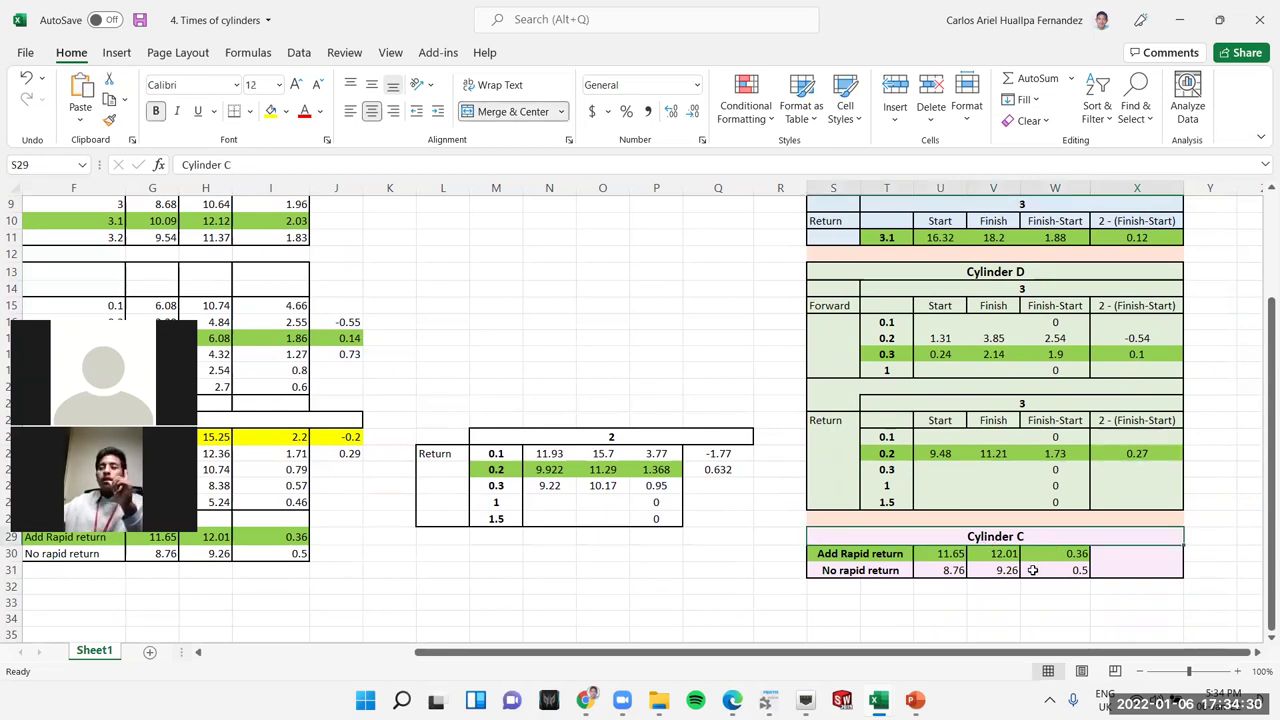
{"action": "left_click", "coordinate": [903, 552]}
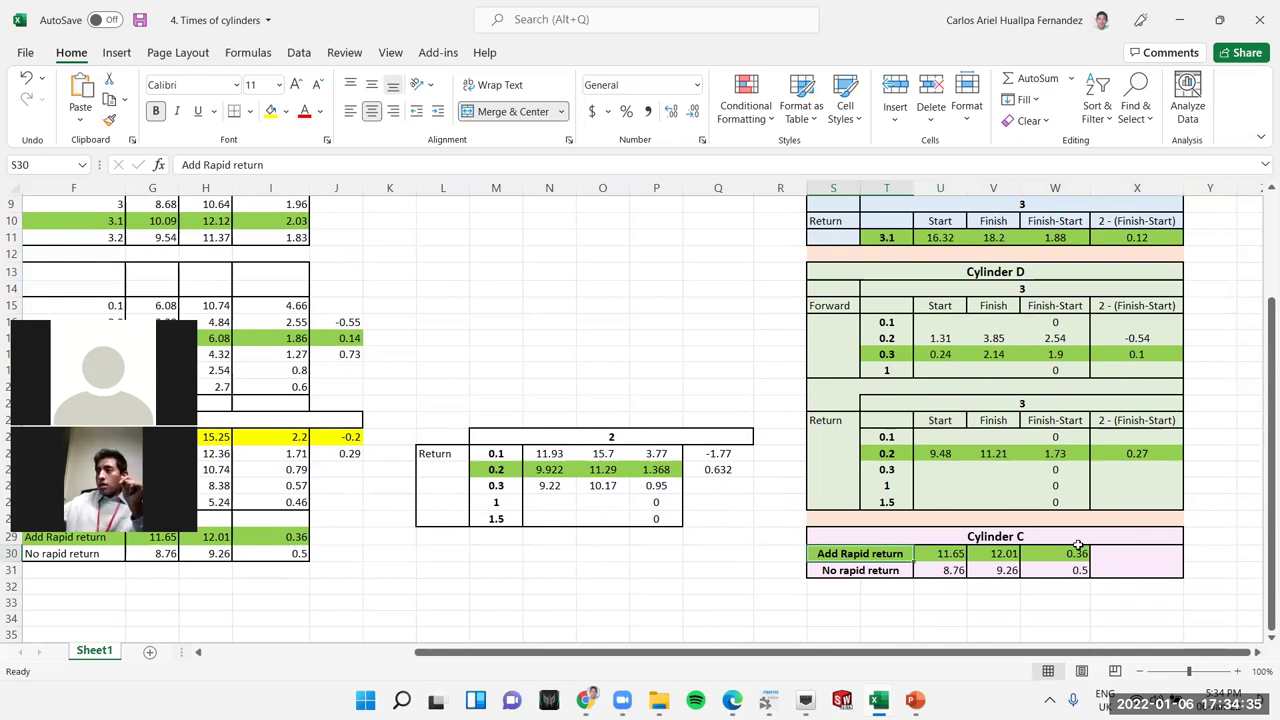
{"action": "left_click", "coordinate": [852, 571]}
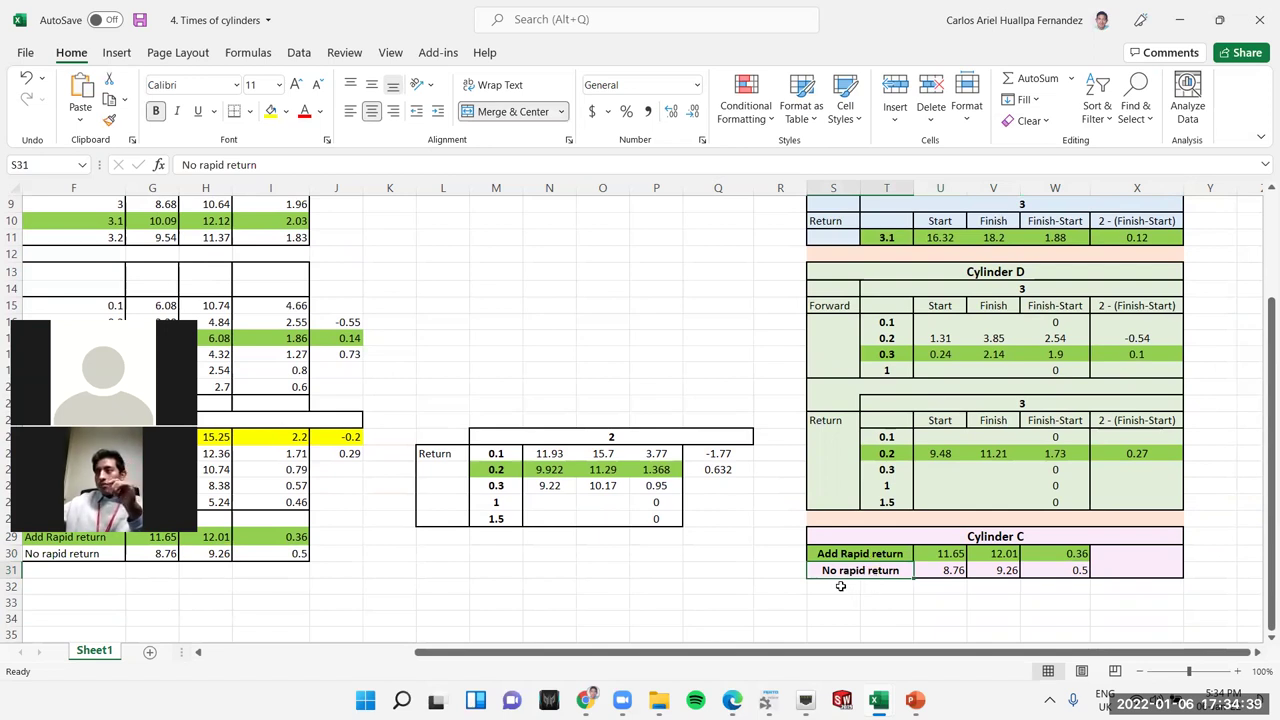
{"action": "left_click", "coordinate": [1062, 571]}
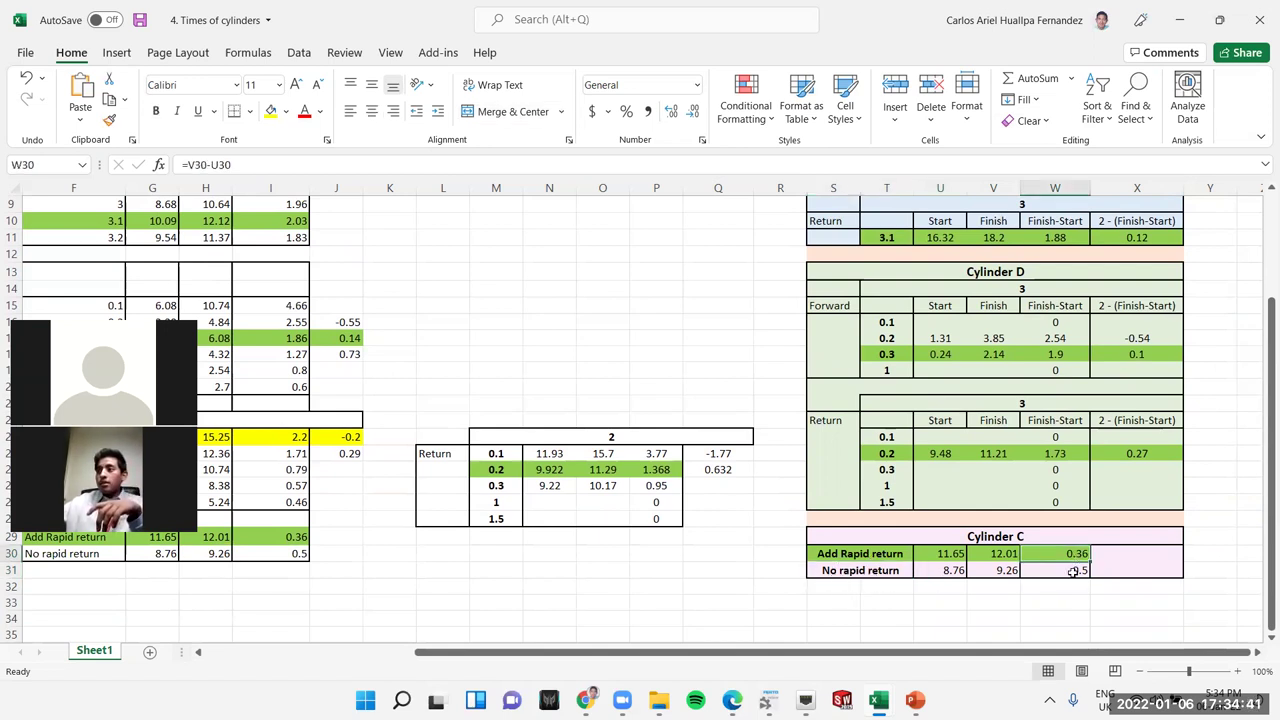
{"action": "left_click", "coordinate": [1073, 554]}
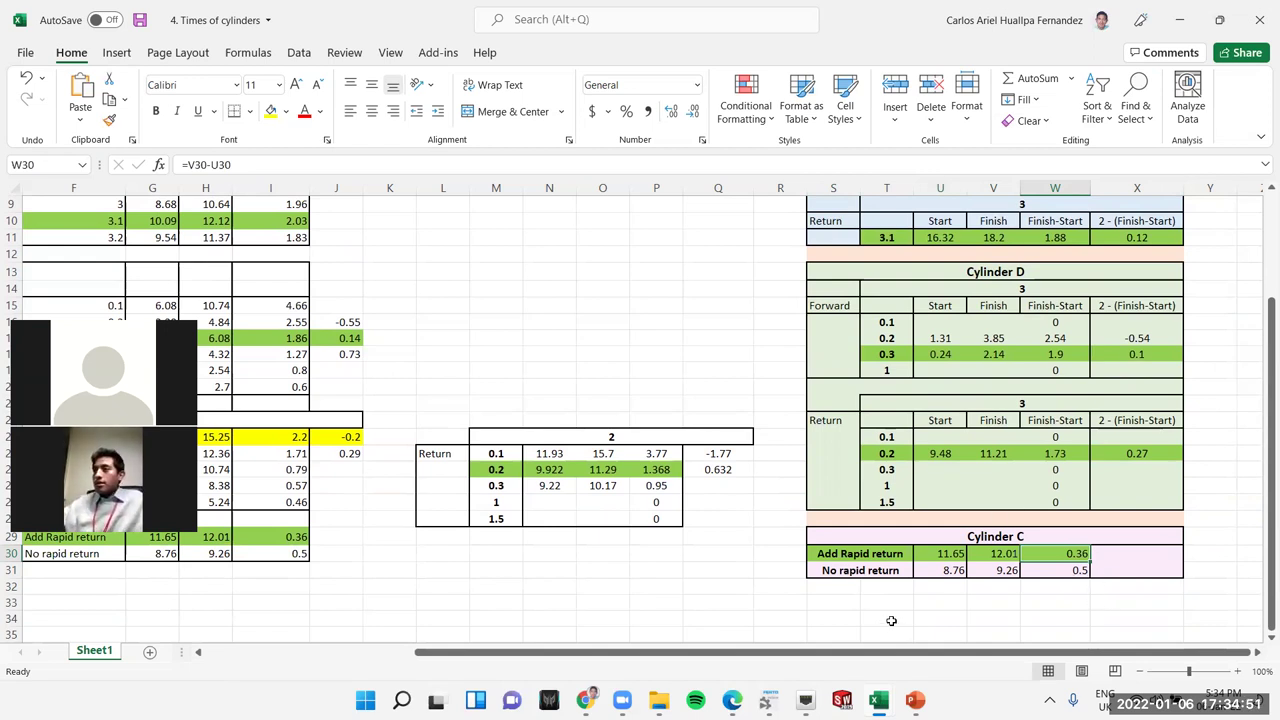
- Switch to the workbook 5. Makes and breaks sheet, maximize its window and select the empty cell O28
{"action": "mouse_move", "coordinate": [880, 698]}
{"action": "left_click", "coordinate": [951, 597]}
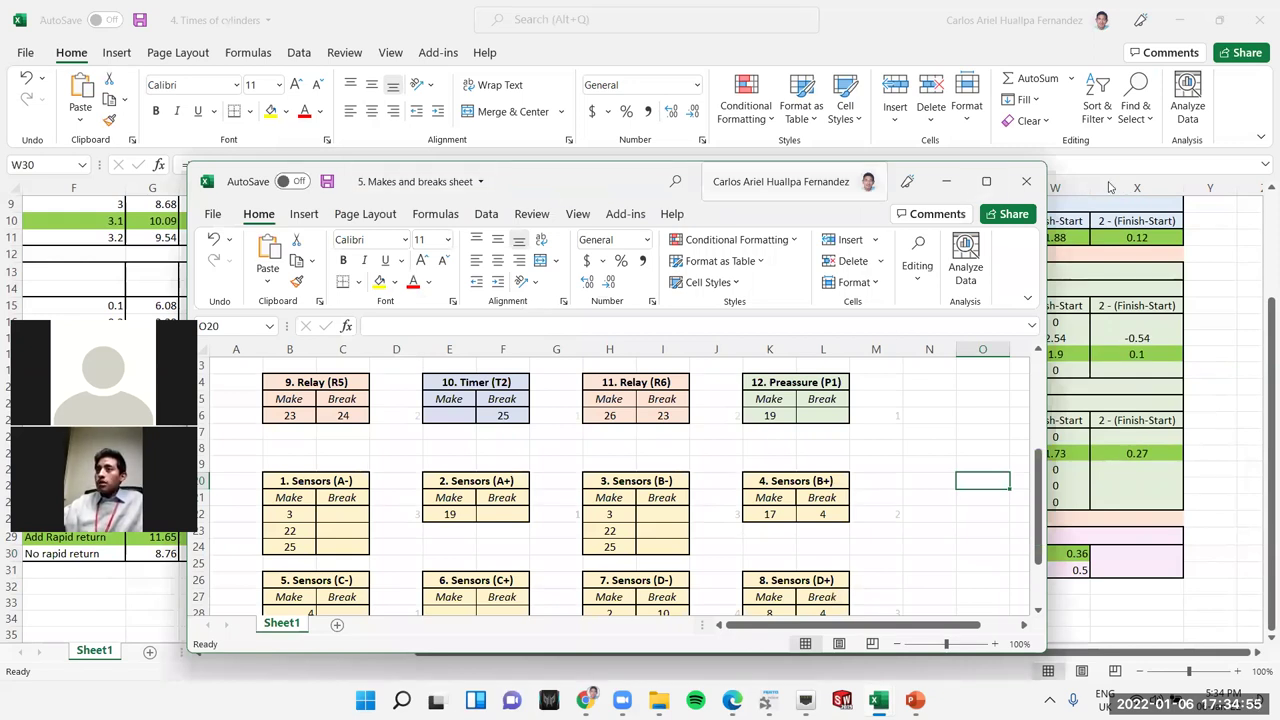
{"action": "left_click", "coordinate": [986, 181]}
{"action": "left_click", "coordinate": [800, 449]}
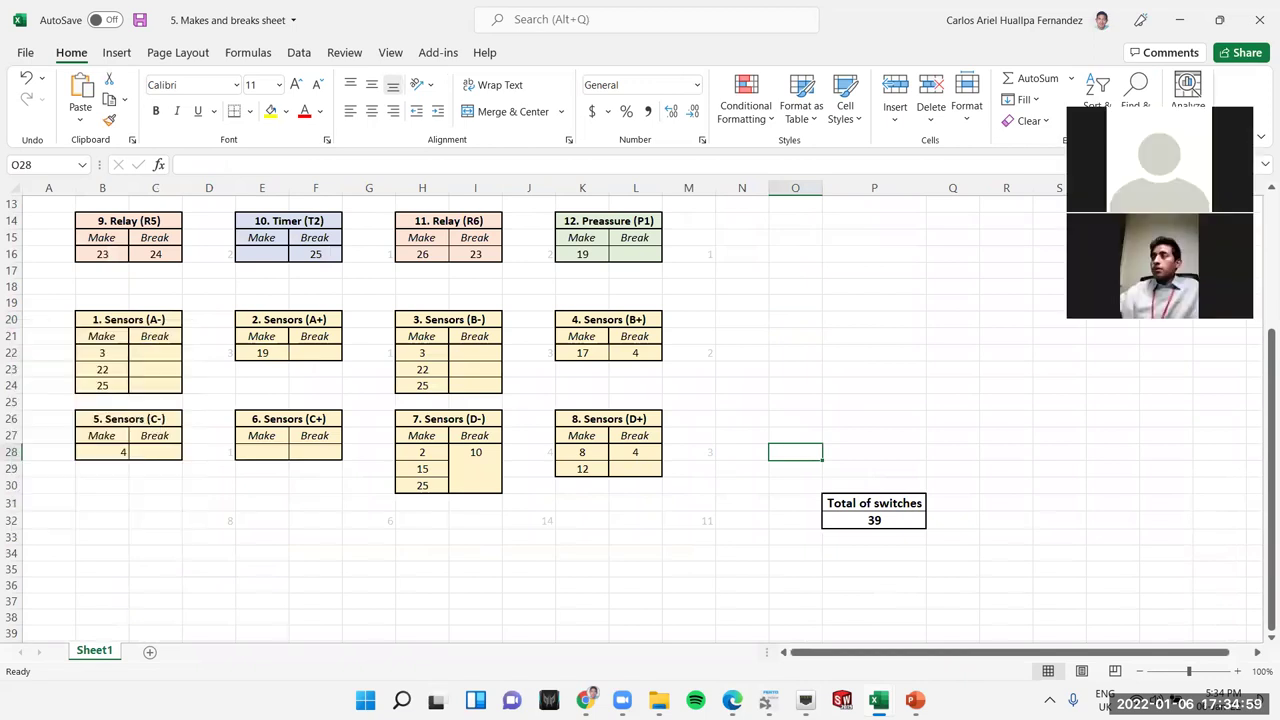
- Switch to FluidSIM and examine the relay branches of Sequence D in the electric circuit up close
{"action": "mouse_move", "coordinate": [733, 700]}
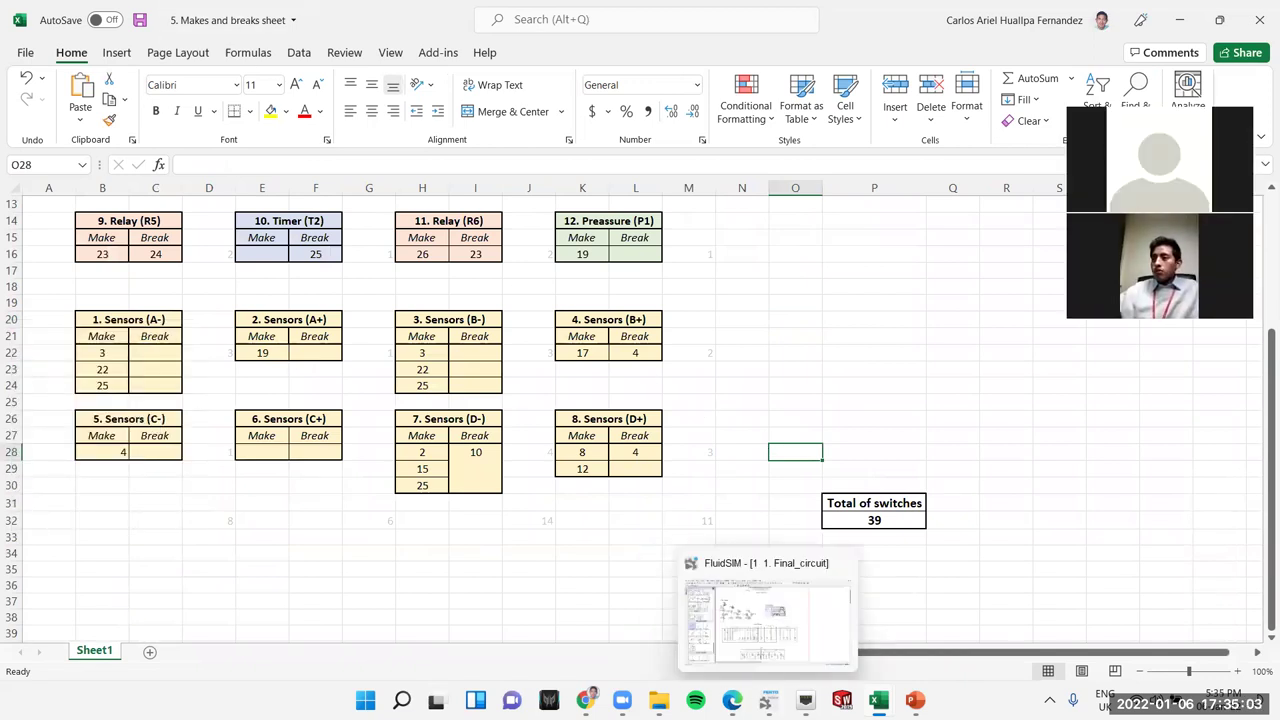
{"action": "left_click", "coordinate": [766, 700]}
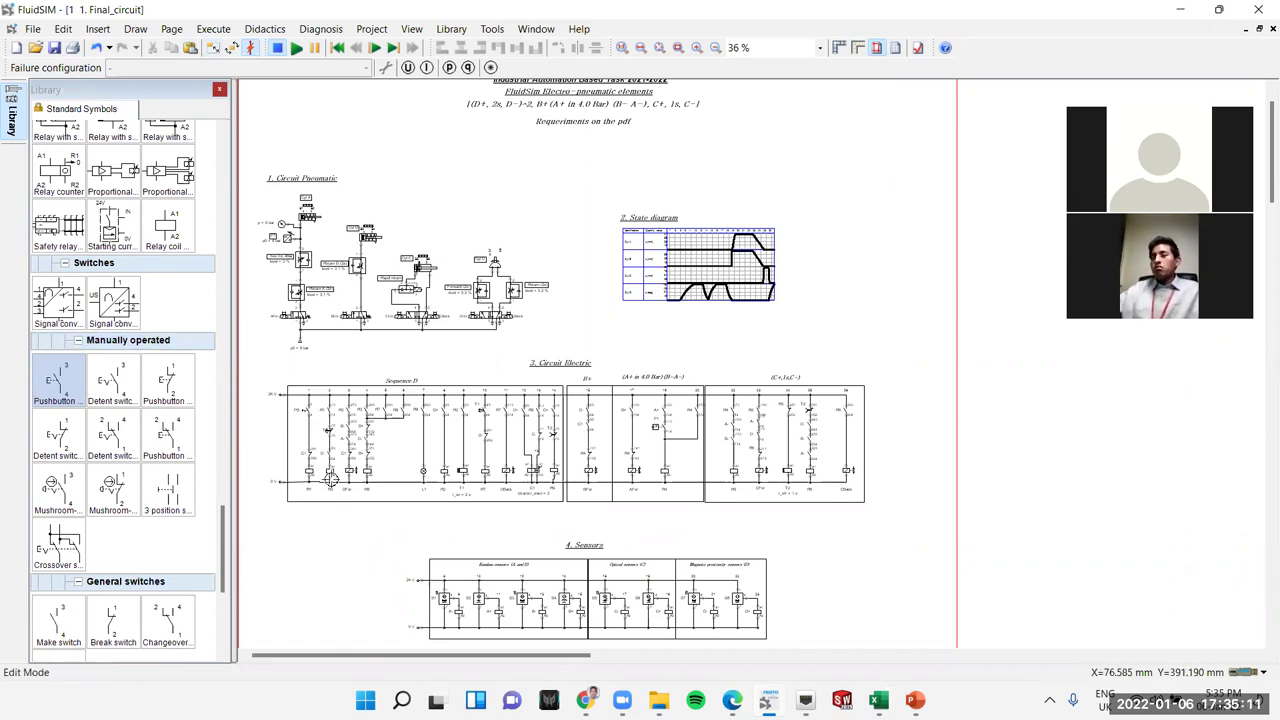
{"action": "scroll", "coordinate": [335, 476], "scroll_direction": "up", "scroll_amount": 2}
{"action": "scroll", "coordinate": [341, 473], "scroll_direction": "up", "scroll_amount": 4}
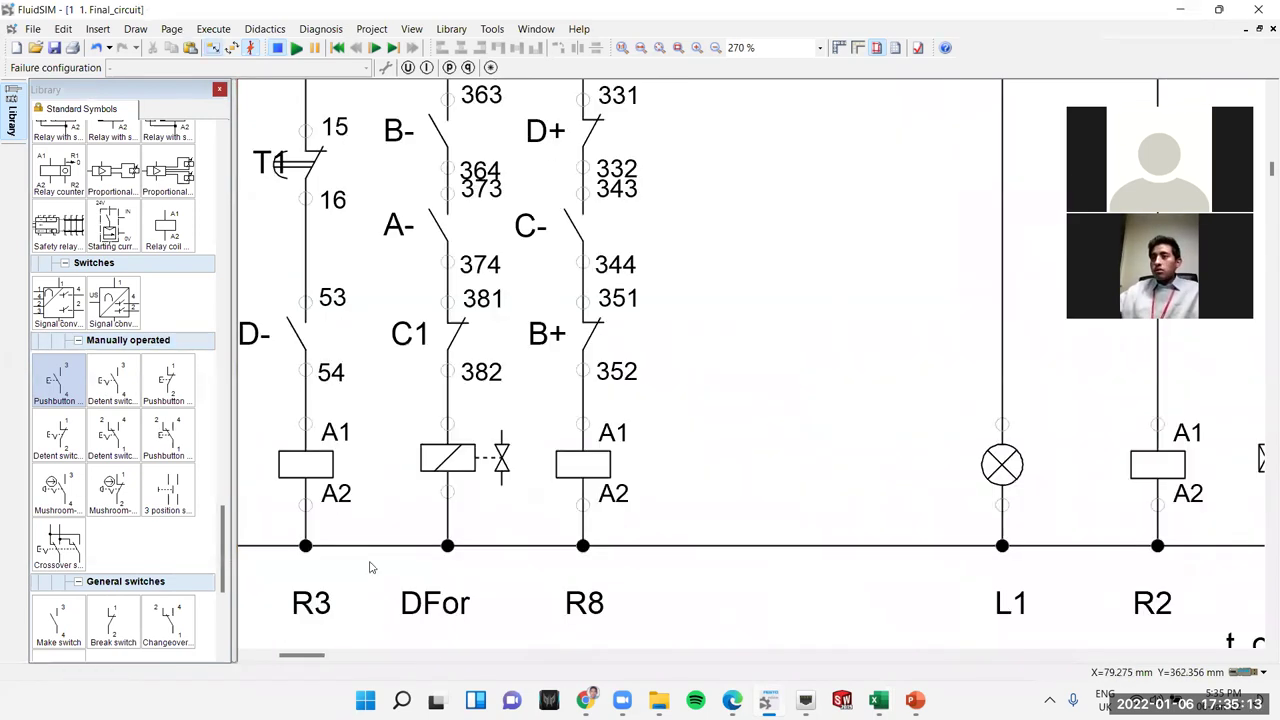
{"action": "scroll", "coordinate": [411, 609], "scroll_direction": "down", "scroll_amount": 3}
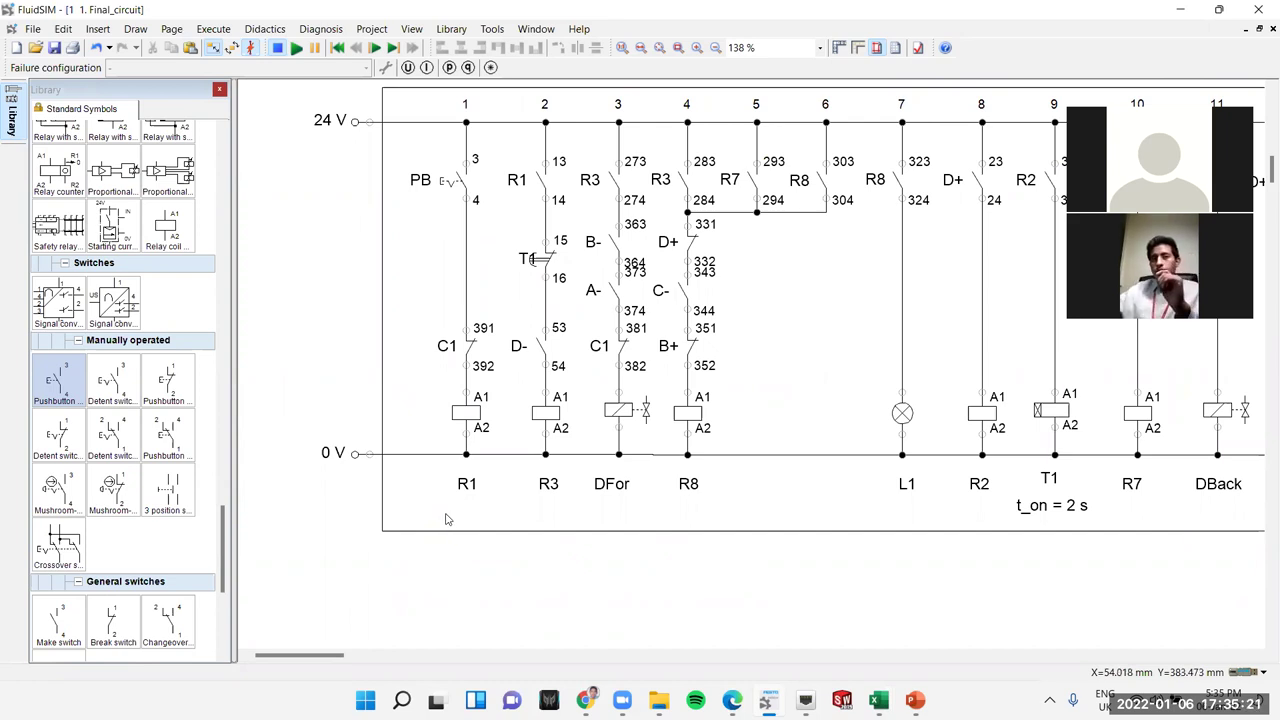
{"action": "scroll", "coordinate": [608, 600], "scroll_direction": "up", "scroll_amount": 3}
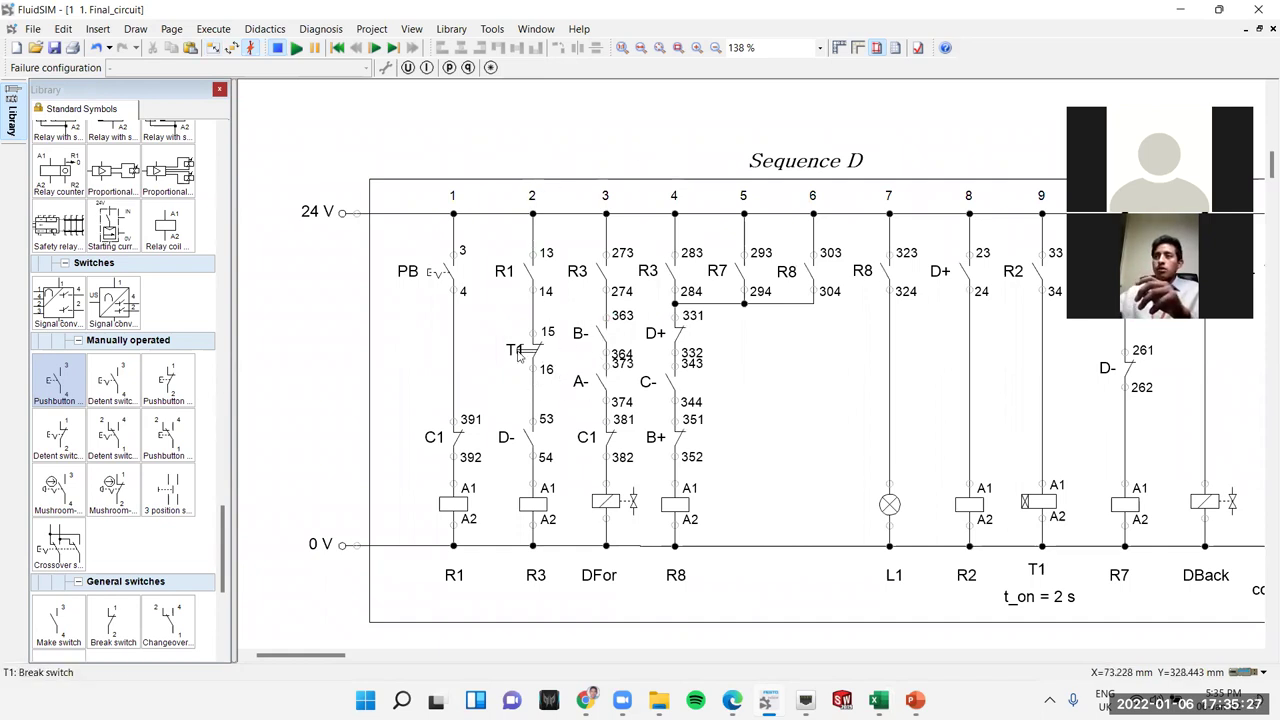
- Move the T1 label in branch 2 of Sequence D above its break switch symbol and clear the selection
{"action": "left_click_drag", "start_coordinate": [515, 350], "coordinate": [514, 327]}
{"action": "left_click", "coordinate": [484, 352]}
{"action": "left_click", "coordinate": [465, 305]}
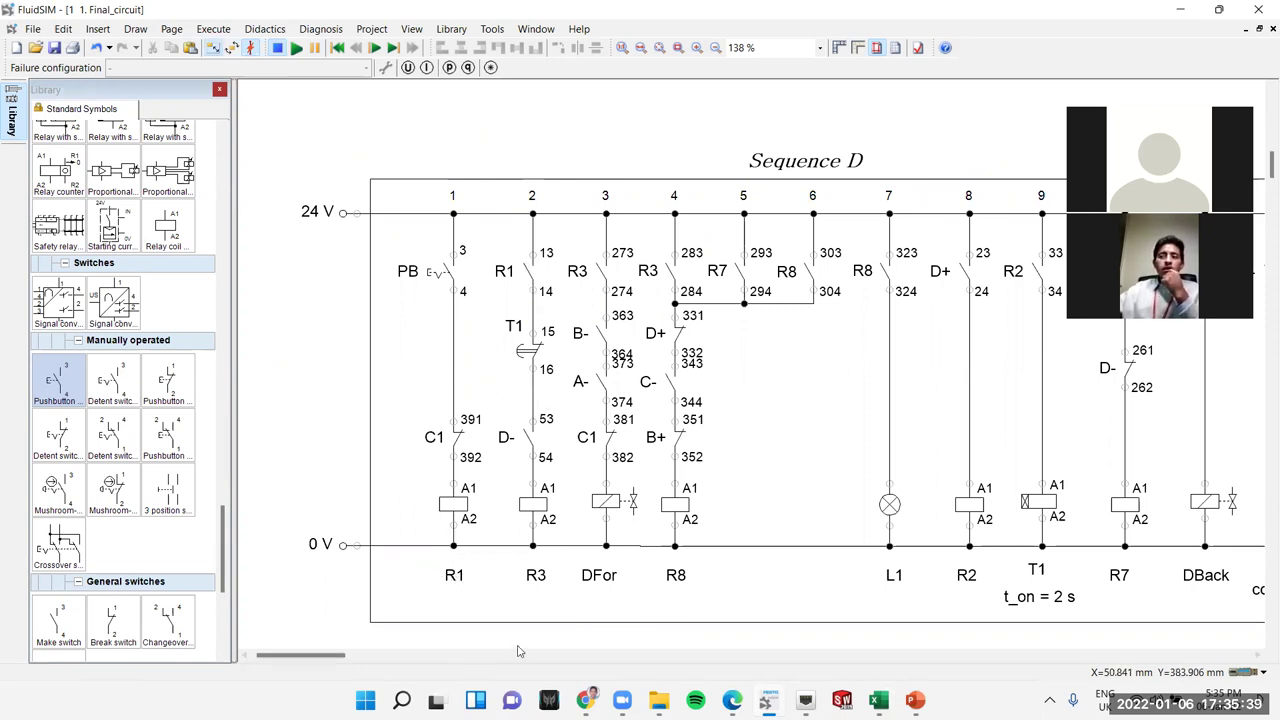
- Return to the Excel workbook 5. Makes and breaks sheet and review the relay, timer, counter and sensor tables
{"action": "mouse_move", "coordinate": [878, 698]}
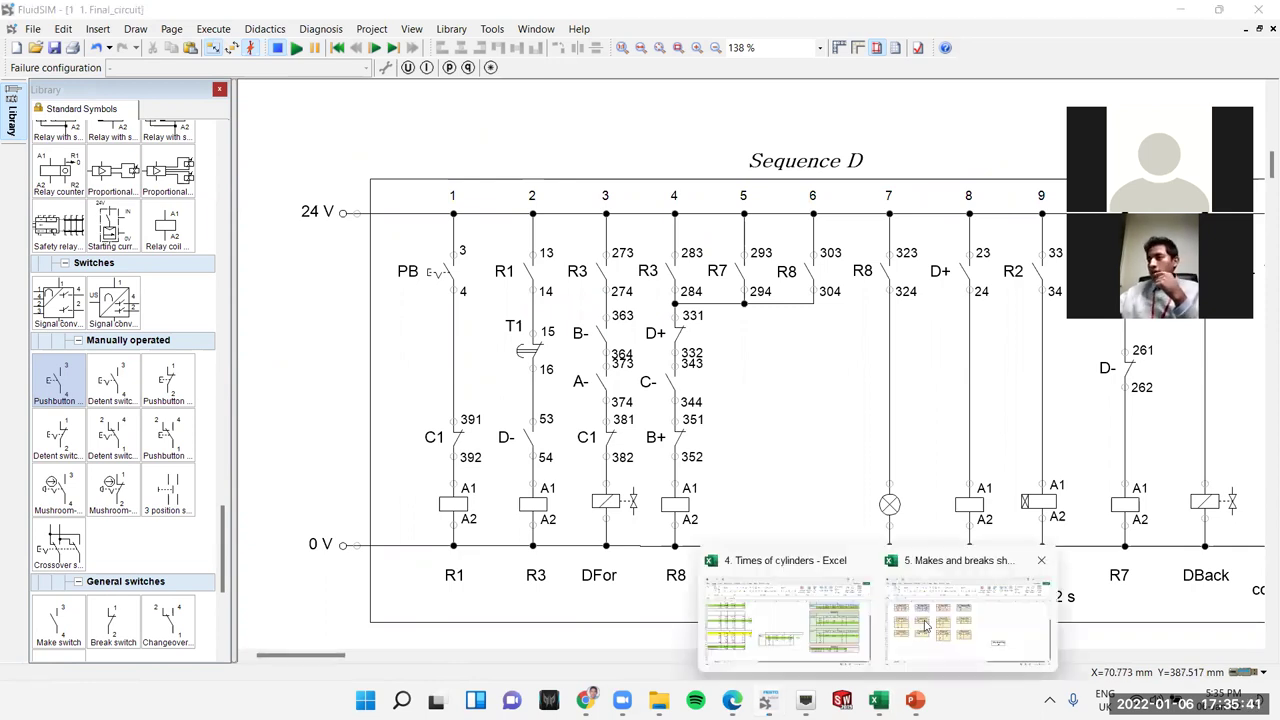
{"action": "left_click", "coordinate": [860, 630]}
{"action": "left_click", "coordinate": [900, 560]}
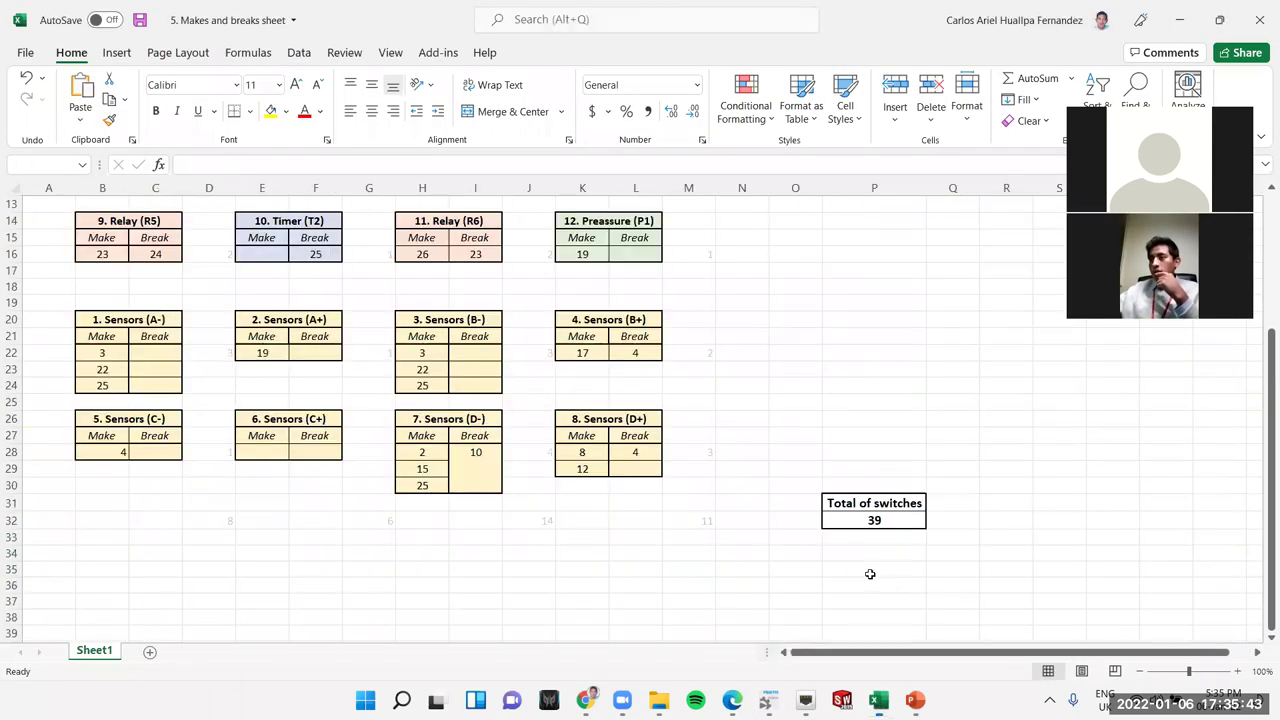
{"action": "left_click", "coordinate": [435, 556]}
{"action": "scroll", "coordinate": [435, 556], "scroll_direction": "up", "scroll_amount": 4}
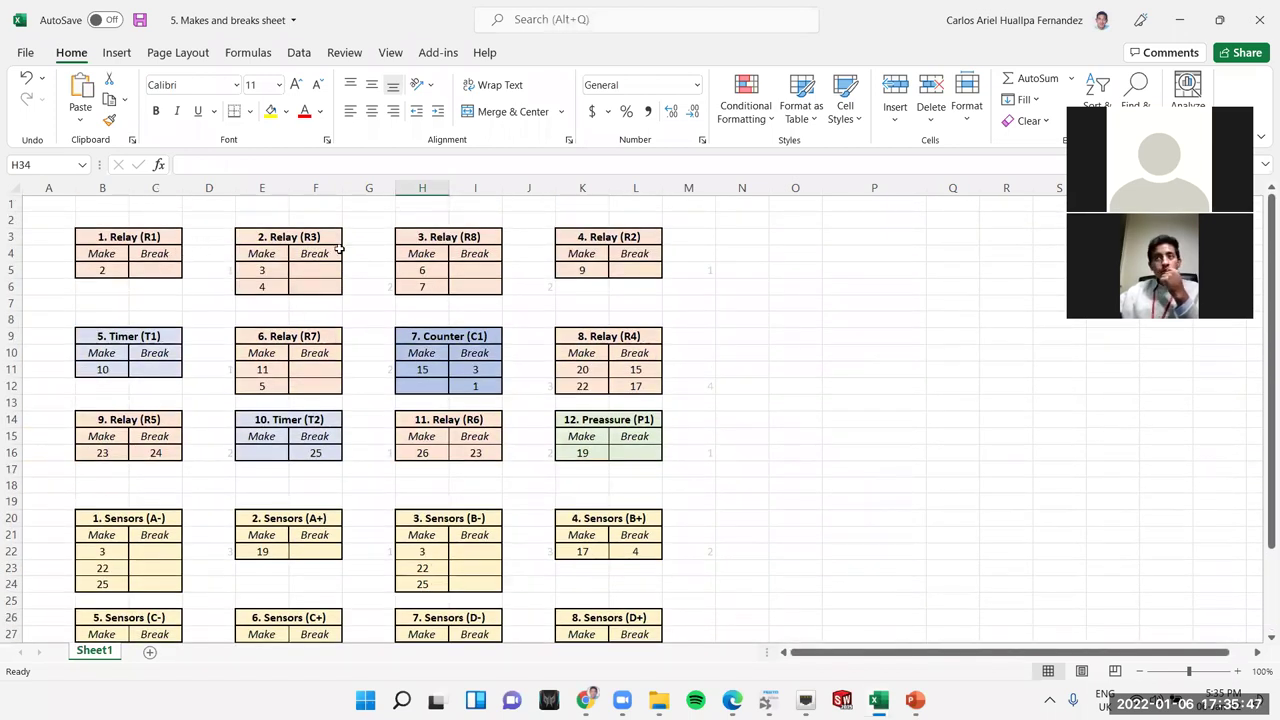
{"action": "scroll", "coordinate": [480, 518], "scroll_direction": "down", "scroll_amount": 3}
{"action": "scroll", "coordinate": [483, 516], "scroll_direction": "up", "scroll_amount": 3}
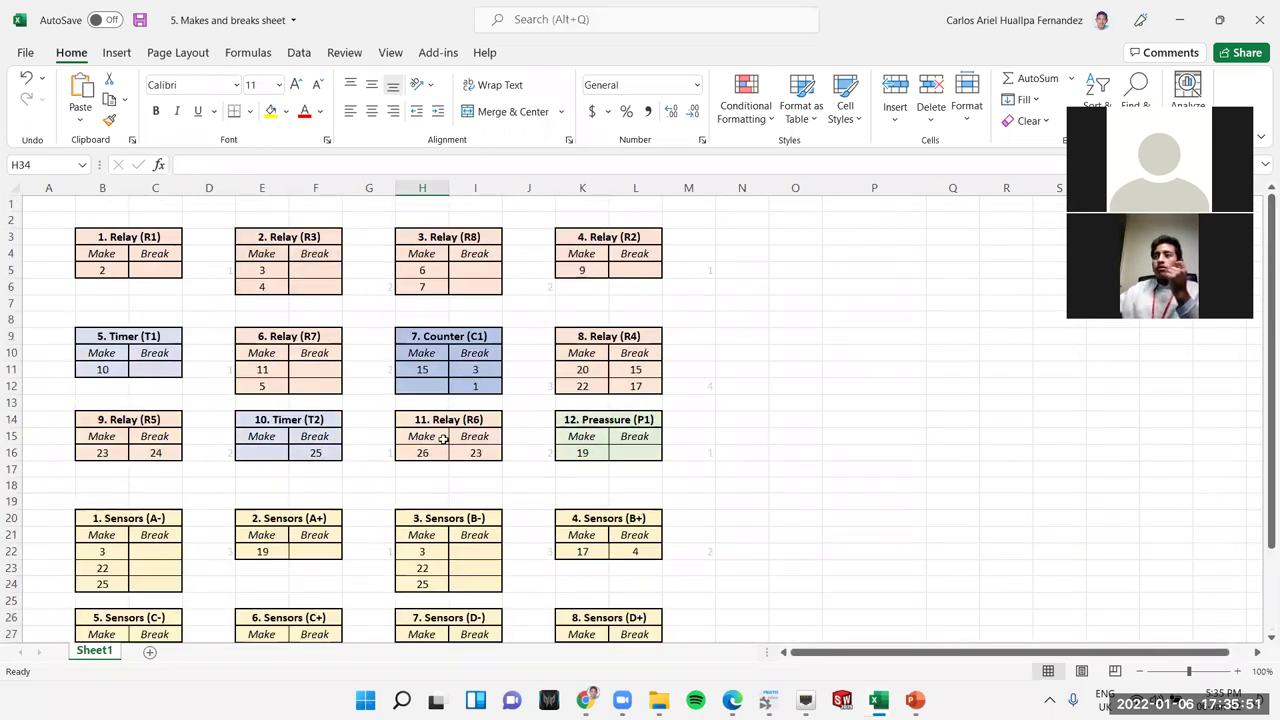
- Examine the make and break entries for Relay (R6), Preassure (P1) and Sensors (B+) in the sheet
{"action": "left_click_drag", "start_coordinate": [478, 436], "coordinate": [475, 470]}
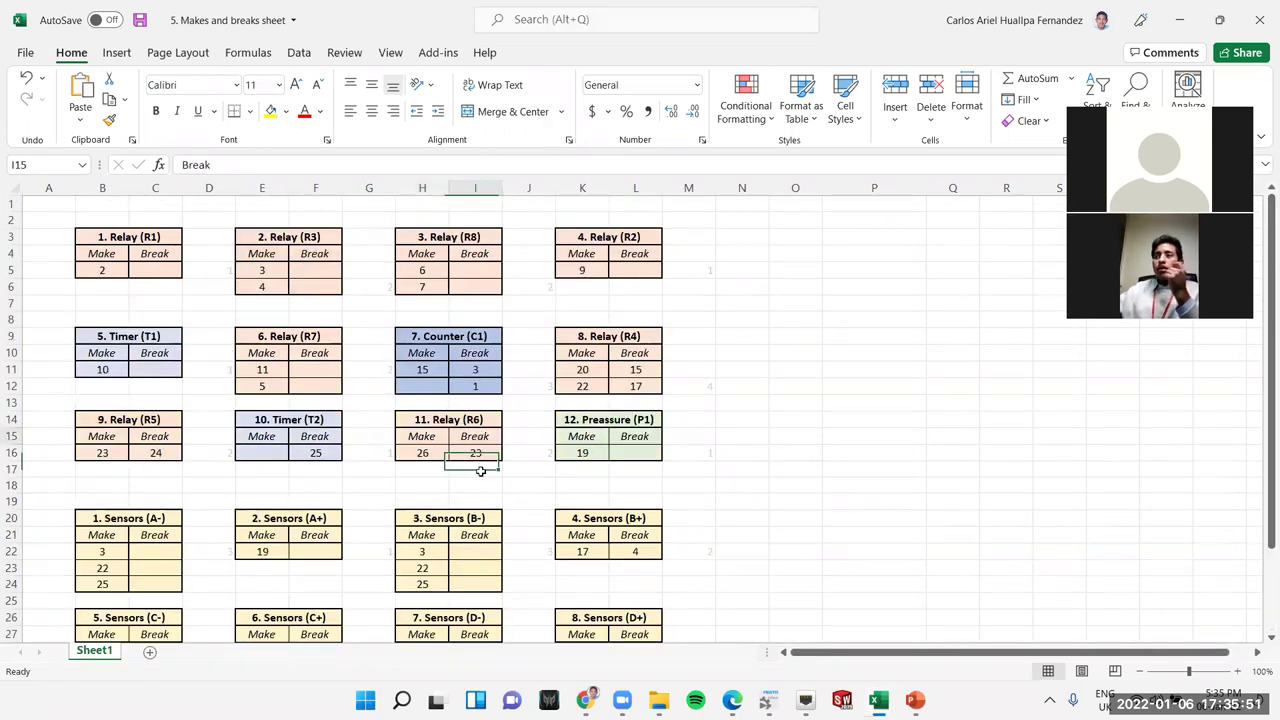
{"action": "left_click", "coordinate": [737, 422]}
{"action": "left_click", "coordinate": [593, 428]}
{"action": "left_click_drag", "start_coordinate": [610, 444], "coordinate": [622, 470]}
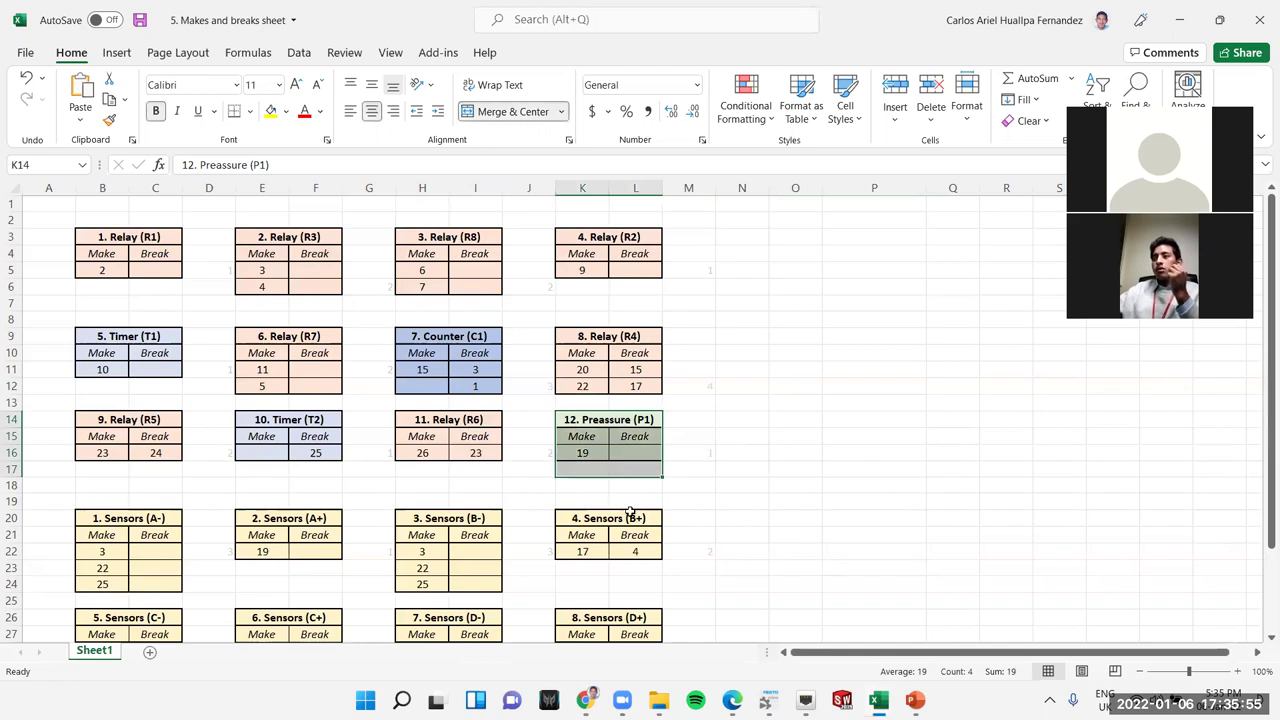
{"action": "left_click", "coordinate": [612, 519]}
{"action": "scroll", "coordinate": [615, 540], "scroll_direction": "down", "scroll_amount": 2}
{"action": "scroll", "coordinate": [638, 537], "scroll_direction": "up", "scroll_amount": 2}
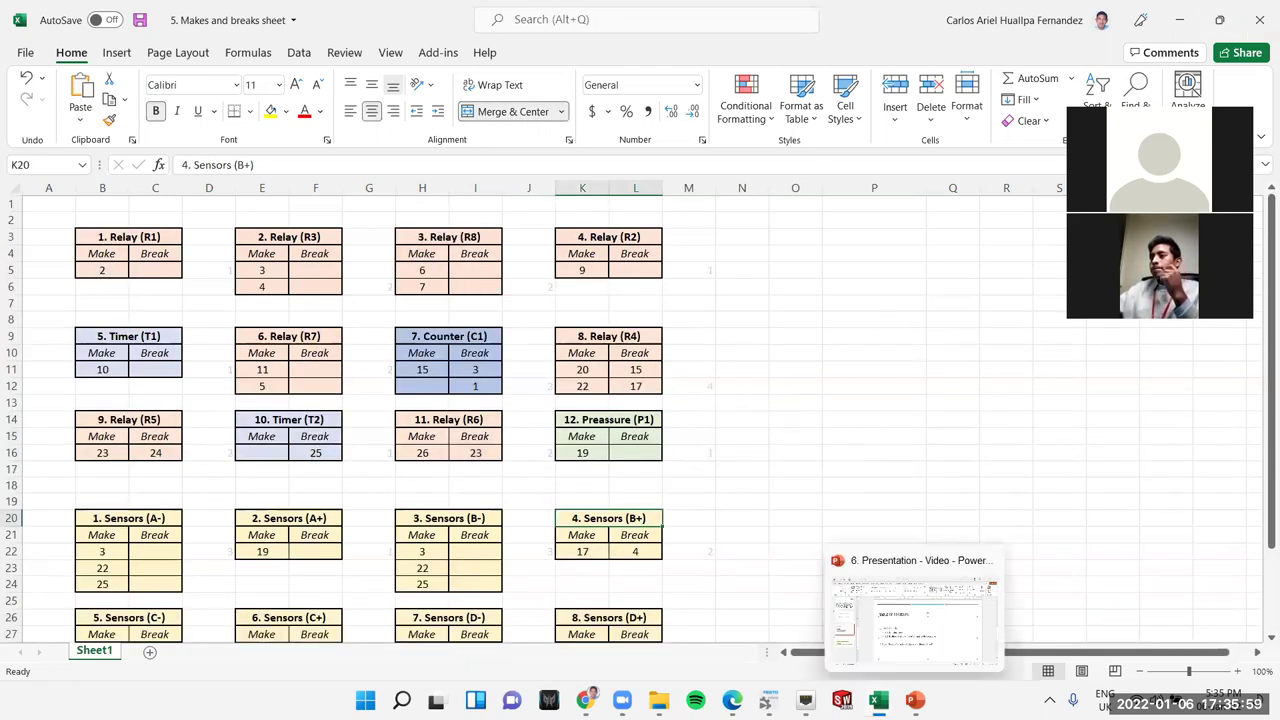
- Switch to the PDF brief in Edge and review its numbered requirements, submission requirements and the sequence formula on page 1
{"action": "mouse_move", "coordinate": [915, 700]}
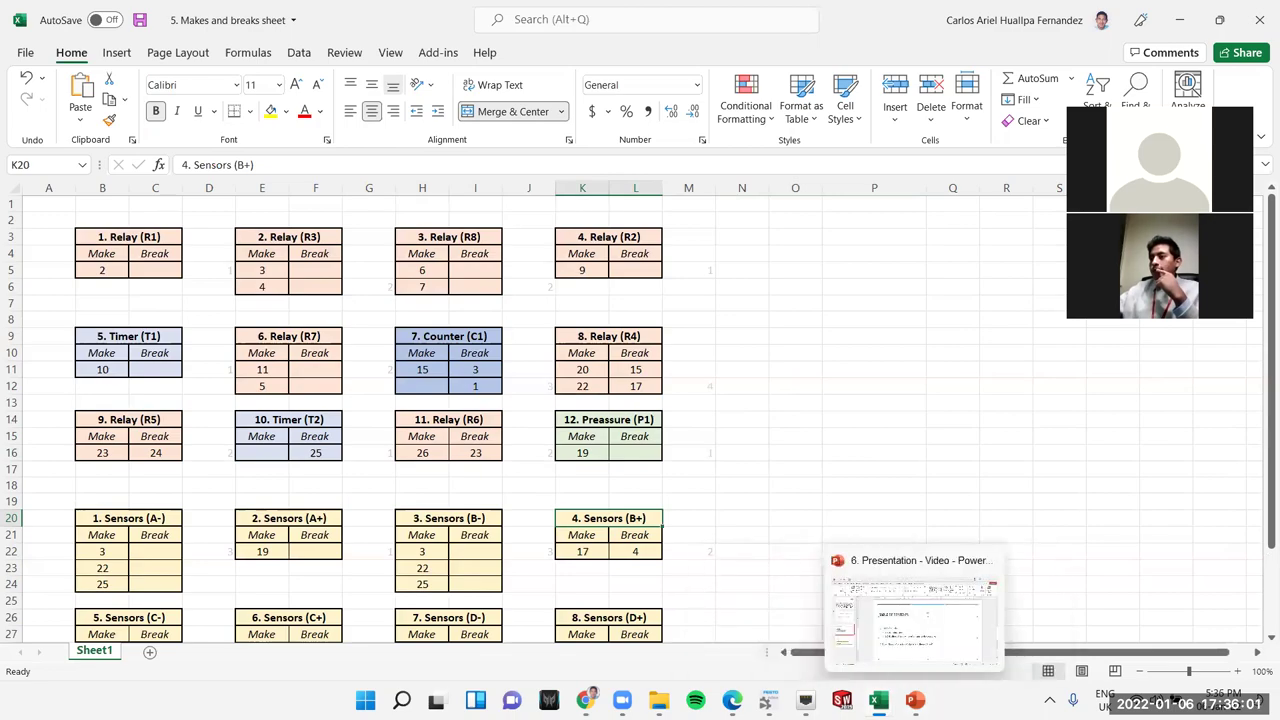
{"action": "left_click", "coordinate": [732, 700]}
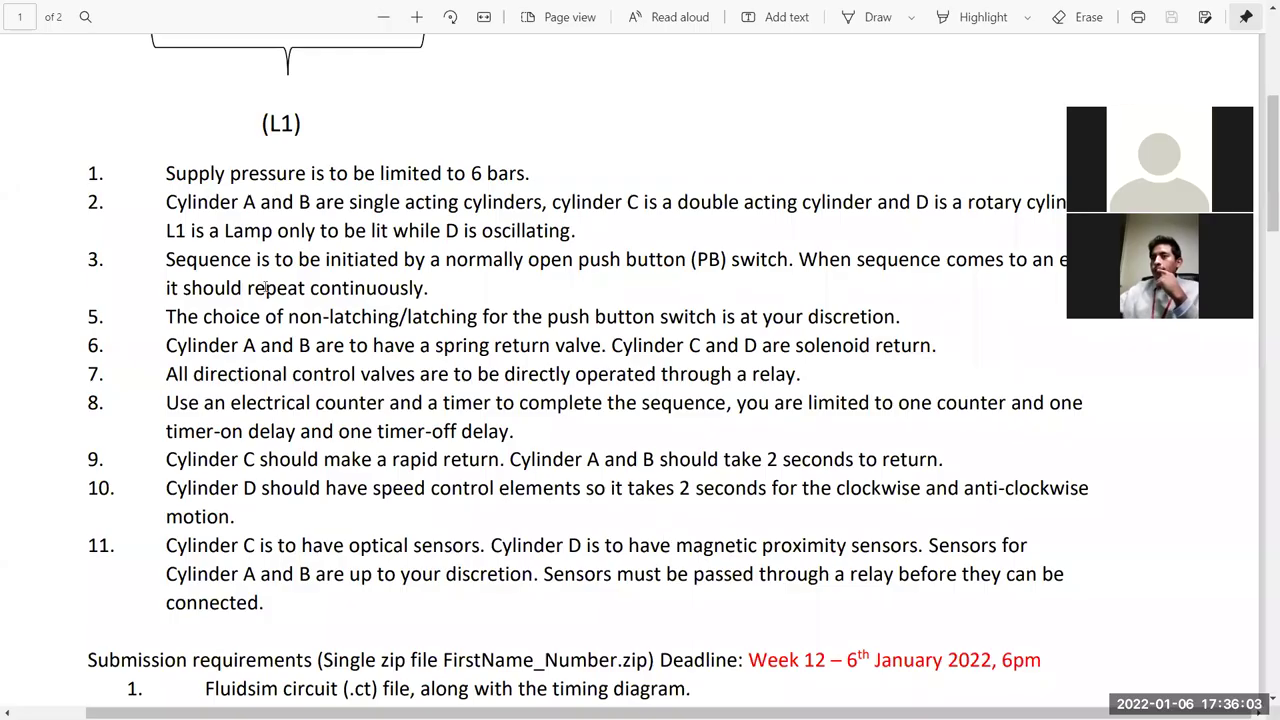
{"action": "left_click_drag", "start_coordinate": [170, 178], "coordinate": [271, 631]}
{"action": "left_click", "coordinate": [724, 624]}
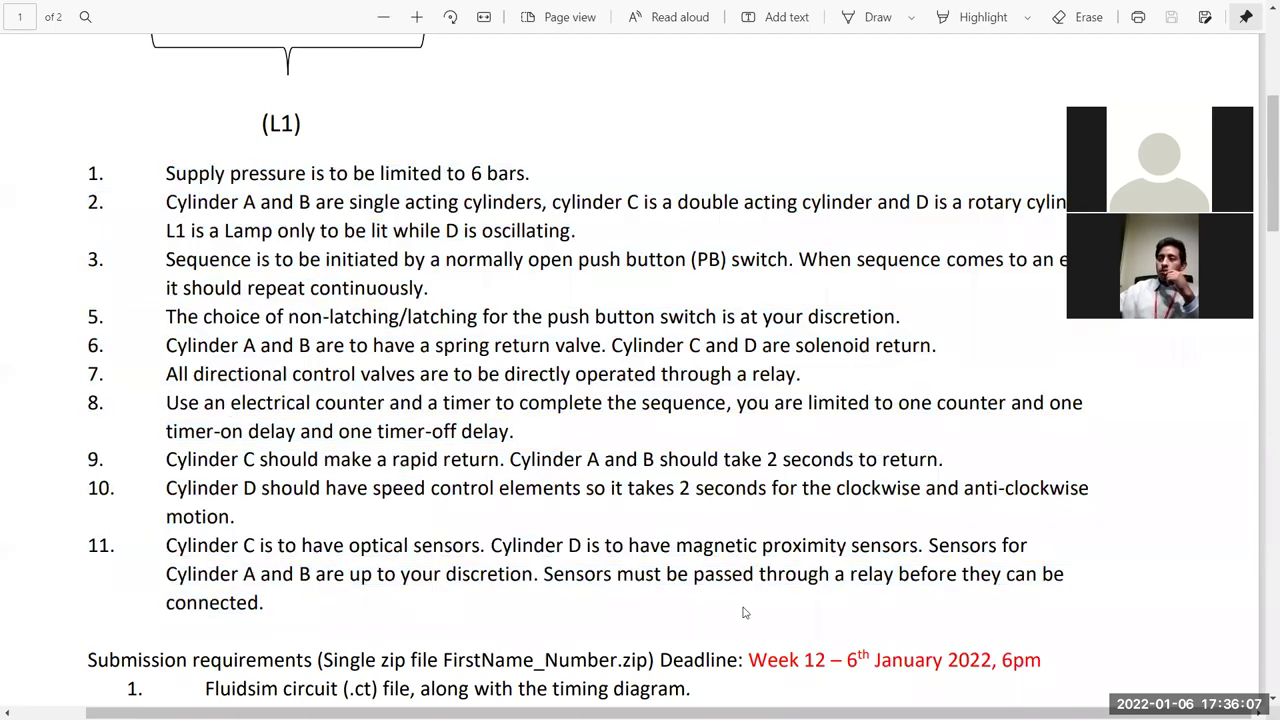
{"action": "scroll", "coordinate": [743, 612], "scroll_direction": "down", "scroll_amount": 3}
{"action": "scroll", "coordinate": [743, 612], "scroll_direction": "up", "scroll_amount": 8}
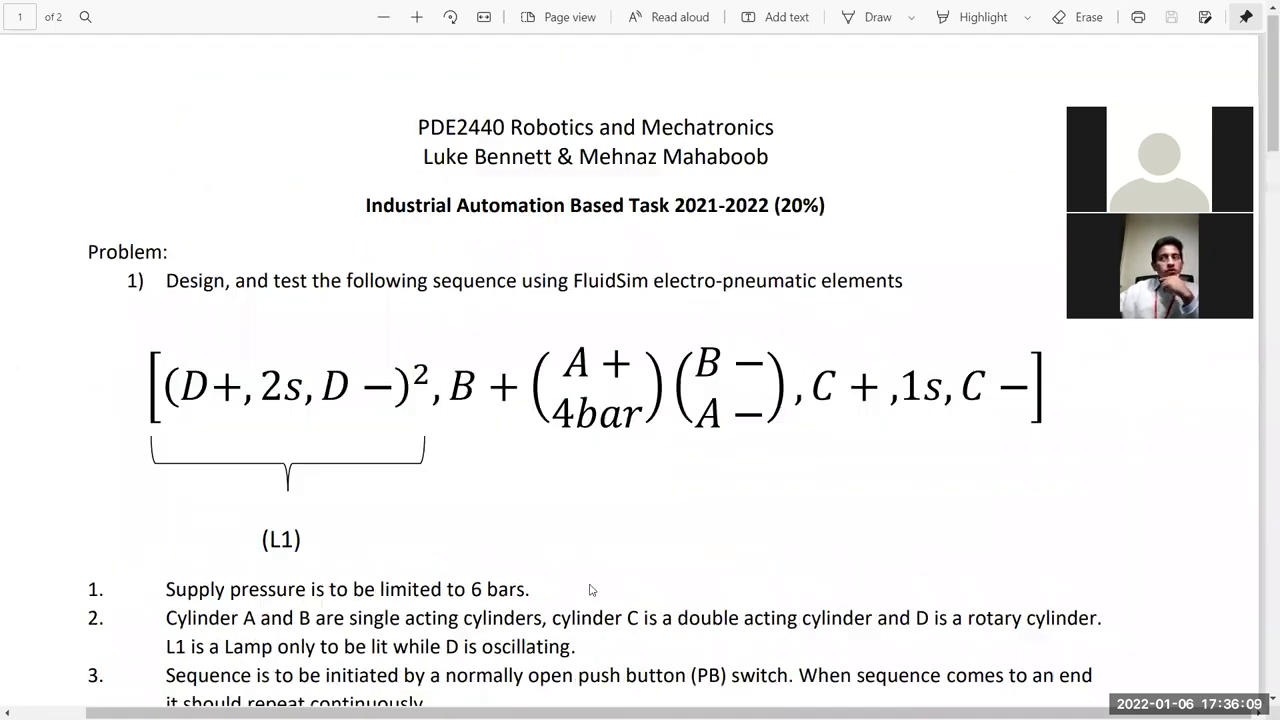